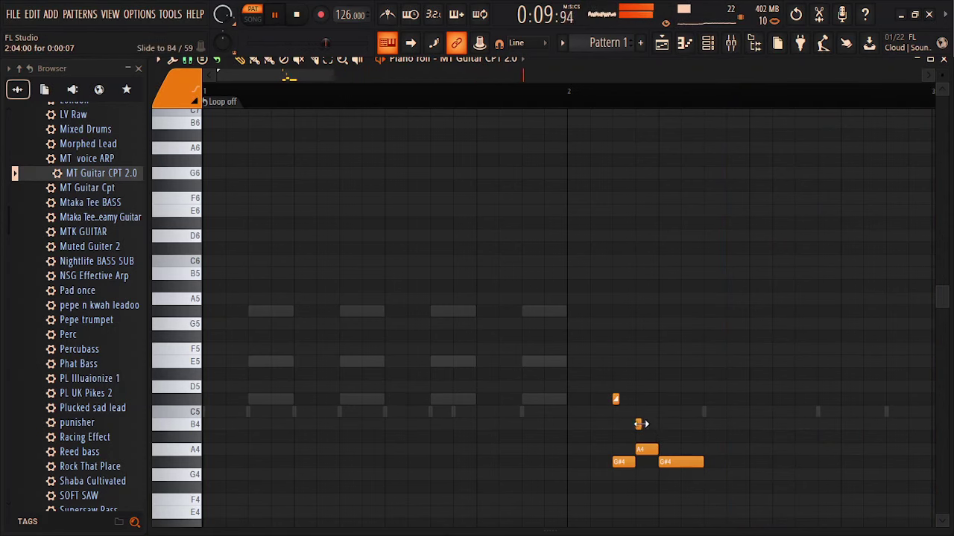
- Add short slide notes at B4 on step 4 and C#5 on step 5 of bar 2 in the guitar part, and close the piano roll
left_click(639, 424)
left_click(665, 400)
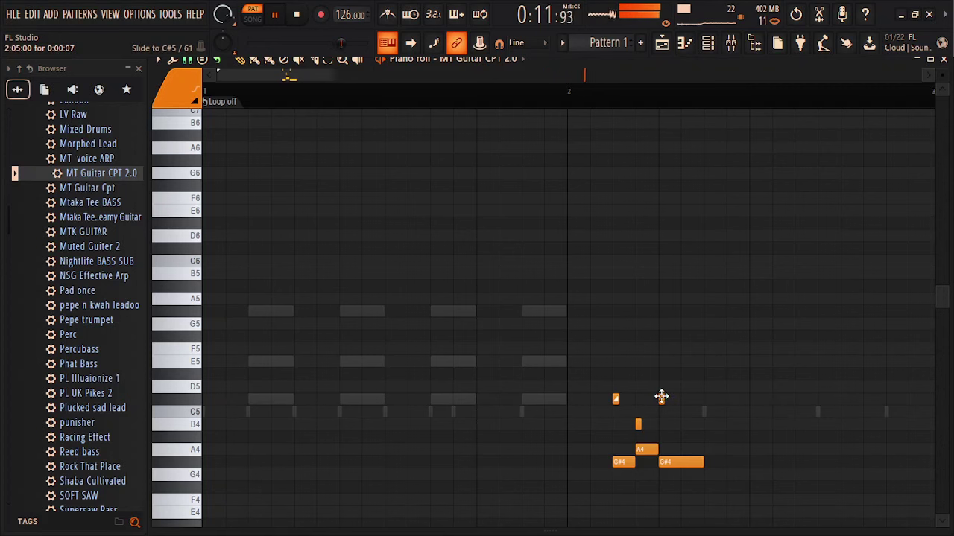
left_click(944, 63)
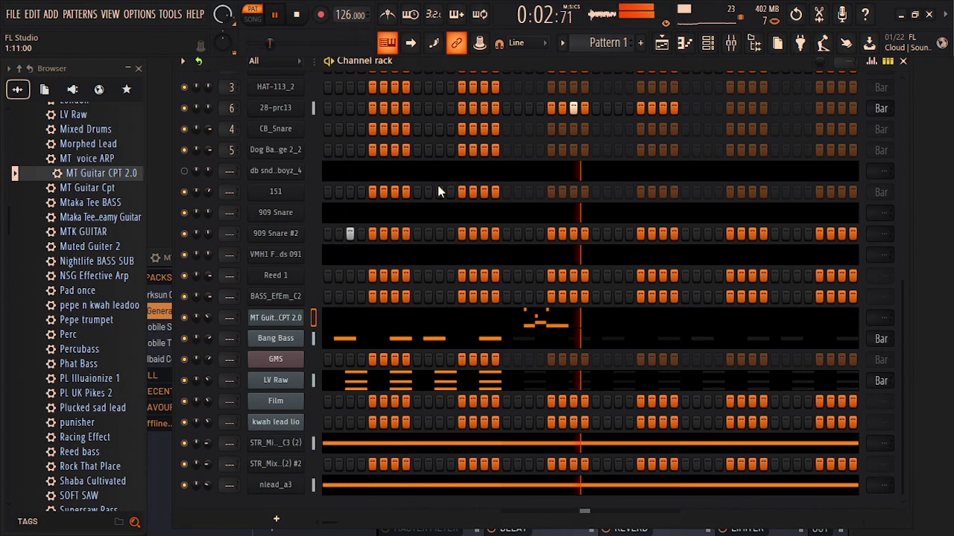
- Route the MT Guitar CPT 2.0 channel to a free mixer track
left_click(276, 317)
left_click_drag(273, 254, 353, 235)
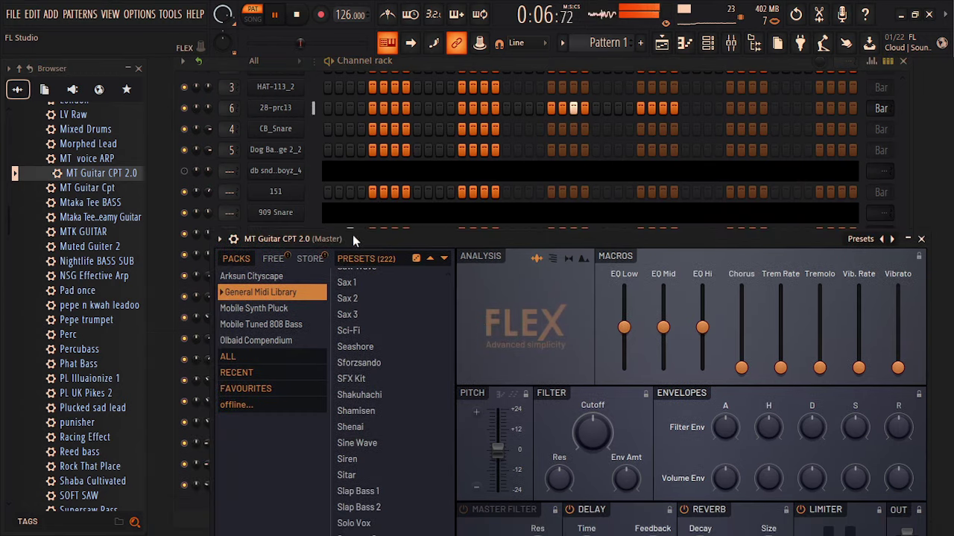
left_click(216, 240)
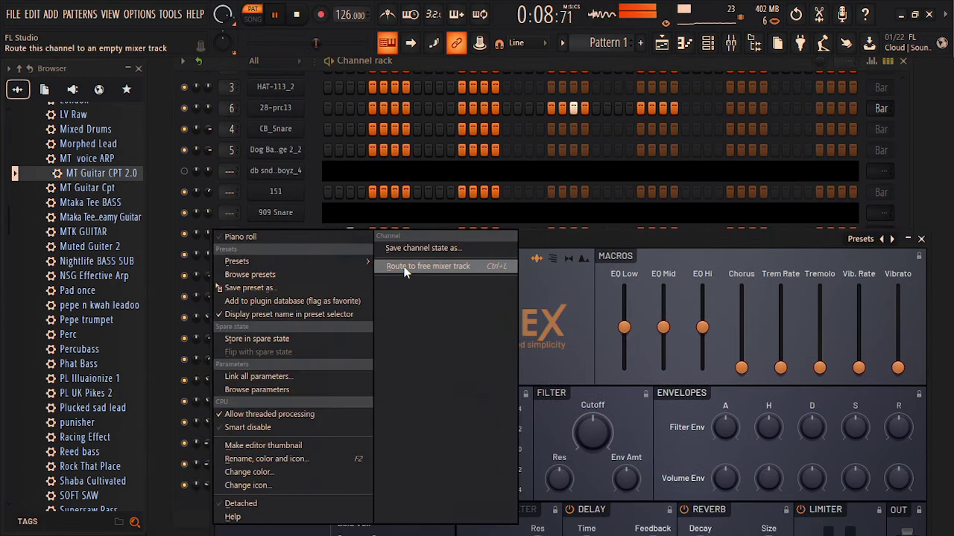
left_click(427, 266)
- Insert Fruity Reeverb 2 in the guitar track's first effect slot and adjust its wet level
left_click(779, 131)
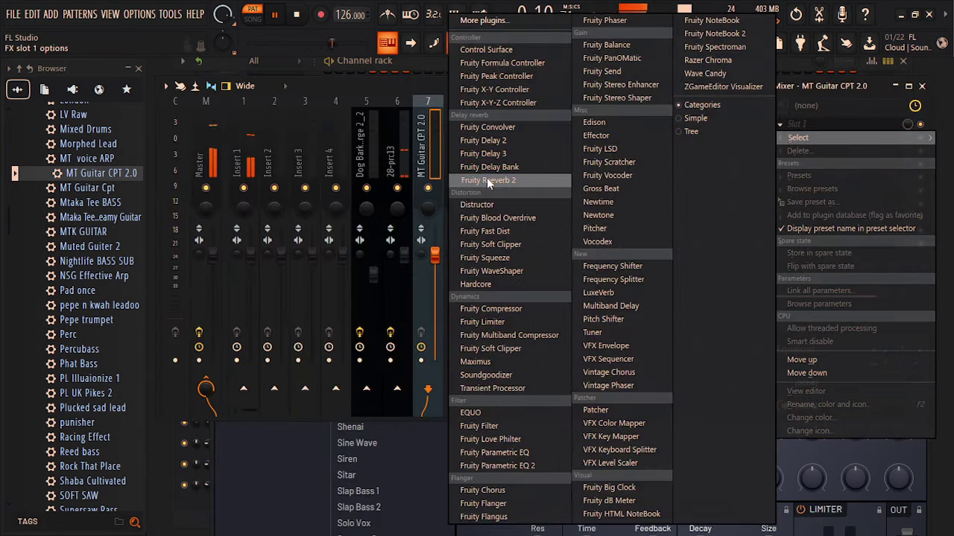
left_click(486, 177)
left_click_drag(364, 178, 365, 178)
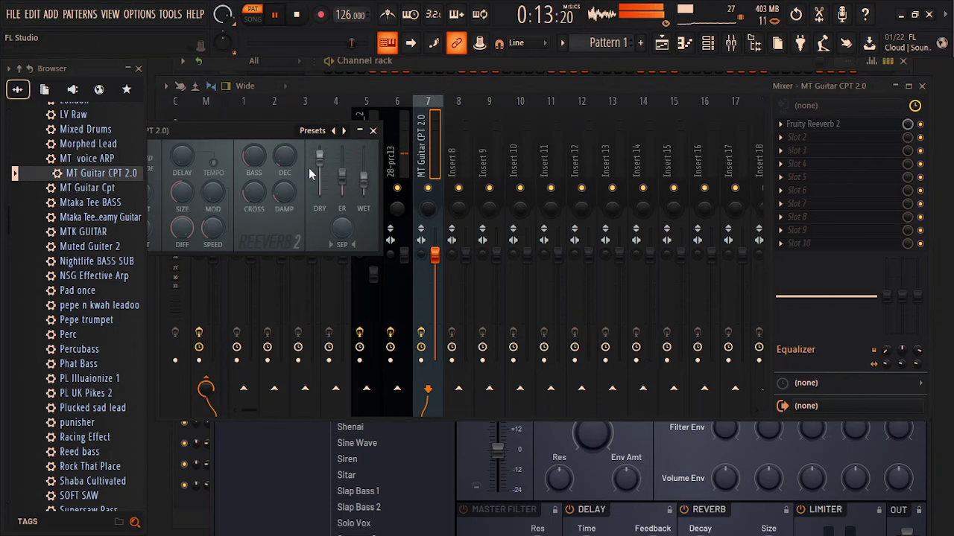
left_click(375, 131)
- Insert Fruity Delay 2 in the guitar track's second effect slot with its time set to 8 steps, and return to the channel rack
left_click(793, 137)
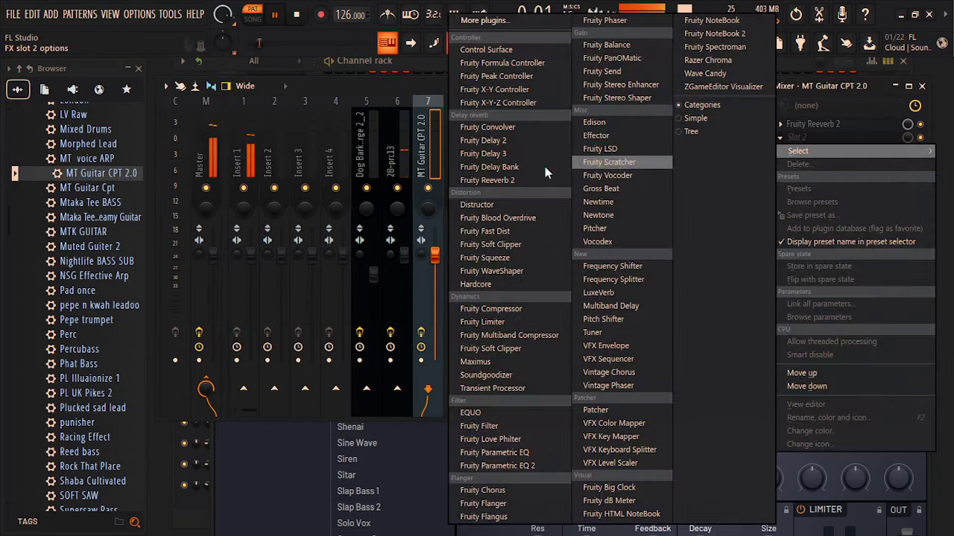
left_click(484, 139)
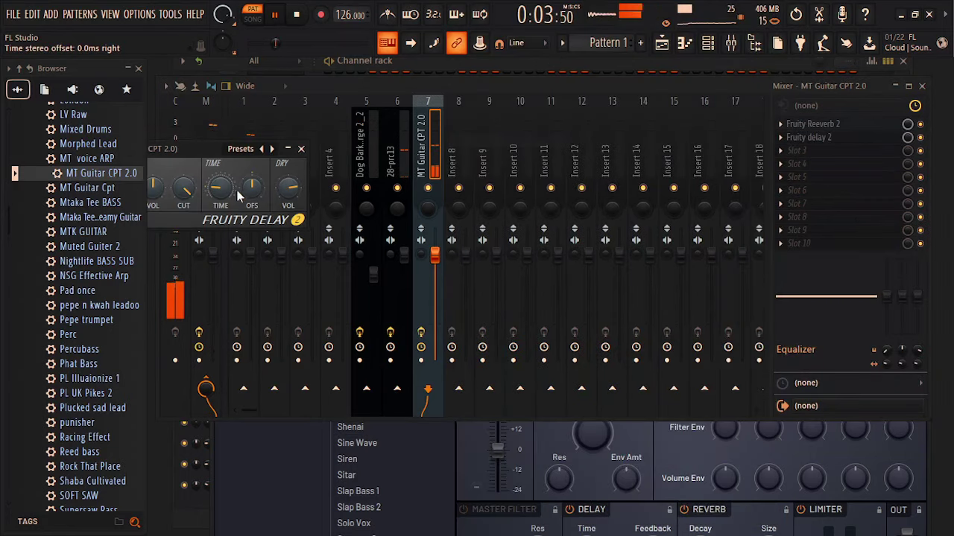
right_click(219, 193)
mouse_move(271, 208)
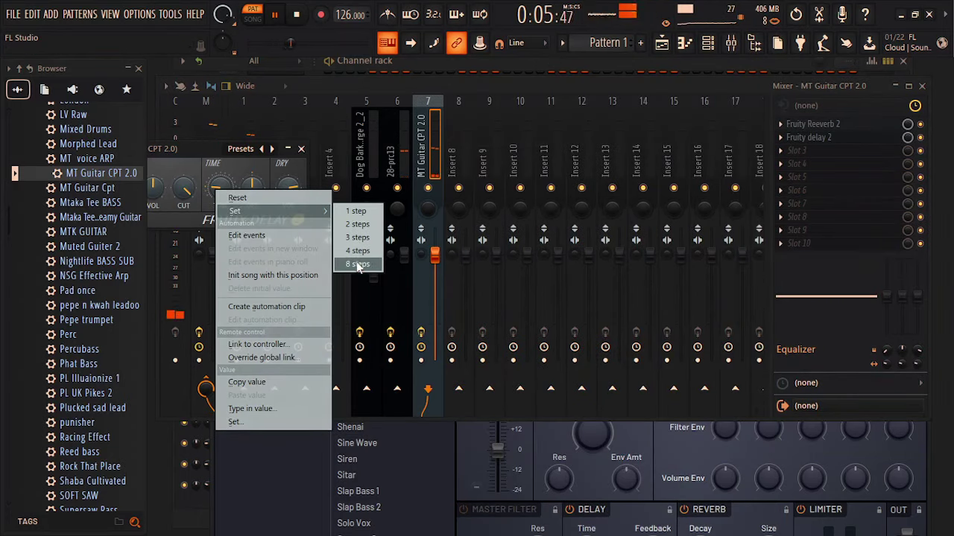
left_click(358, 265)
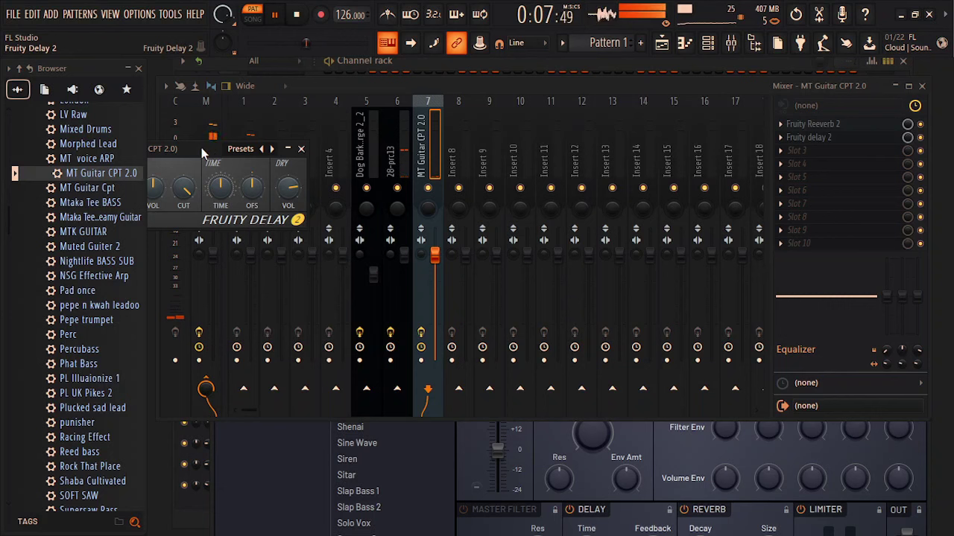
left_click_drag(201, 148, 312, 151)
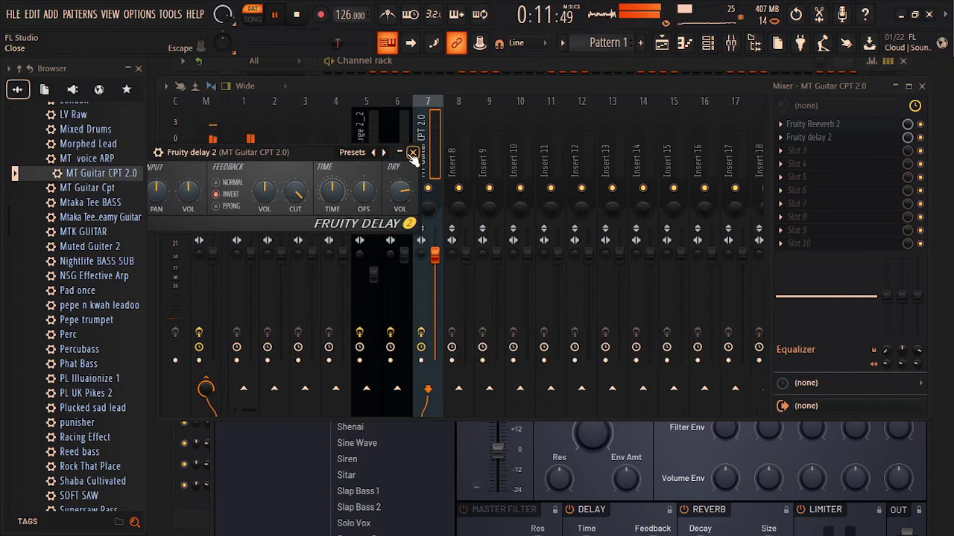
left_click(412, 152)
left_click(923, 87)
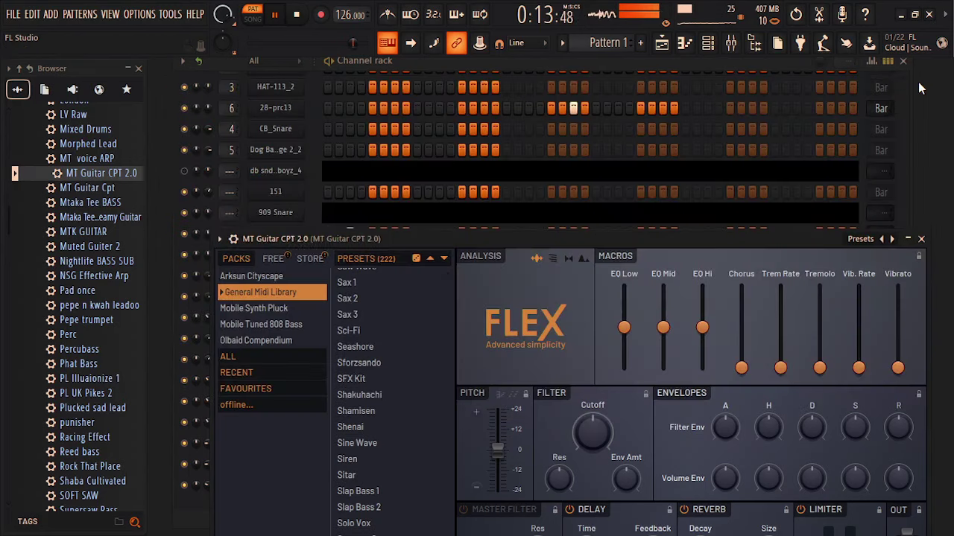
left_click(923, 240)
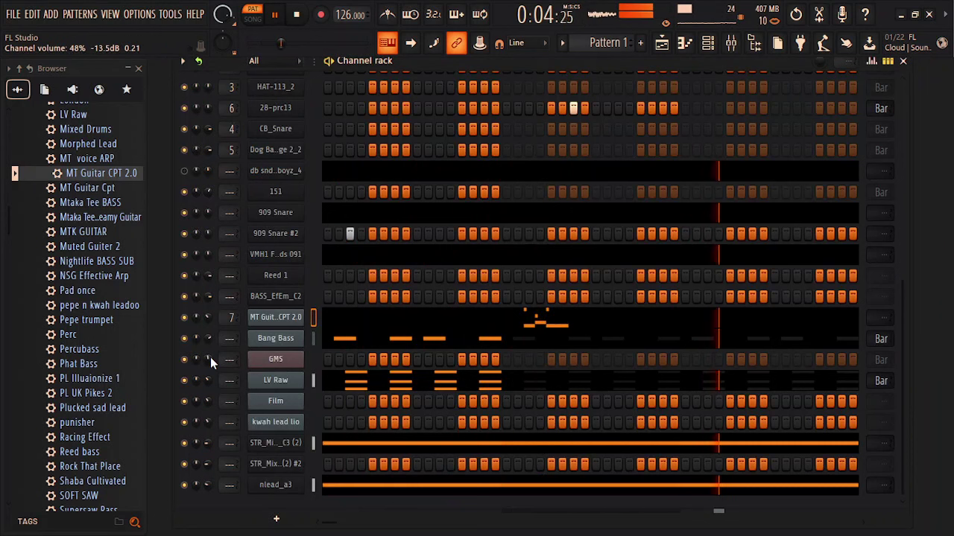
- Load the Amphibian TE preset from the Leads & Synths bank into the GMS channel
left_click(275, 359)
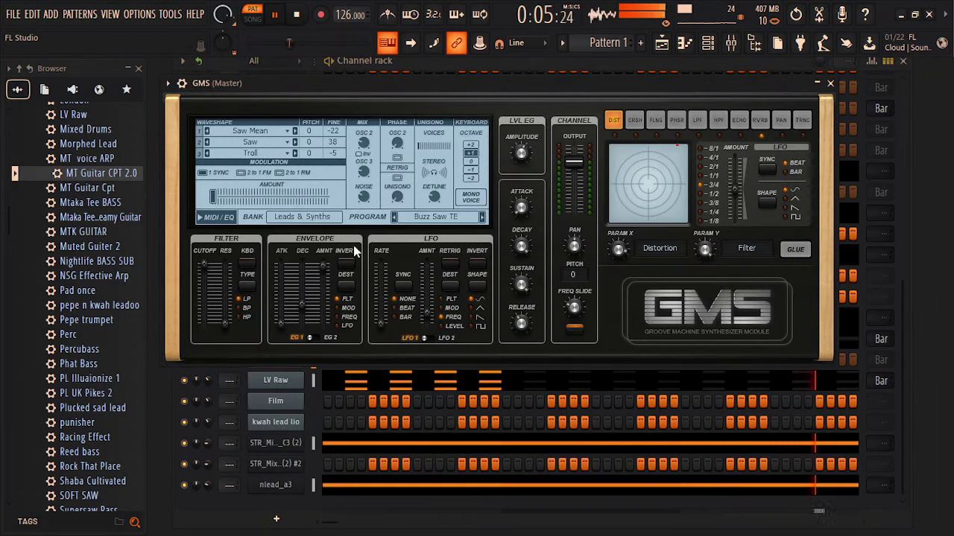
left_click(302, 218)
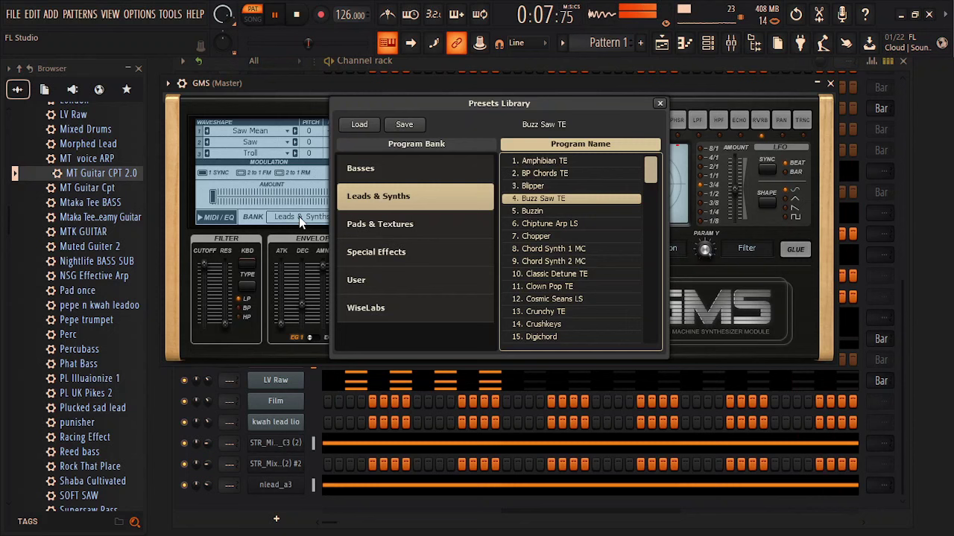
left_click(393, 171)
left_click(430, 200)
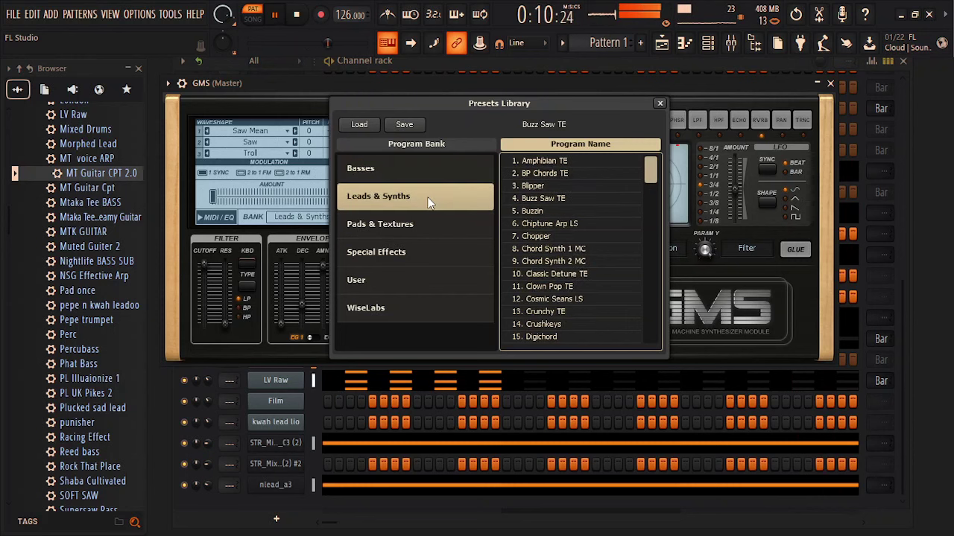
left_click(532, 172)
left_click(533, 161)
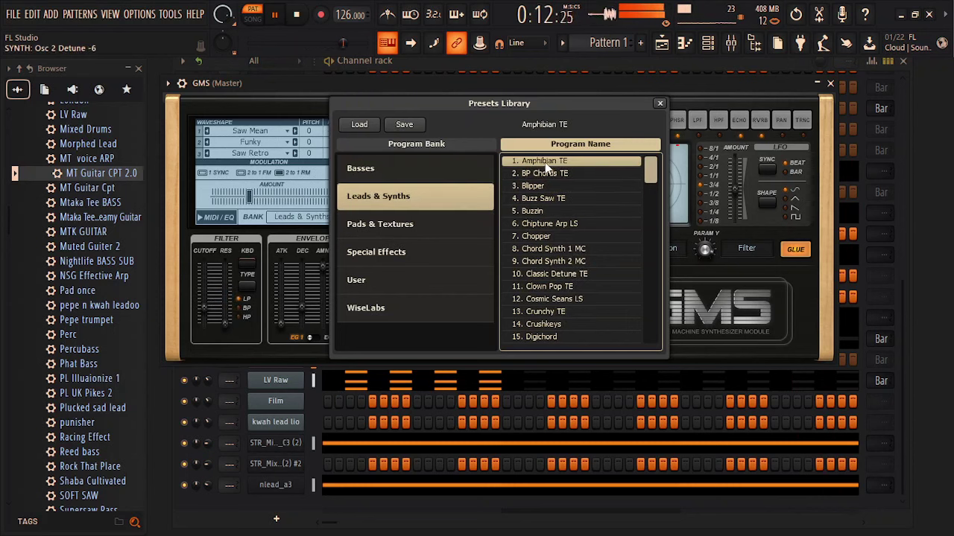
left_click(830, 85)
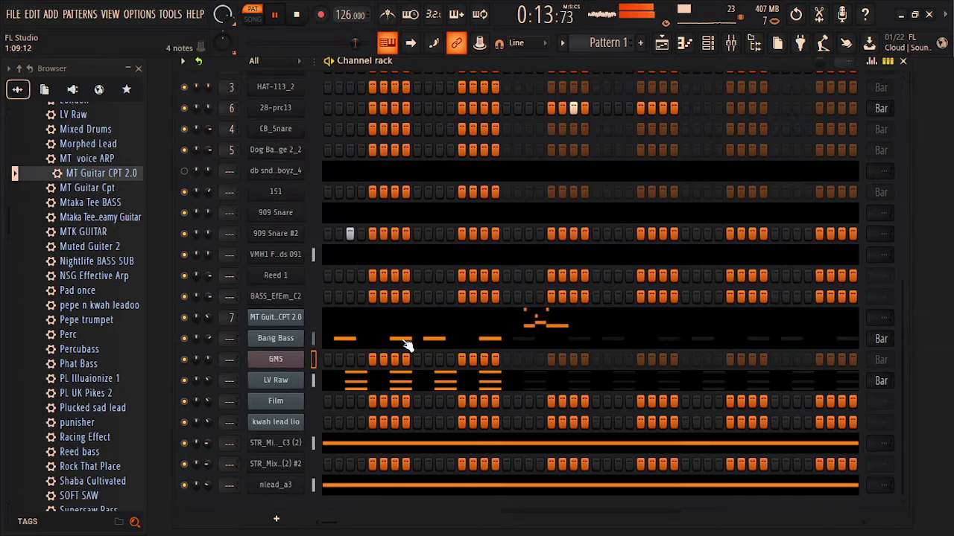
- Draw five one-step C#5 notes on steps 1, 3, 5, 7 and 9 of bar 1 in the GMS piano roll
right_click(300, 361)
left_click(331, 336)
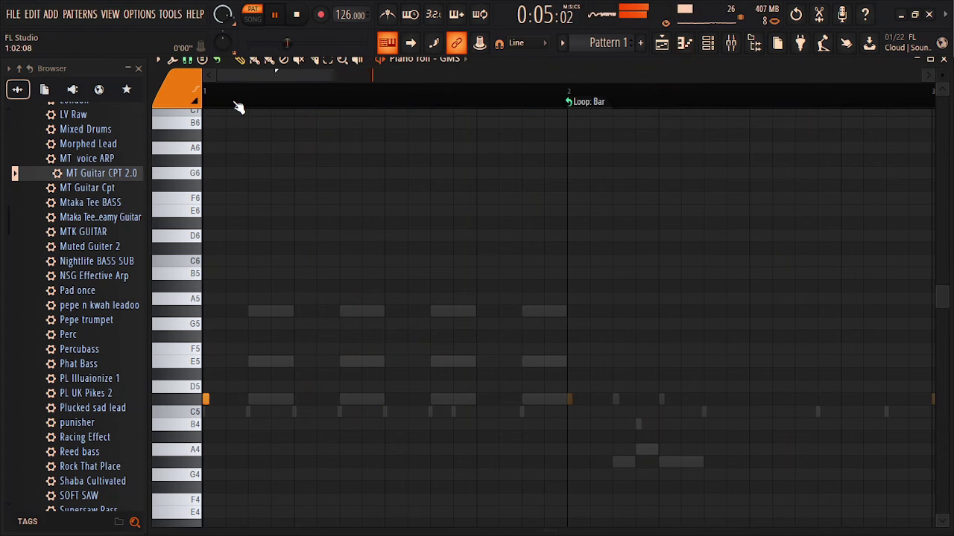
left_click(199, 60)
left_click(203, 88)
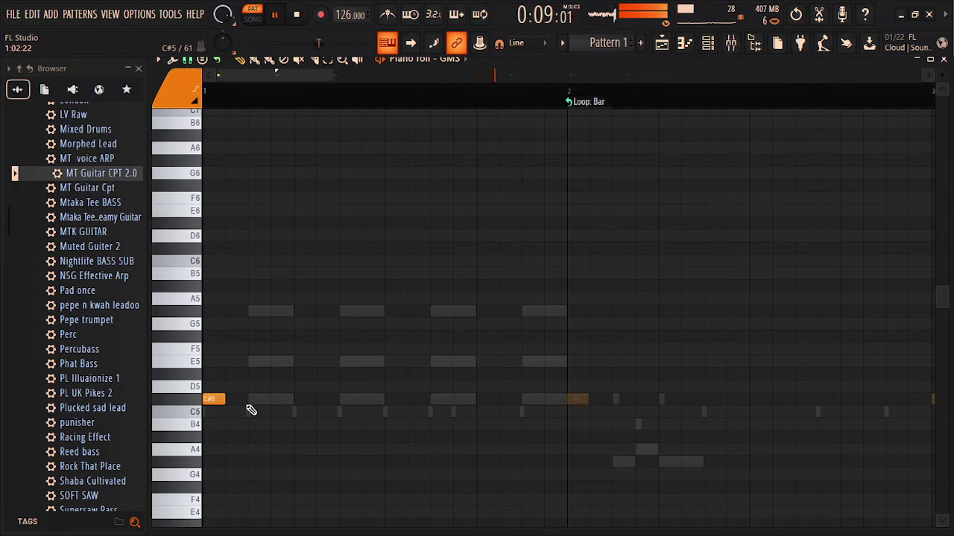
left_click(257, 400)
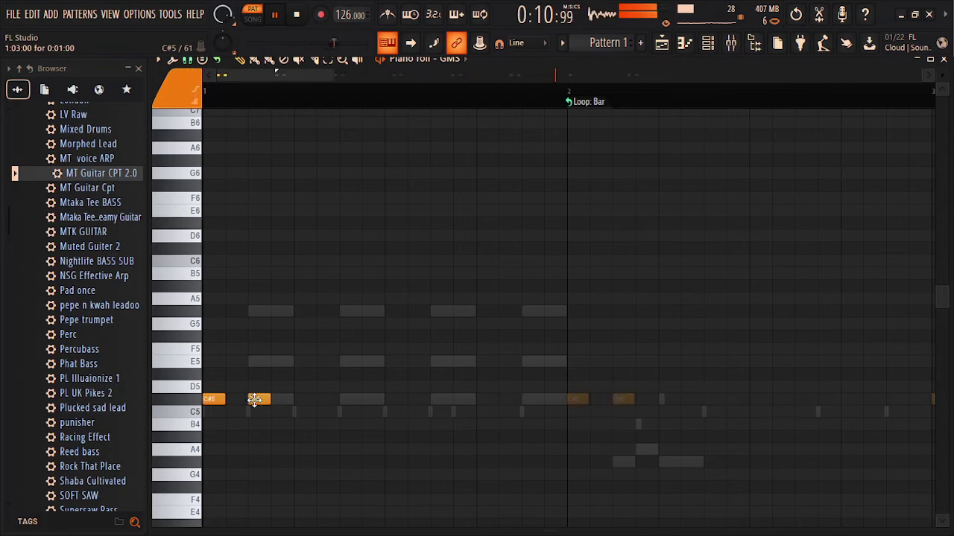
left_click(298, 400)
left_click(343, 400)
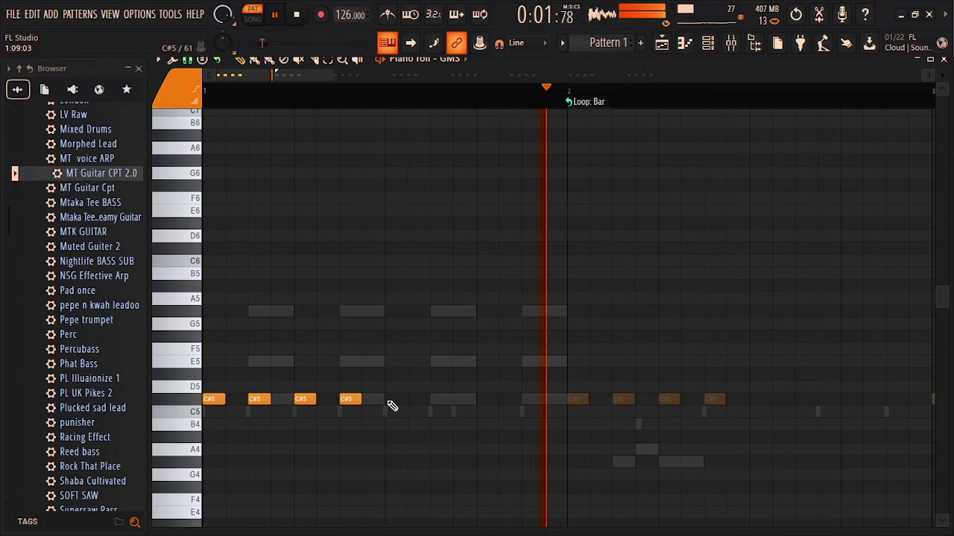
left_click(388, 400)
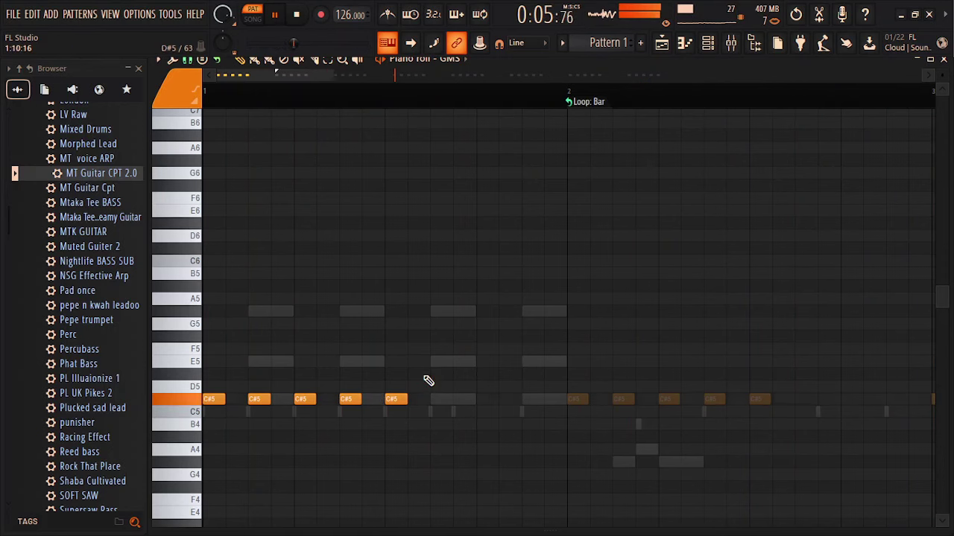
left_click(944, 59)
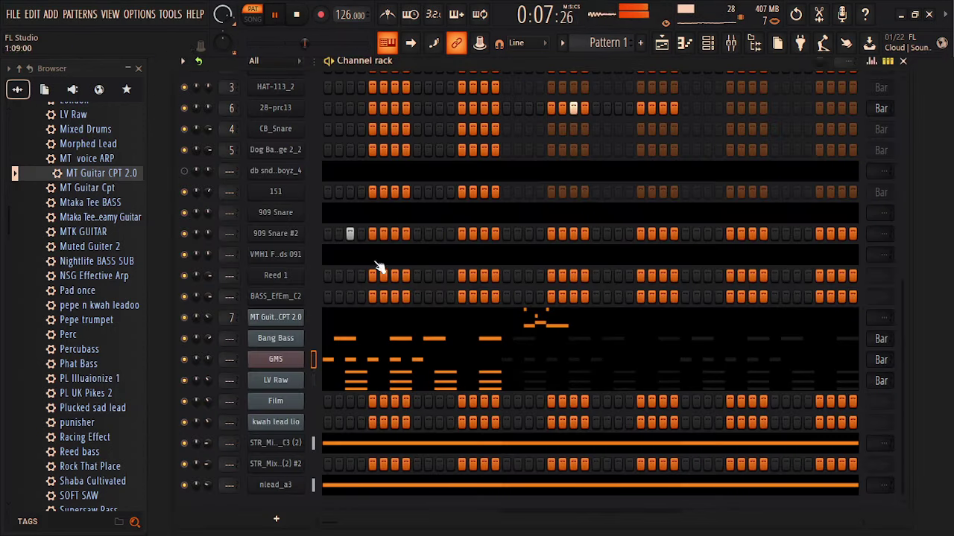
- Audition Leads & Synths presets on the GMS channel, including BP Chords TE, Buzz Saw TE, Buzzin, Chopper, Chord Synth 1 MC and Classic Detune TE
left_click(262, 364)
left_click(444, 217)
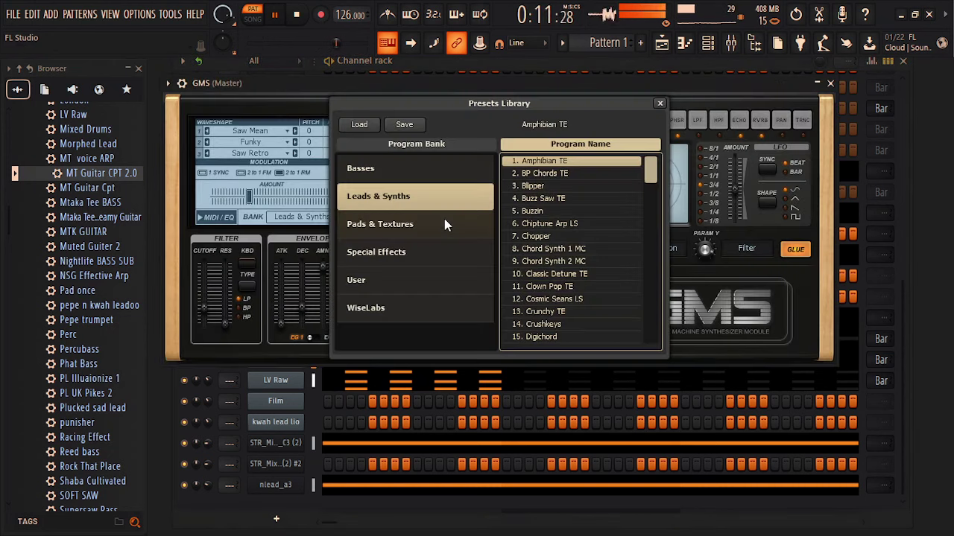
left_click(563, 174)
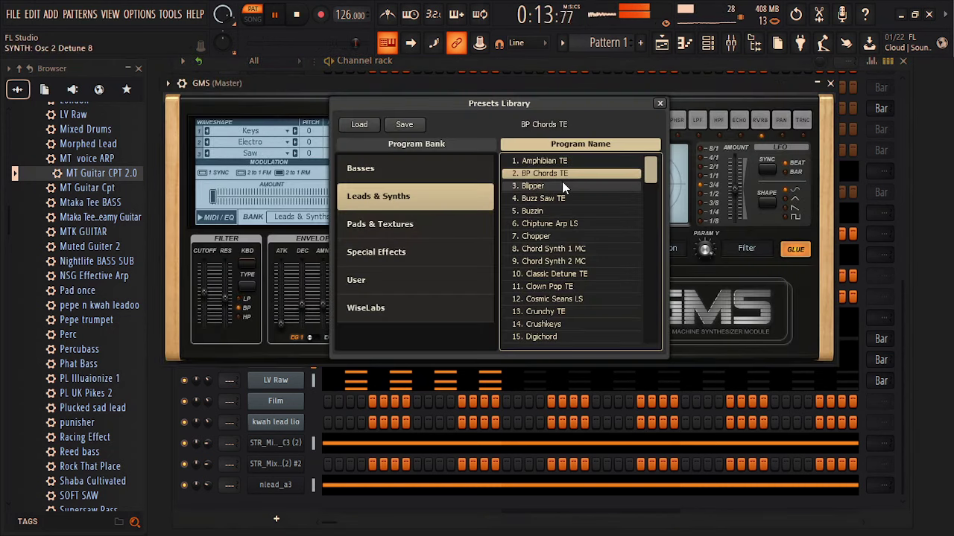
left_click(562, 186)
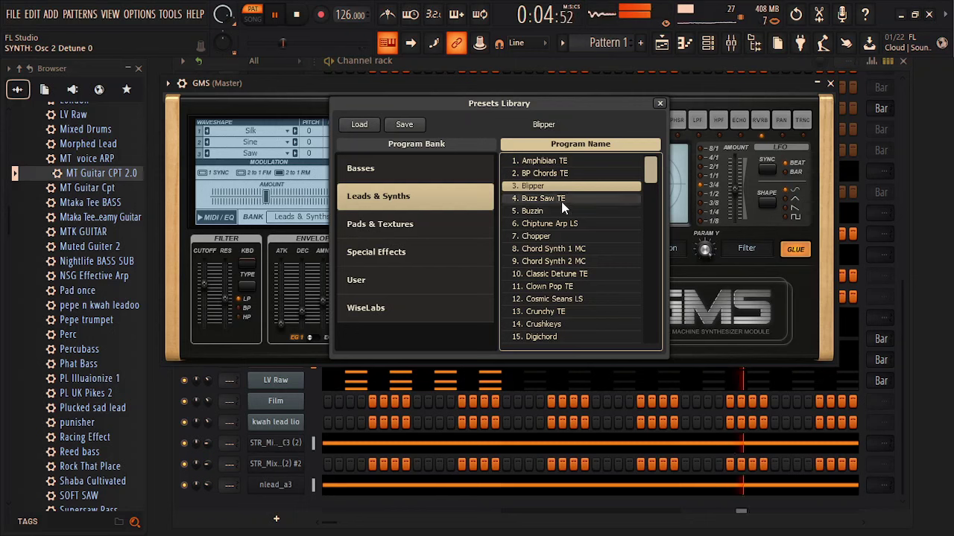
left_click(561, 199)
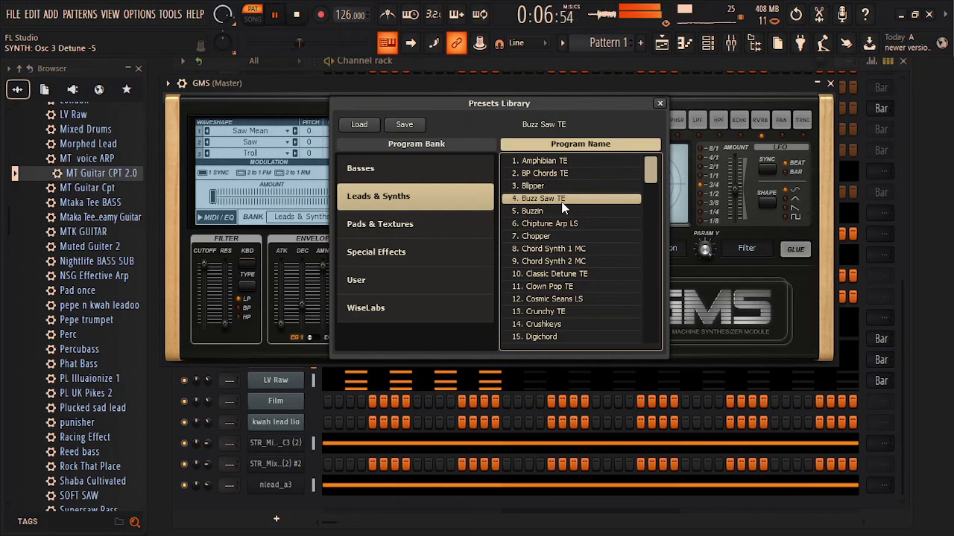
left_click(557, 212)
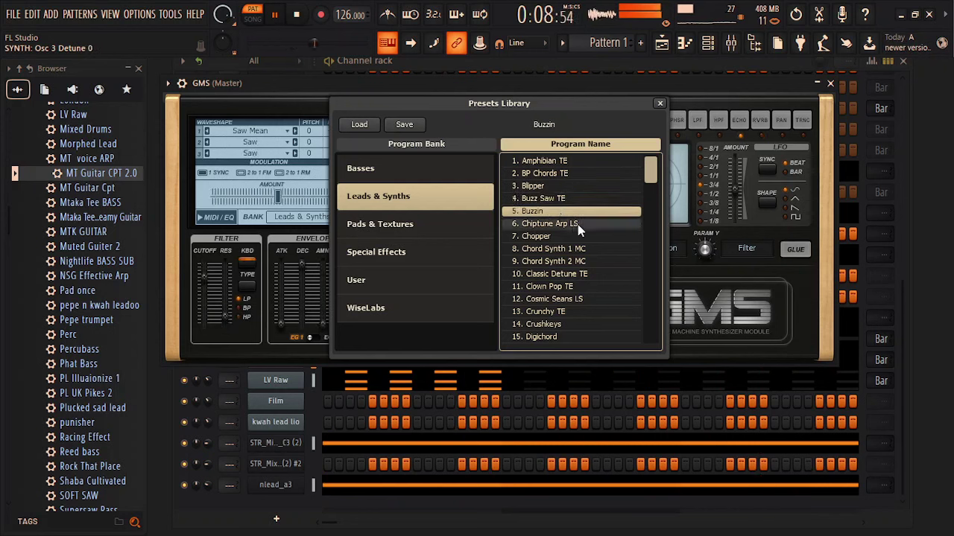
left_click(566, 223)
left_click(562, 200)
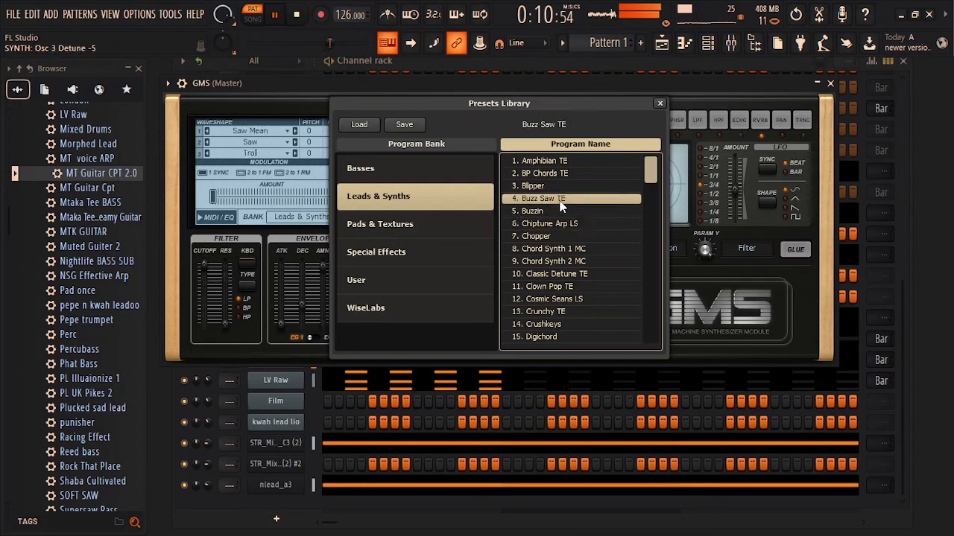
left_click(560, 237)
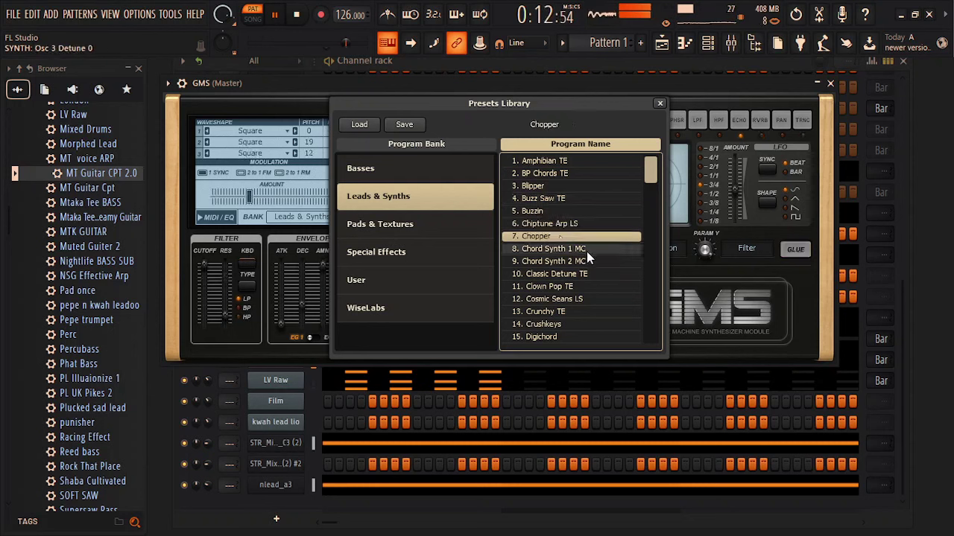
left_click(586, 251)
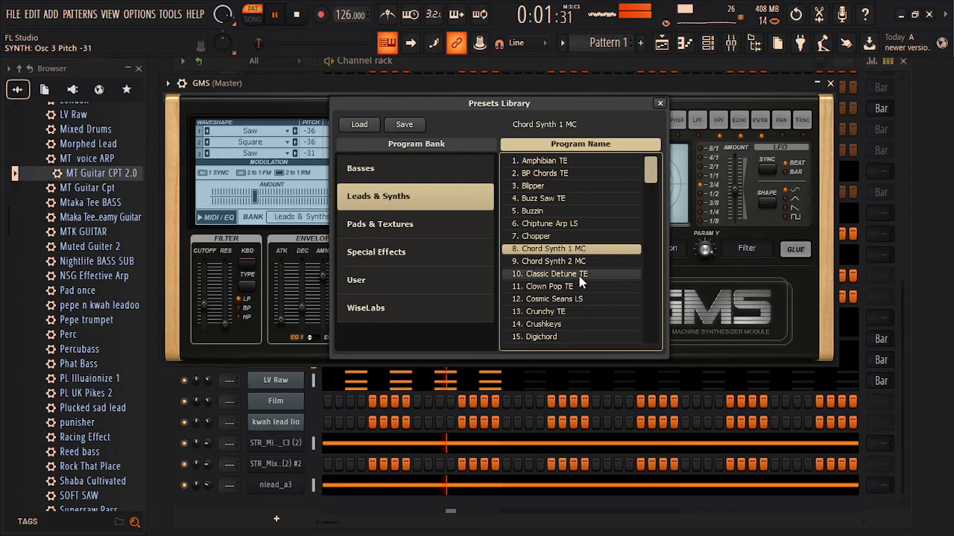
left_click(580, 275)
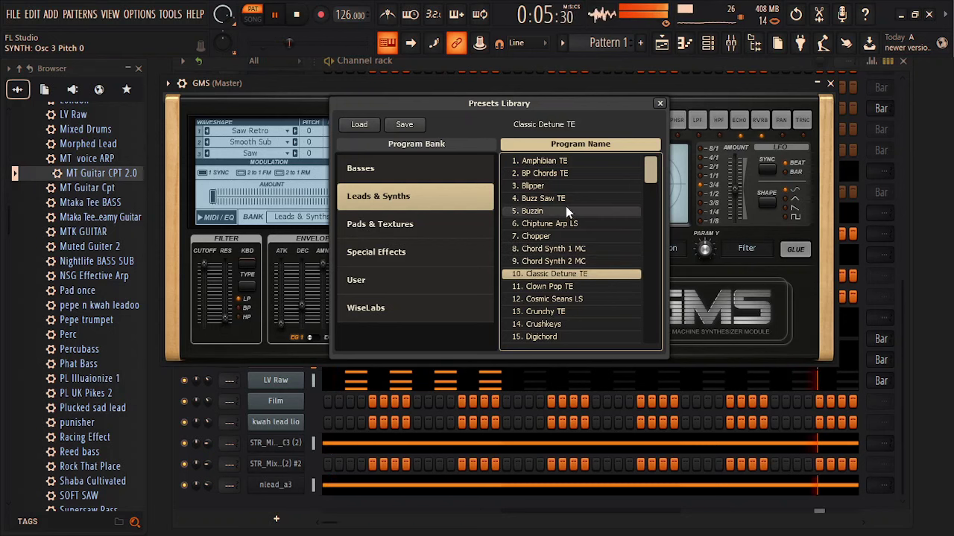
- Load the Blipper preset from Leads & Synths into the GMS channel and raise that channel's volume
left_click(563, 186)
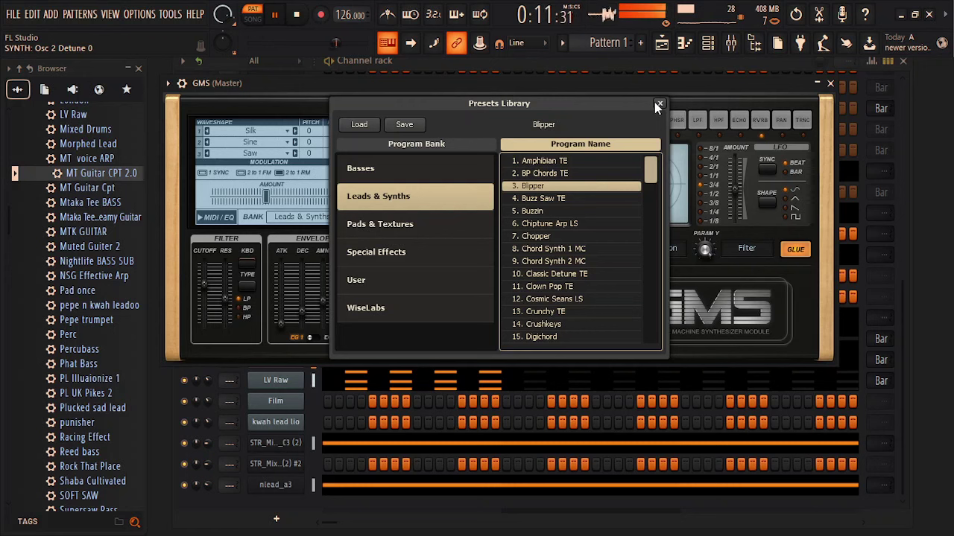
left_click(555, 175)
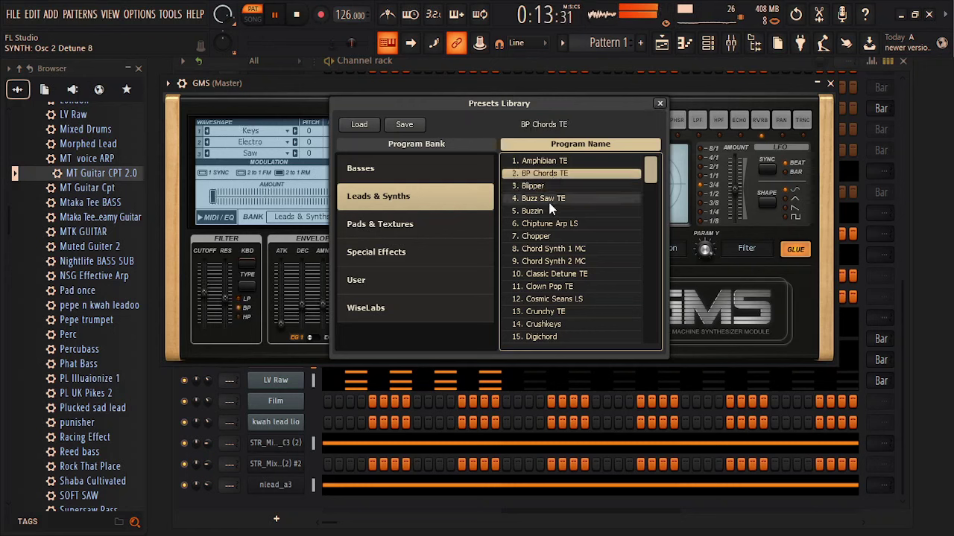
left_click(563, 187)
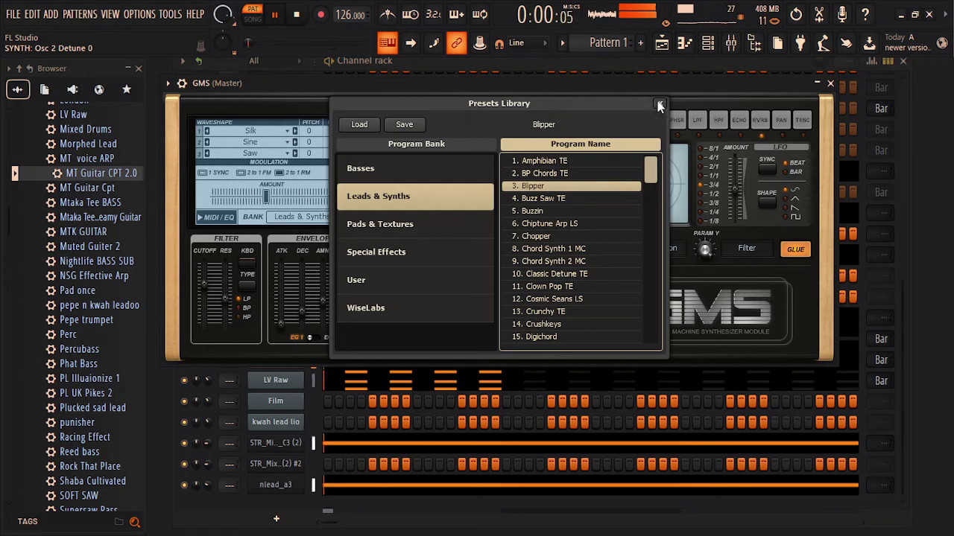
left_click(659, 105)
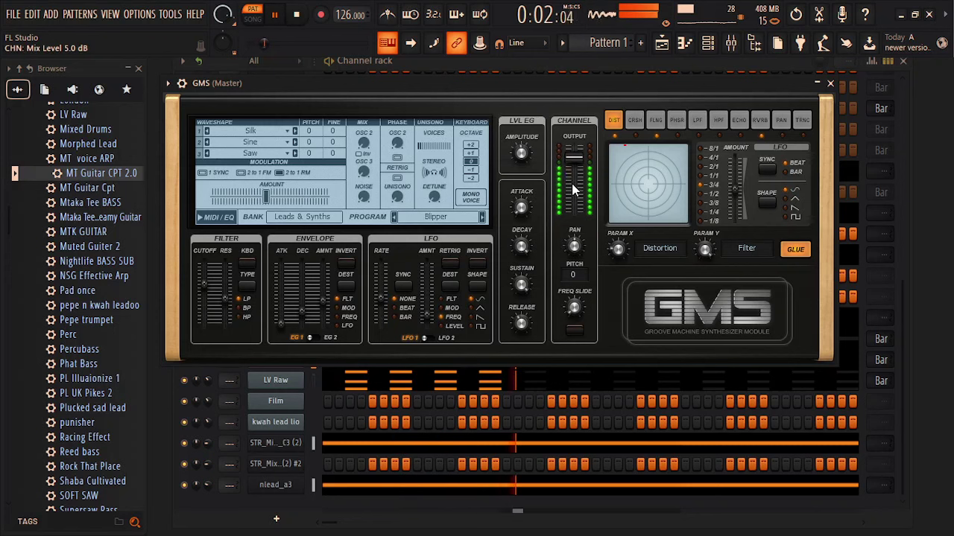
left_click(830, 83)
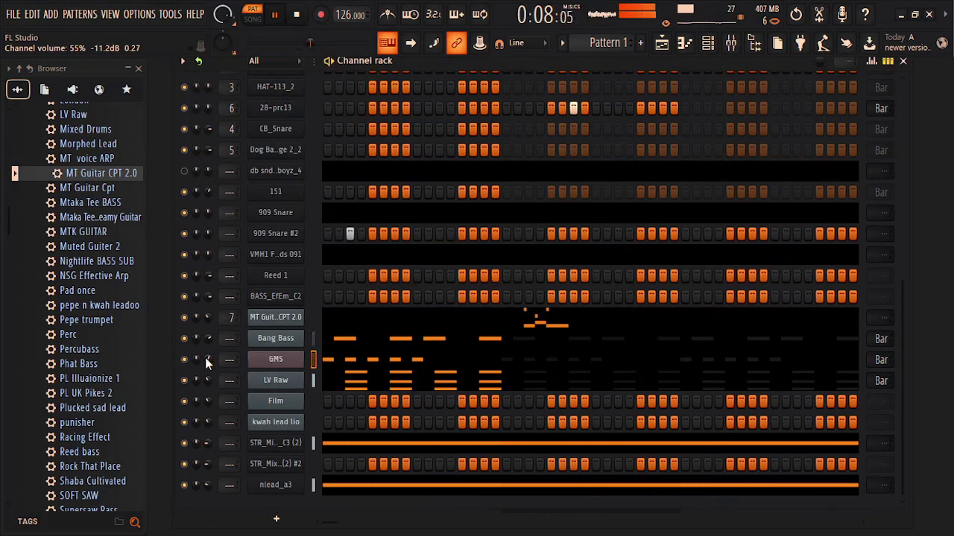
left_click_drag(207, 362, 210, 333)
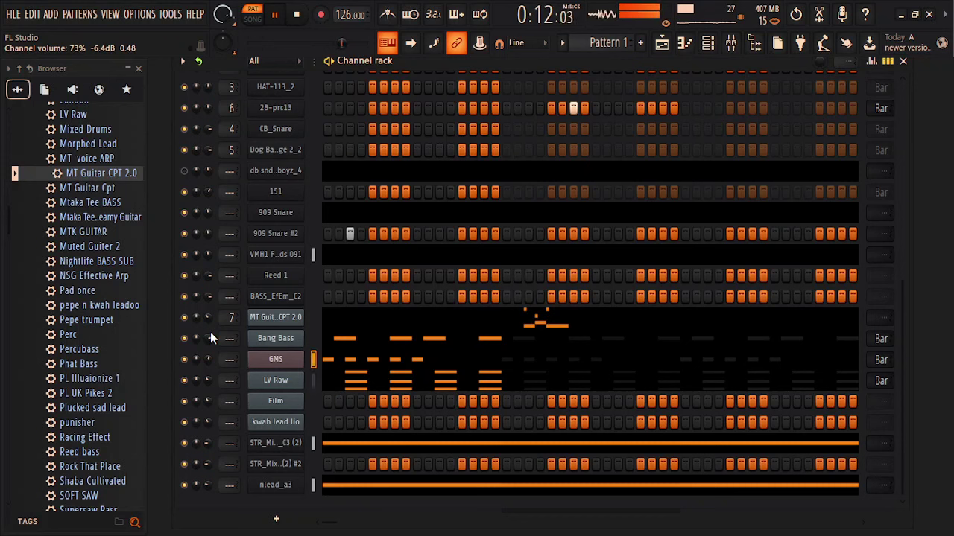
- Copy the Bang Bass channel's notes and paste them into the 151 channel
right_click(289, 343)
left_click(457, 352)
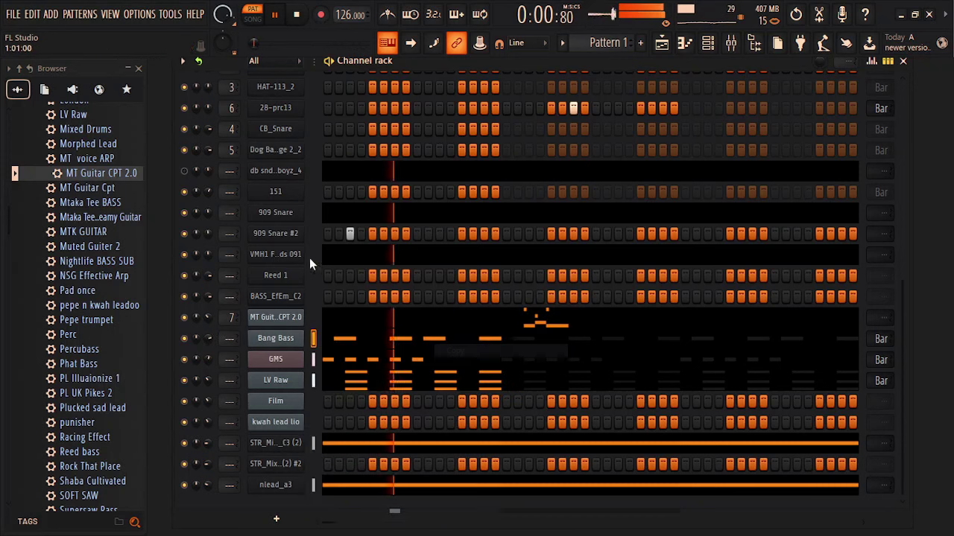
right_click(275, 194)
left_click(457, 217)
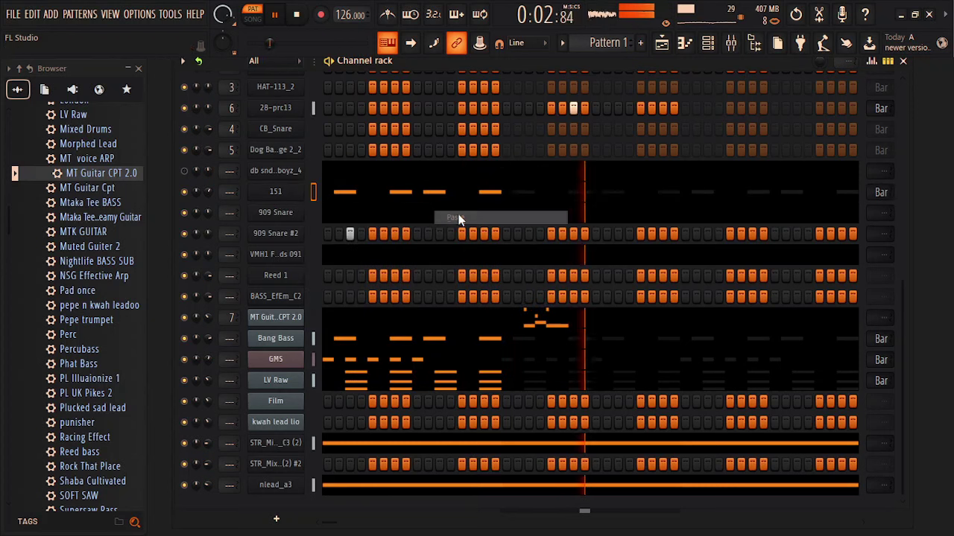
- Transpose all notes in the 151 channel's piano roll down to F4 and return to the channel rack
left_click(396, 195)
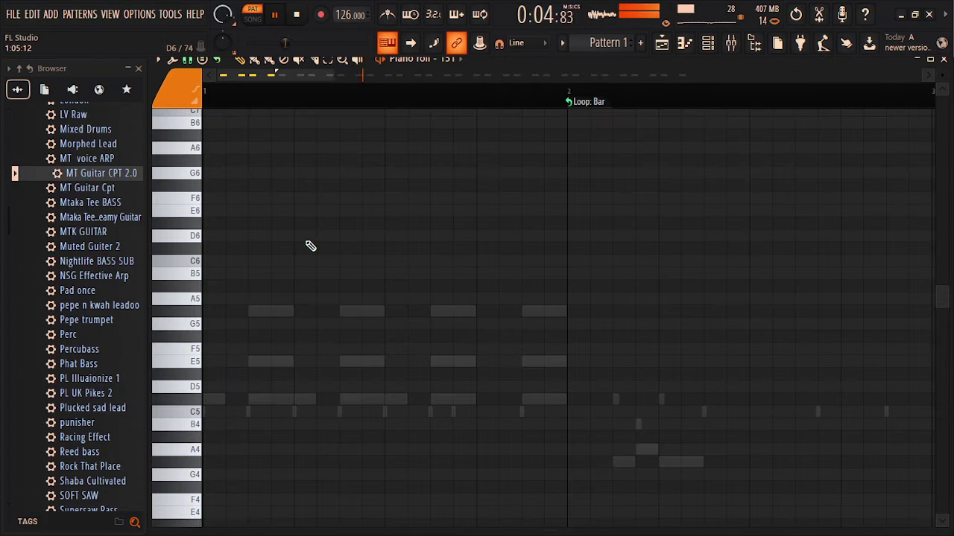
scroll(311, 246, "down", 6)
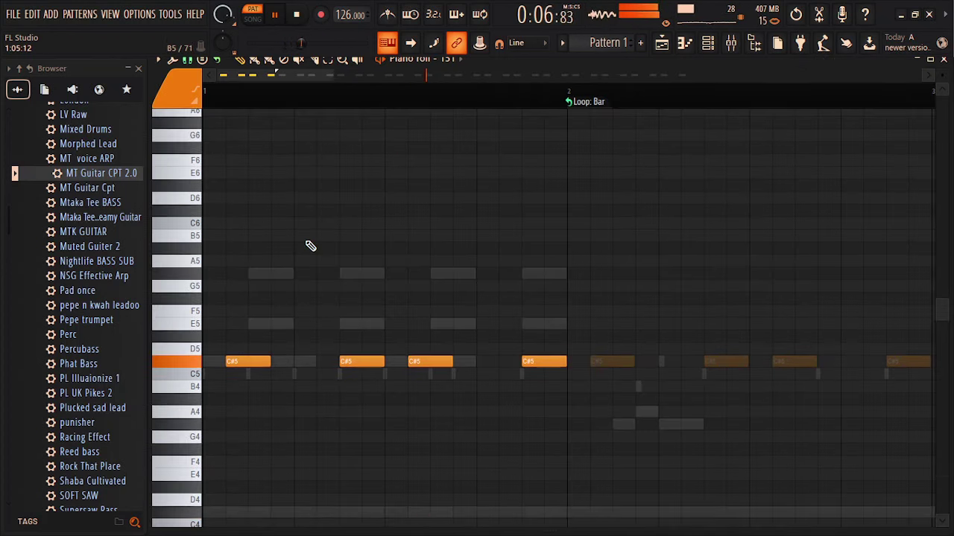
key("shift+Down")
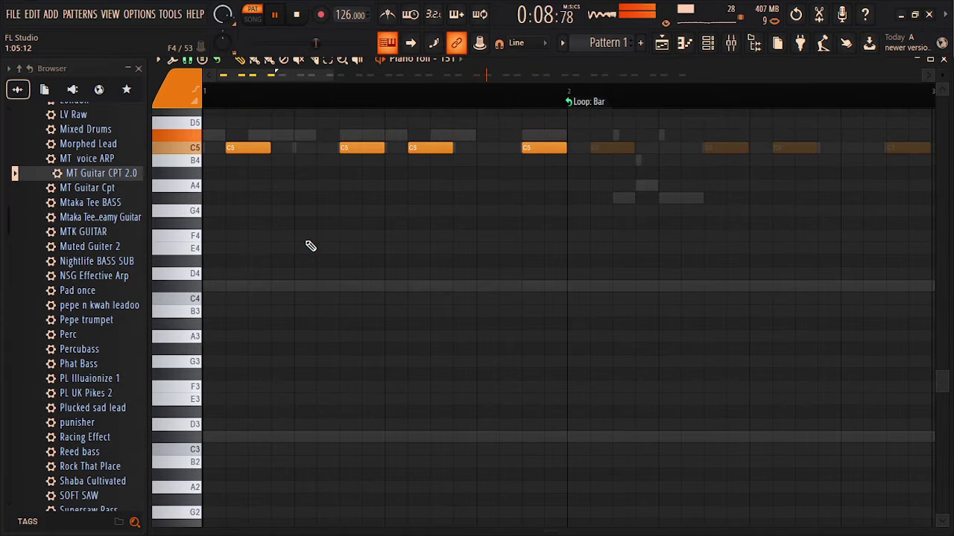
left_click(942, 62)
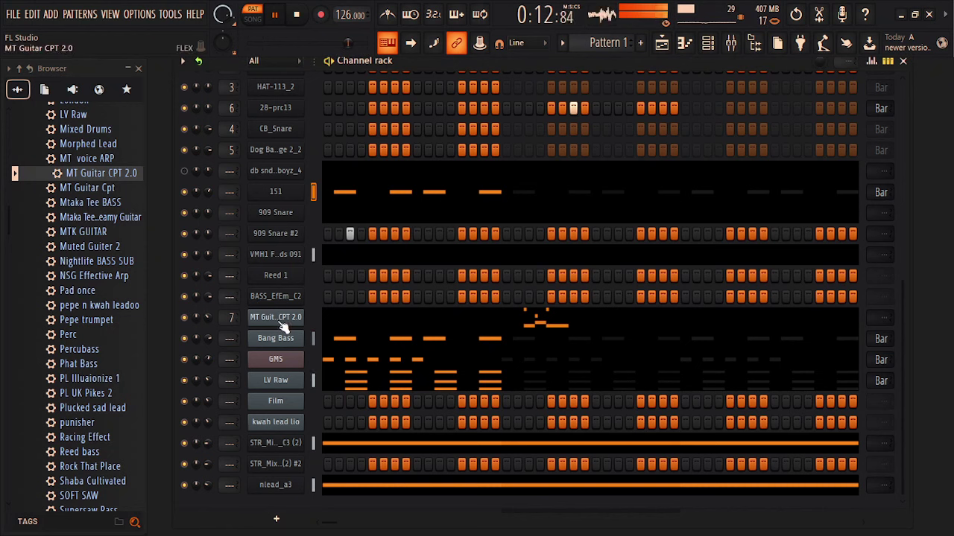
left_click(366, 201)
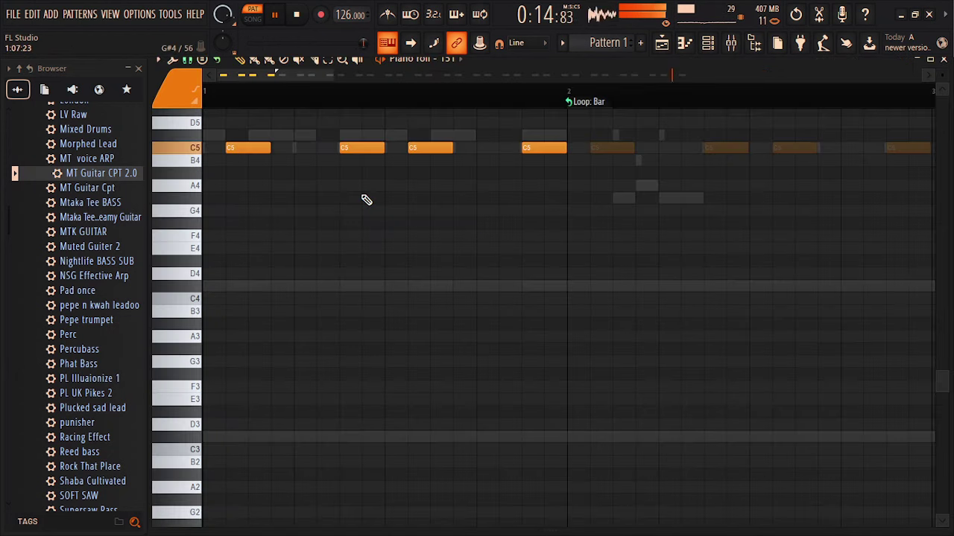
key("shift+Down")
key("shift+Down")
key("shift+Down")
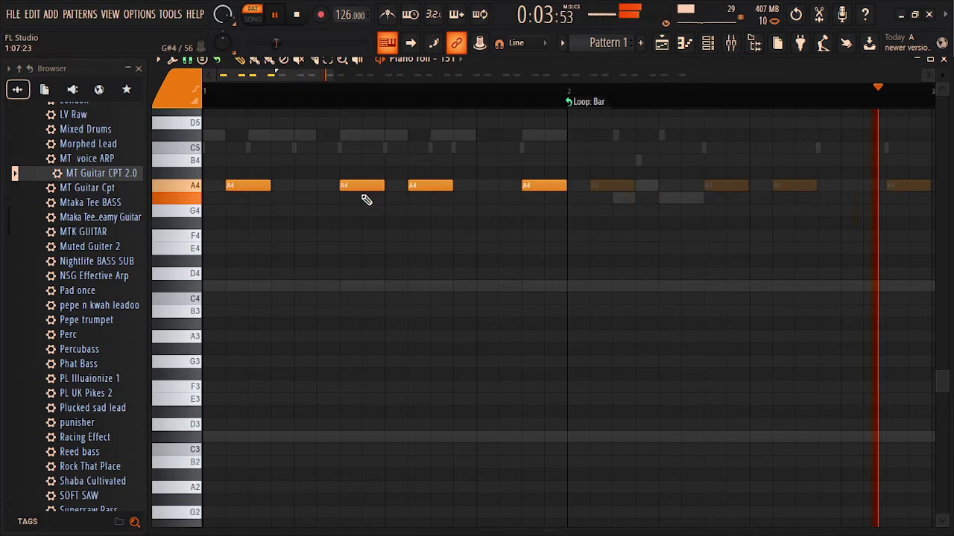
key("shift+Down")
key("shift+Down")
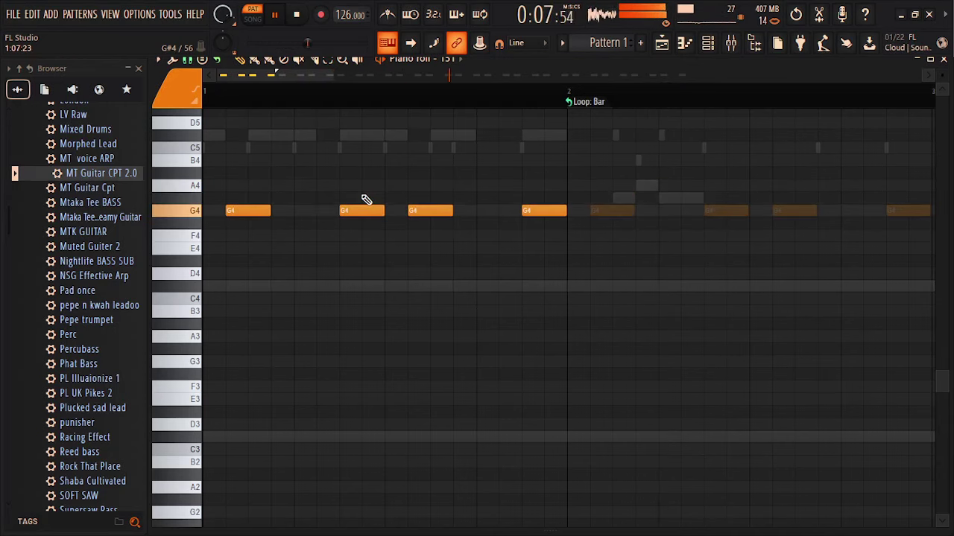
key("shift+Down")
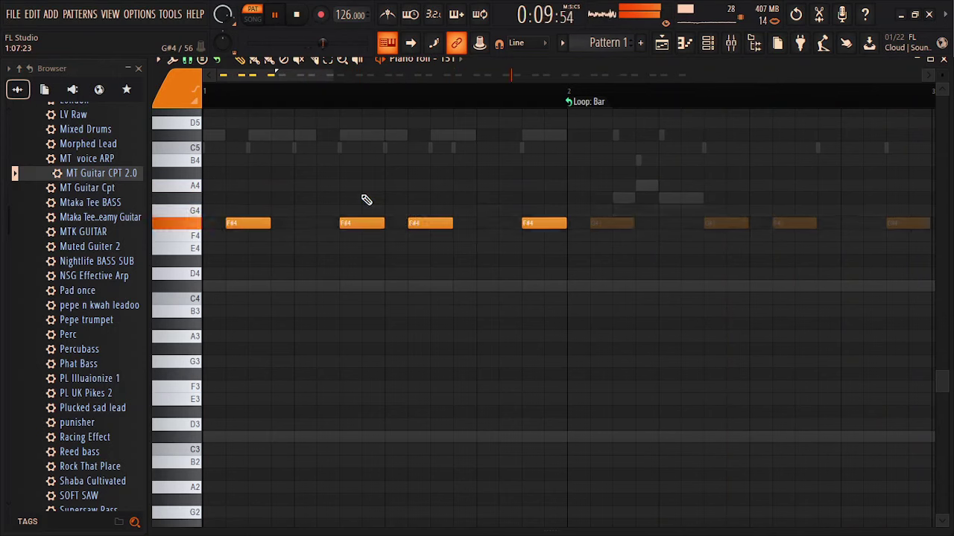
key("shift+Down")
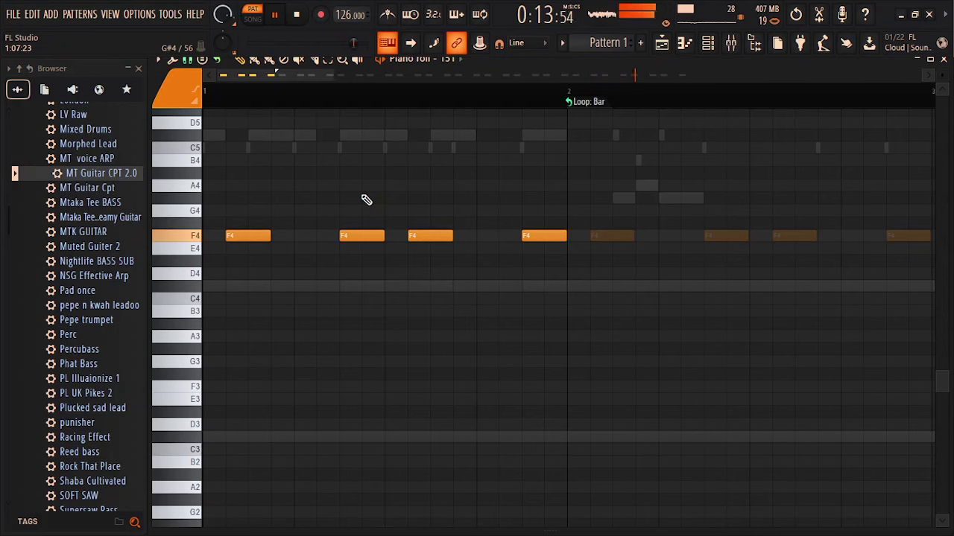
left_click(944, 59)
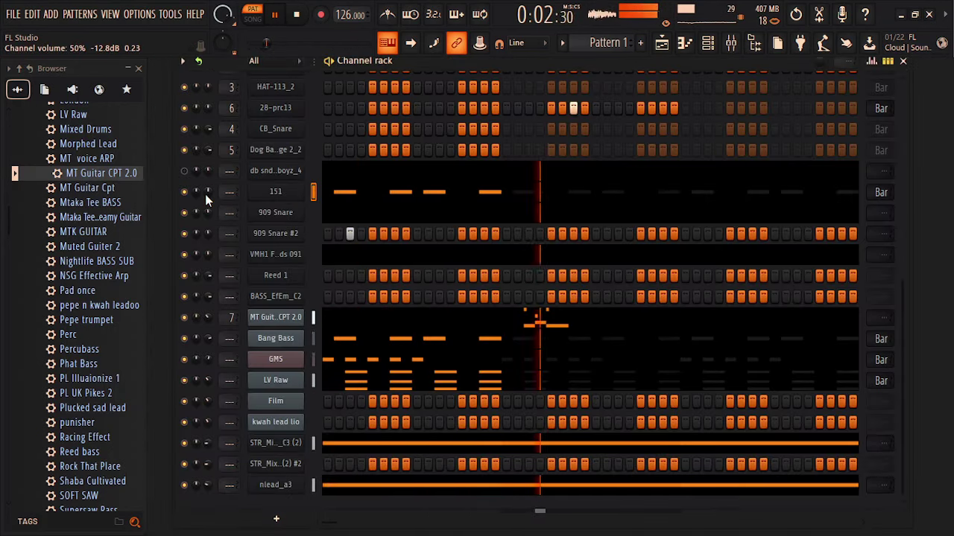
- Route the 151 sampler channel to mixer track 8 and insert Fruity Reeverb 2 in its first effect slot
left_click(273, 194)
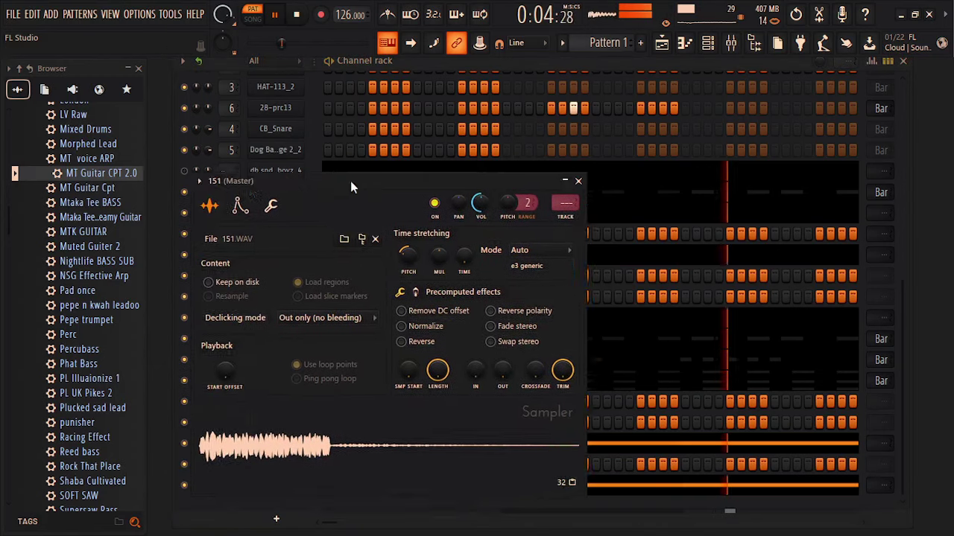
left_click(230, 177)
left_click(419, 222)
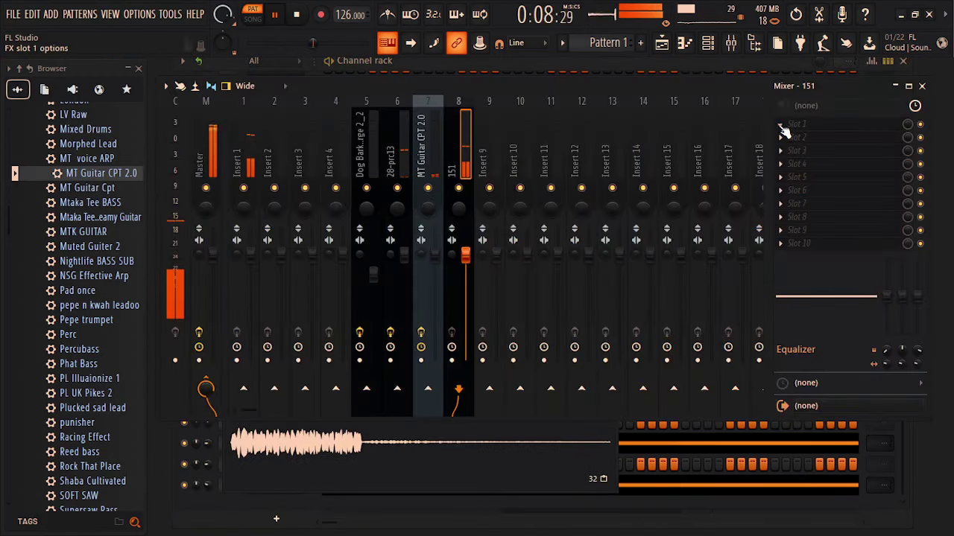
left_click(782, 127)
left_click(493, 178)
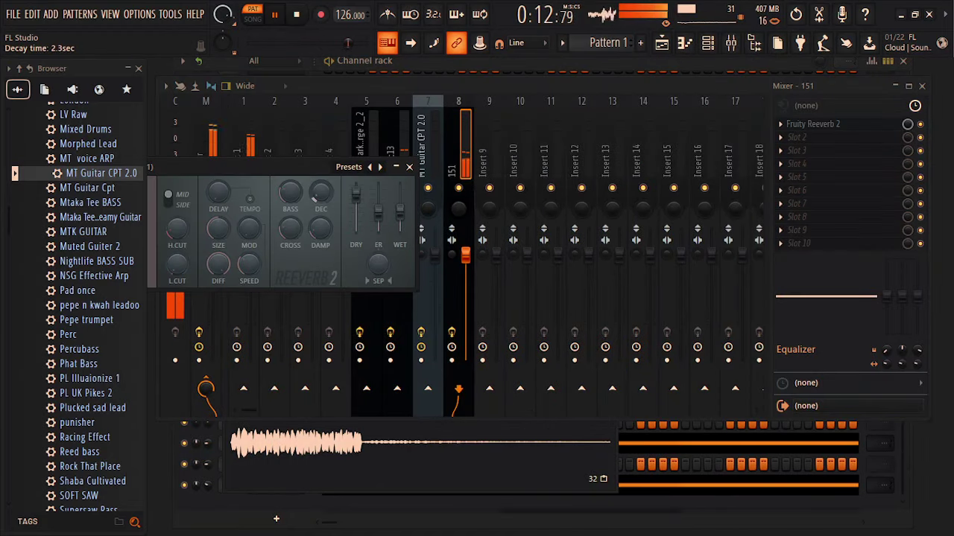
left_click(409, 167)
- Adjust the 151 mixer track's stereo separation, lower its volume to about -3 dB, and return to the channel rack
left_click(453, 241)
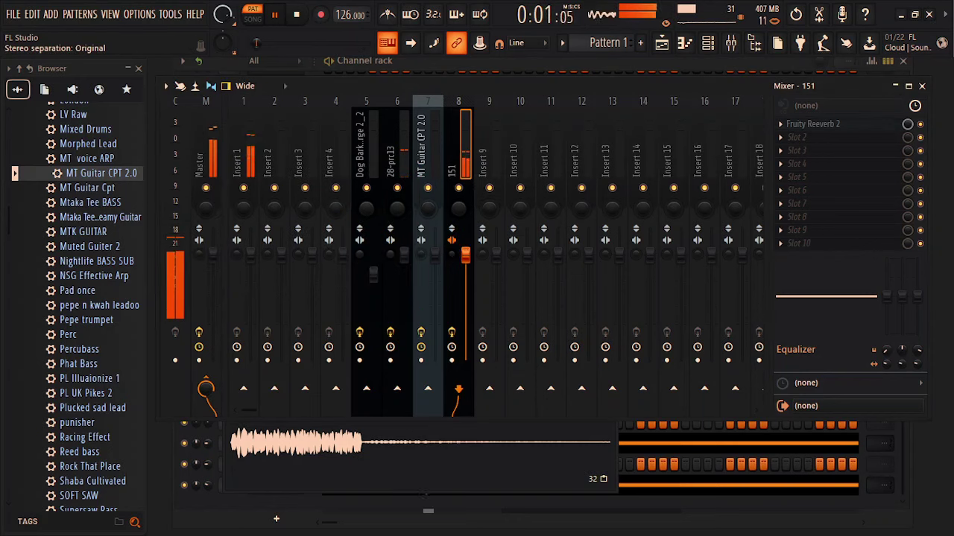
mouse_move(451, 255)
left_mouse_down()
mouse_move(451, 274)
mouse_move(465, 268)
left_mouse_up()
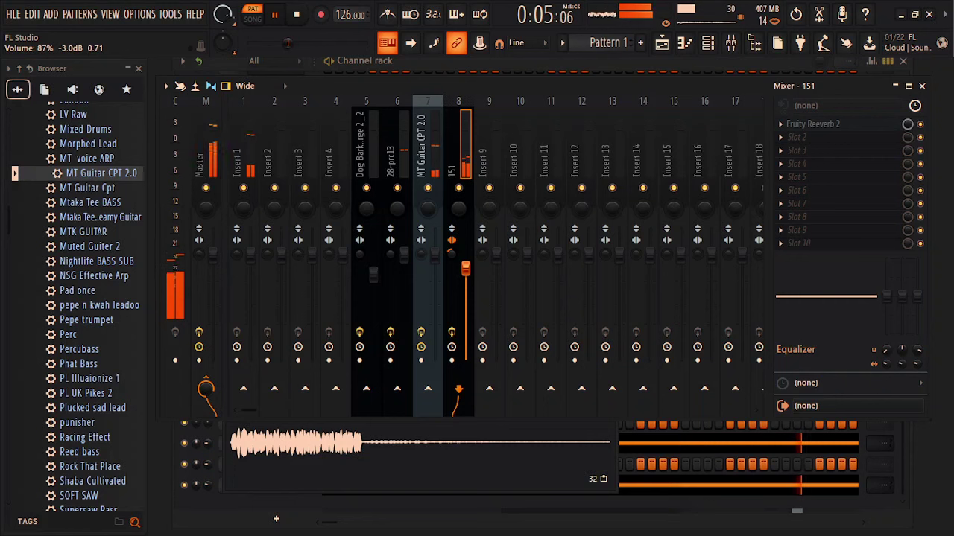
left_click_drag(465, 268, 465, 266)
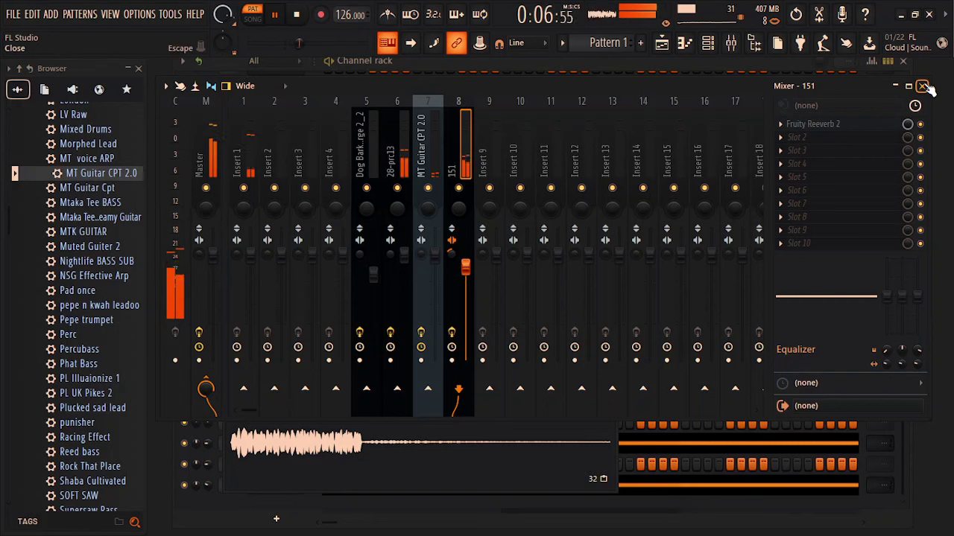
left_click(921, 86)
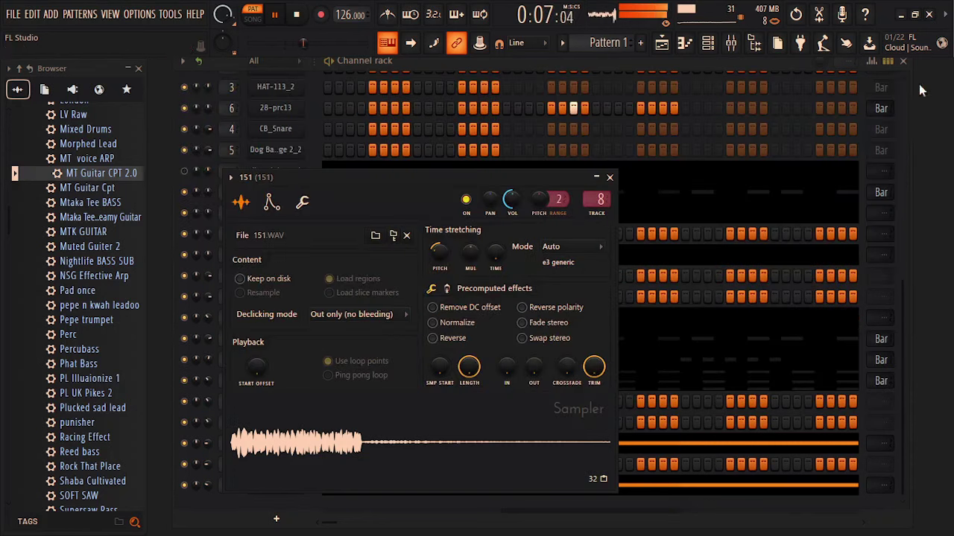
left_click(609, 178)
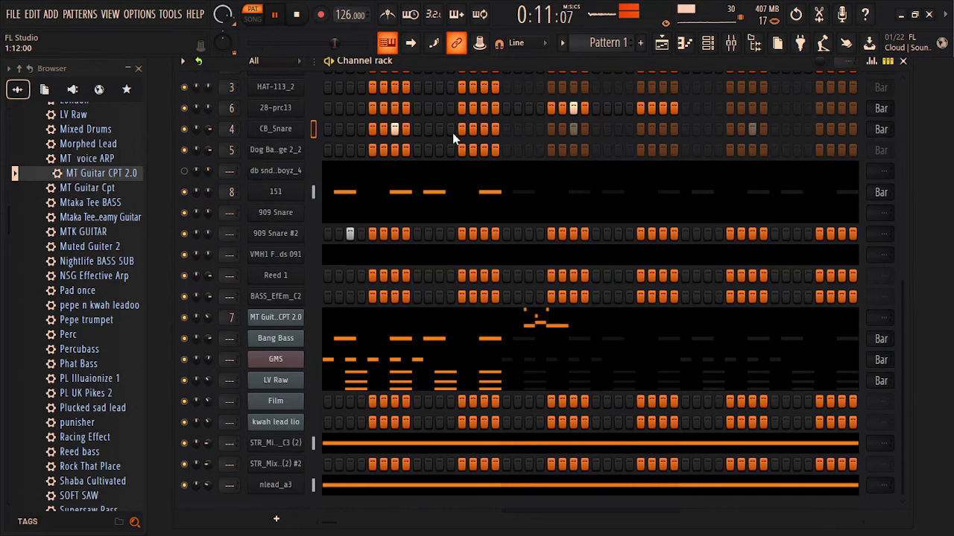
- Add CB_Snare hits on steps 12, 15 and 28, and adjust that channel's volume to about 76%
left_click(450, 130)
left_click(484, 129)
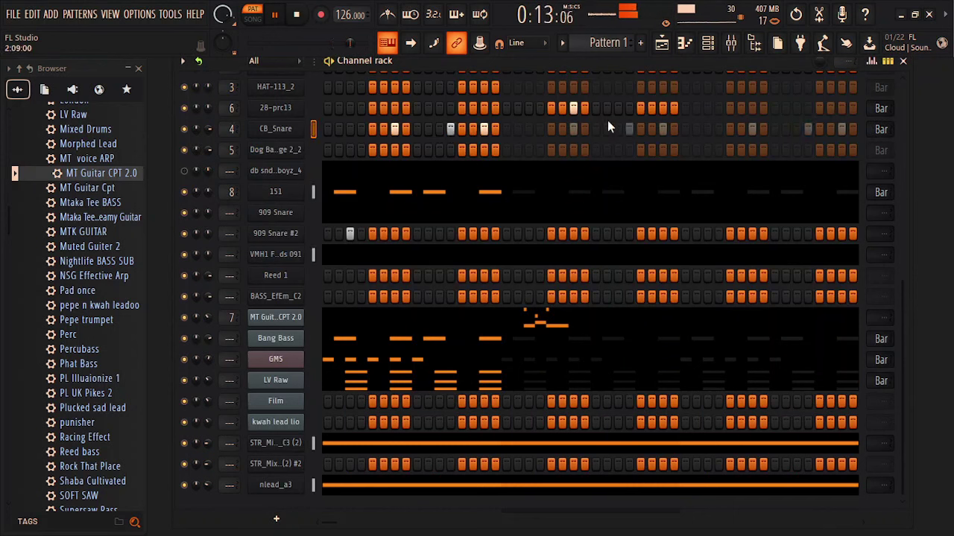
left_click(629, 130)
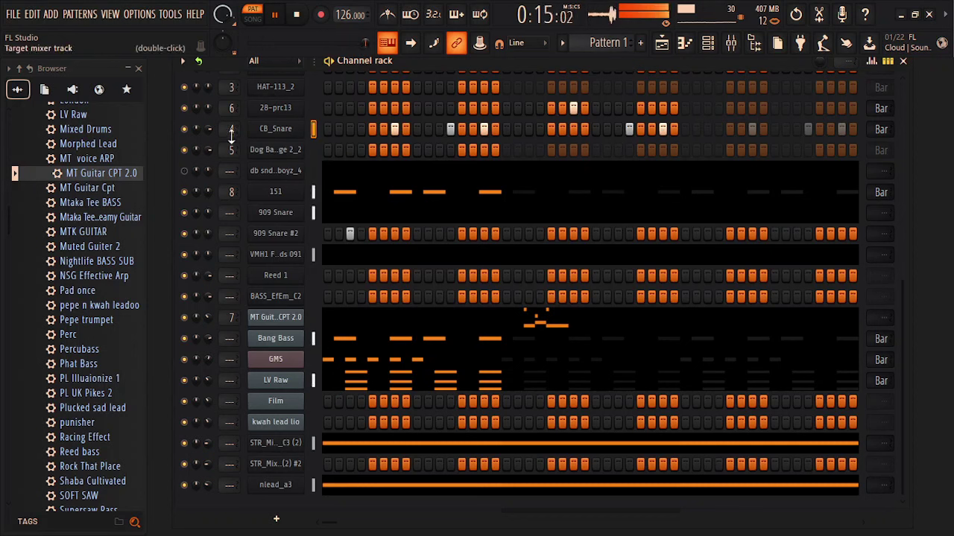
left_click_drag(208, 131, 208, 133)
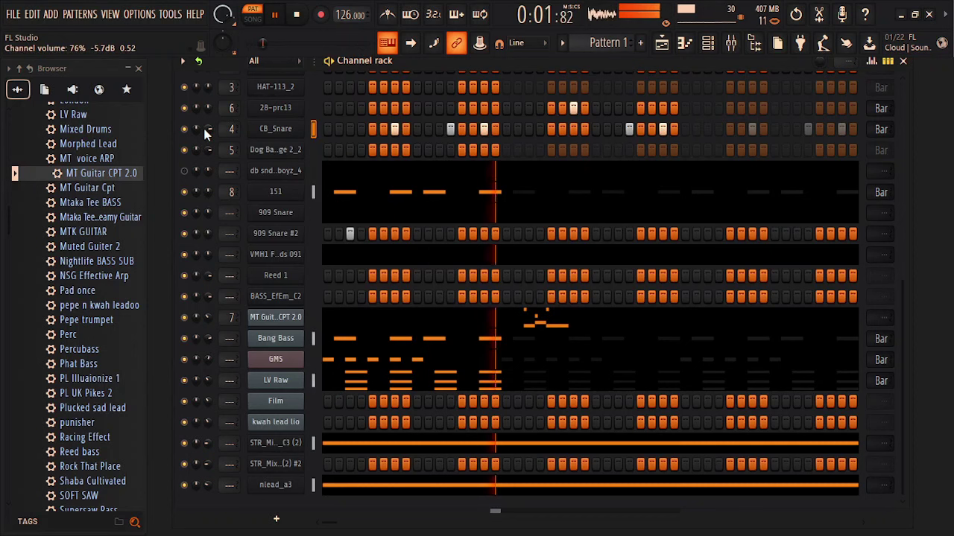
- Try different step hits on the Dog Ba..ge 2_2 channel, starting with steps 1 and 3
left_click(328, 150)
left_click(349, 150)
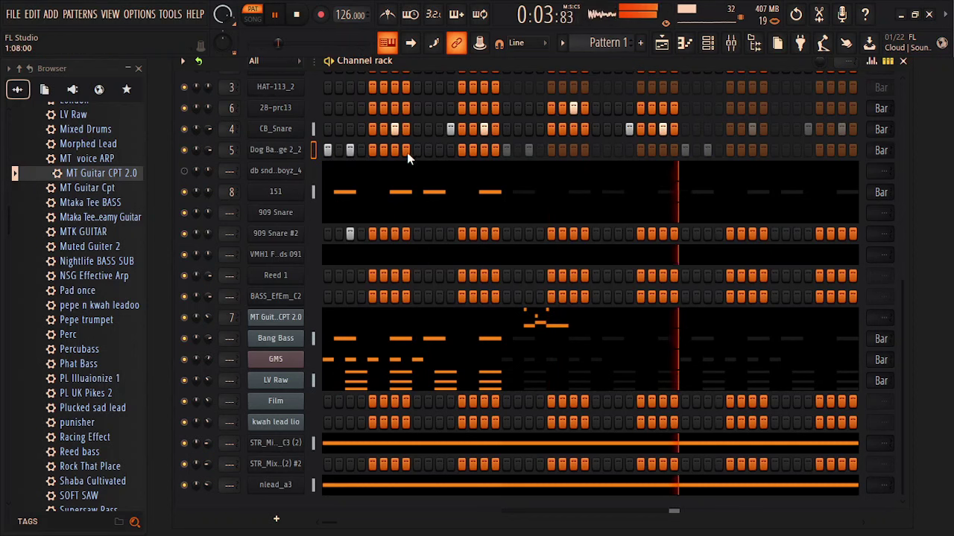
left_click(417, 151)
left_click(439, 151)
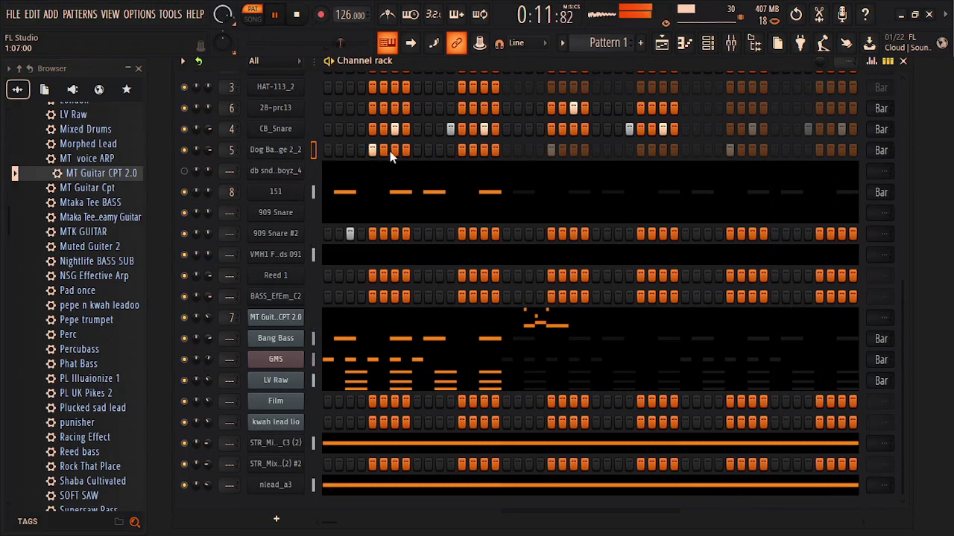
left_click(461, 150)
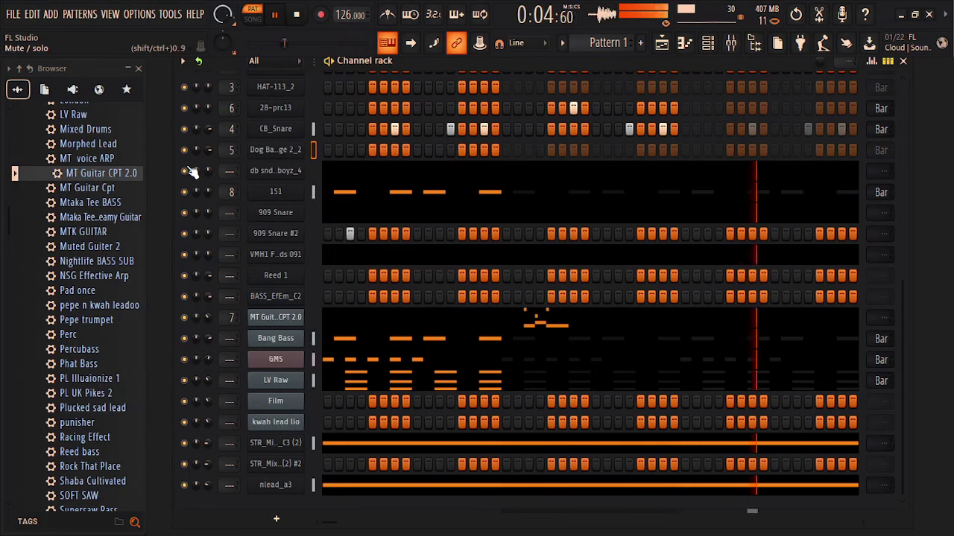
- Draw a short A5 note near the start of bar 6 in the db snd cruel boyz_4 channel's piano roll
left_click(389, 178)
left_click_drag(299, 79, 479, 75)
left_click_drag(939, 384, 932, 322)
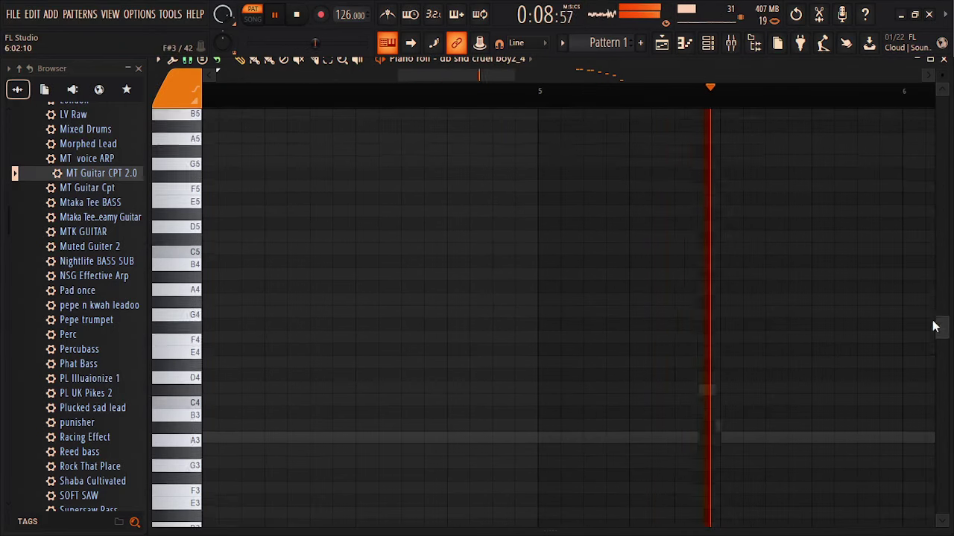
left_click_drag(513, 75, 694, 71)
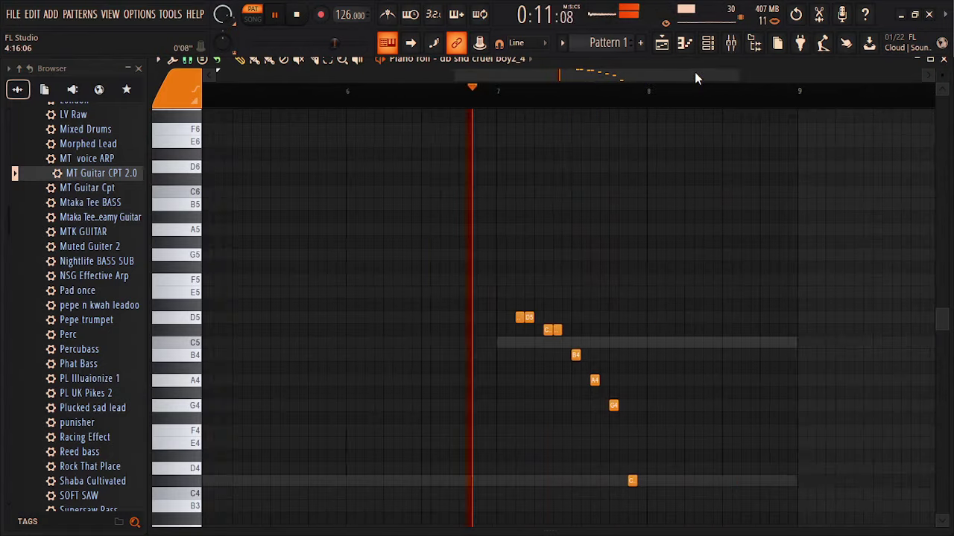
left_click(369, 229)
left_click_drag(407, 213, 362, 243)
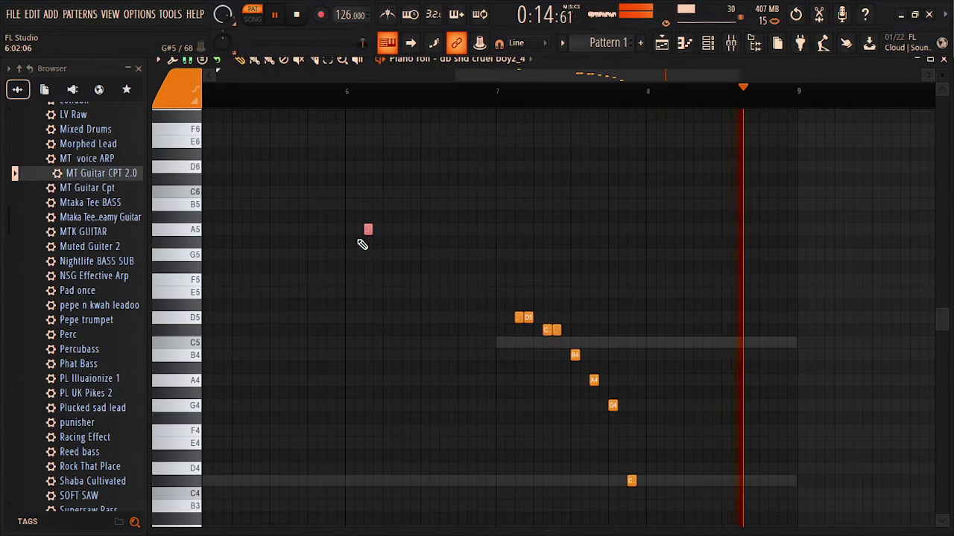
- Repeat the short A5 note back to back until the start of bar 7
key("ctrl+b")
key("ctrl+b")
key("ctrl+b")
key("ctrl+b")
key("ctrl+b")
key("ctrl+b")
key("ctrl+b")
key("ctrl+b")
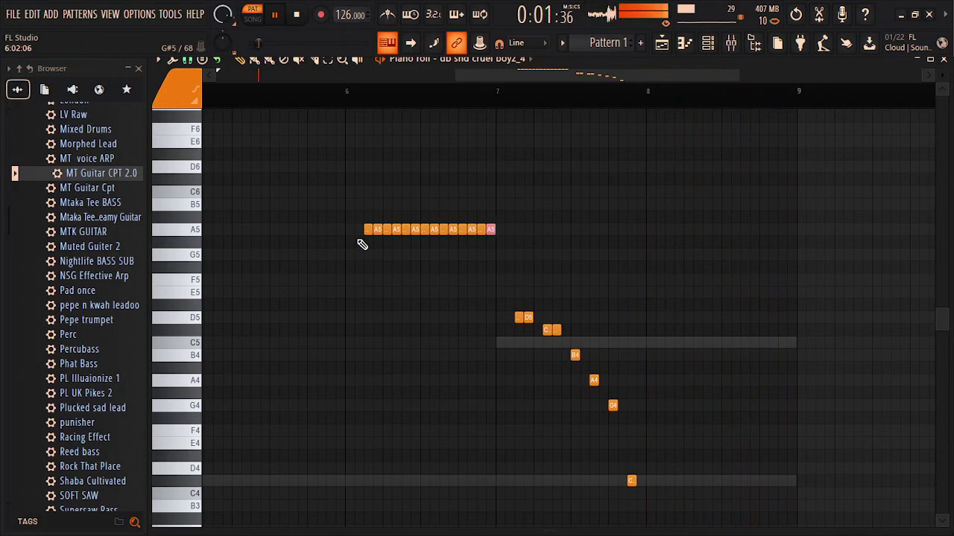
- Copy the row of A5 notes to C5 in bar 8, ending at bar 9, and mute the db snd cruel boyz_4 channel
left_click_drag(508, 230, 669, 344)
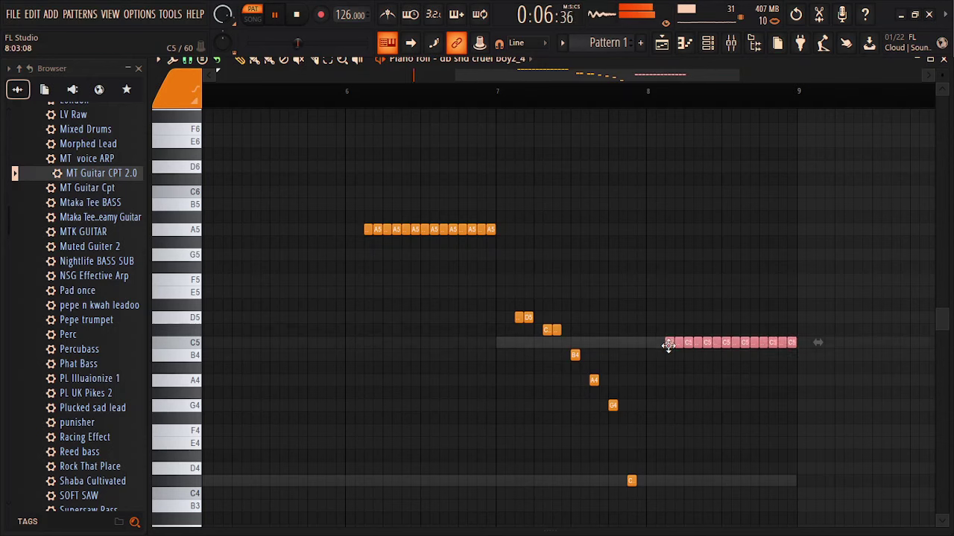
left_click(945, 61)
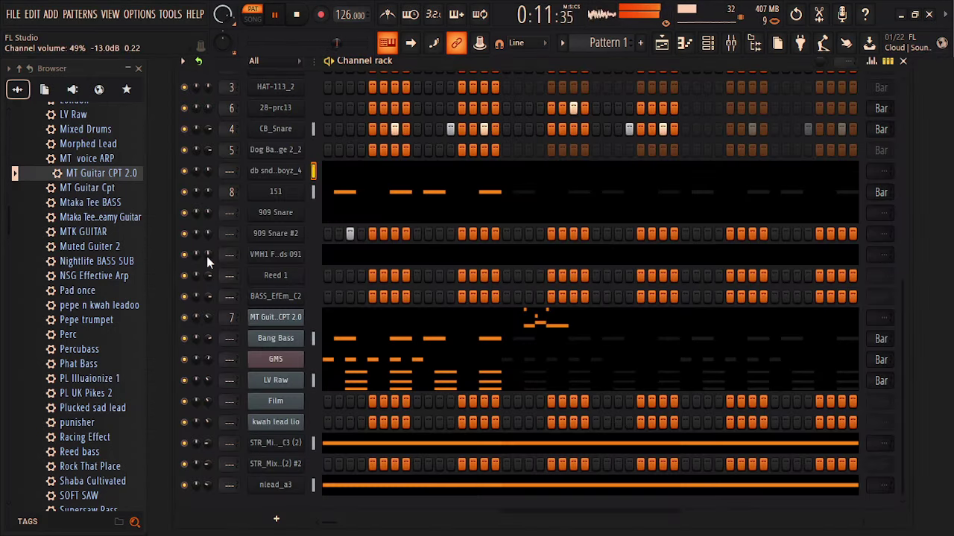
left_click(185, 171)
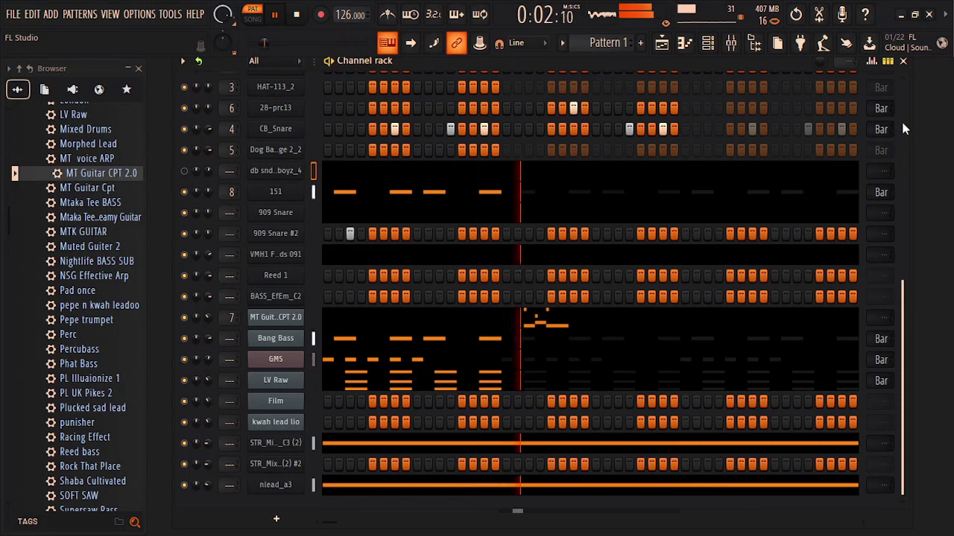
- Copy the LV Raw channel's notes and paste them into the Film channel
right_click(268, 377)
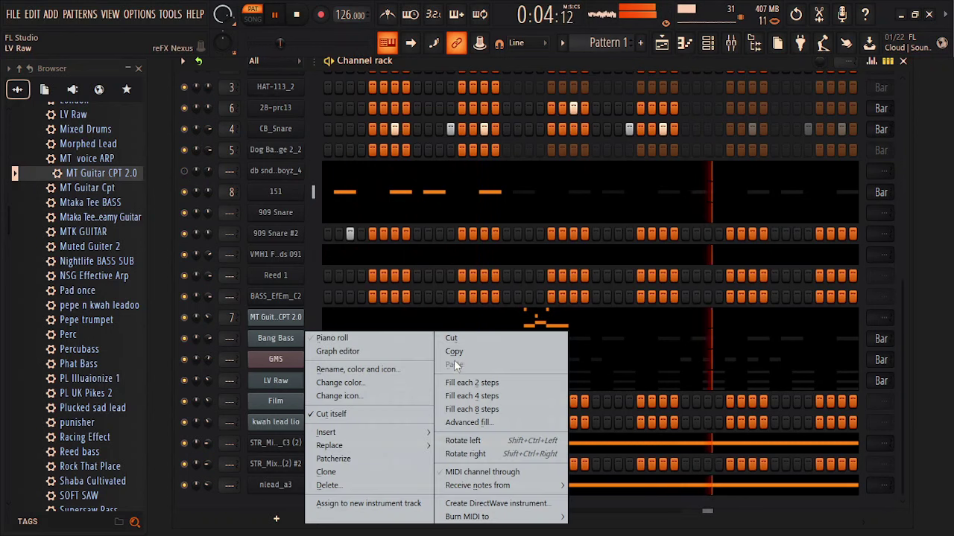
left_click(456, 352)
right_click(261, 403)
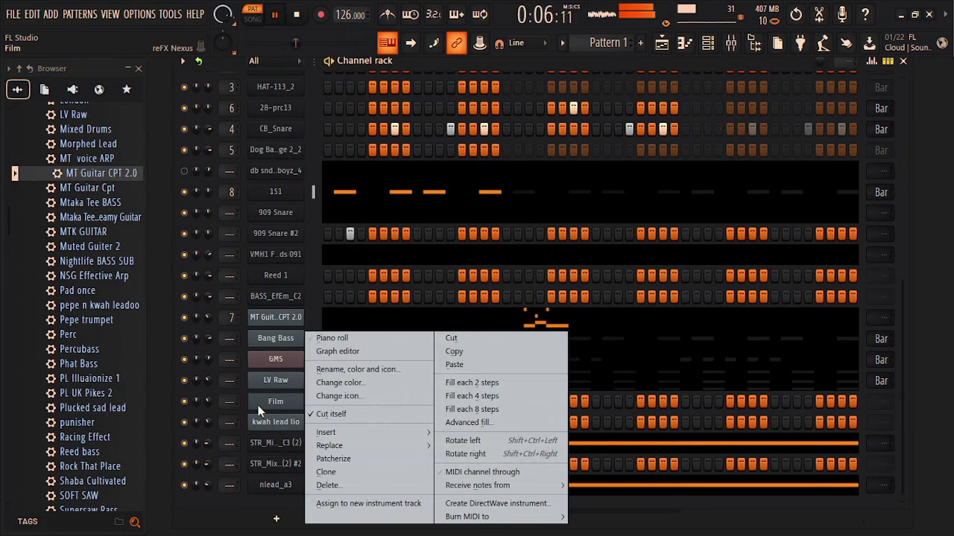
left_click(456, 366)
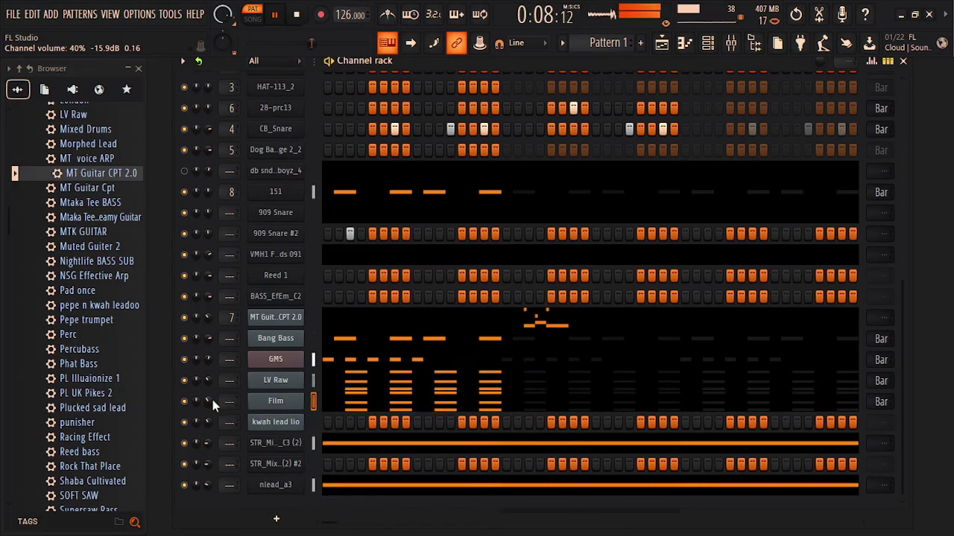
- Clone the LV Raw channel and place hits on steps 3 and 15 of the clone
right_click(264, 381)
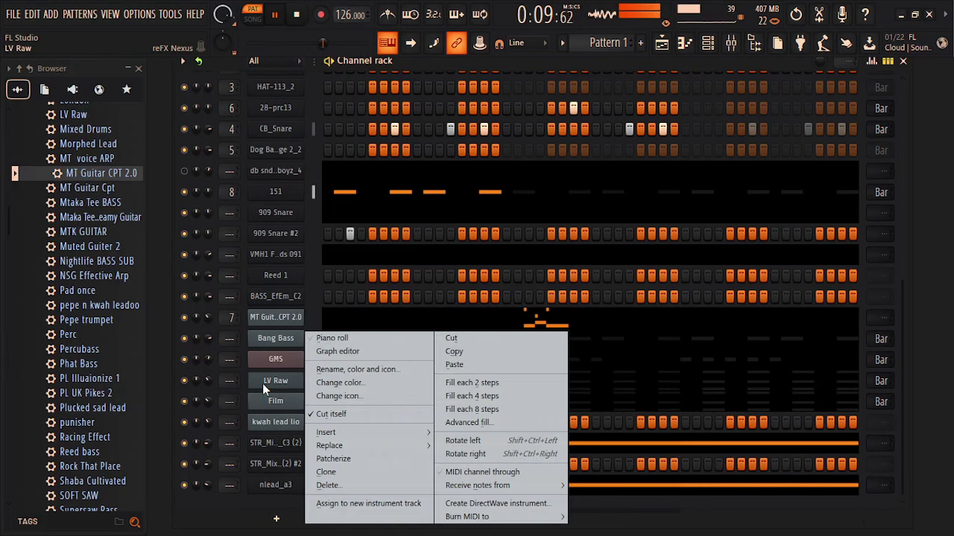
left_click(326, 472)
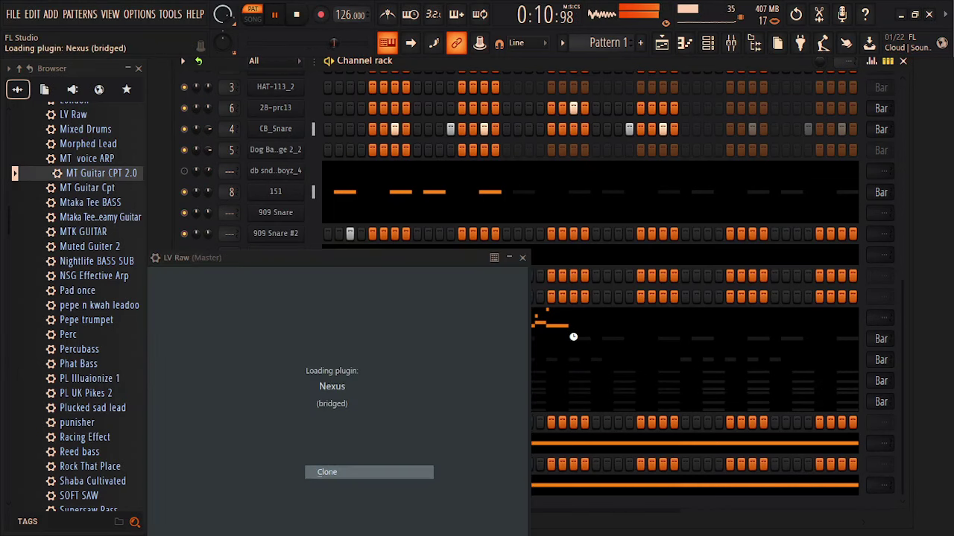
key("XF86AudioRaiseVolume")
key("XF86AudioRaiseVolume")
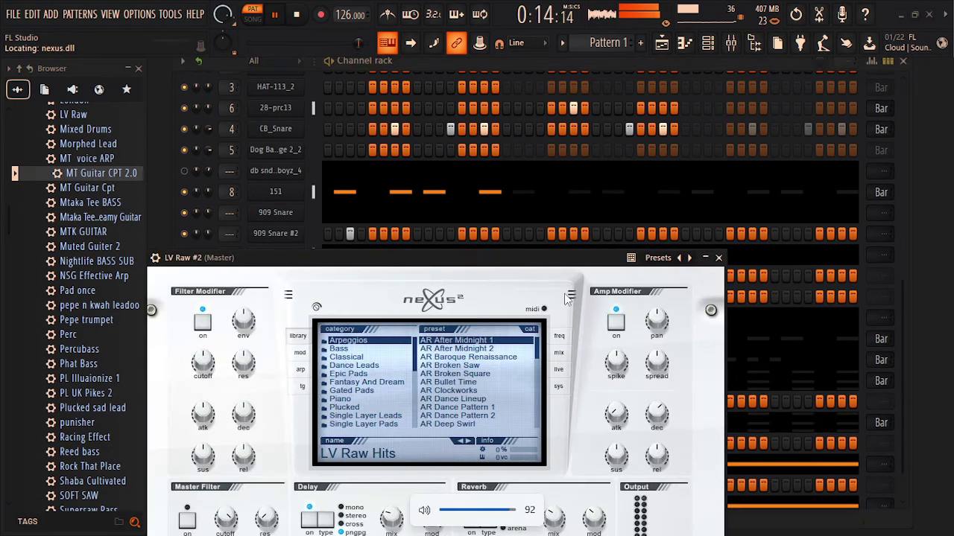
left_click(719, 258)
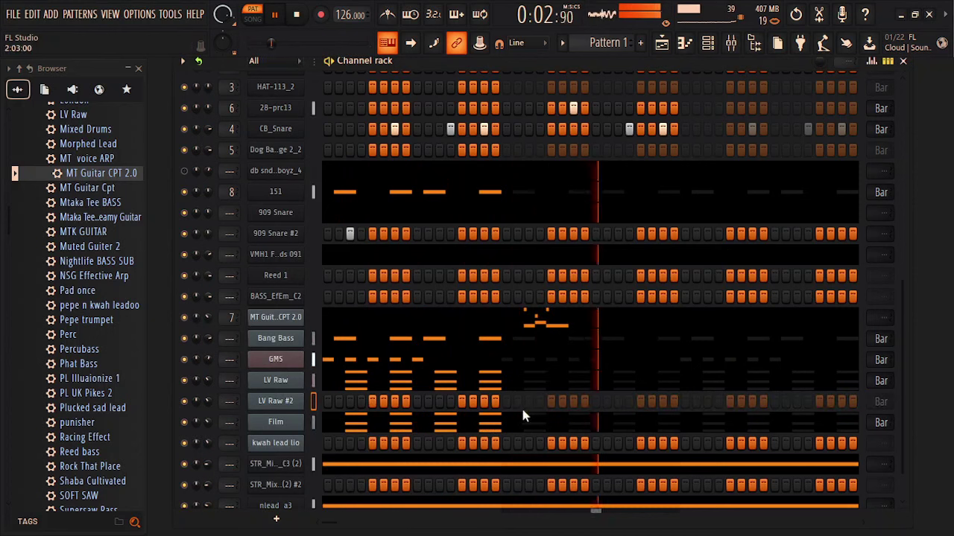
left_click(485, 402)
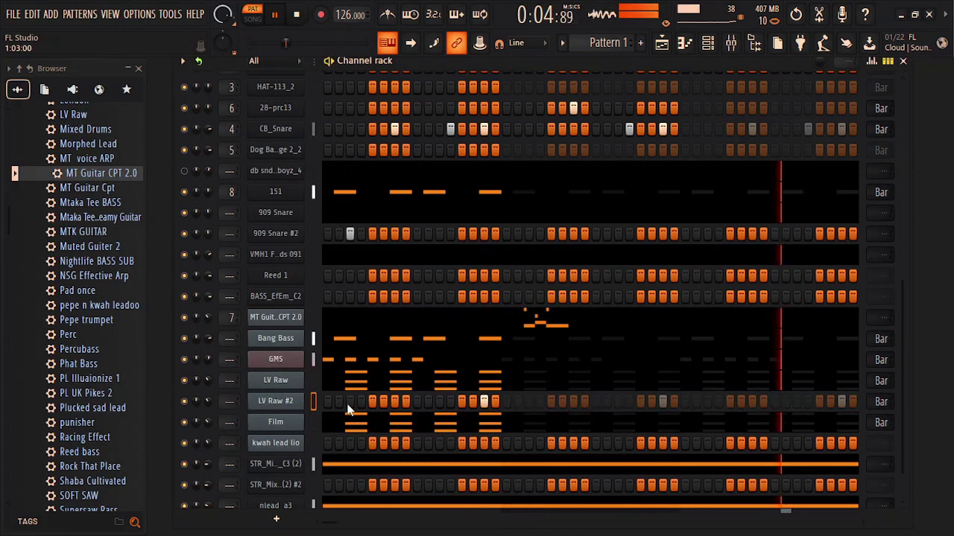
- Turn both C#5 hits in the LV Raw #2 piano roll into two-step chords of C#5, E5 and G#5
right_click(285, 401)
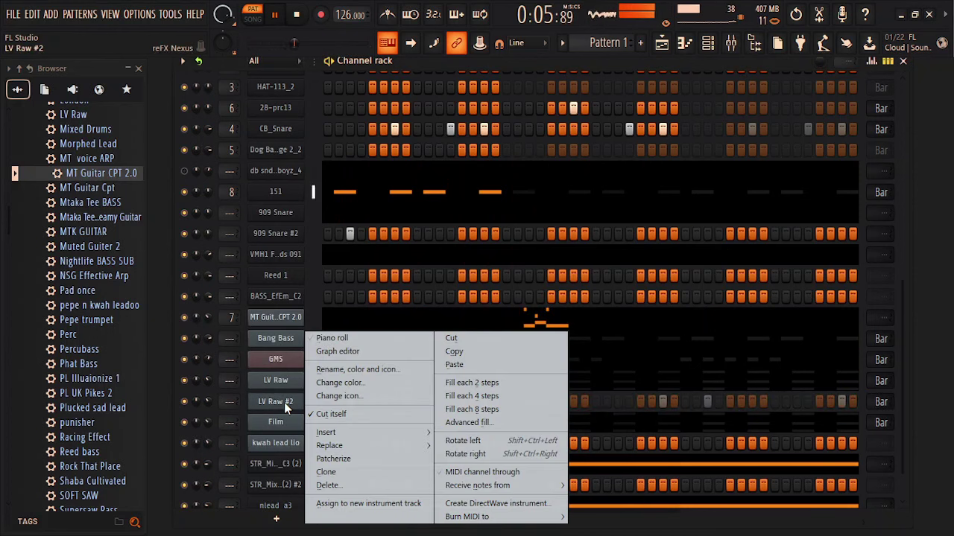
left_click(334, 337)
key("shift+Up")
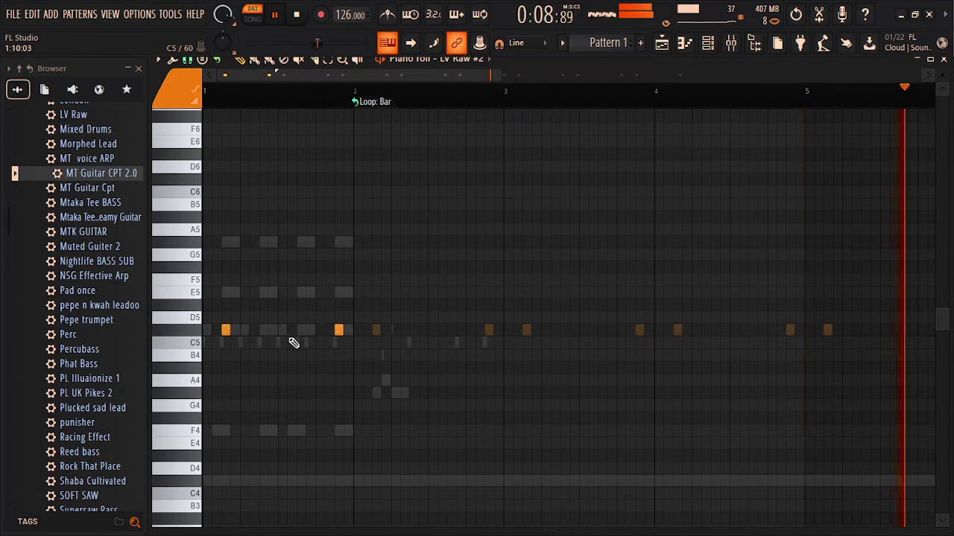
left_click(195, 333, "ctrl")
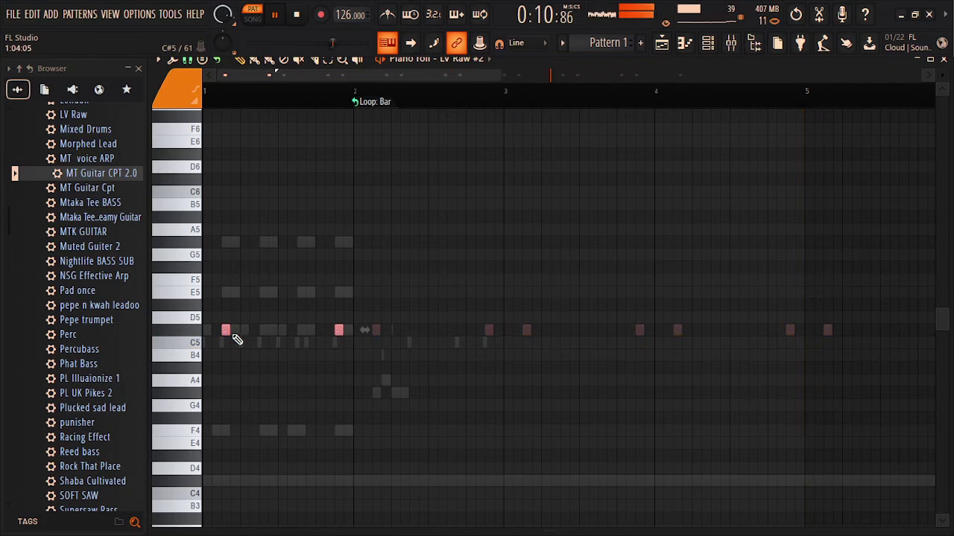
left_click_drag(230, 330, 226, 240)
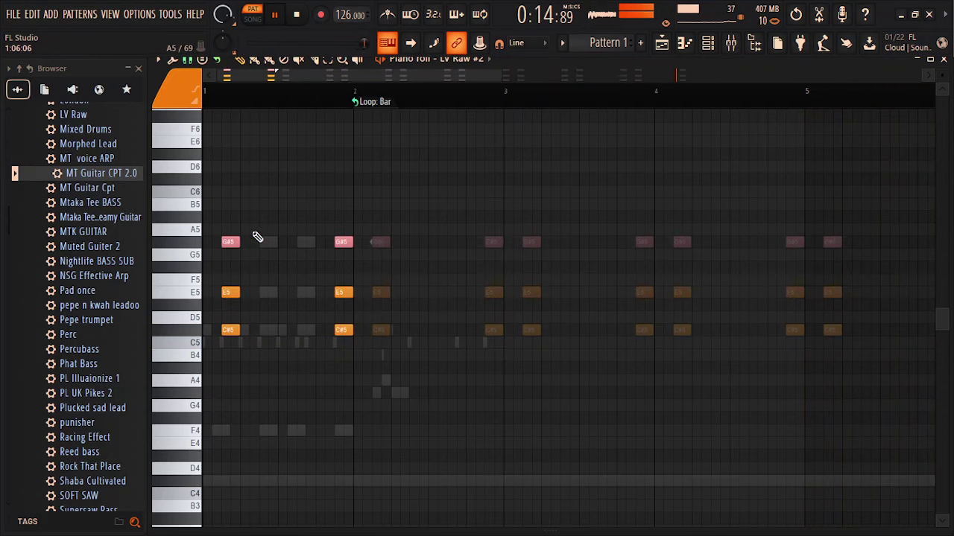
- Transpose the LV Raw #2 chords up one octave and adjust the channel's volume in the channel rack
left_click(253, 232, "ctrl")
key("ctrl+Up")
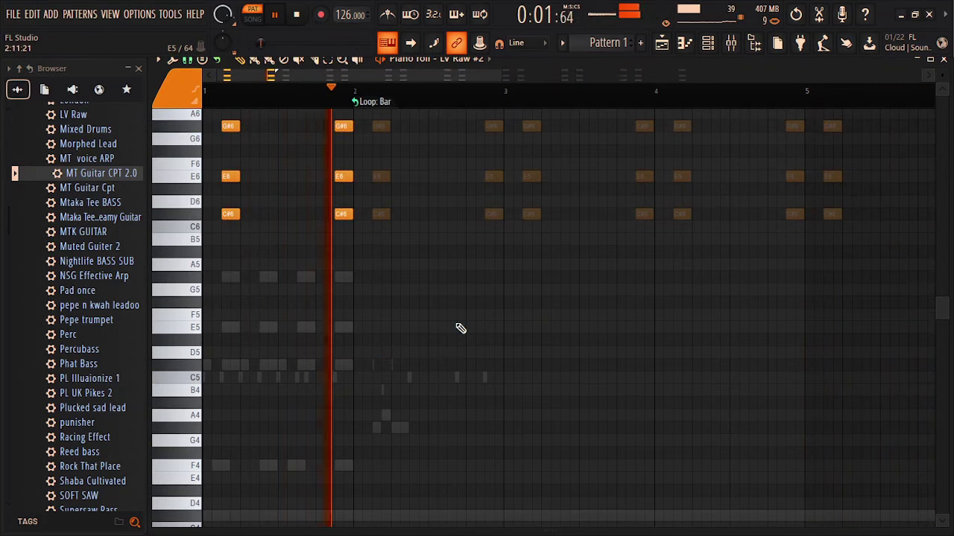
left_click(945, 61)
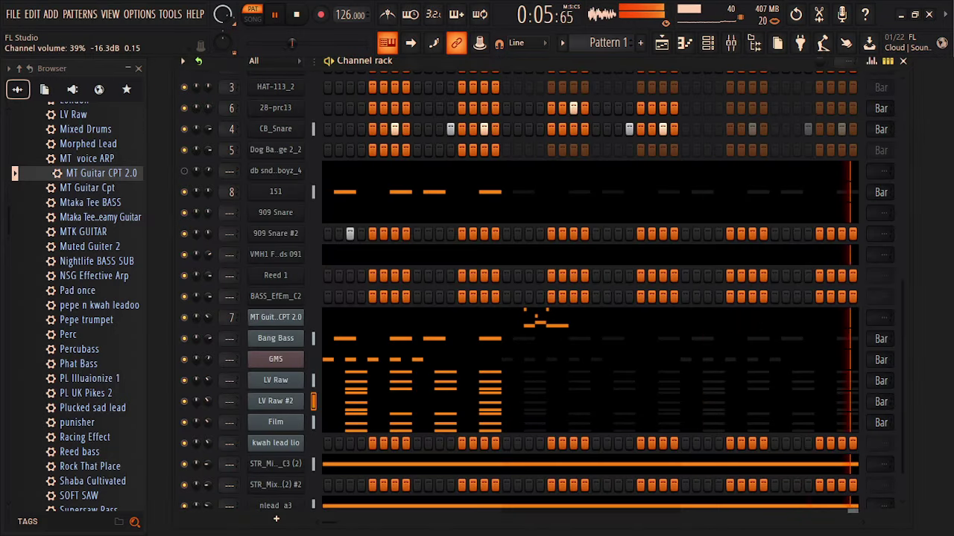
left_click_drag(206, 396, 206, 383)
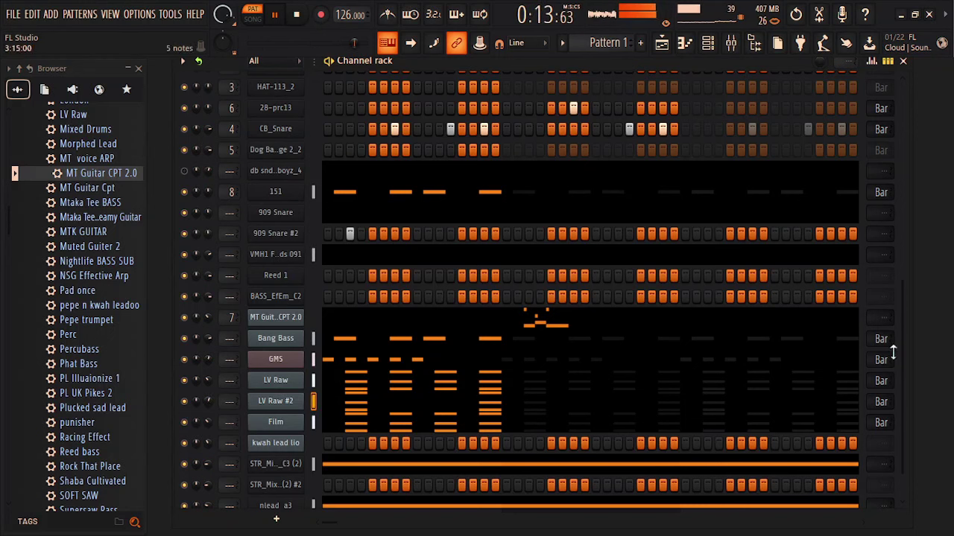
- Draw a four-step G#5 note at 4:11 in the kwah lead lio channel's piano roll
right_click(279, 447)
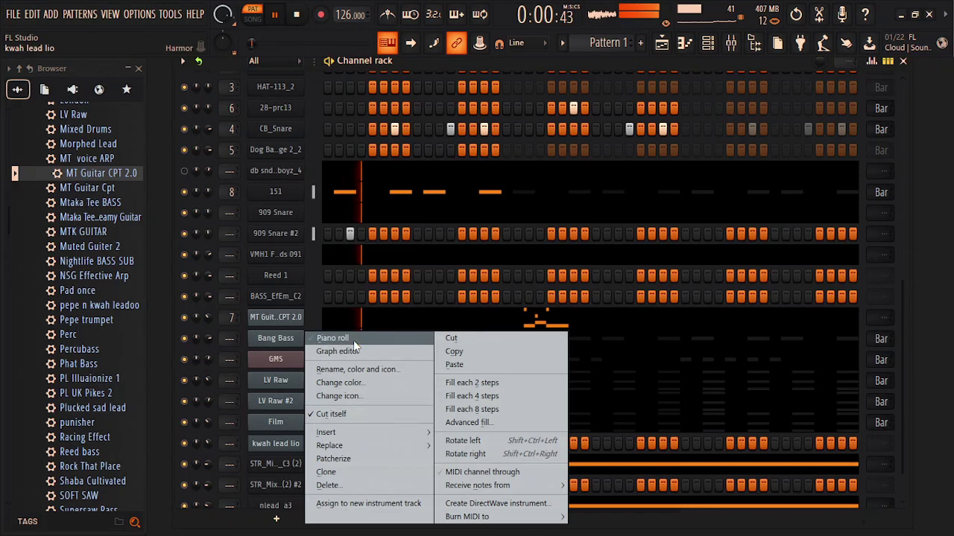
left_click(332, 335)
left_click_drag(280, 75, 468, 78)
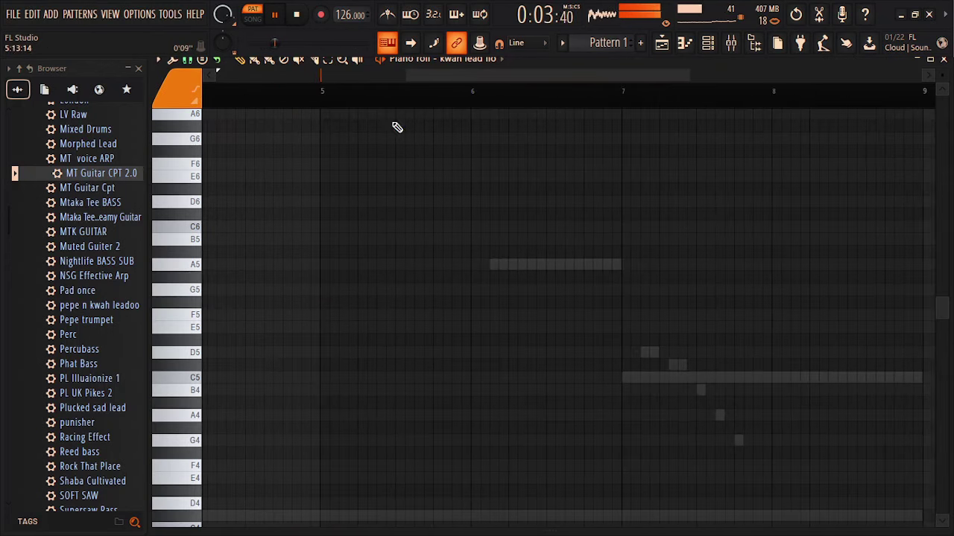
left_click(270, 277)
left_click_drag(274, 276, 298, 278)
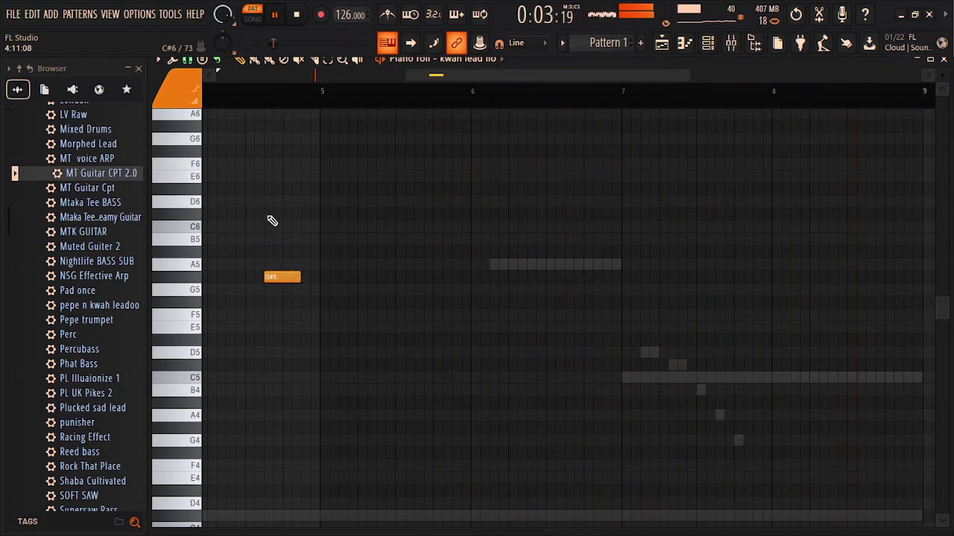
- Add a C#6 slide note at 4:11 shortened to two steps, and place a two-step A5 note at 4:15
double_click(295, 215)
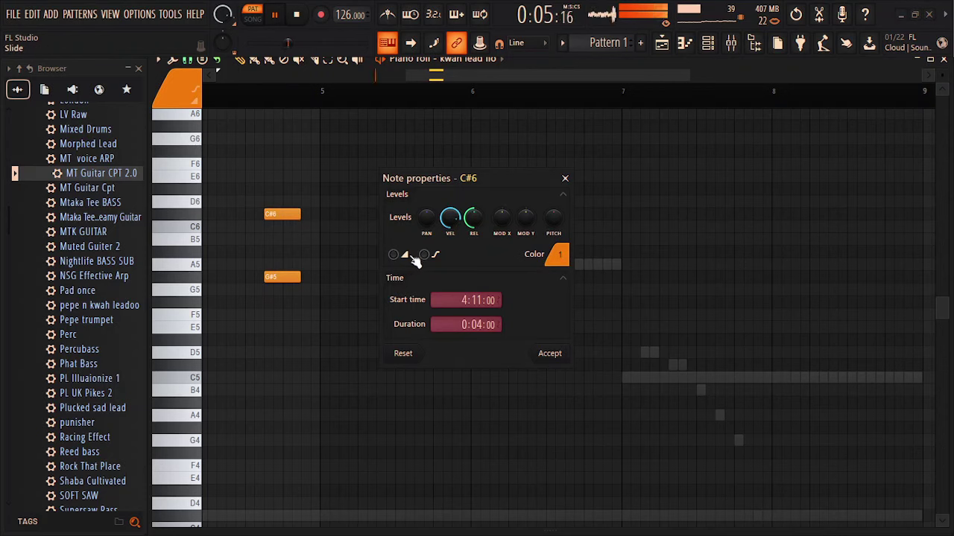
left_click(546, 355)
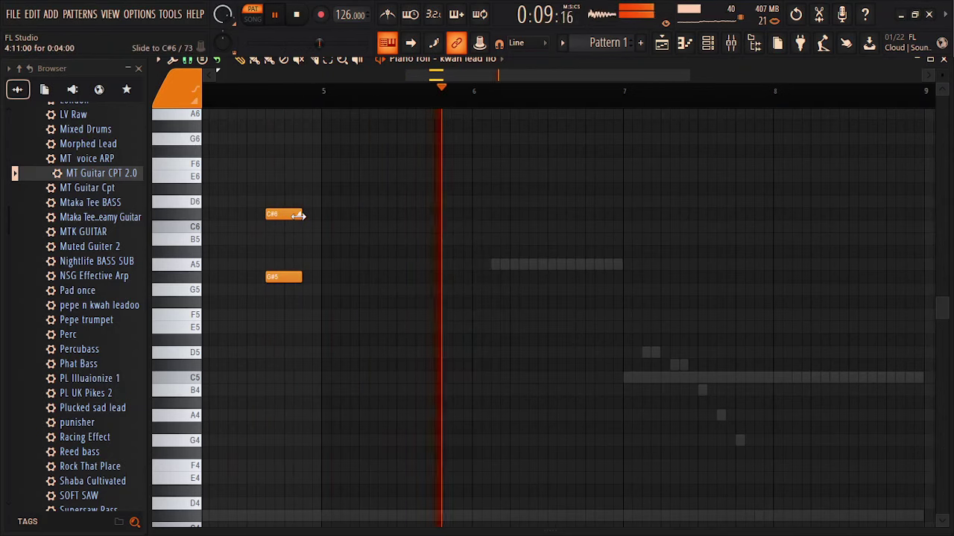
left_click_drag(301, 215, 283, 217)
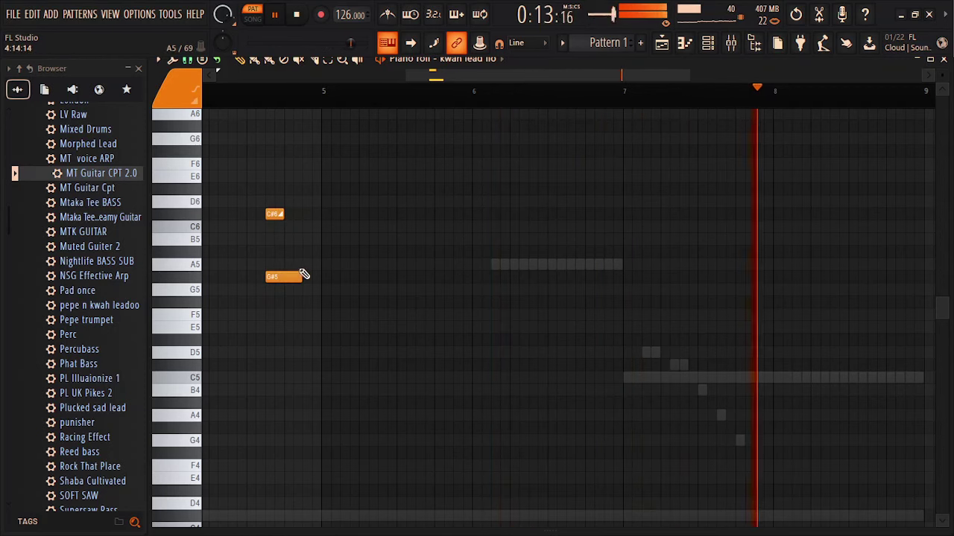
left_click(307, 265)
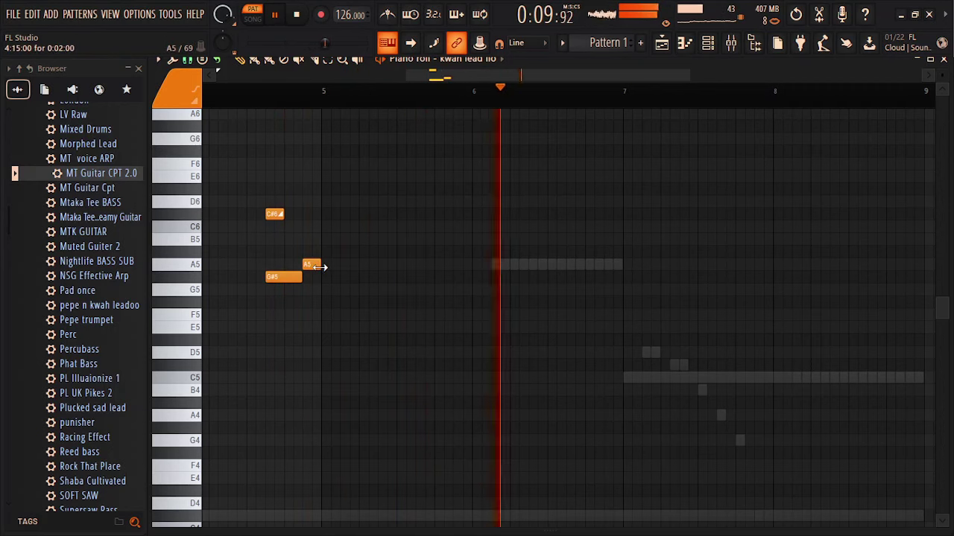
- Continue the kwah lead lio melody with a four-step F#5 at 5:01 and two-step notes E5 at 5:05 and C#5 at 5:07
left_click(336, 302)
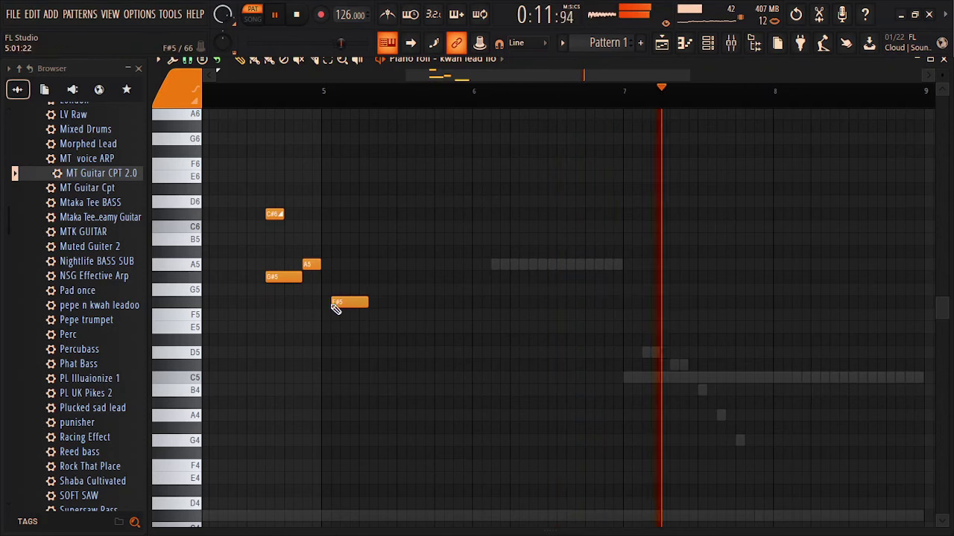
left_click_drag(366, 303, 358, 305)
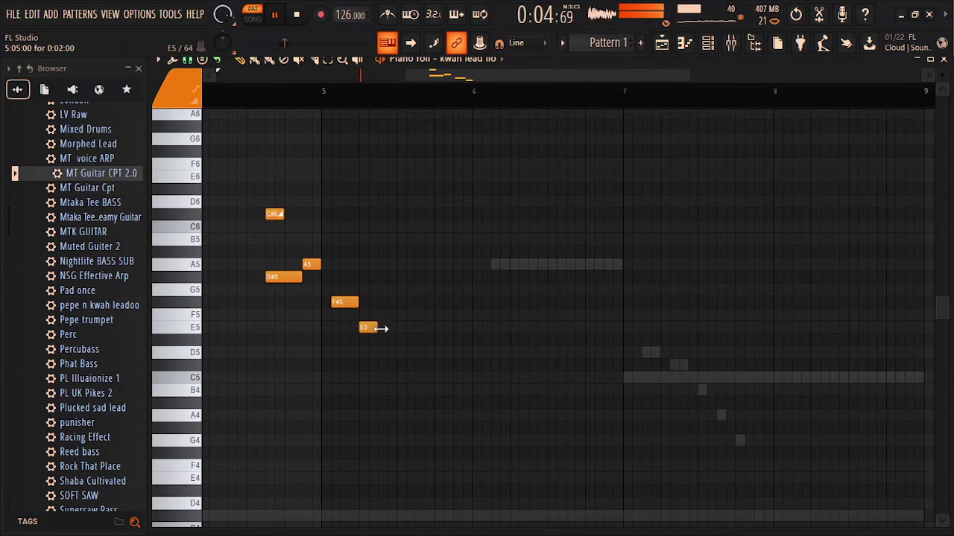
left_click(382, 366)
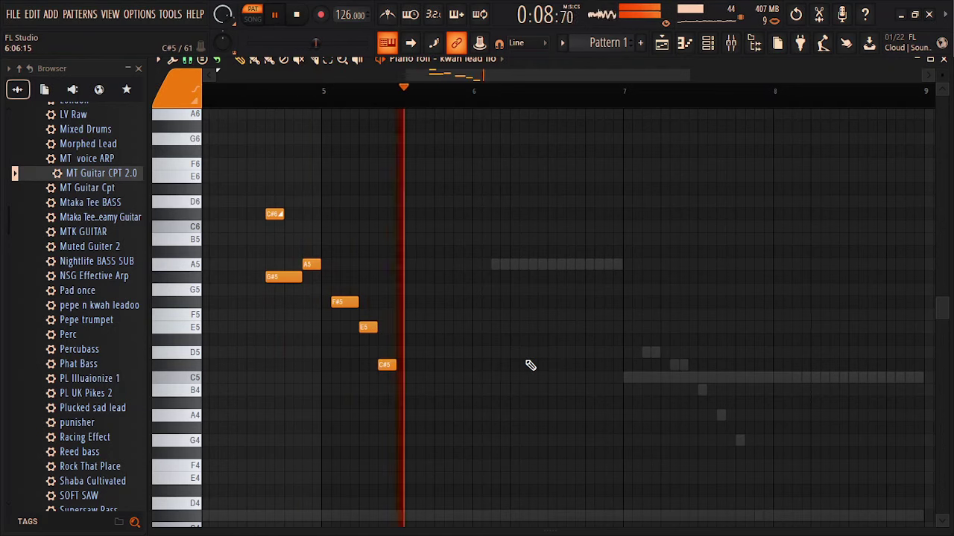
left_click_drag(337, 304, 358, 302)
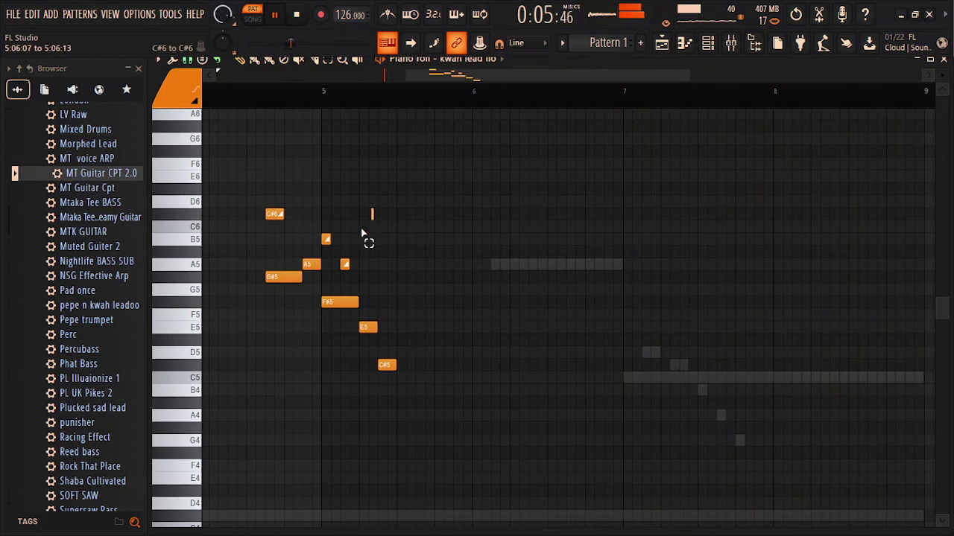
- Trim the B5 and A5 slide notes at 5:01 and 5:03 with grid snapping off, and restore snapping to Line
left_click_drag(372, 209, 333, 268)
left_click(175, 61)
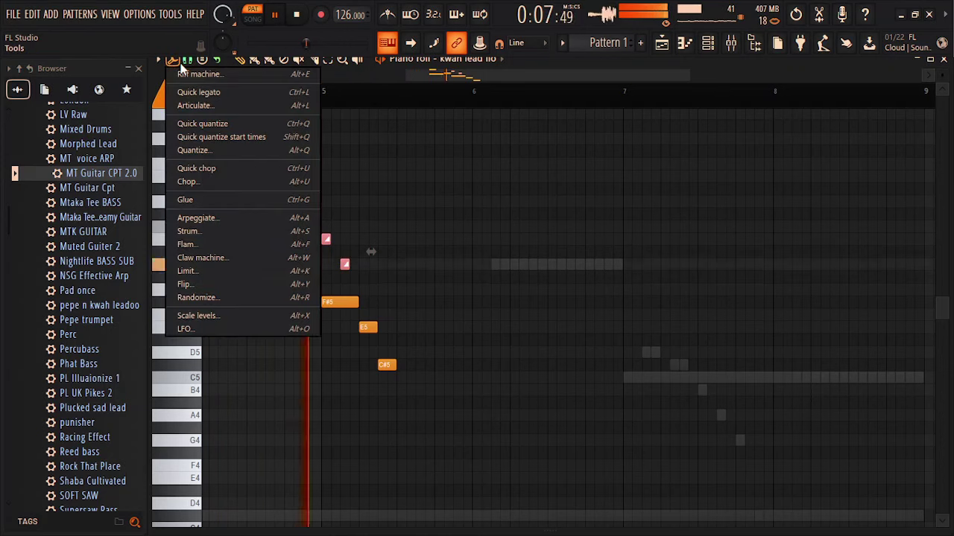
left_click(186, 61)
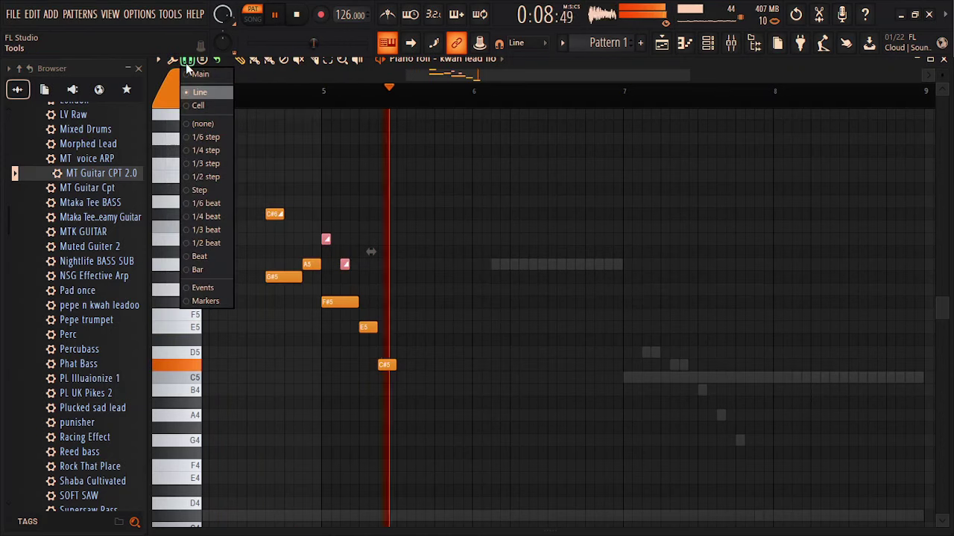
left_click(195, 124)
left_click_drag(331, 239, 324, 239)
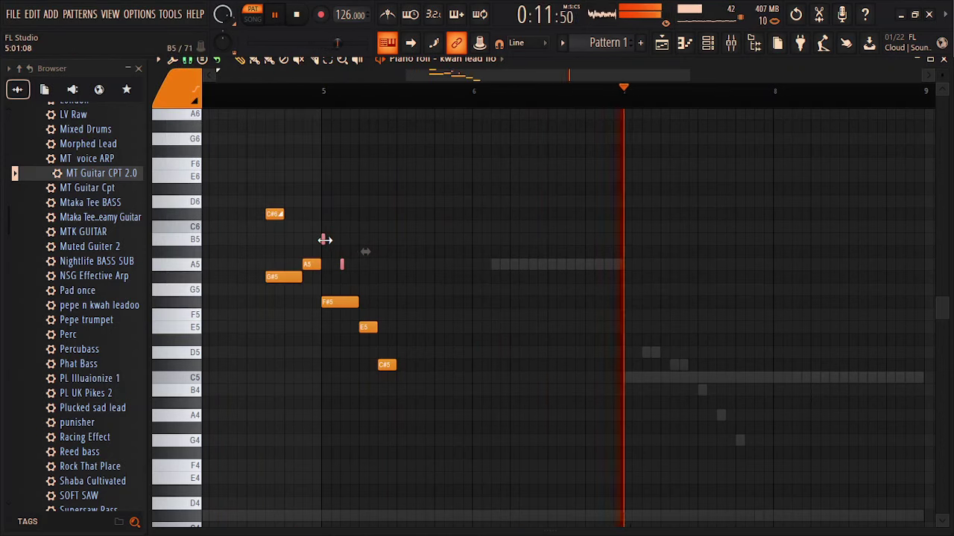
left_click(186, 60)
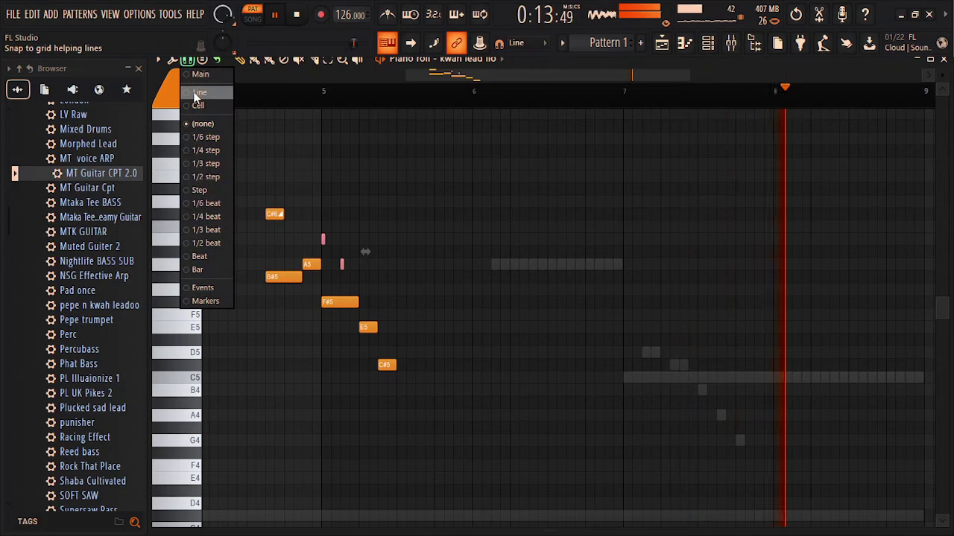
left_click(197, 93)
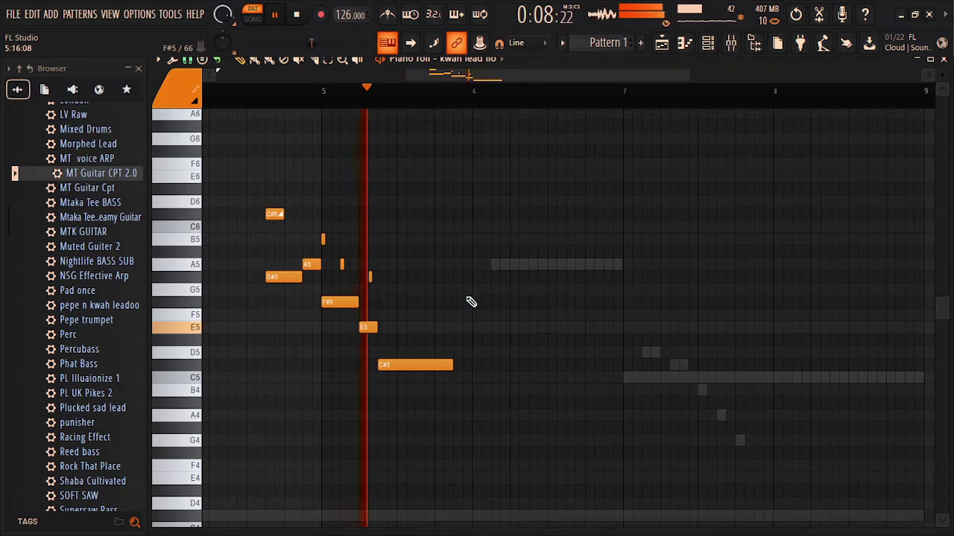
- Add short slide notes G#5 at 5:11 and B5 at 5:15, and lengthen the C#5 note at 5:07 to ten steps
left_click(380, 278)
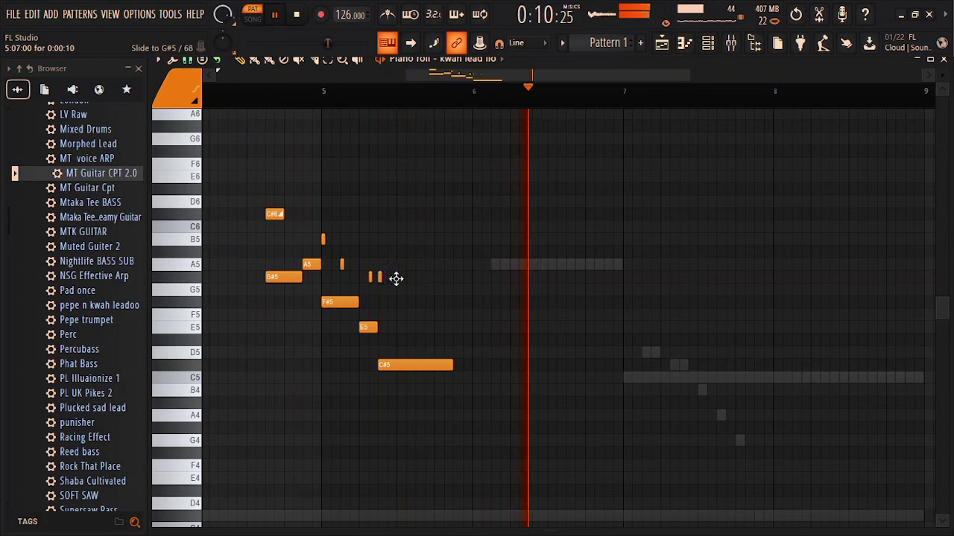
left_click_drag(396, 278, 451, 241)
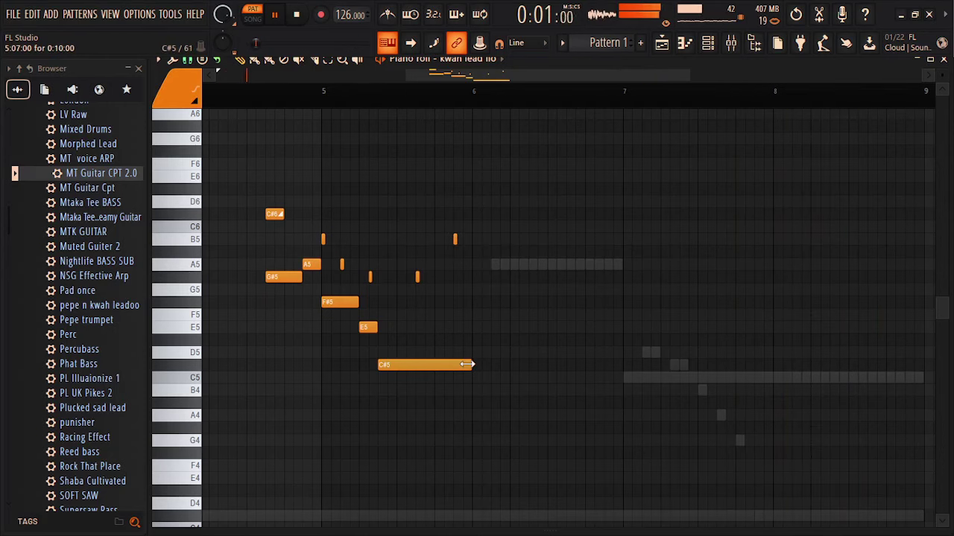
left_click(945, 60)
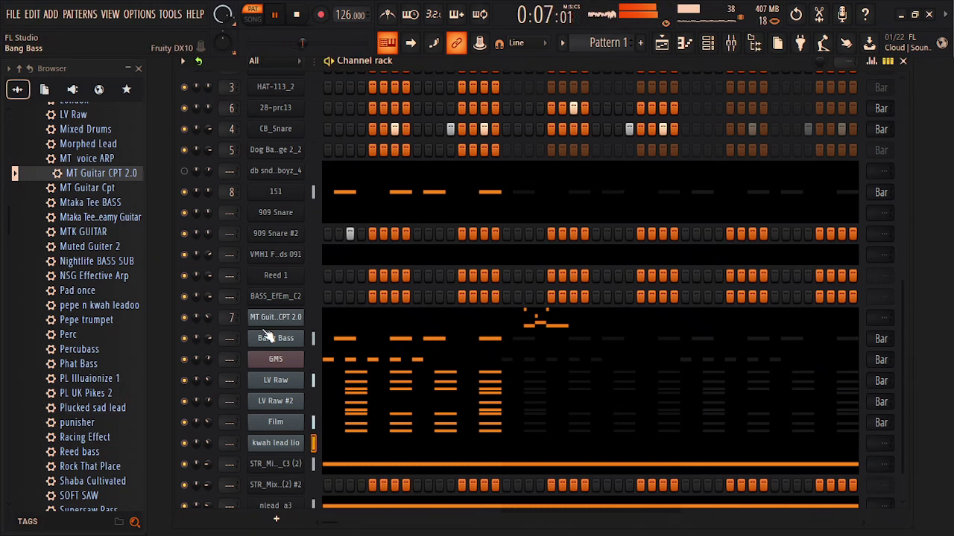
- Place twelve-step C#5 notes at 1:05 and 3:05 in the Reed 1 channel's piano roll and transpose them down one octave
scroll(208, 275, "down", 4)
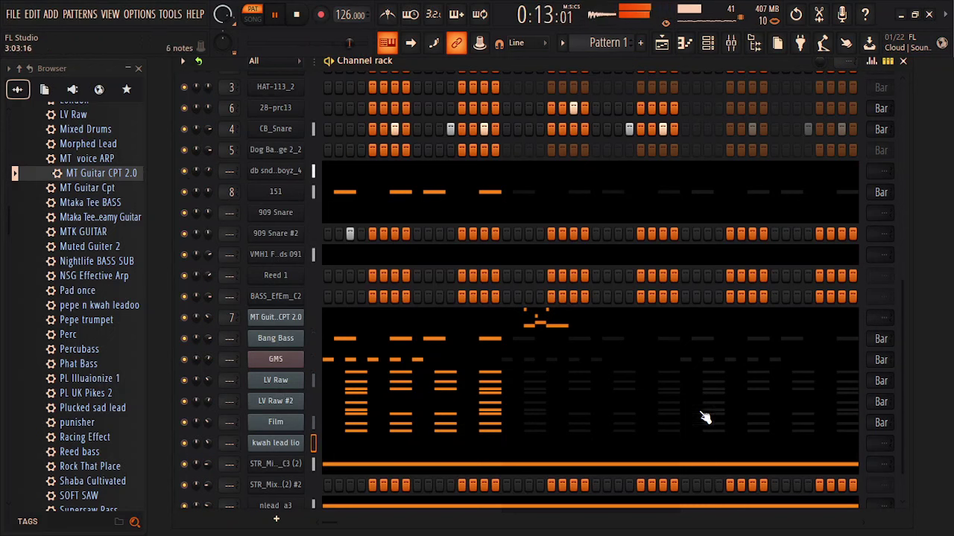
right_click(272, 280)
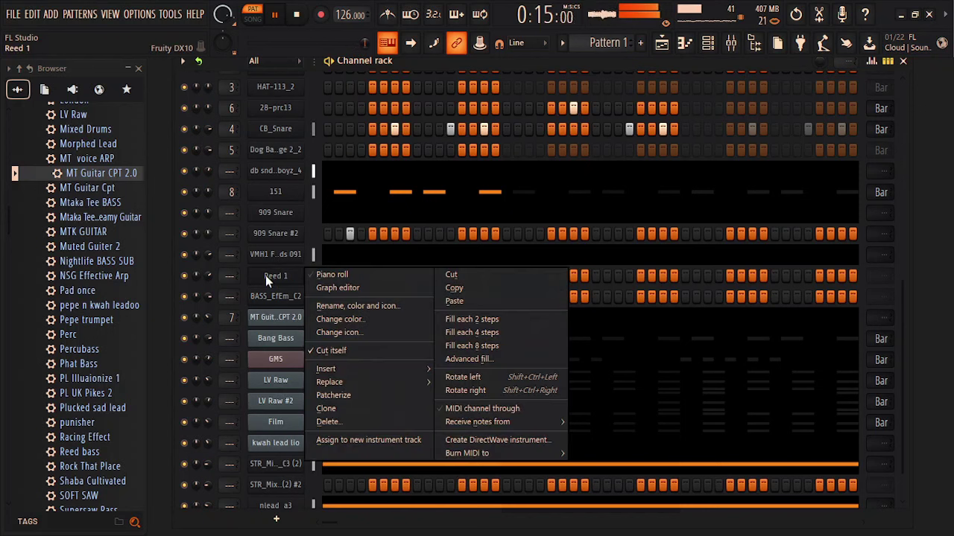
left_click(321, 276)
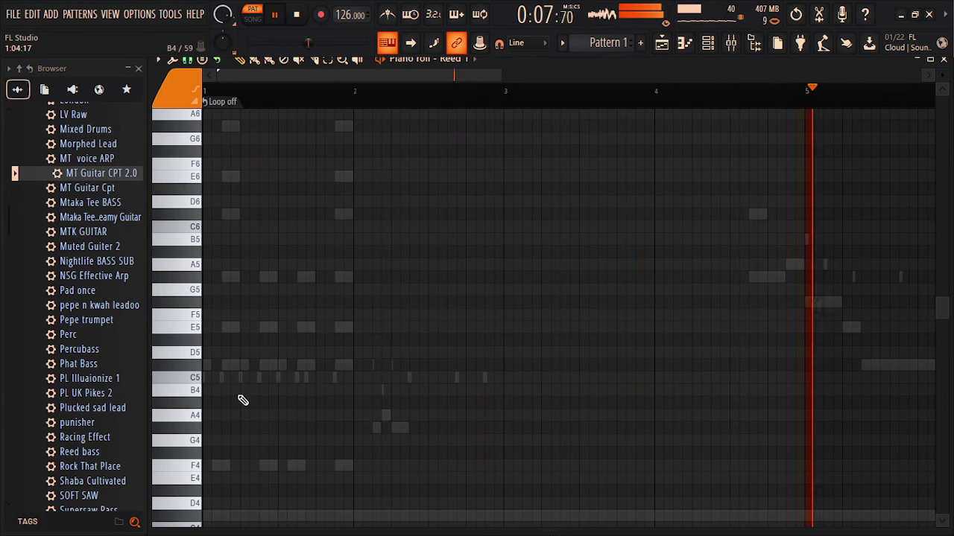
left_click(244, 368)
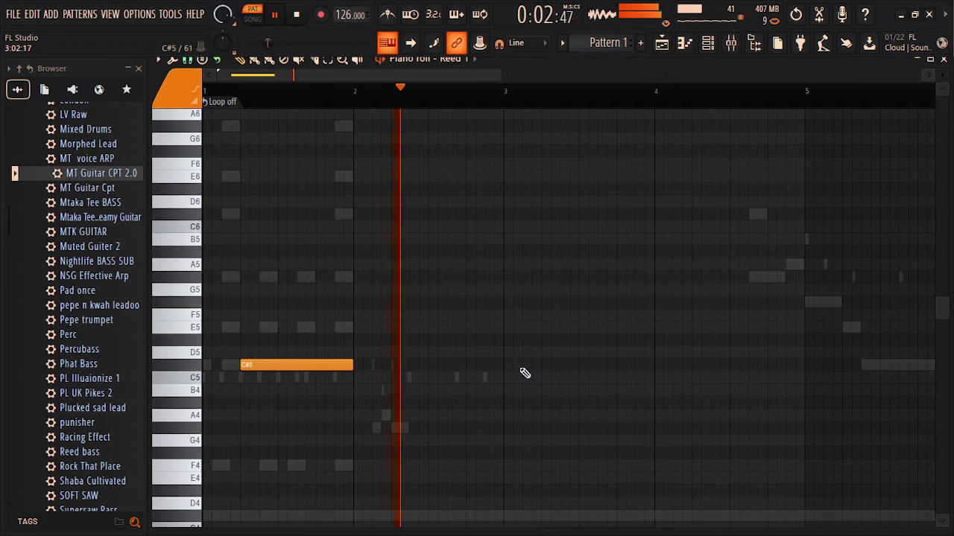
left_click(542, 365)
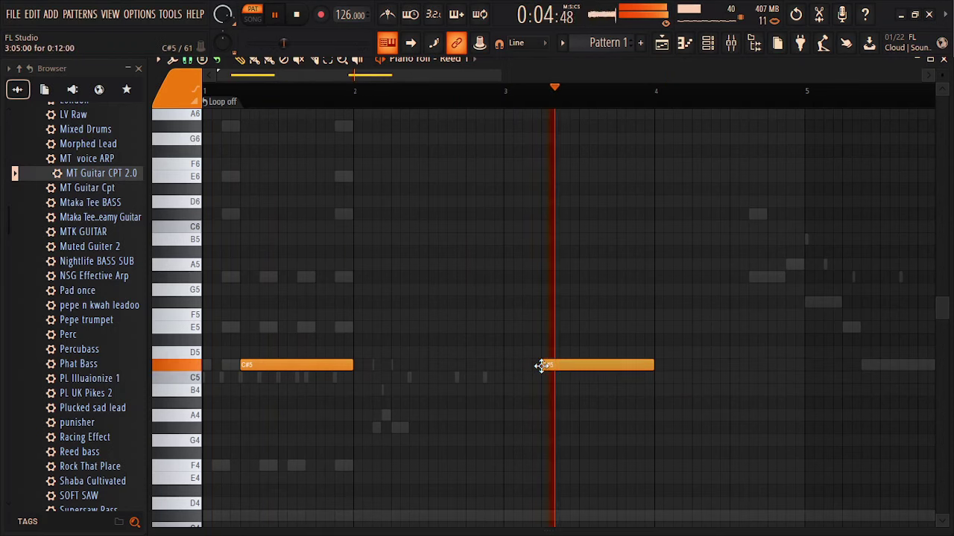
key("ctrl+Down")
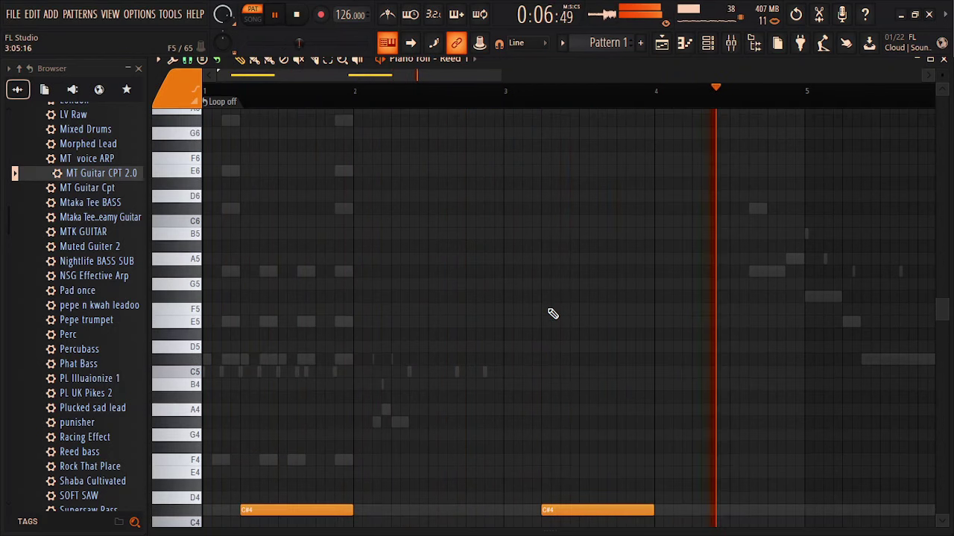
- Add a twelve-step C#3 slide note at 1:05 in Reed 1 and copy it to 3:05
left_click_drag(943, 316, 942, 386)
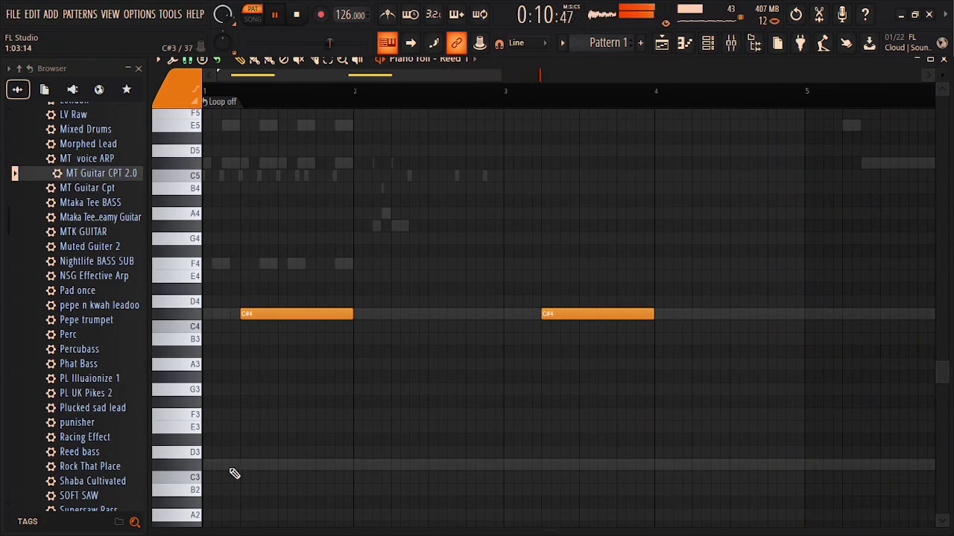
left_click(243, 466)
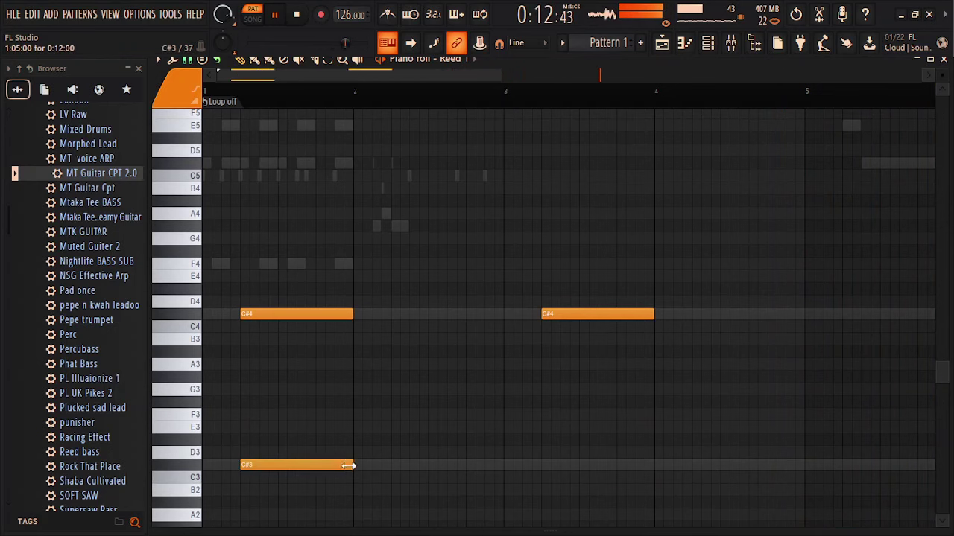
double_click(348, 466)
left_click(557, 357)
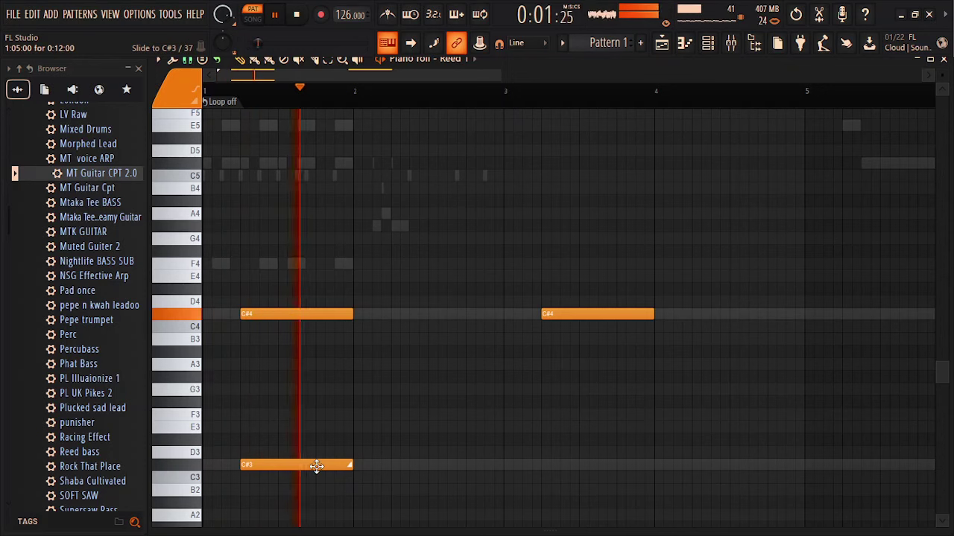
left_click_drag(315, 466, 616, 466, "shift")
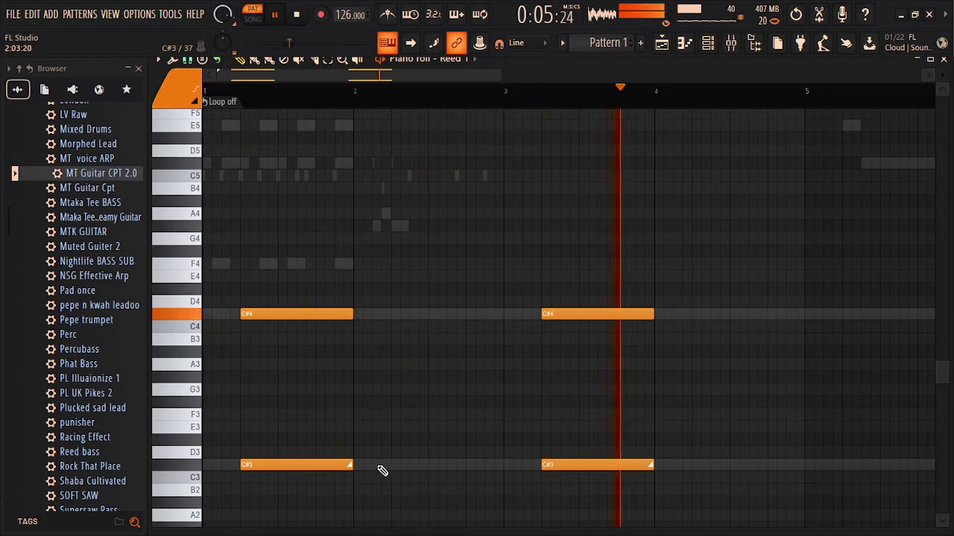
- Shorten the C#3 slide at 1:05 to two steps and add two-step slides G#3 at 1:07, F#3 at 1:09 and C#3 at 1:13
left_click_drag(350, 466, 249, 474)
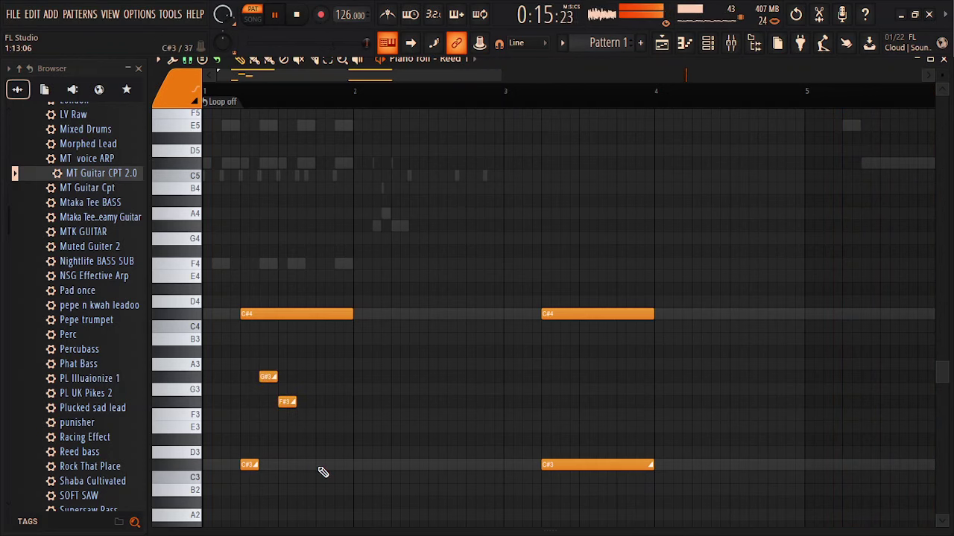
left_click(321, 467)
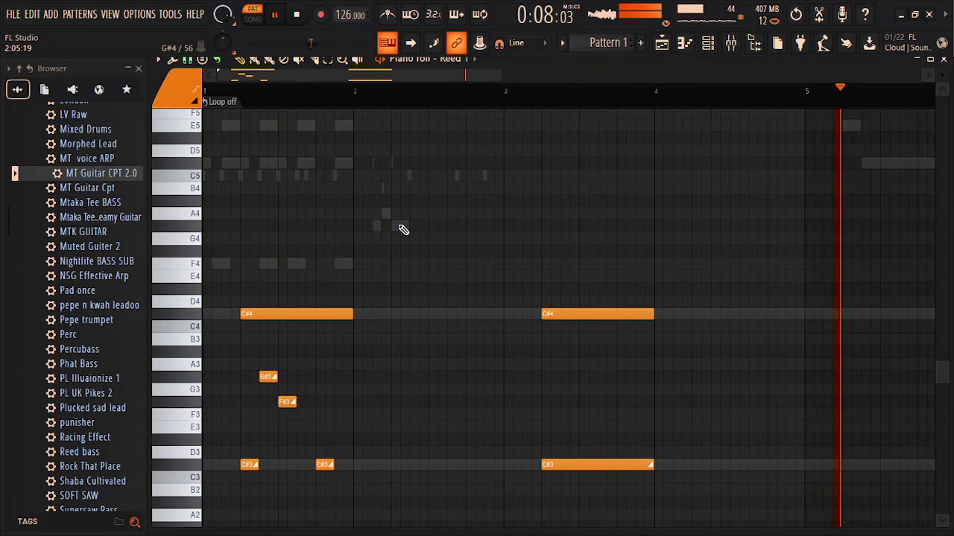
- Lower the Reed 1 channel's volume in the channel rack and mute the kwah lead lio channel
left_click(944, 60)
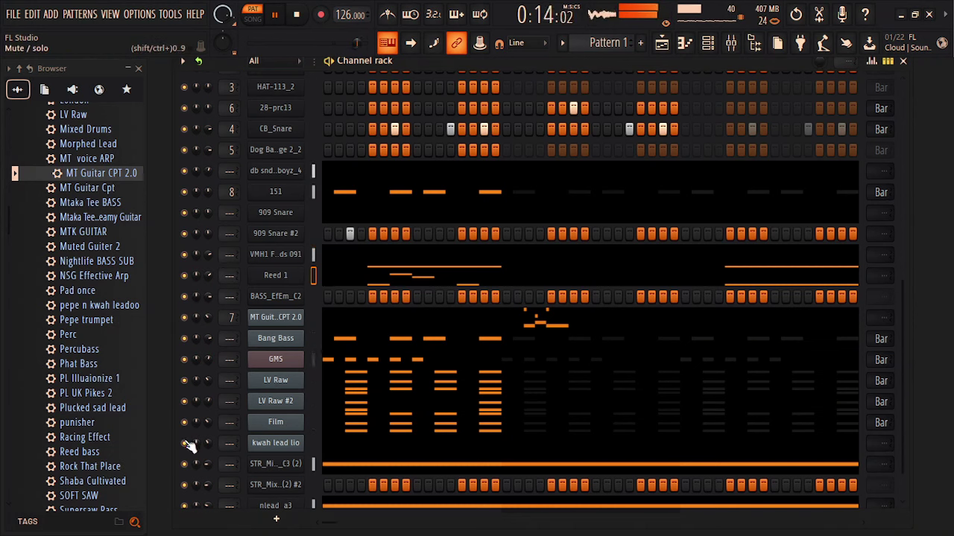
left_click_drag(209, 275, 209, 293)
- Transpose Reed 1's slide notes up one octave and the two long C#4 notes down one octave
left_click(376, 273)
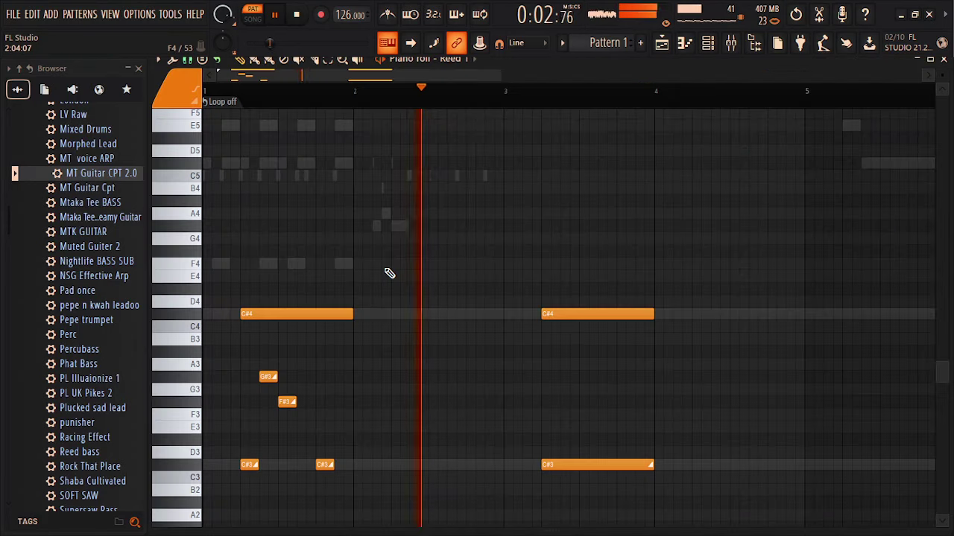
left_click(188, 315)
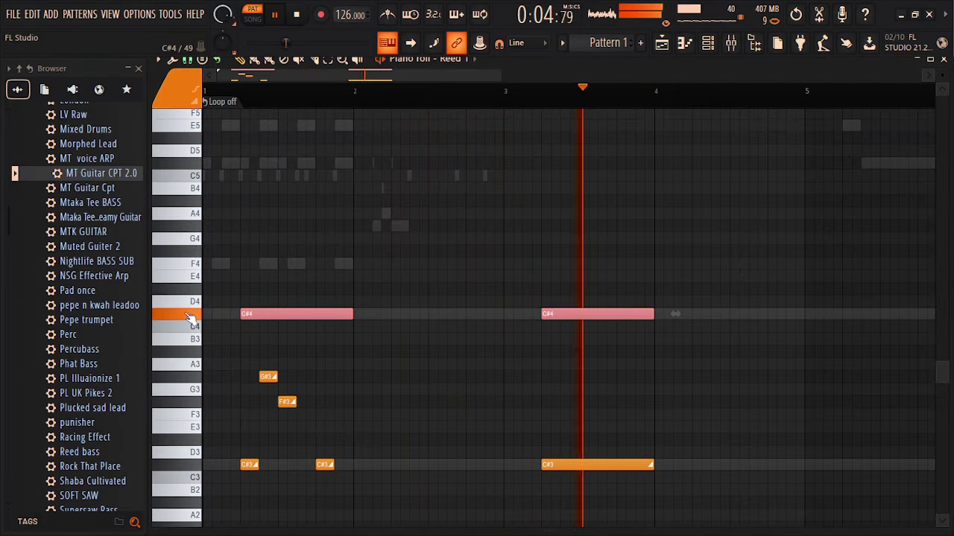
left_click_drag(183, 336, 182, 492)
key("ctrl+Up")
key("ctrl+Up")
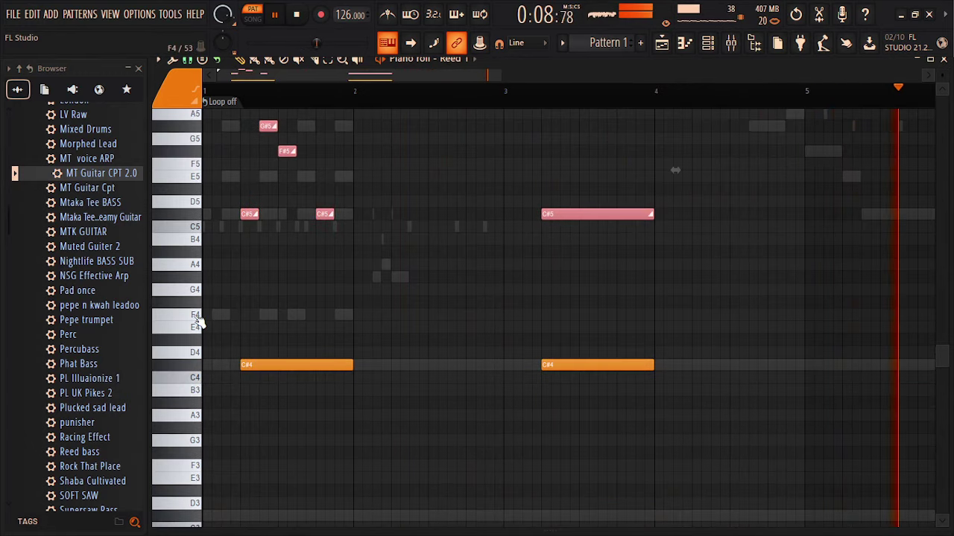
key("ctrl+Down")
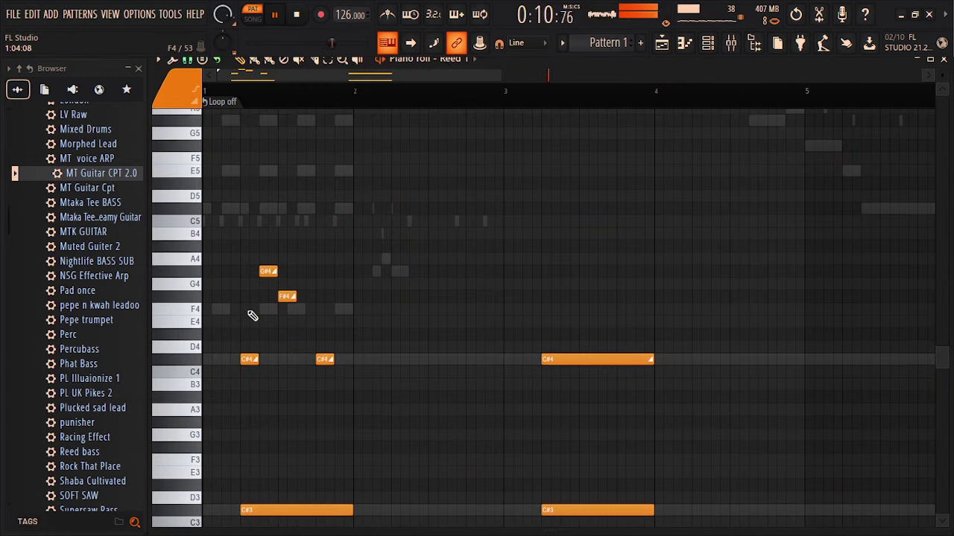
- Shorten the bar 1 slides to one step, and make bar 3's slides two-step notes C#4 at 3:05, G#4 at 3:11 and C#5 at 3:15
left_click_drag(385, 228, 249, 387)
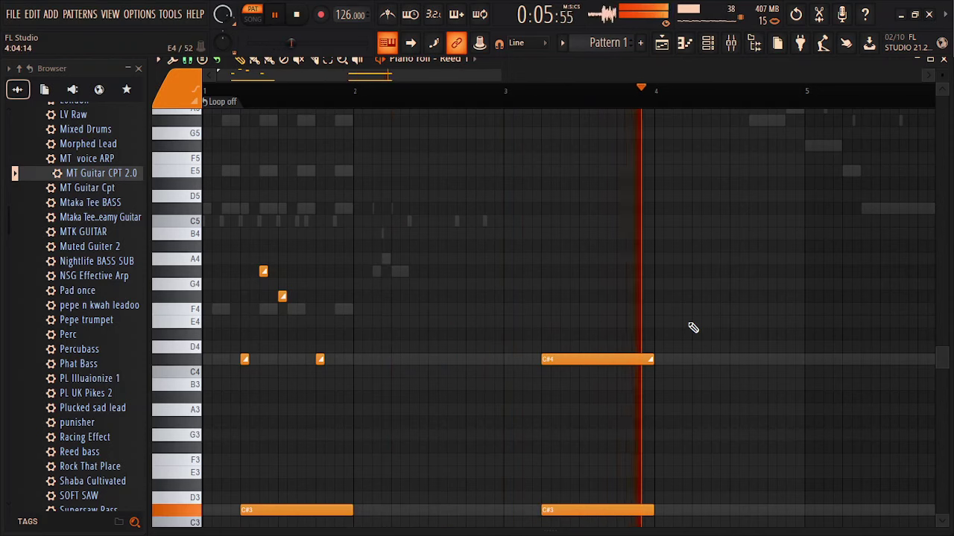
left_click_drag(653, 359, 557, 369)
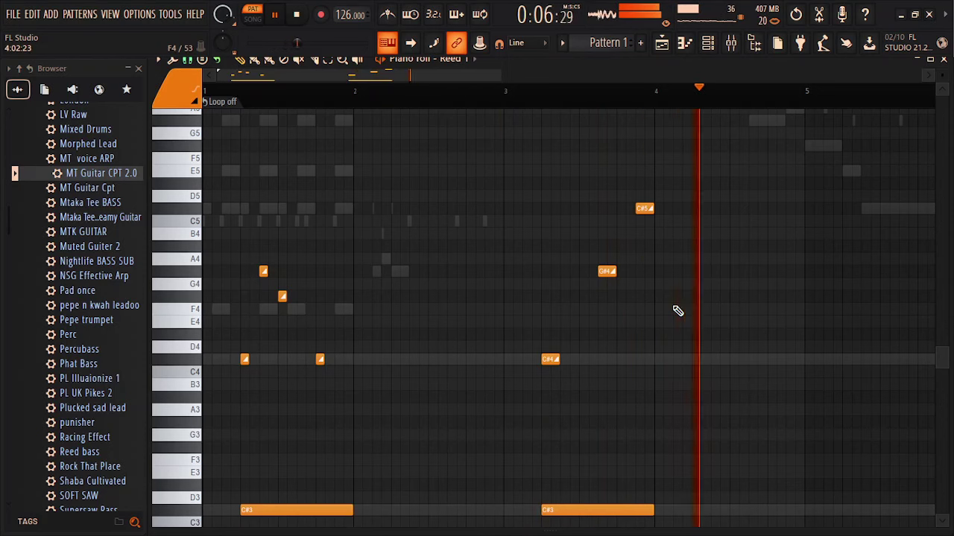
- Transpose the C#5 slide note at 3:15 down two octaves to C#3
left_click(644, 210)
key("ctrl+Down")
key("ctrl+Down")
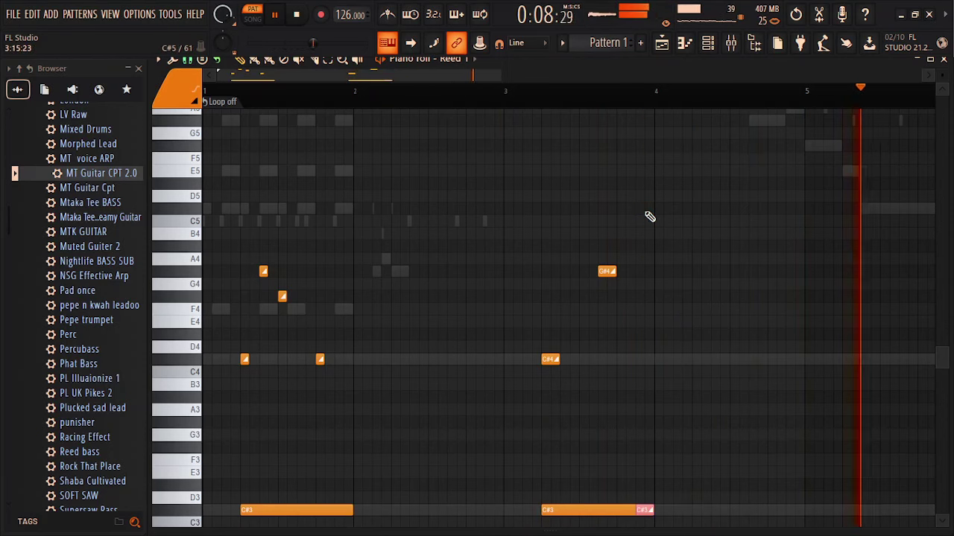
- Duplicate all the Reed 1 notes from bars 1 to 4 into the bars starting at bar 5, and return to the channel rack
left_click(701, 216, "ctrl")
left_click_drag(730, 243, 249, 522)
left_click_drag(253, 472, 860, 481)
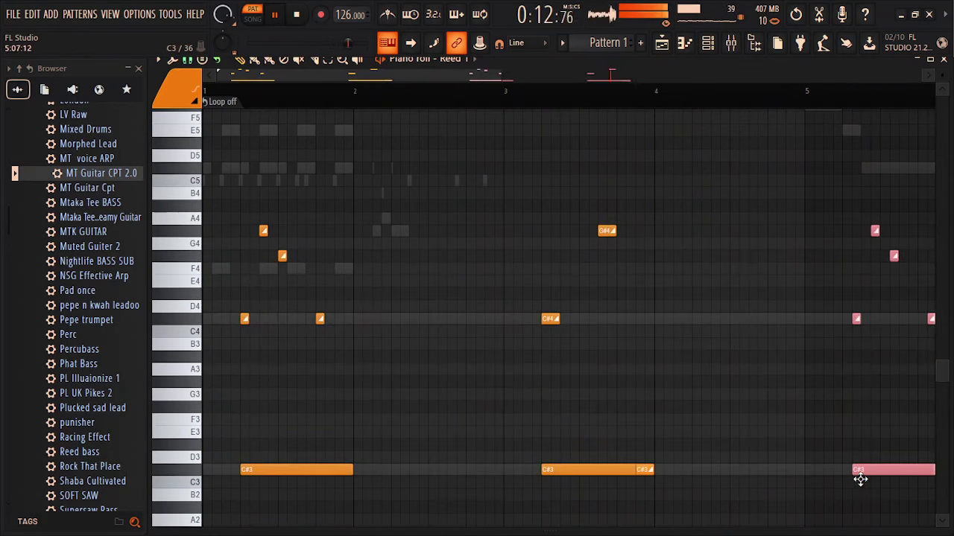
left_click(943, 59)
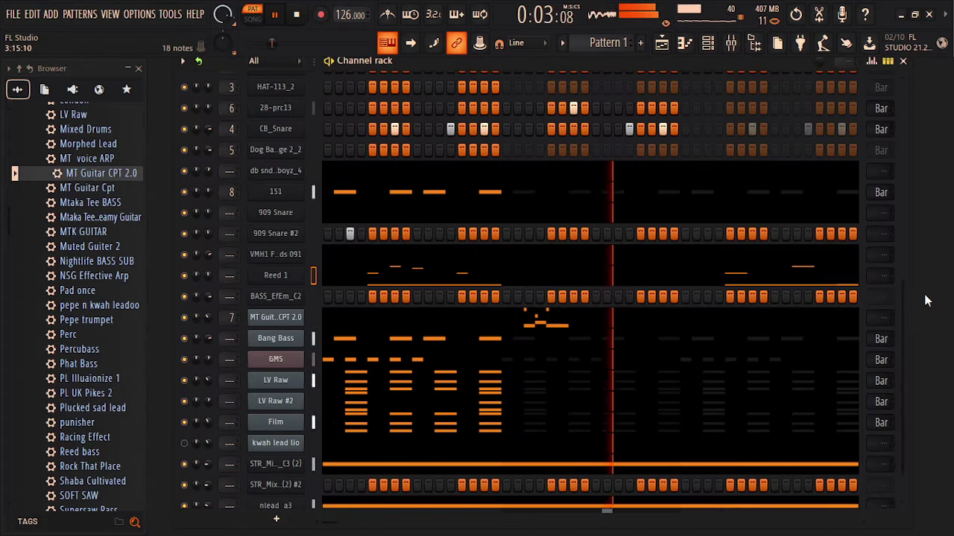
scroll(892, 367, "down", 2)
scroll(893, 367, "up", 1)
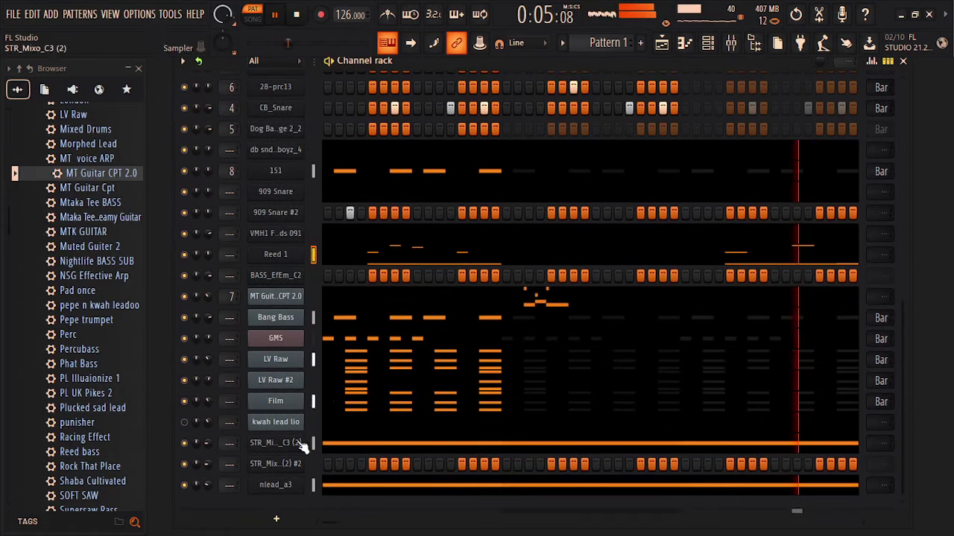
left_click(348, 446)
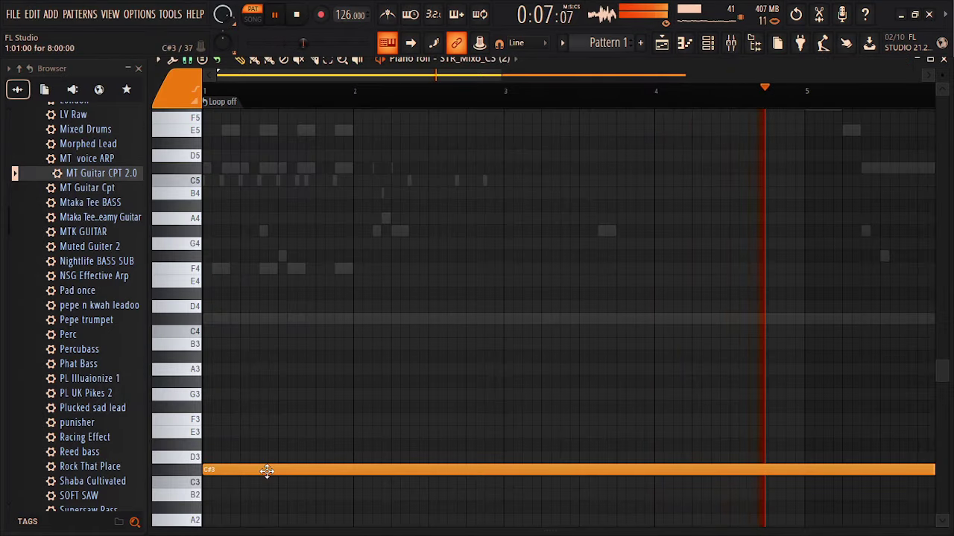
left_click(942, 59)
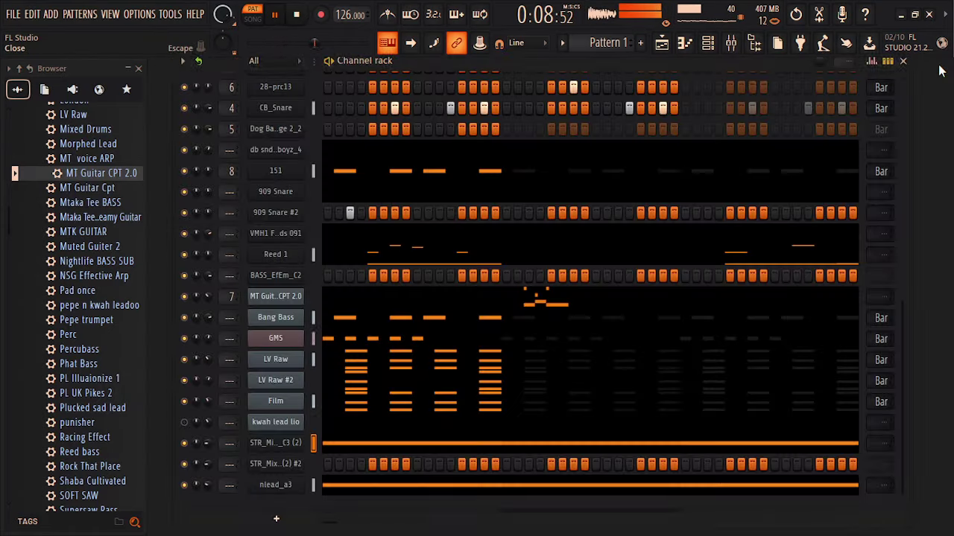
right_click(273, 463)
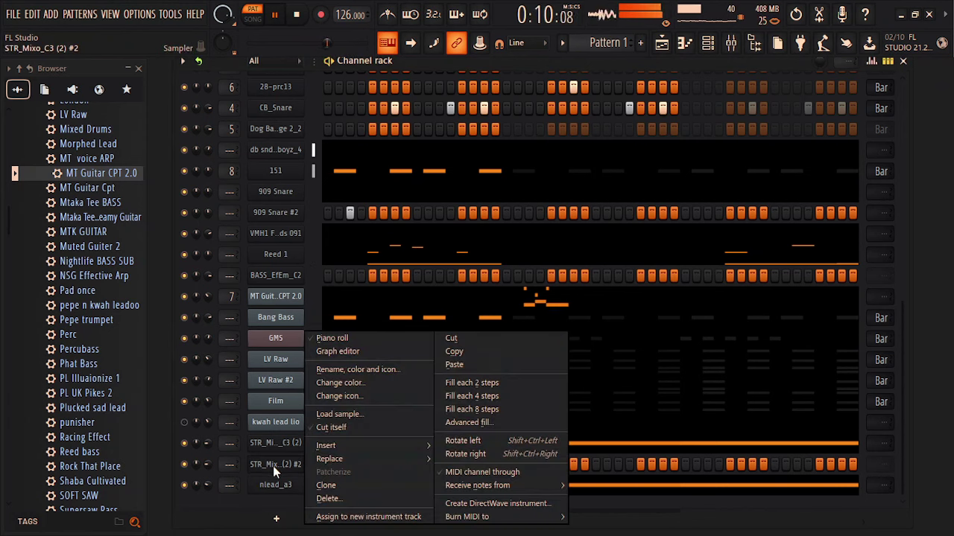
left_click(487, 366)
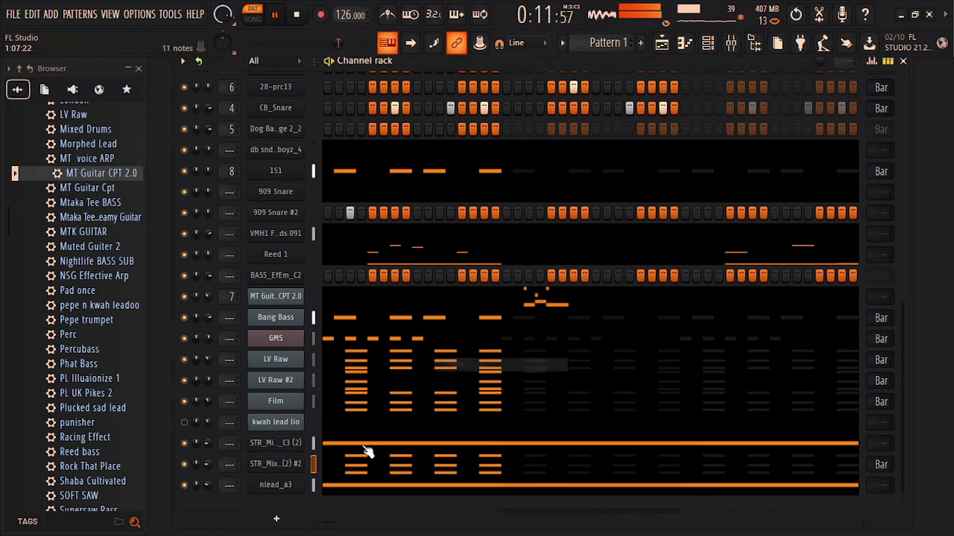
- Copy the long note from STR_Mixo_C3 (2) into the STR_Mixo_C3 (2) #2 channel
right_click(285, 442)
left_click(457, 350)
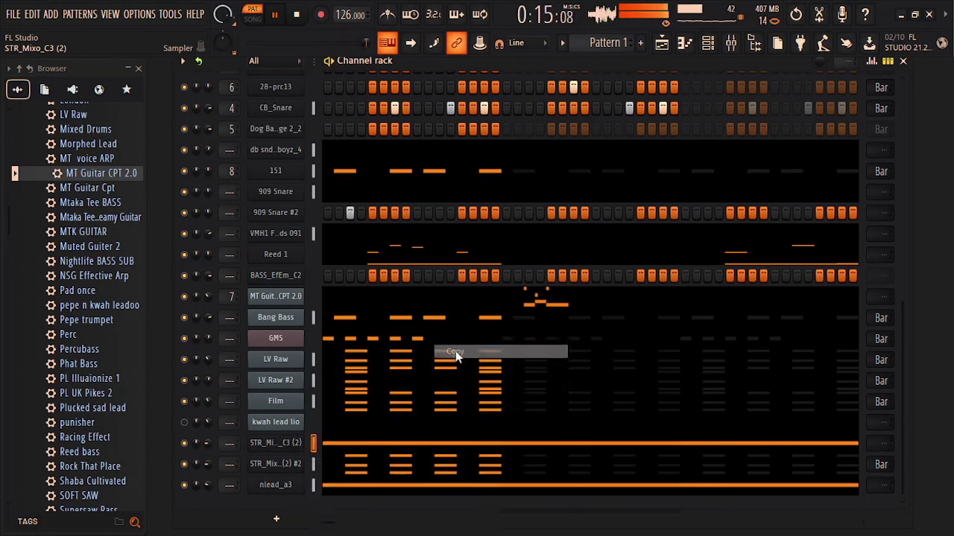
right_click(274, 464)
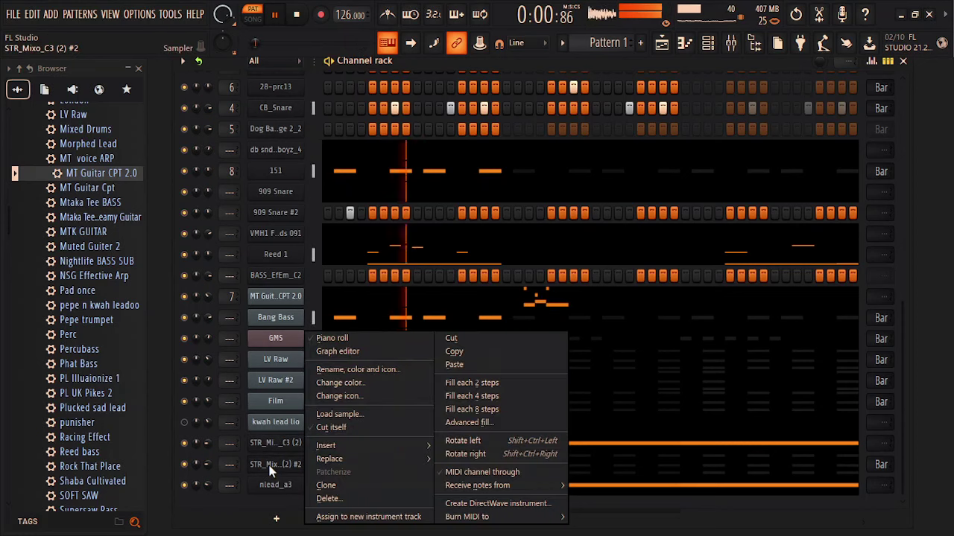
left_click(455, 370)
- Transpose the long note of STR_Mixo_C3 (2) #2 up to C#8 and adjust that channel's volume
left_click(340, 463)
scroll(341, 472, "down", 10)
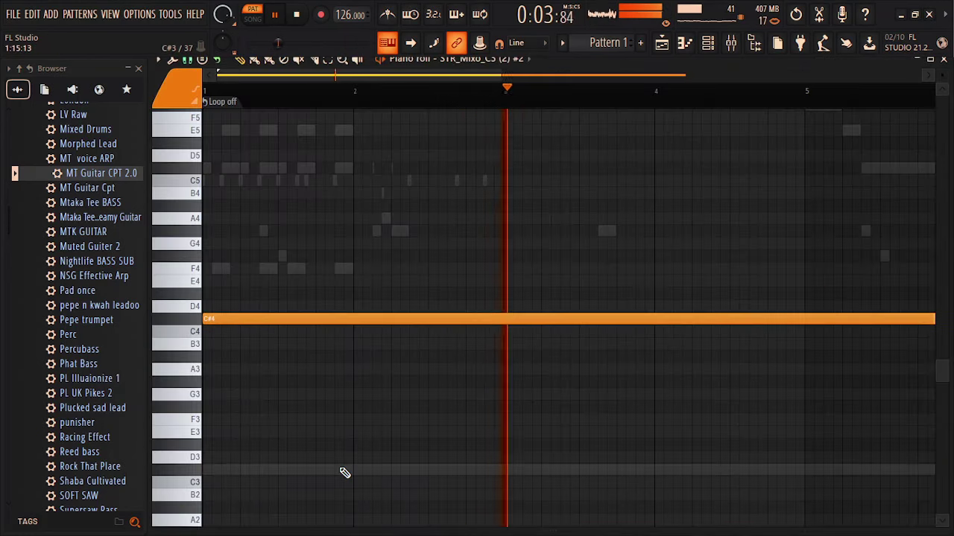
scroll(345, 472, "down", 2)
scroll(345, 472, "up", 10)
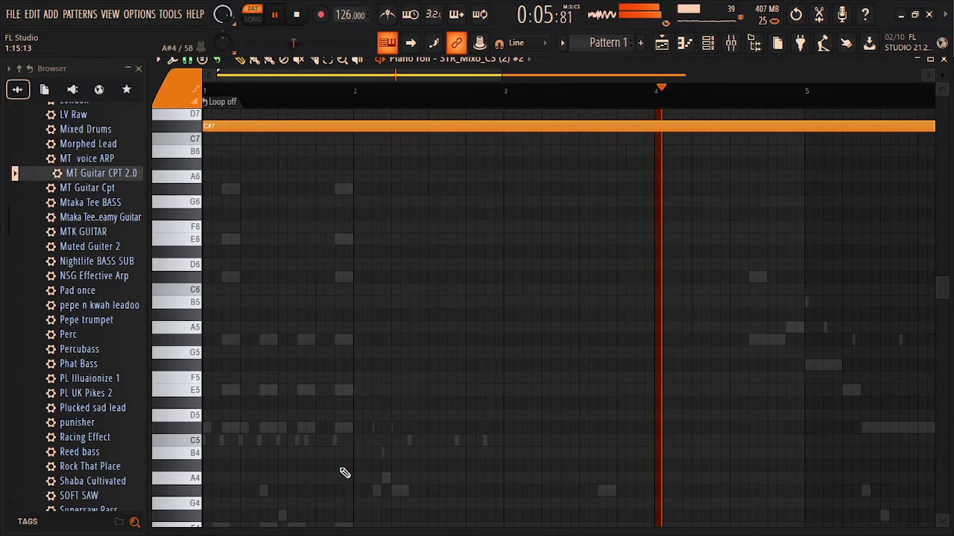
scroll(345, 472, "up", 2)
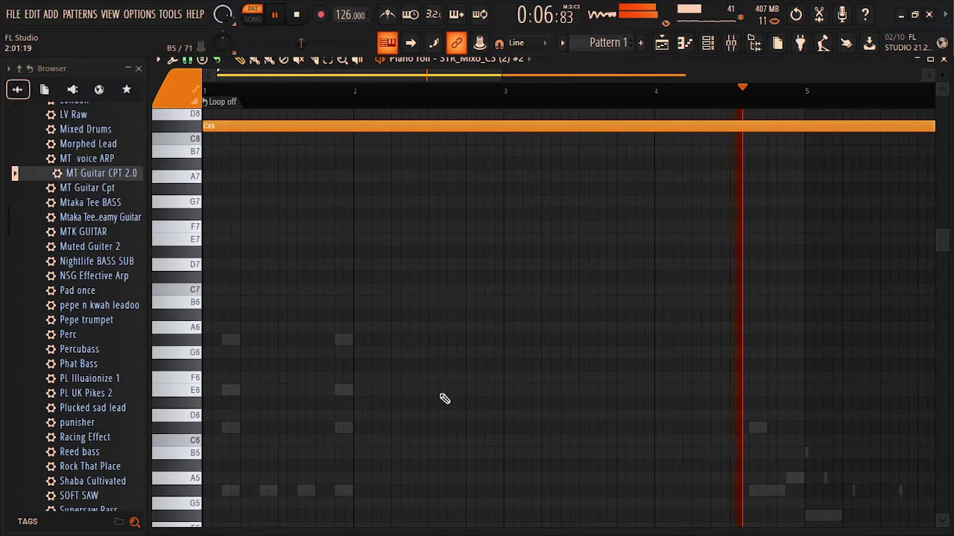
left_click(942, 61)
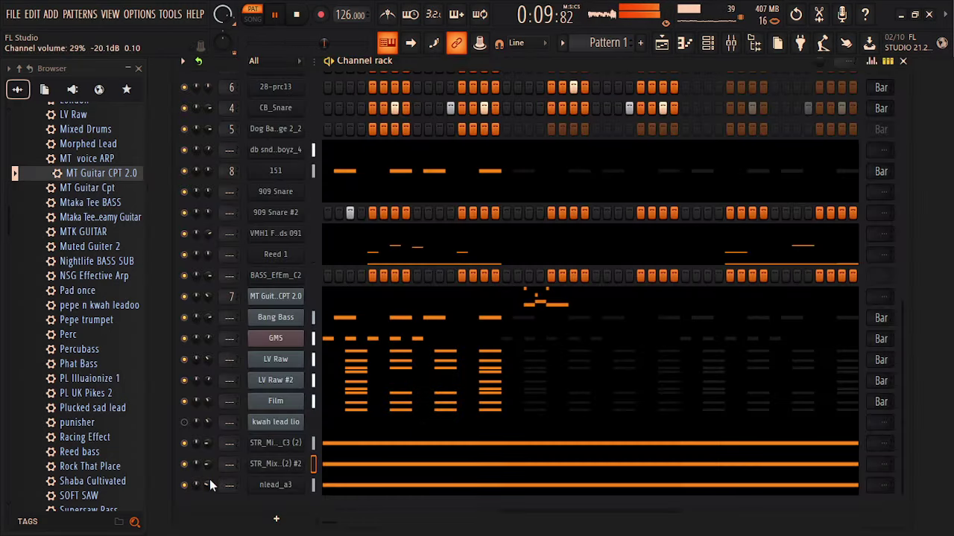
left_click_drag(210, 465, 210, 471)
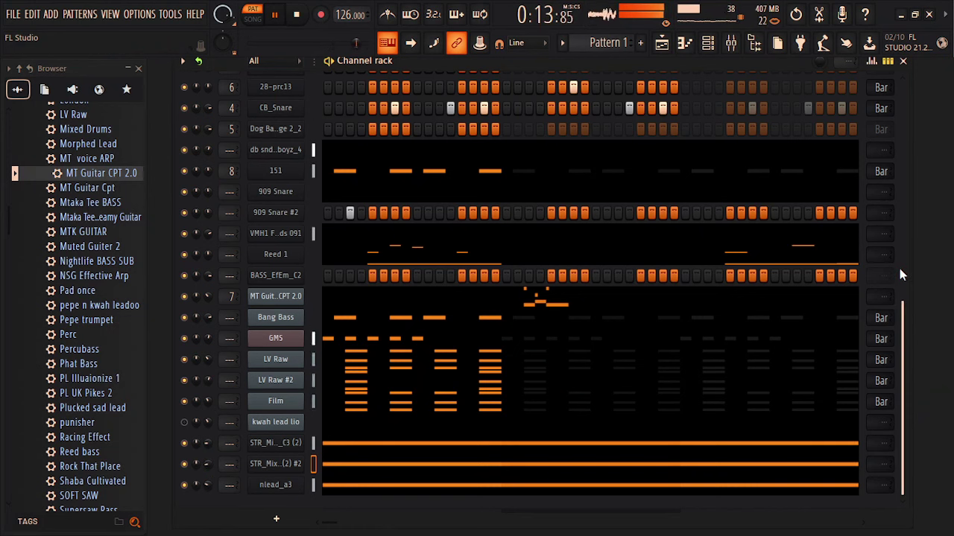
- Sequence the Ehh channel on steps 3, 7, 11 and 15, and loop it every bar
scroll(899, 268, "up", 5)
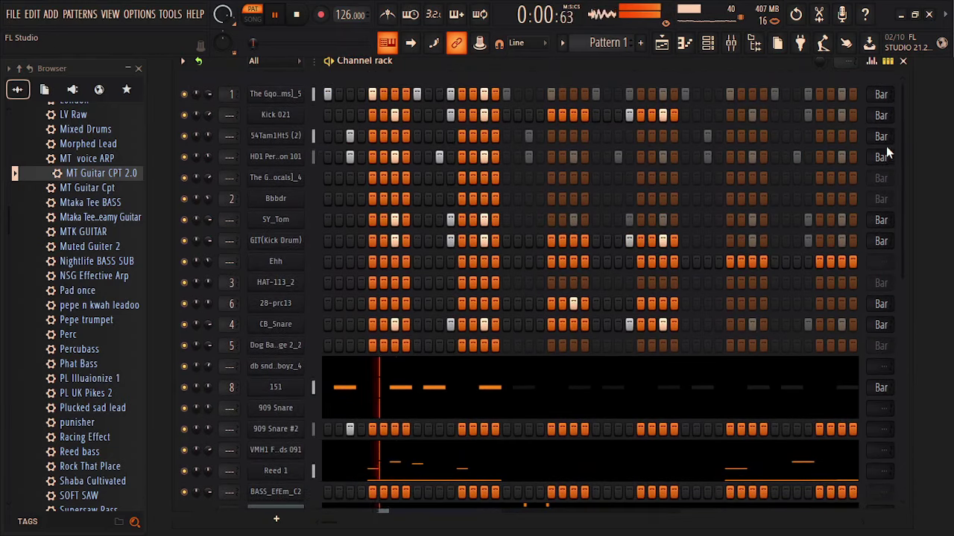
left_click(348, 261)
left_click(384, 261)
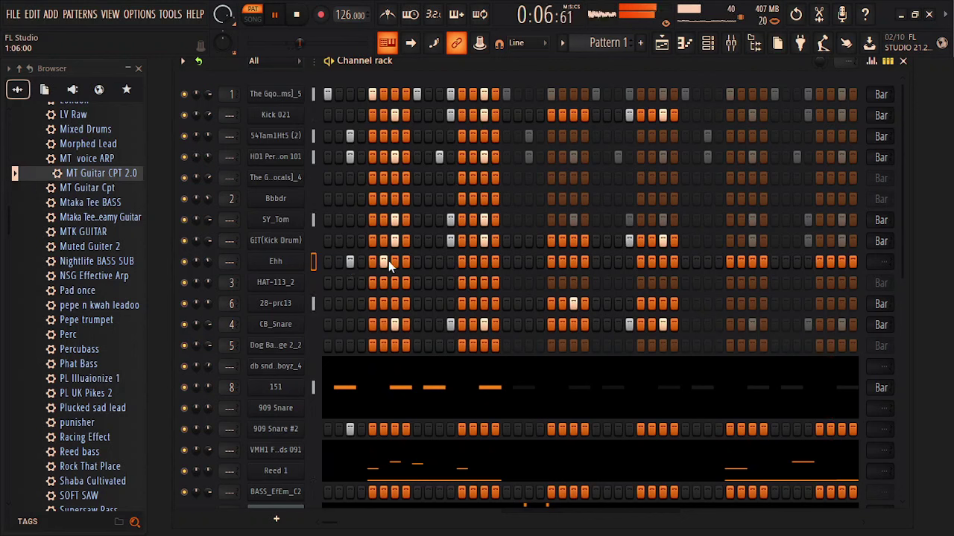
left_click(438, 261)
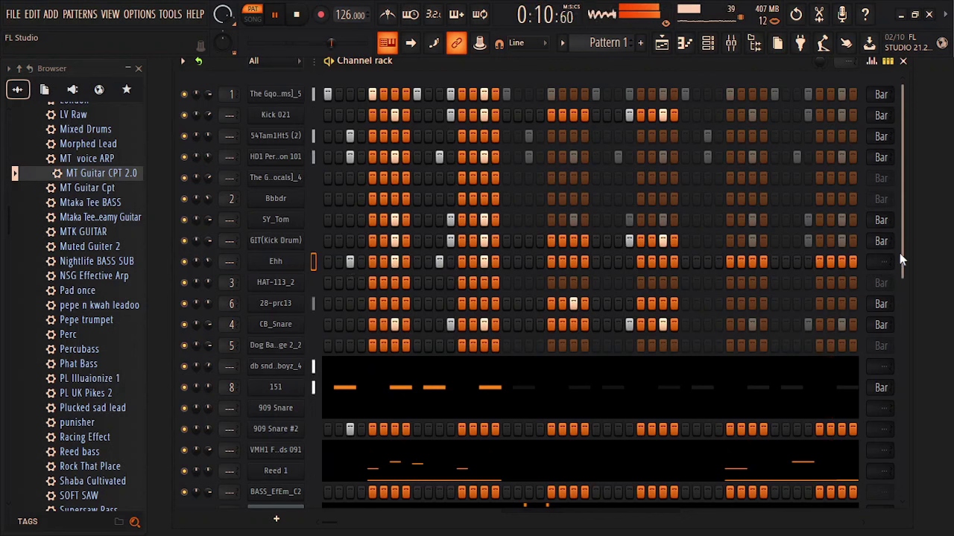
left_click(881, 262)
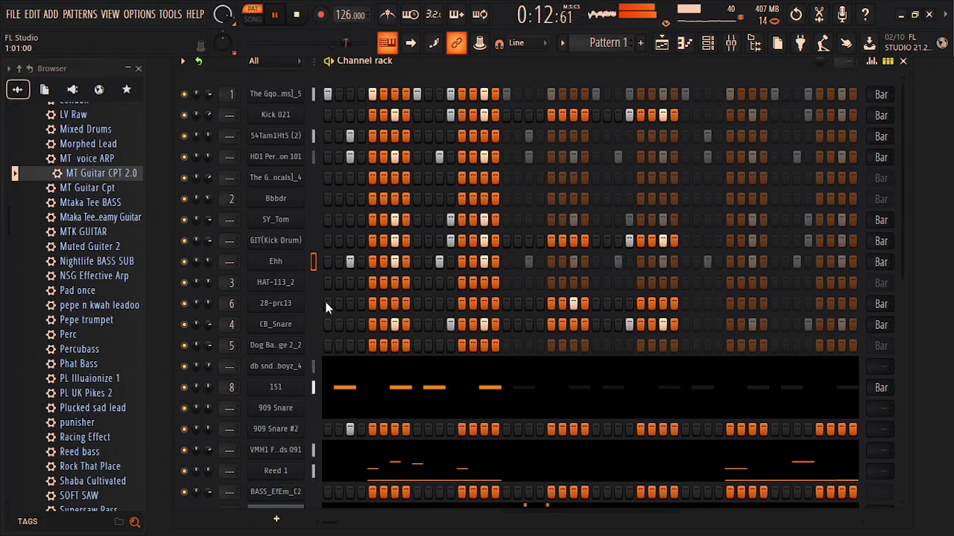
- Sequence the HAT-113_2 channel as a two-bar pattern on steps 7, 12, 15, 28 and 31
left_click(451, 282)
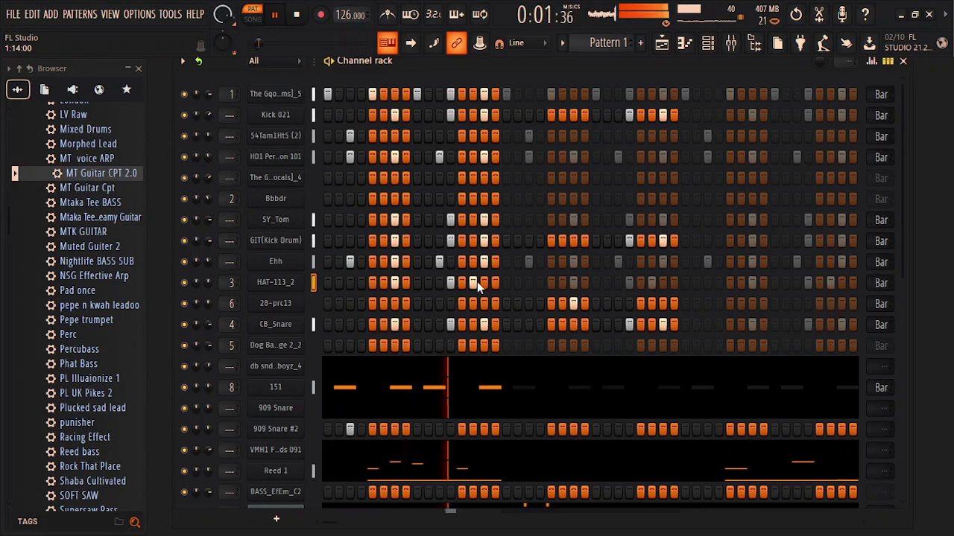
left_click(629, 283)
left_click(662, 282)
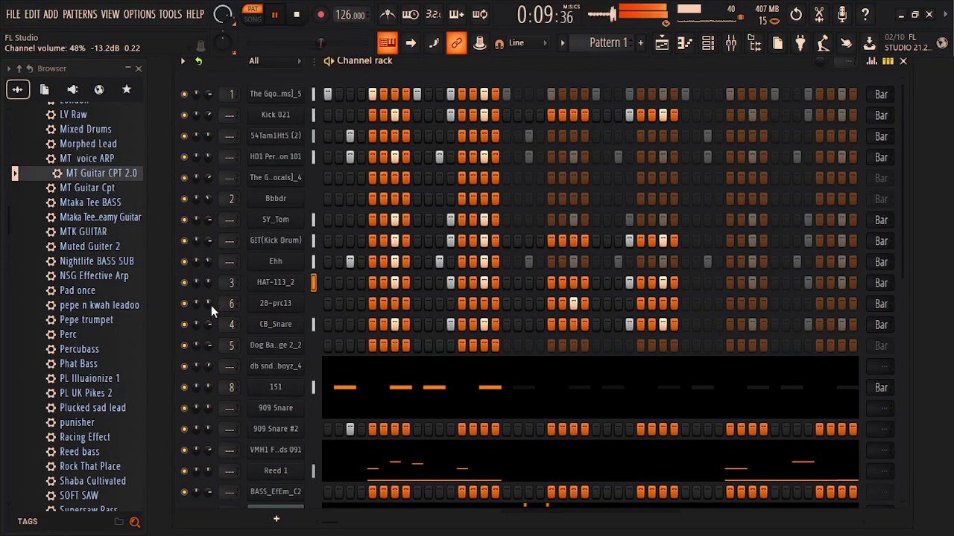
- Place Dog Ba..ge 2_2 hits on steps 1, 3, 9 and 11 of the first bar
left_click(327, 346)
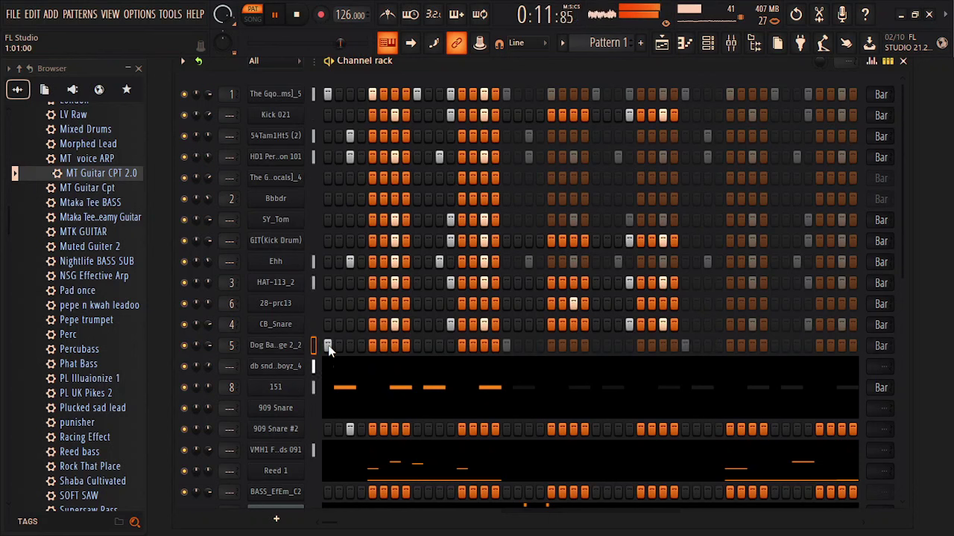
left_click(418, 347)
left_click(440, 347)
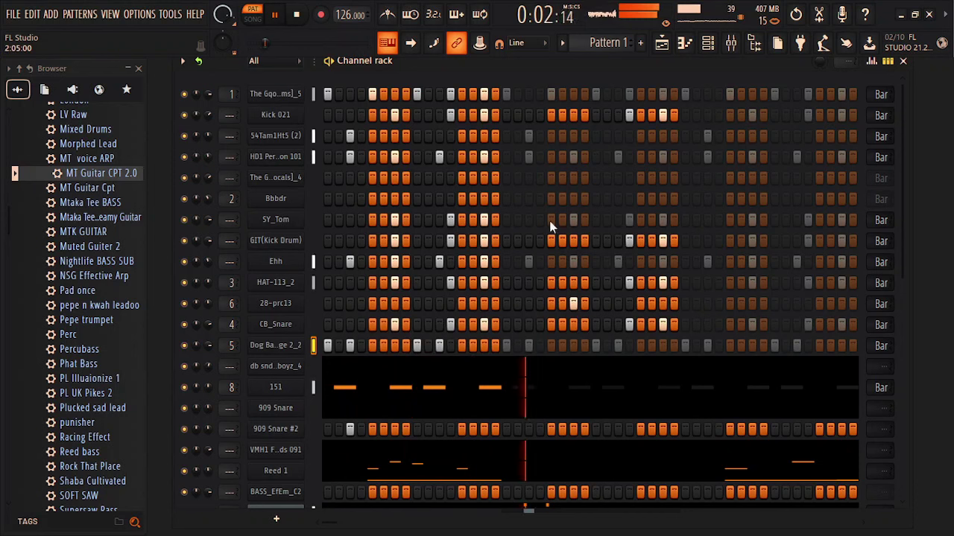
- Place the [vocals]_4 sample on steps 3, 7, 11 and 15 of the first bar
left_click(273, 177)
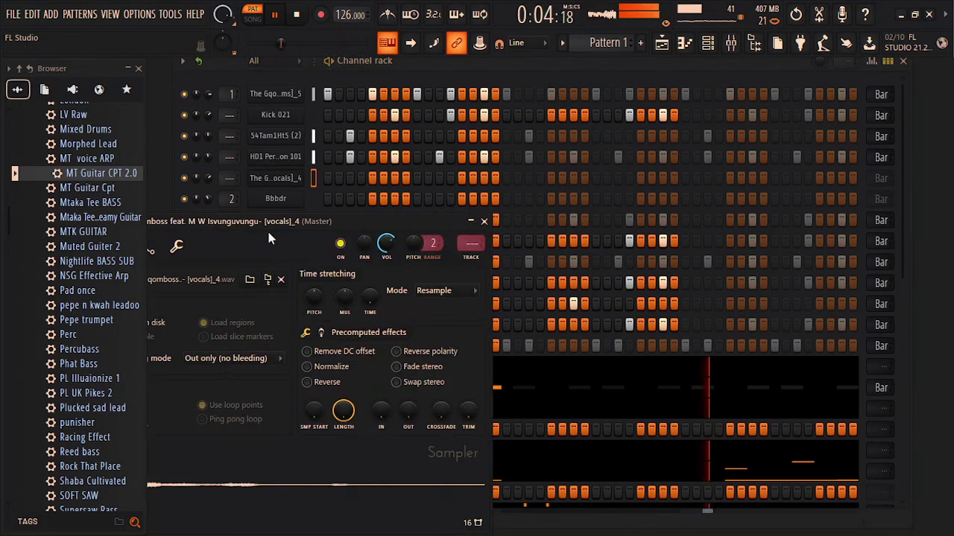
left_click(484, 220)
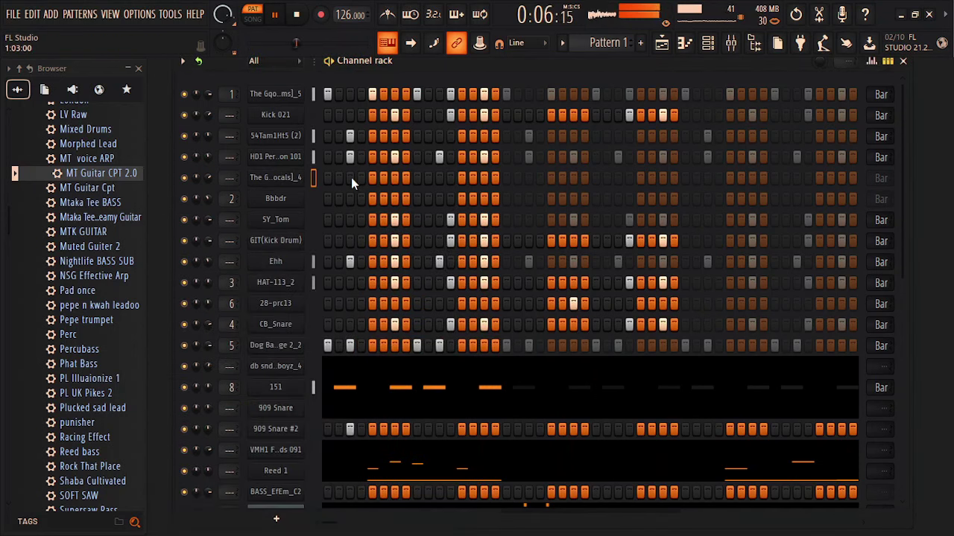
left_click(351, 177)
left_click(440, 177)
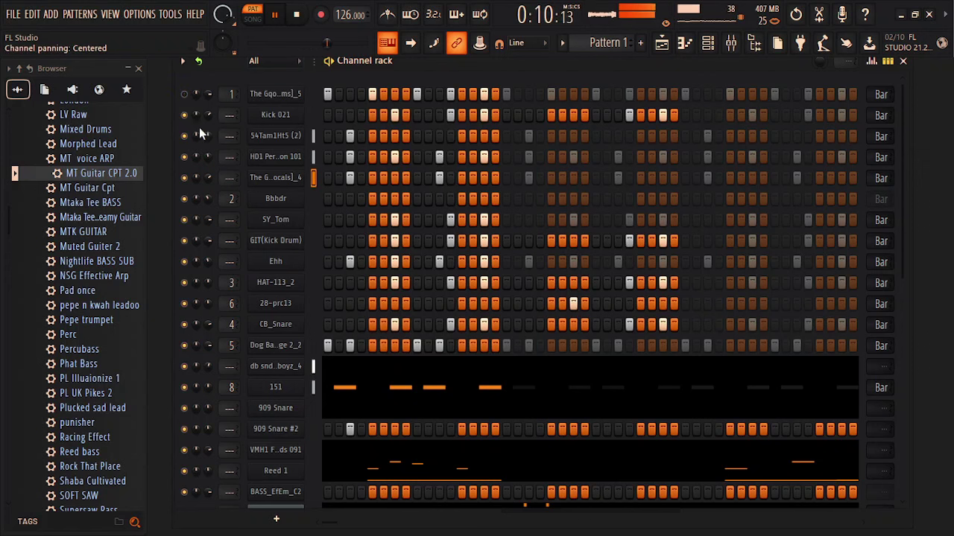
- Mute every channel except GMS, LV Raw and STR_Mixo_C3 (2), and restart playback
right_click(187, 94)
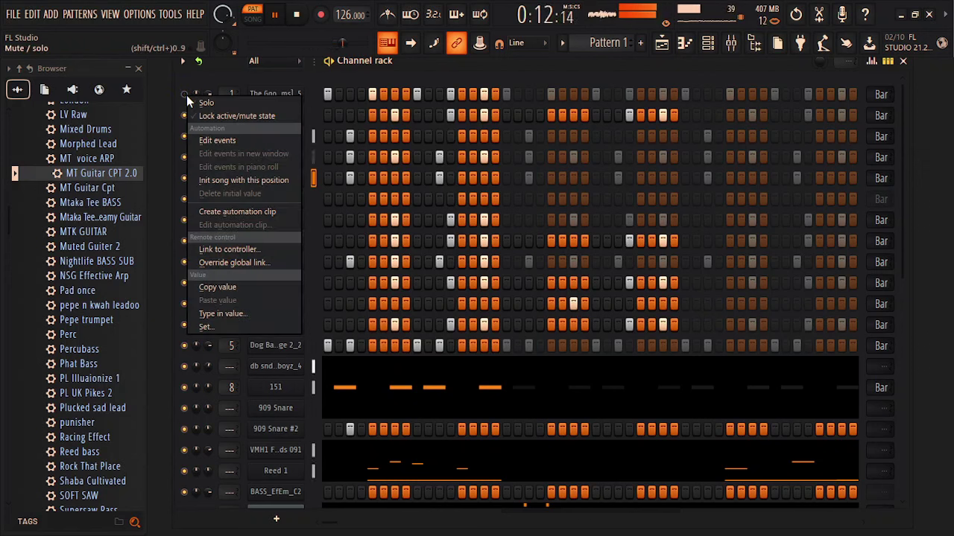
left_click(195, 102)
scroll(826, 465, "down", 4)
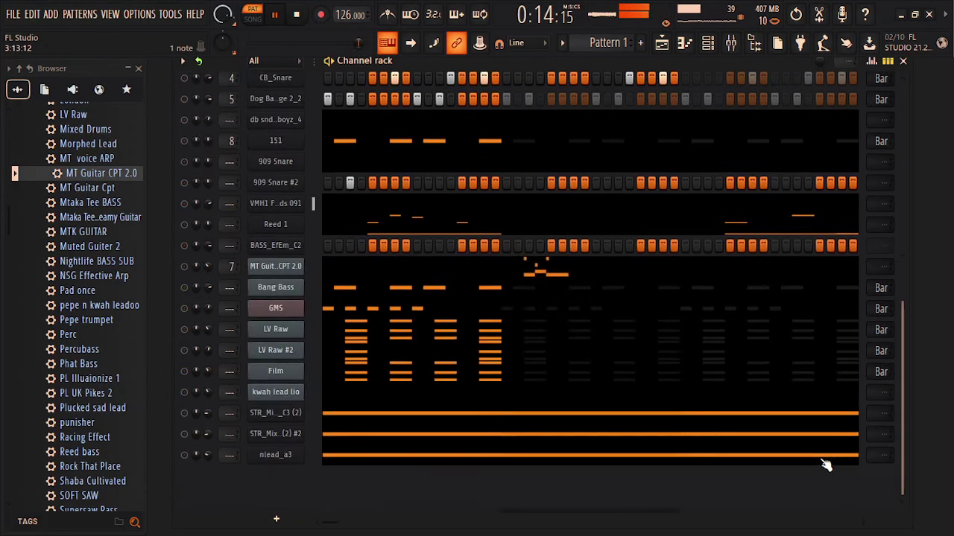
left_click(185, 443)
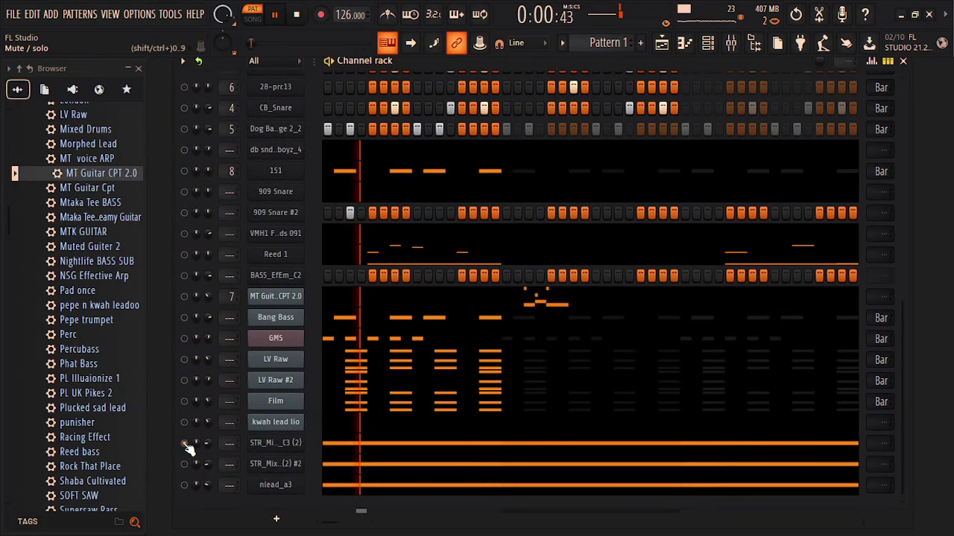
left_click(184, 361)
key("space")
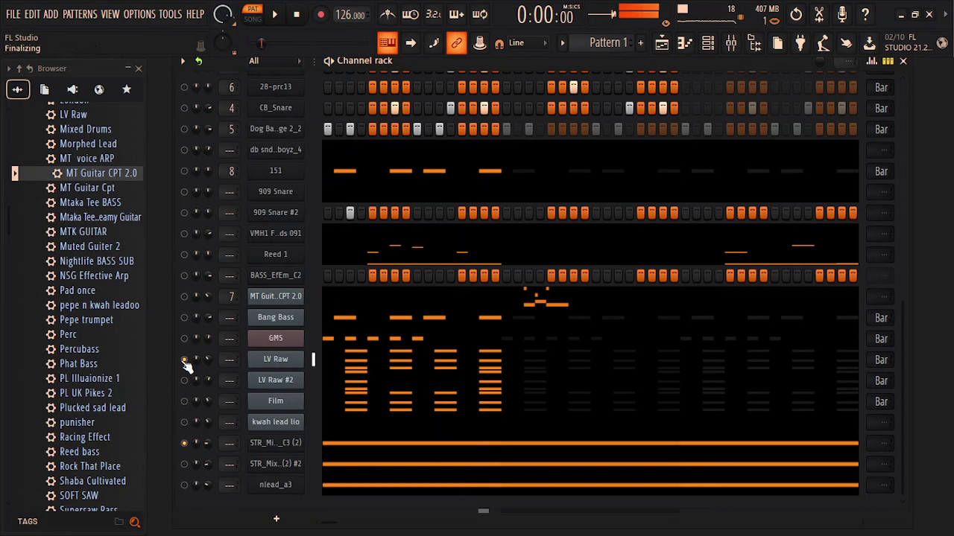
left_click(185, 339)
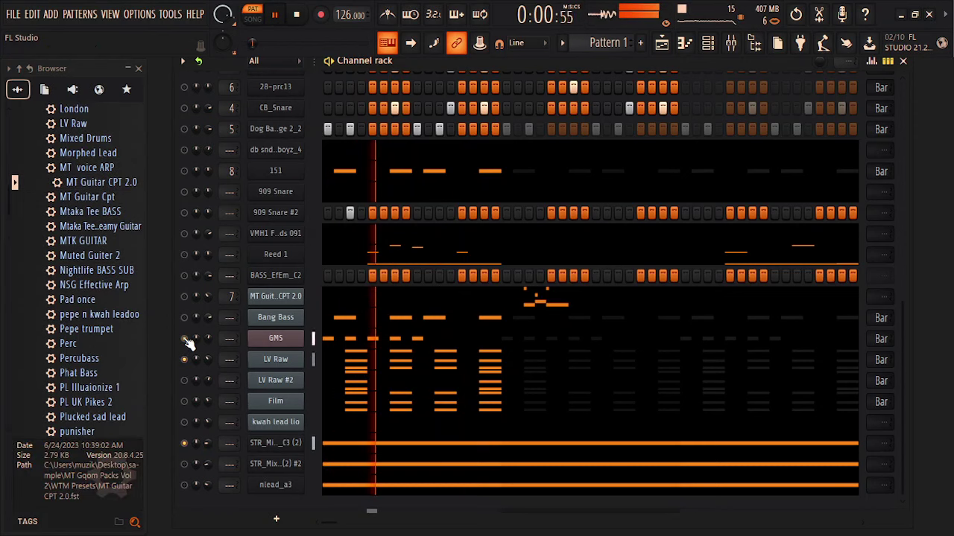
- Clone the MT Guitar CPT 2.0 channel and fill the unmuted clone with a copy of the GMS notes
right_click(278, 303)
left_click(329, 432)
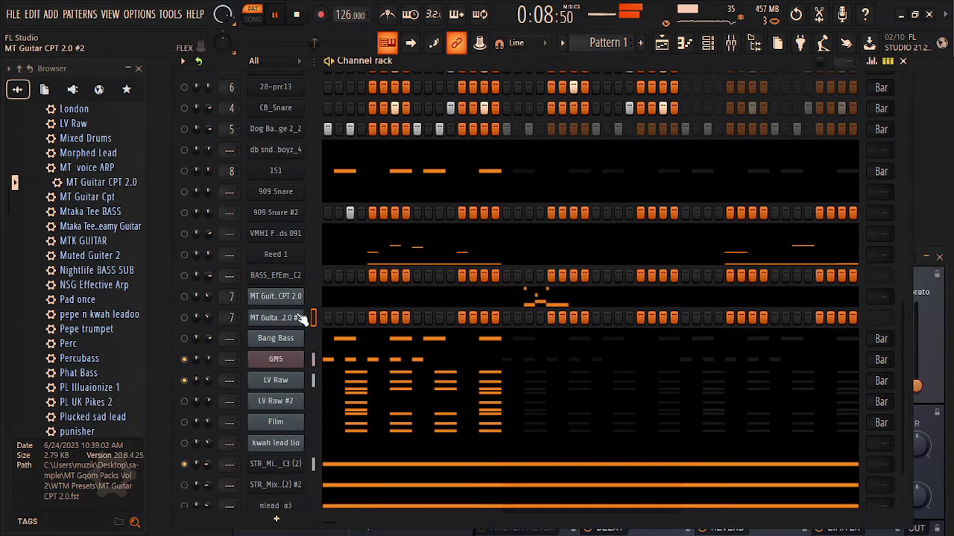
right_click(277, 366)
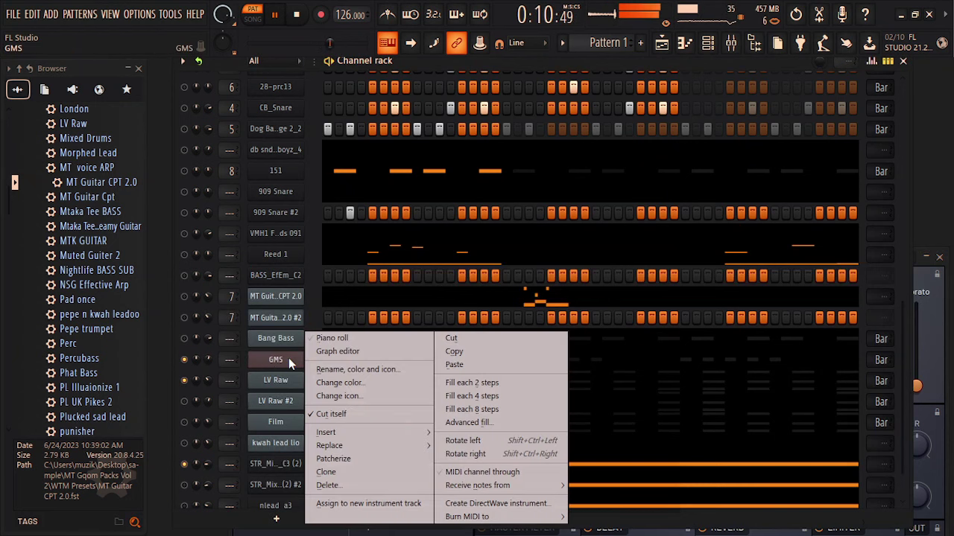
left_click(456, 355)
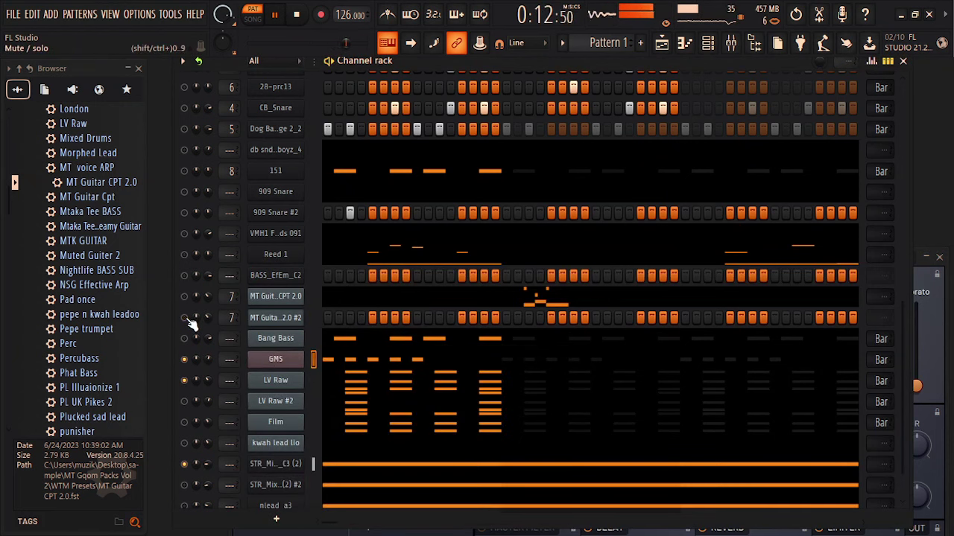
right_click(272, 318)
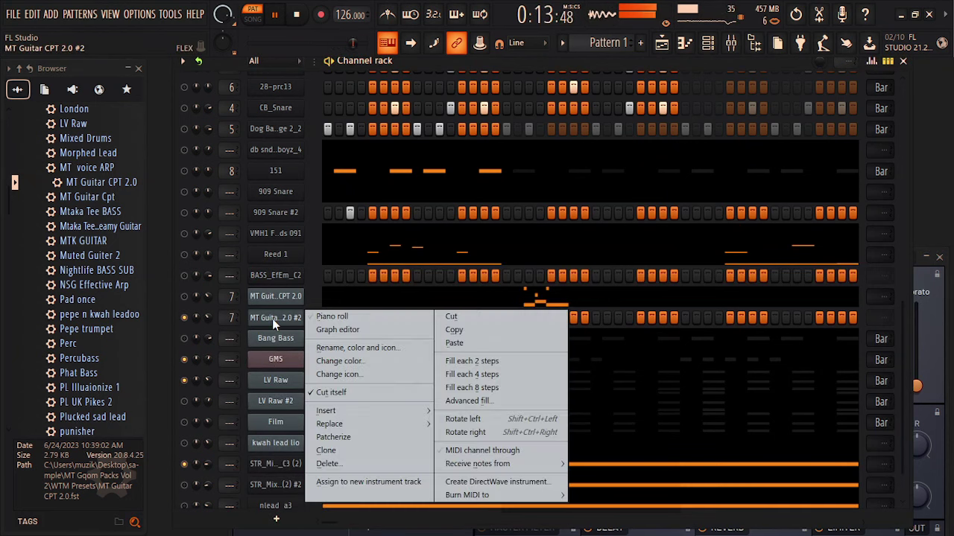
left_click(450, 343)
- Move the pasted notes of MT Guitar CPT 2.0 #2 to G#5, with the first note starting at 1:07
left_click(375, 319)
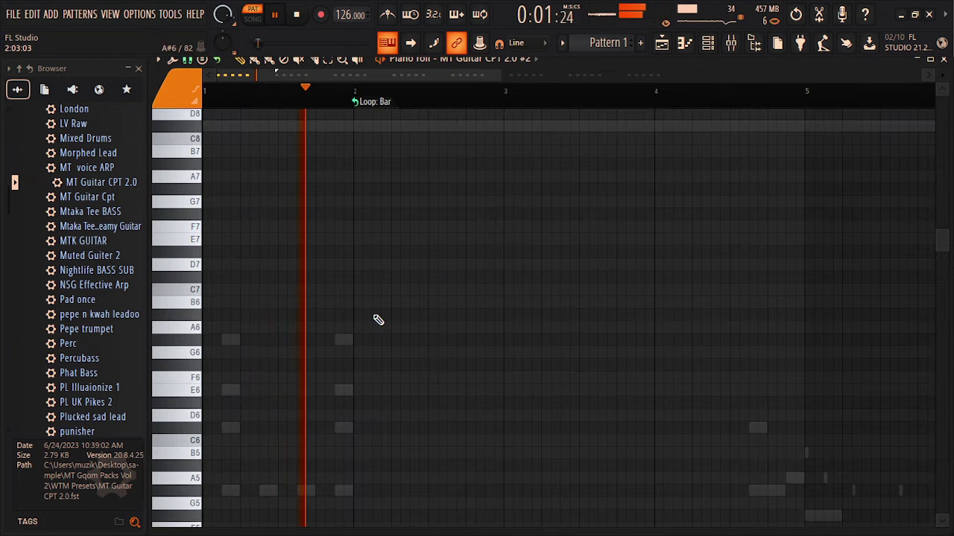
left_click_drag(947, 248, 945, 362)
left_click_drag(313, 207, 273, 135)
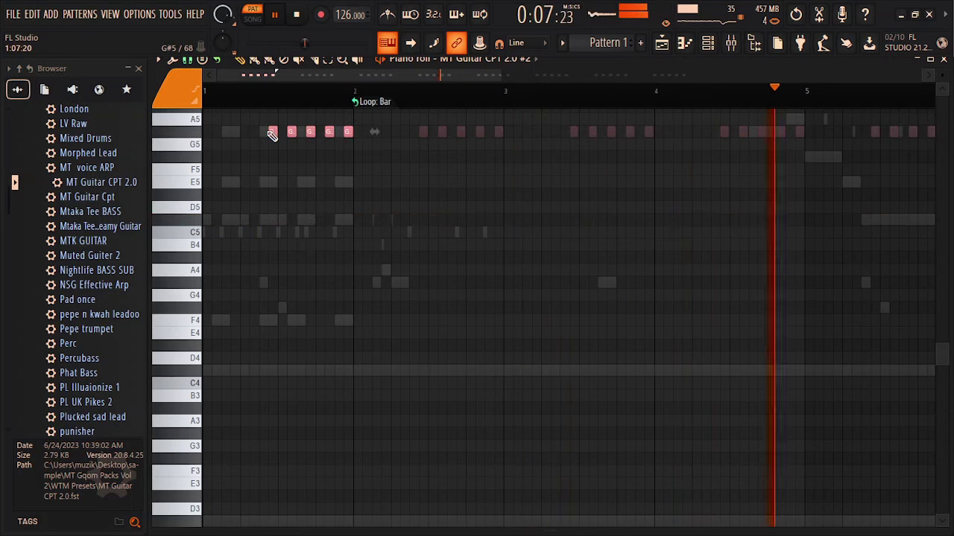
left_click_drag(268, 131, 262, 132)
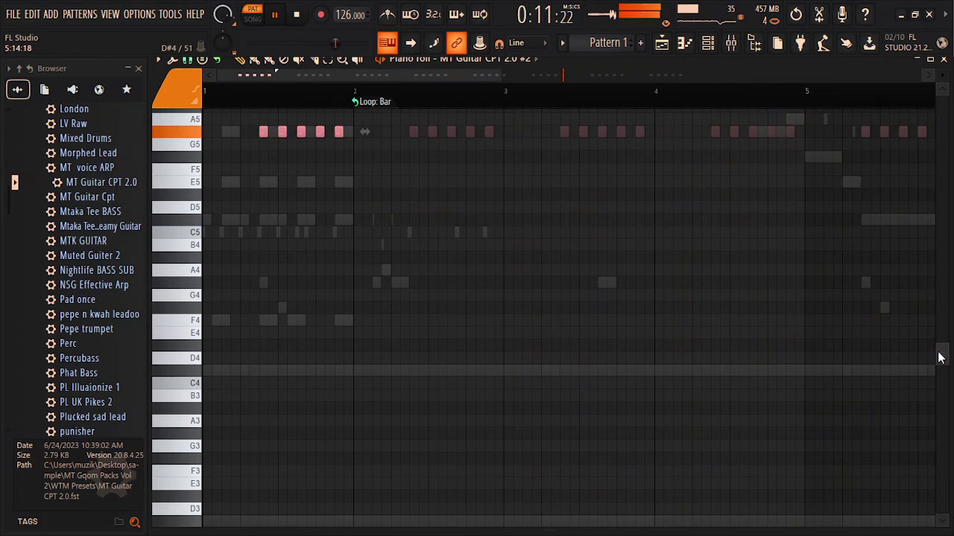
left_click_drag(940, 358, 939, 324)
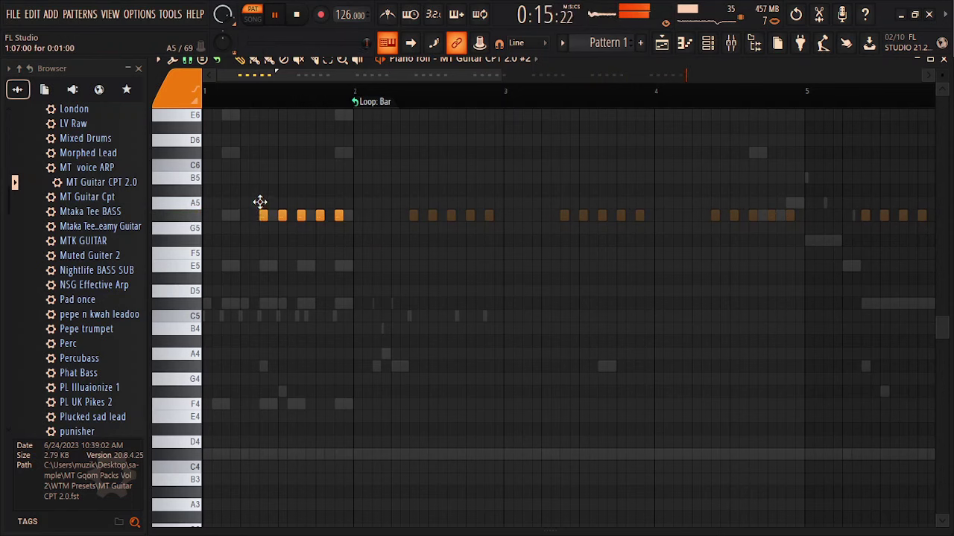
- Raise the first guitar note at 1:07 to A5 with a two-step length, and add a one-step C#5 slide note beneath it
left_click_drag(260, 201, 260, 202)
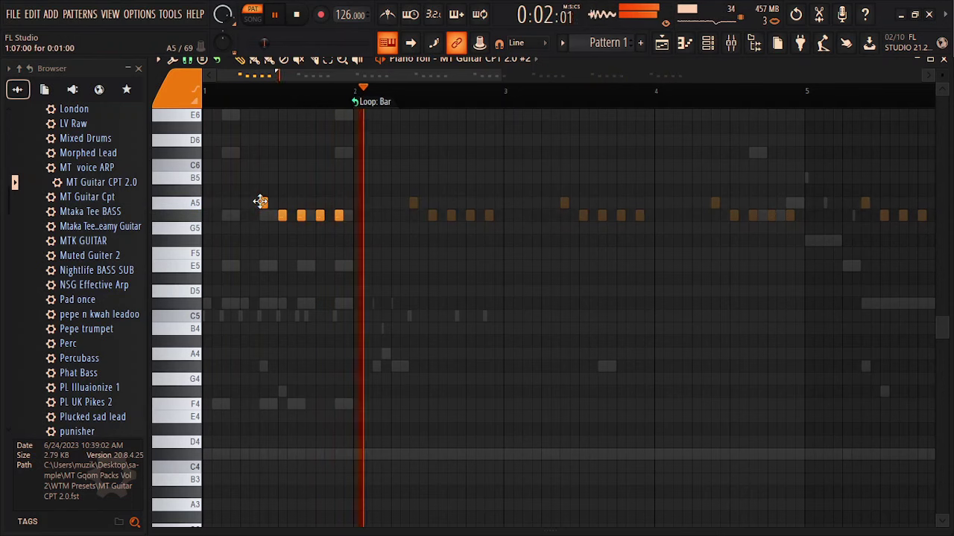
left_click_drag(269, 204, 278, 203)
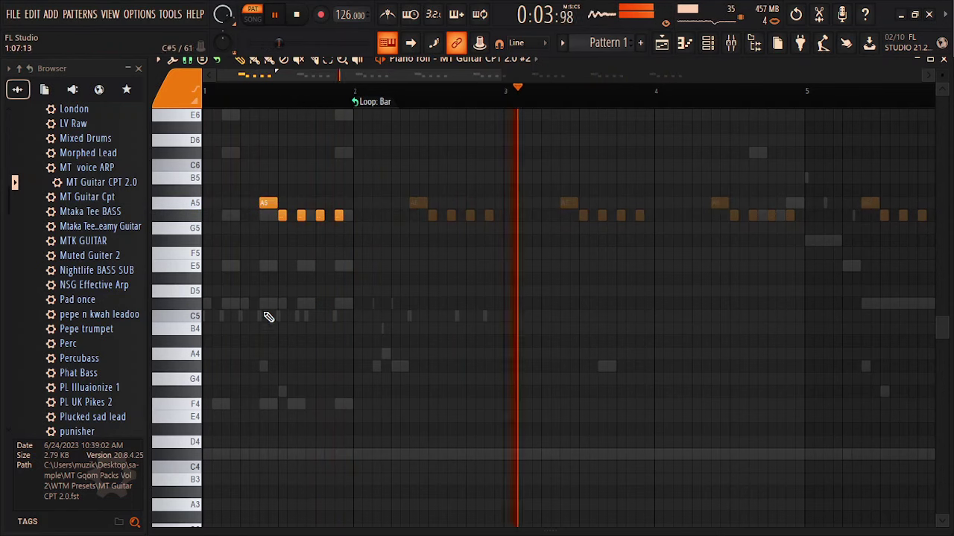
left_click(266, 304)
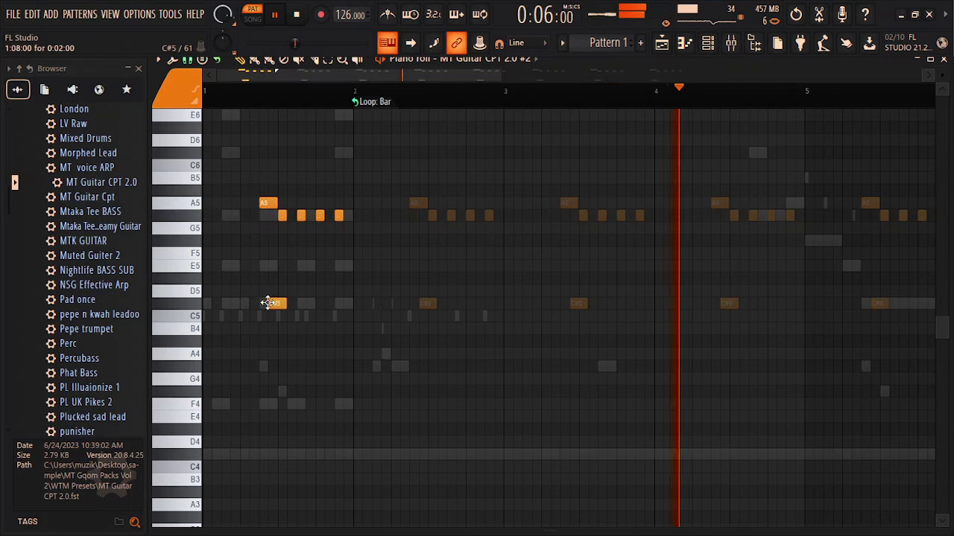
left_click_drag(267, 303, 268, 303)
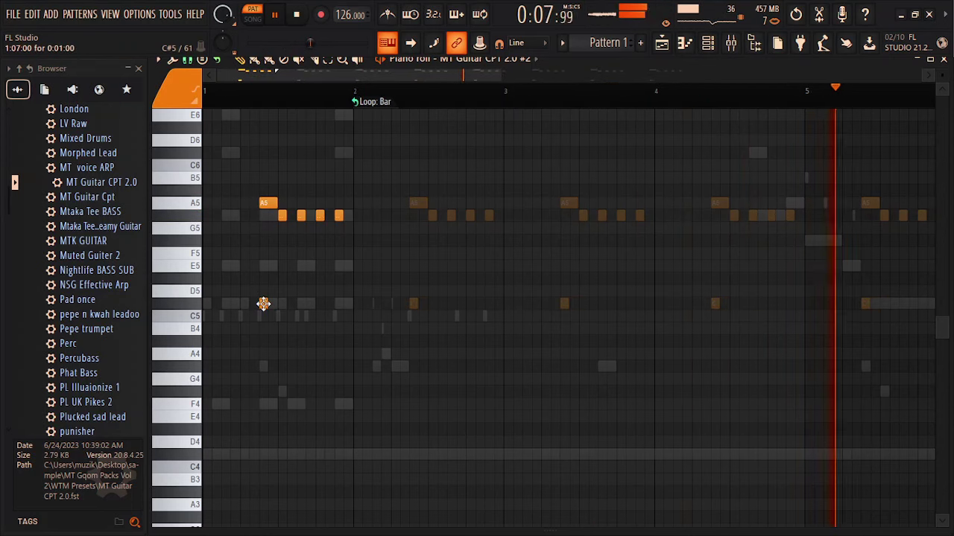
double_click(264, 304)
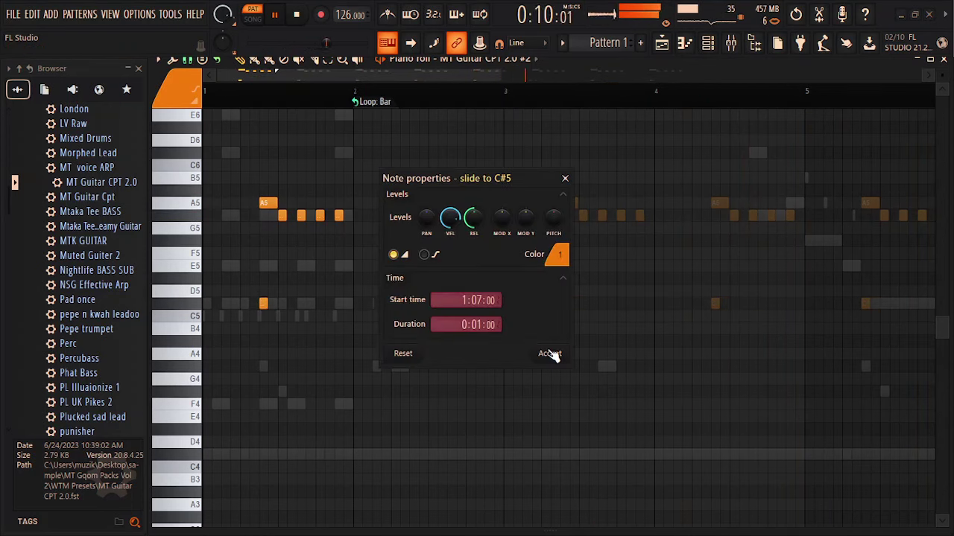
left_click(550, 354)
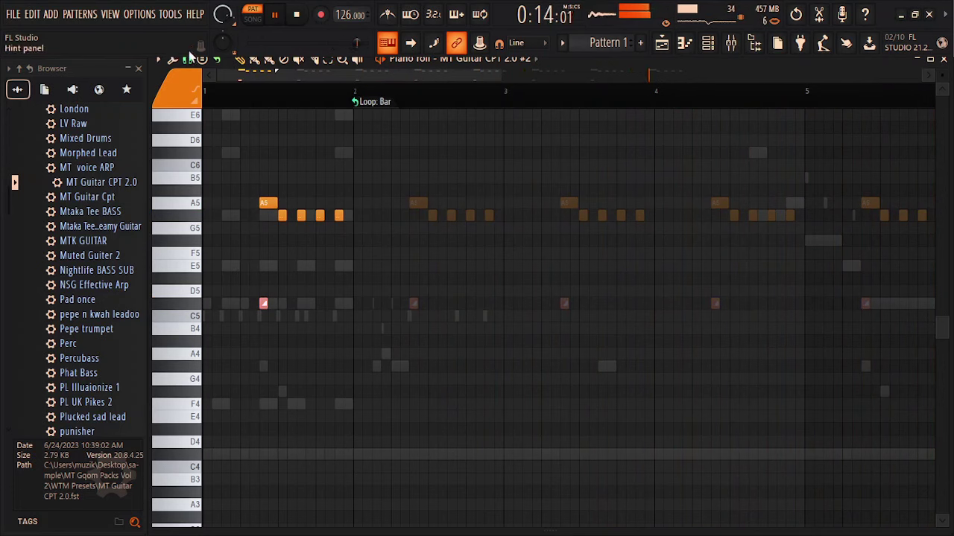
- Turn off grid snapping to shorten the C#5 slide note to 0:00:13, and restore snapping to Line
left_click(188, 59)
left_click(222, 139)
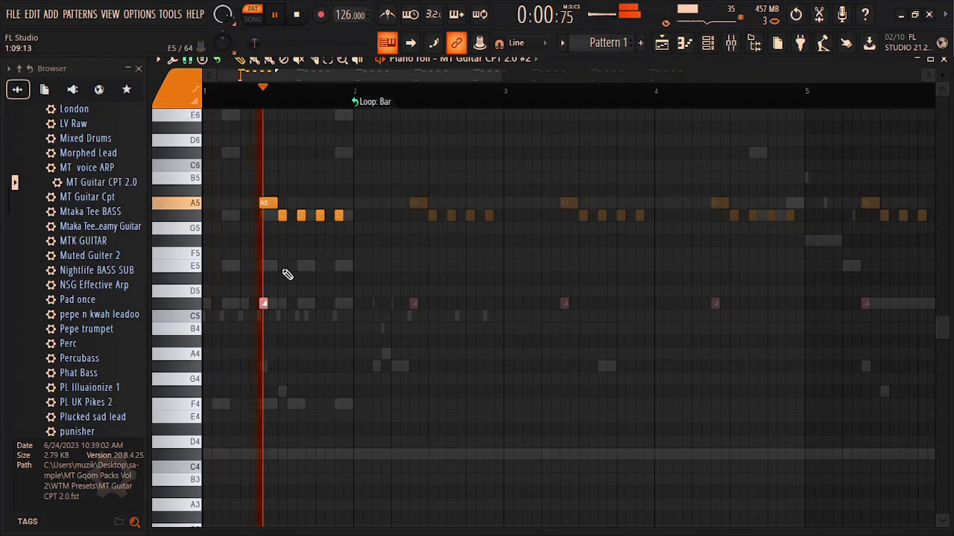
left_click_drag(266, 305, 264, 306)
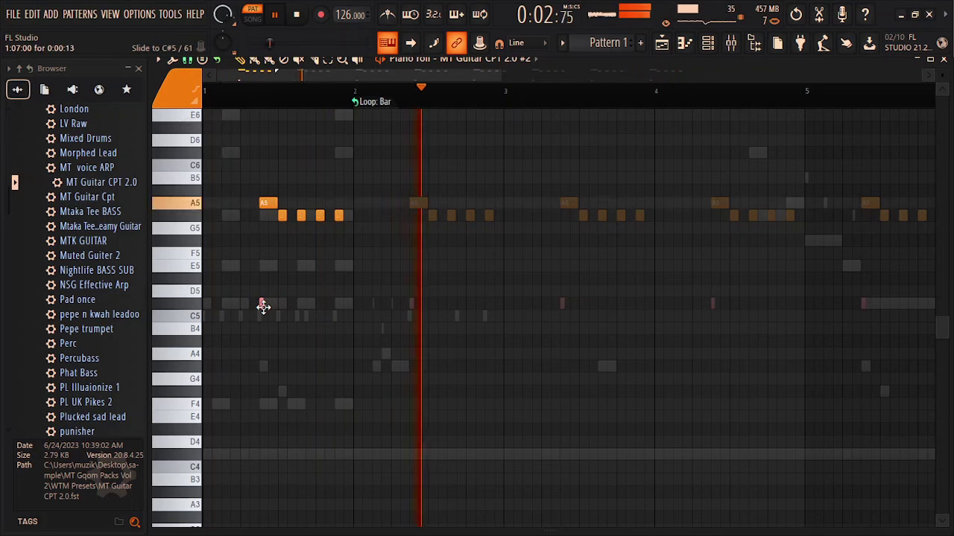
left_click(187, 60)
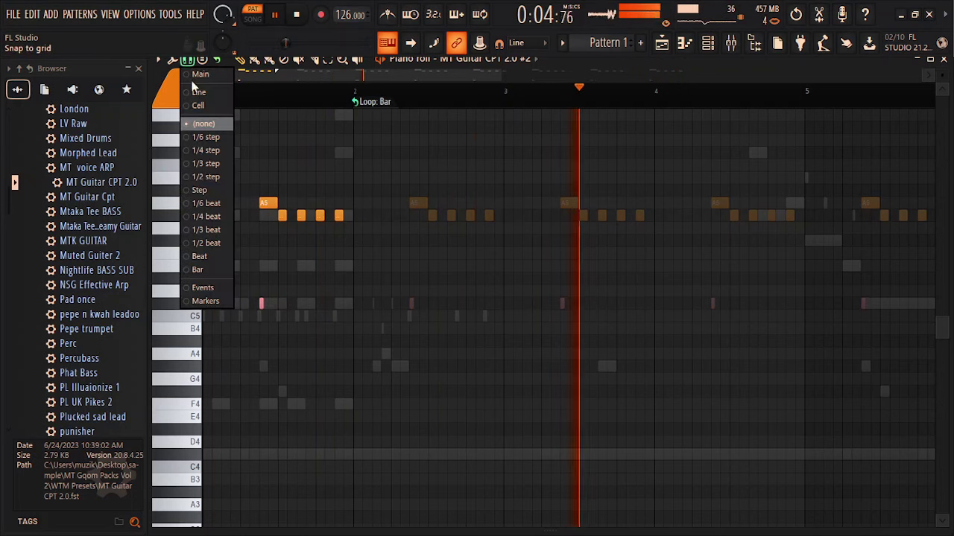
left_click(198, 94)
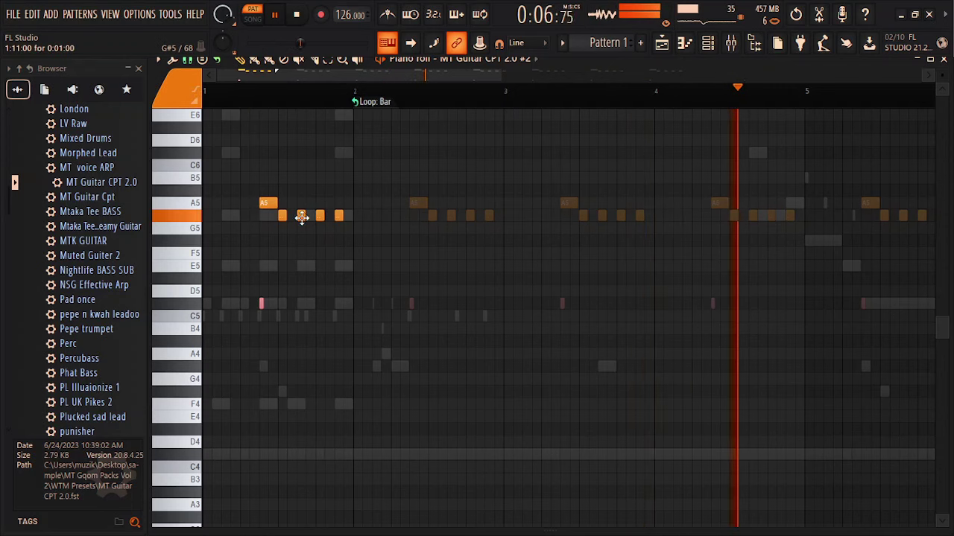
- Lower the note at 1:11 to F#5, and raise the last note at 1:15 to A5 with a two-step length
left_click_drag(302, 215, 299, 250)
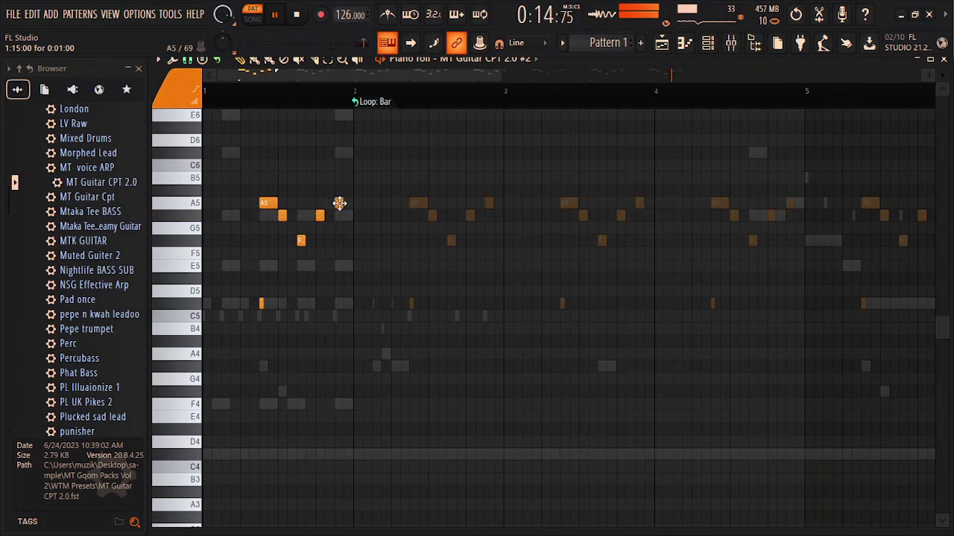
left_click(339, 202)
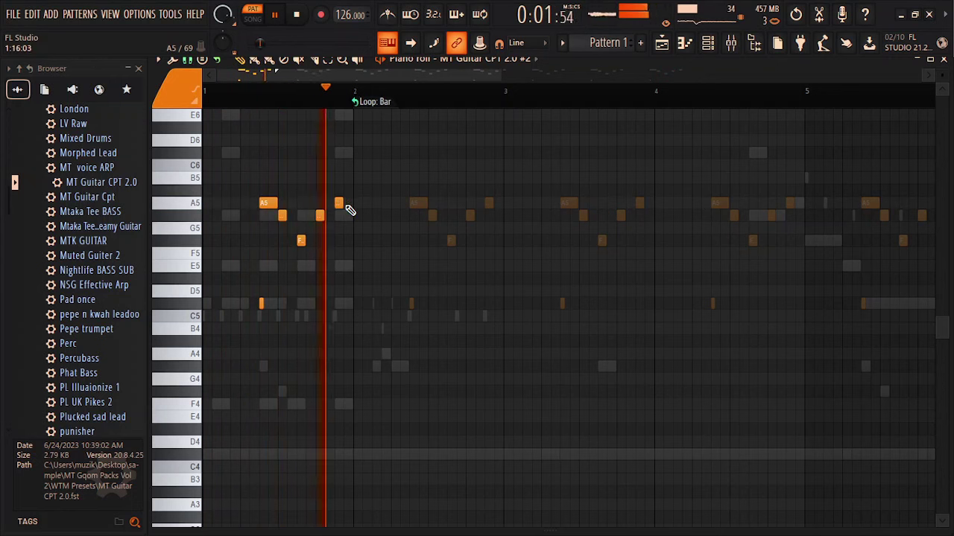
left_click_drag(342, 205, 350, 203)
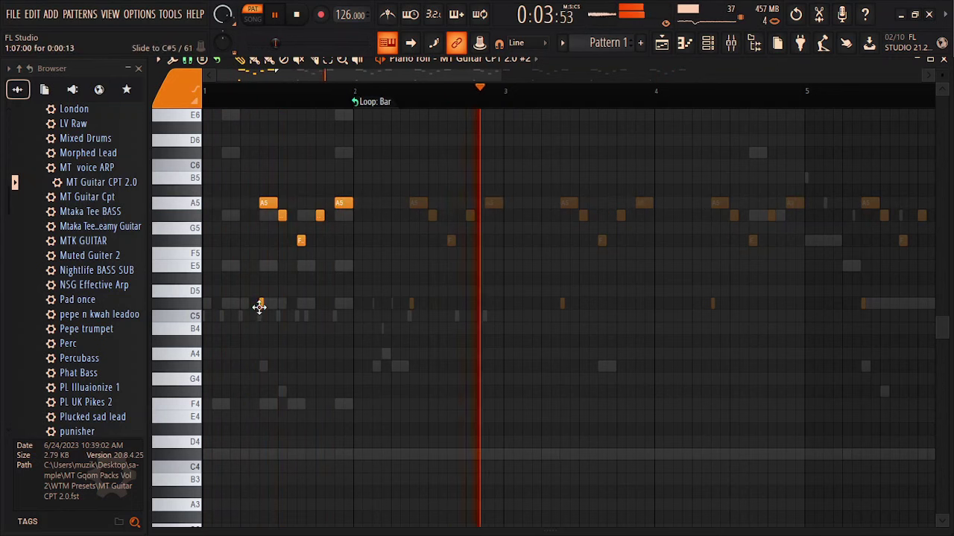
- Add a short slide note of 0:00:13 at 1:15, settle it on C#6, and close the piano roll
left_click(337, 240)
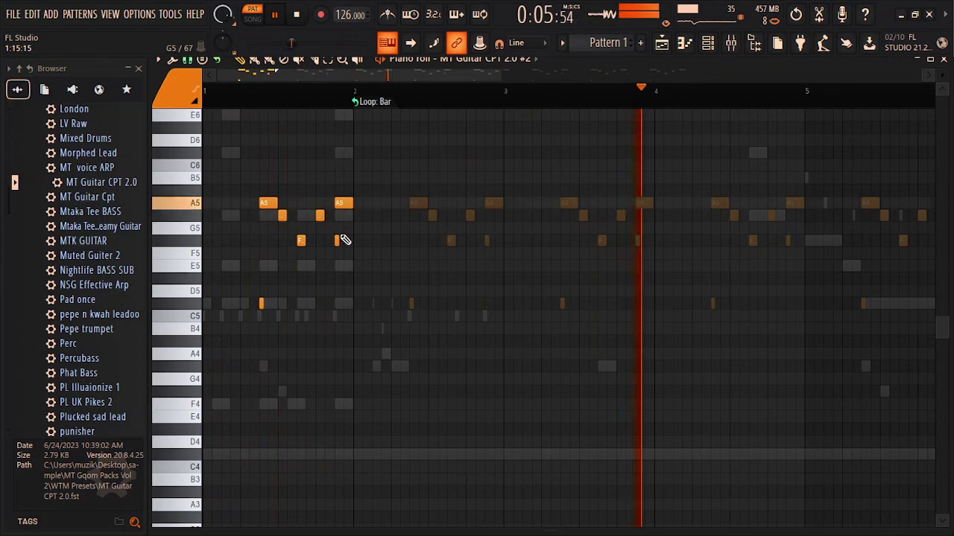
right_click(336, 240)
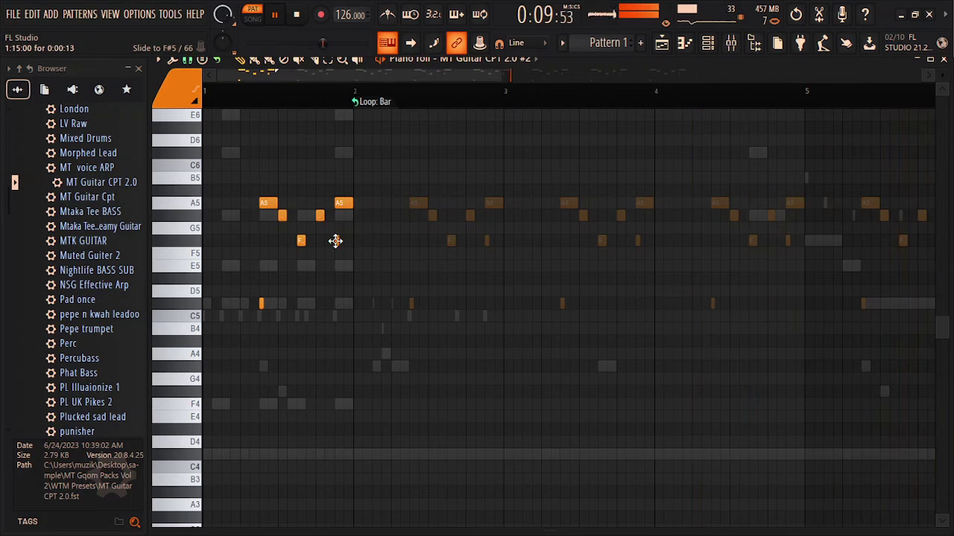
left_click(336, 303)
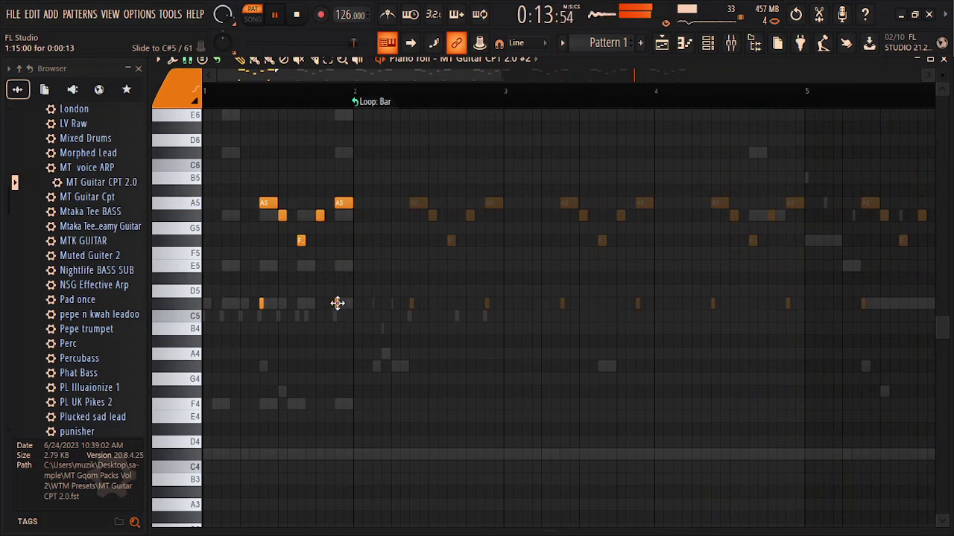
left_click_drag(339, 223, 337, 150)
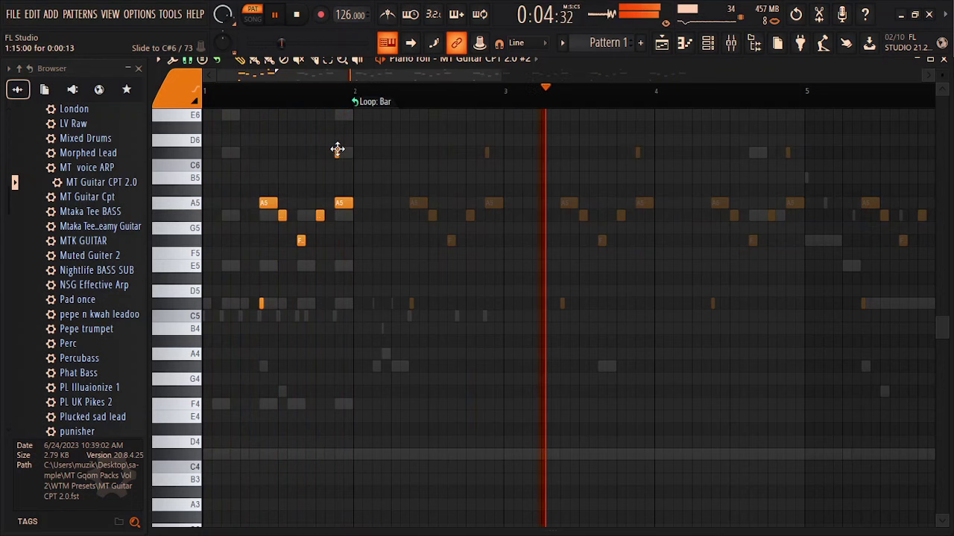
left_click(944, 60)
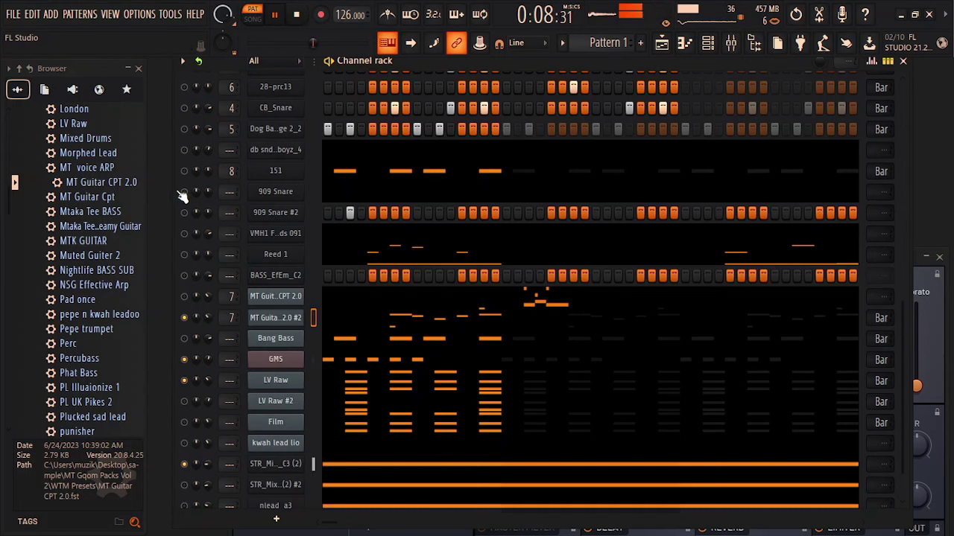
- Normalize the [vocals]_4 sample and set its channel volume to 52%
scroll(820, 108, "up", 8)
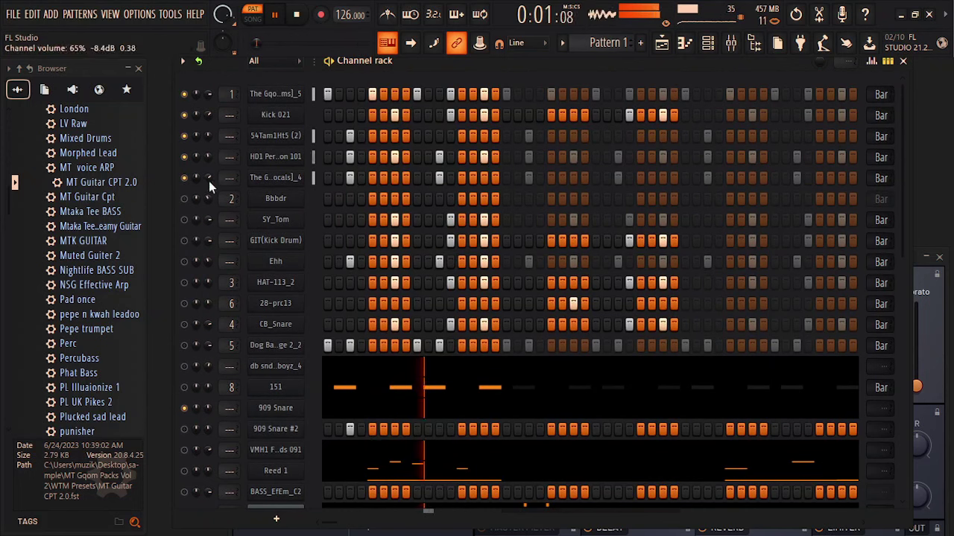
left_click(276, 177)
left_click(339, 365)
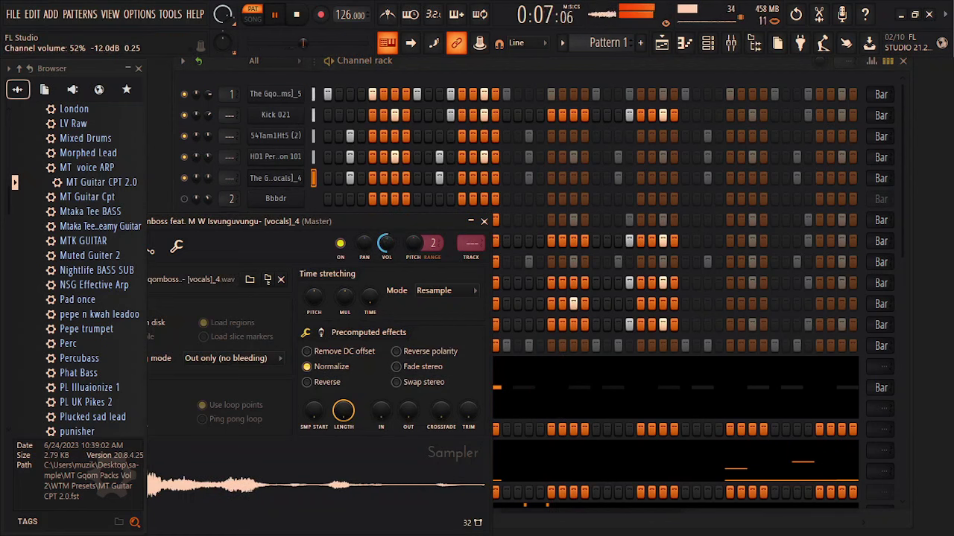
left_click(484, 223)
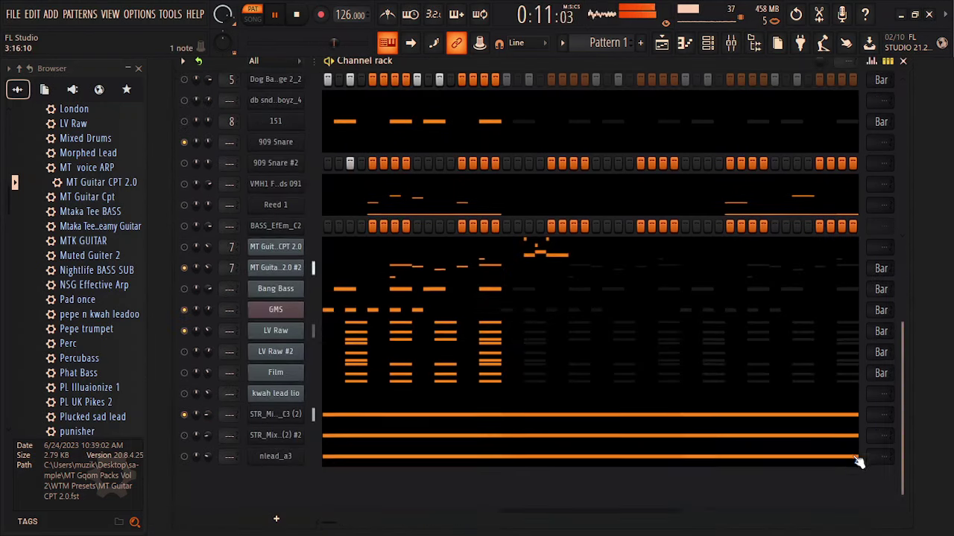
- Unmute the Bang Bass, Bbbdr and 5Y_Tom channels
scroll(289, 462, "up", 1)
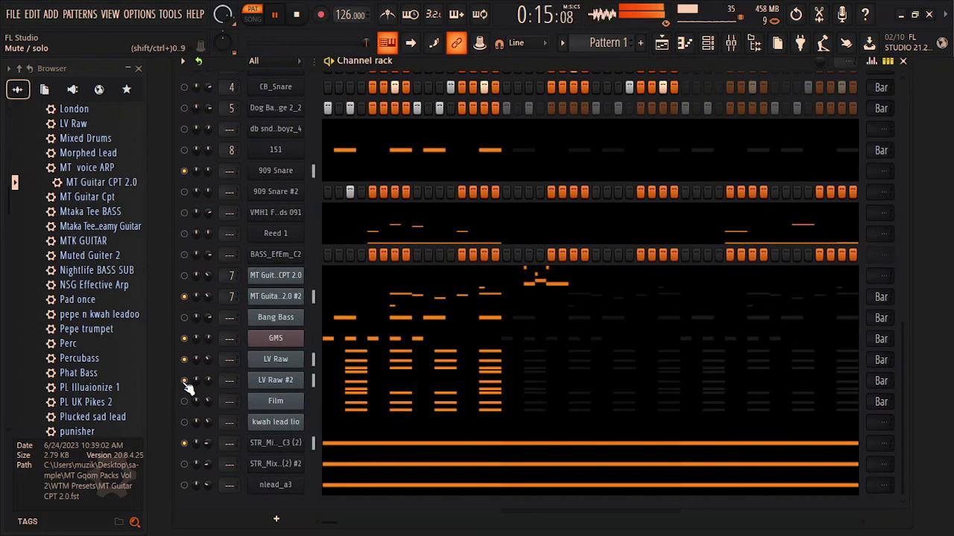
left_click(184, 318)
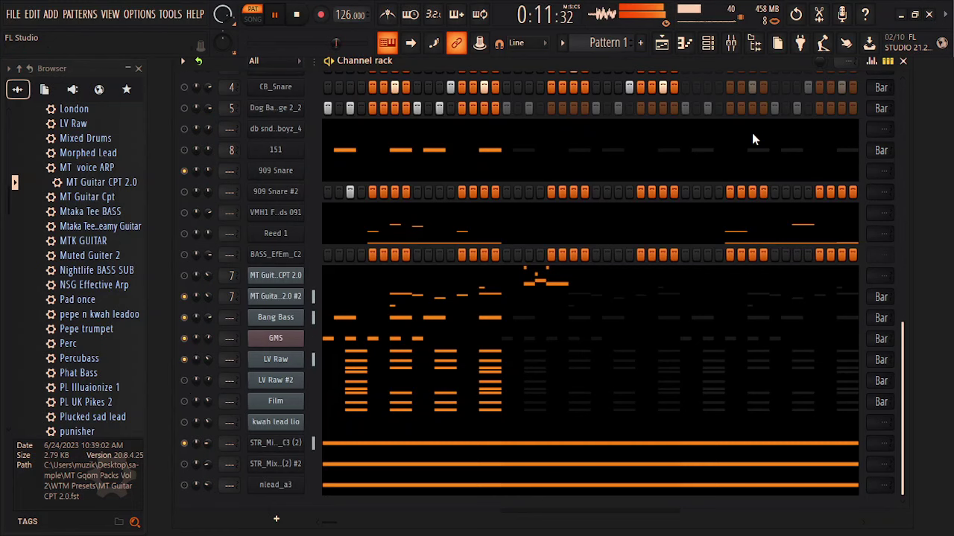
scroll(364, 214, "up", 5)
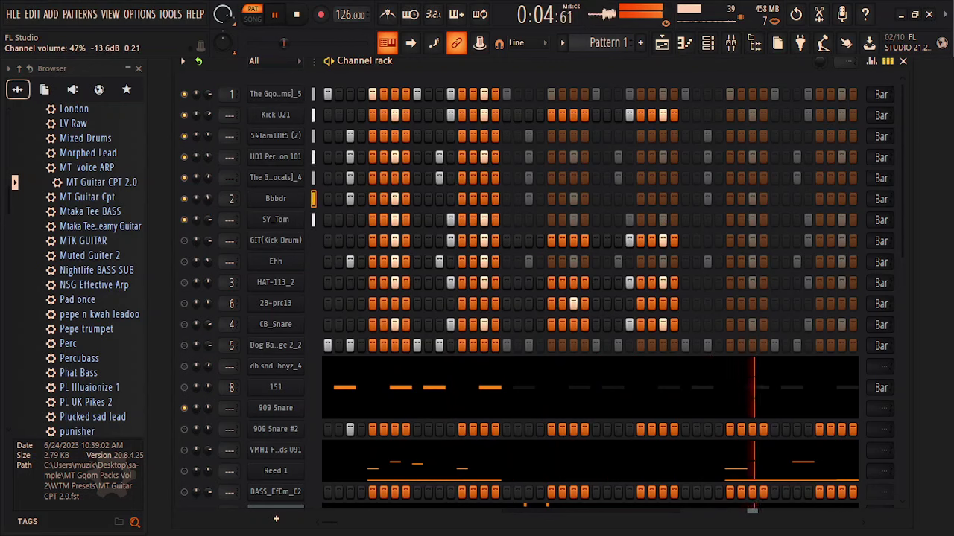
- In the Bbbdr piano roll, raise the note at 1:03 to C6 and repeat it at 1:04 and 1:05
right_click(313, 198)
left_click(335, 200)
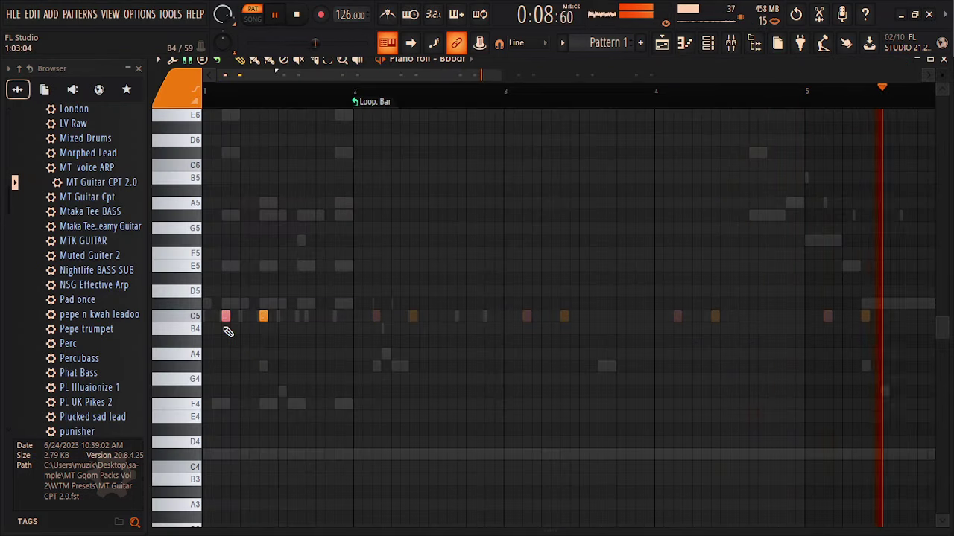
key("shift+Up")
key("shift+Up")
key("shift+Up")
key("shift+Up")
key("shift+Up")
key("shift+Up")
key("shift+Up")
key("shift+Up")
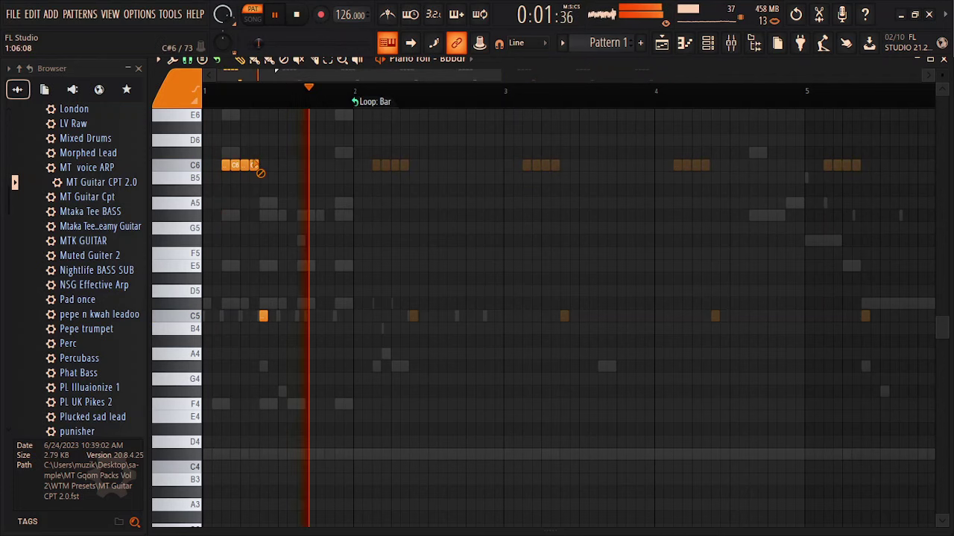
right_click(254, 166)
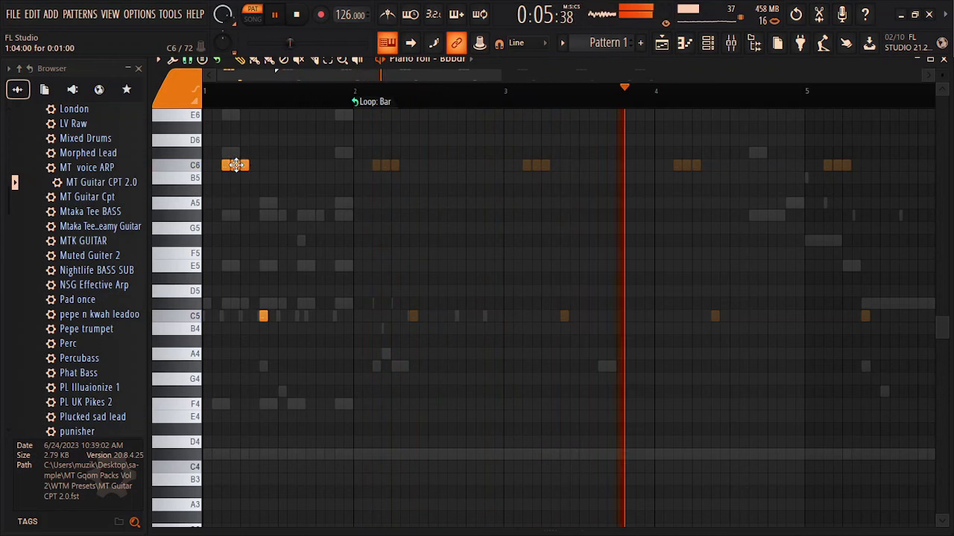
- Chop the two C6 notes at 1:03 and 1:04 into half-step notes
left_click_drag(236, 165, 219, 173)
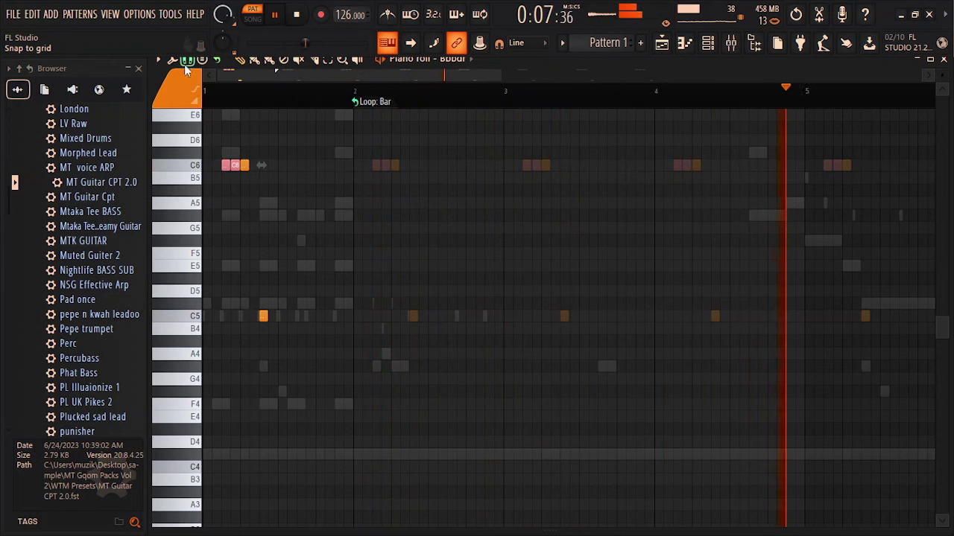
left_click(185, 61)
left_click(185, 64)
left_click(160, 61)
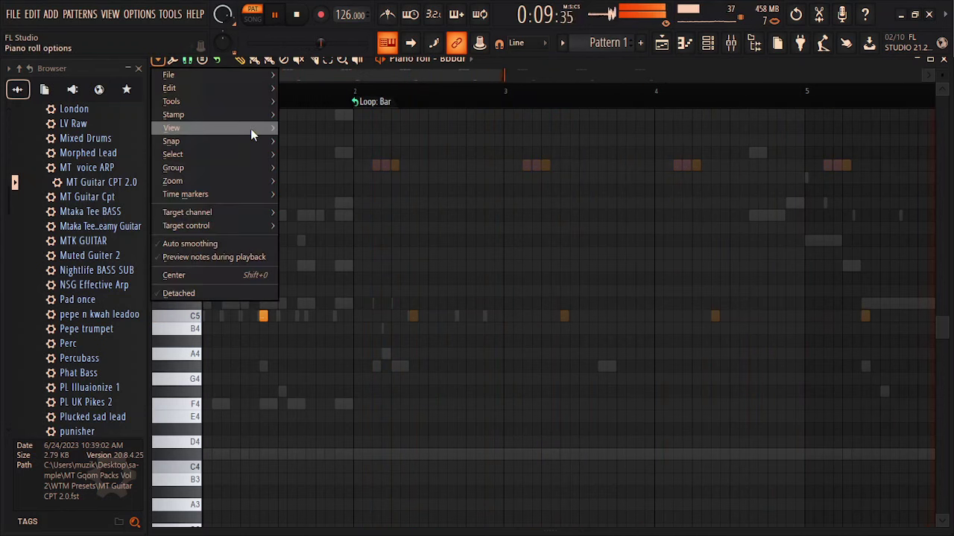
mouse_move(251, 130)
mouse_move(271, 100)
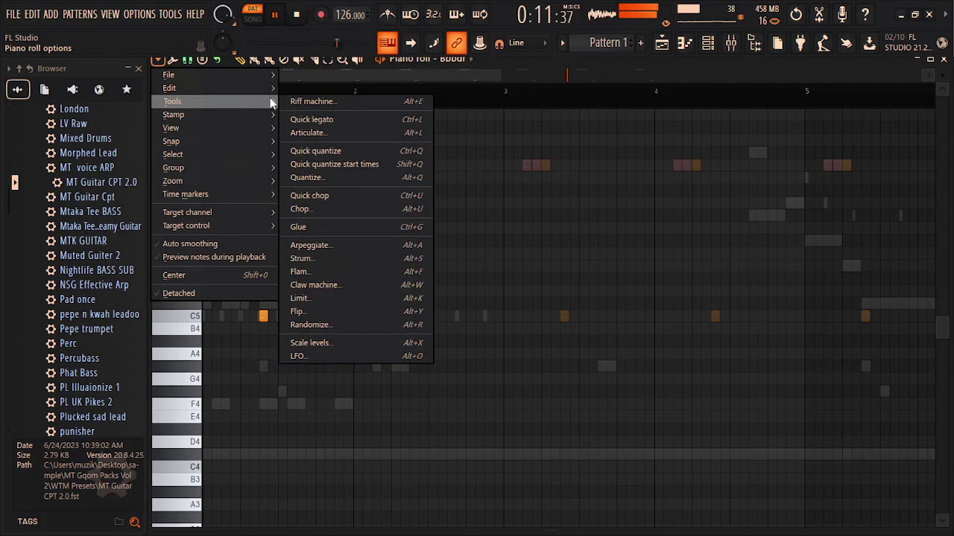
left_click(302, 208)
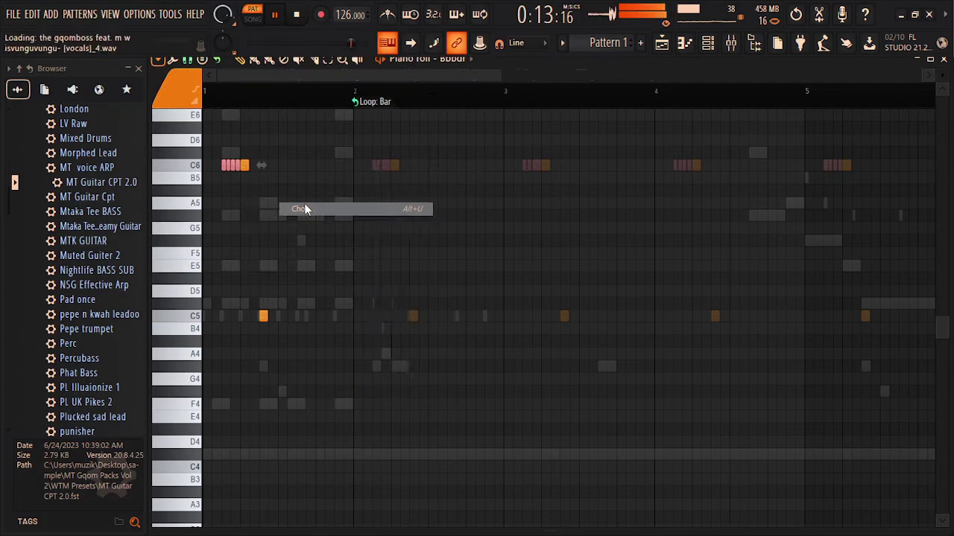
left_click(550, 356)
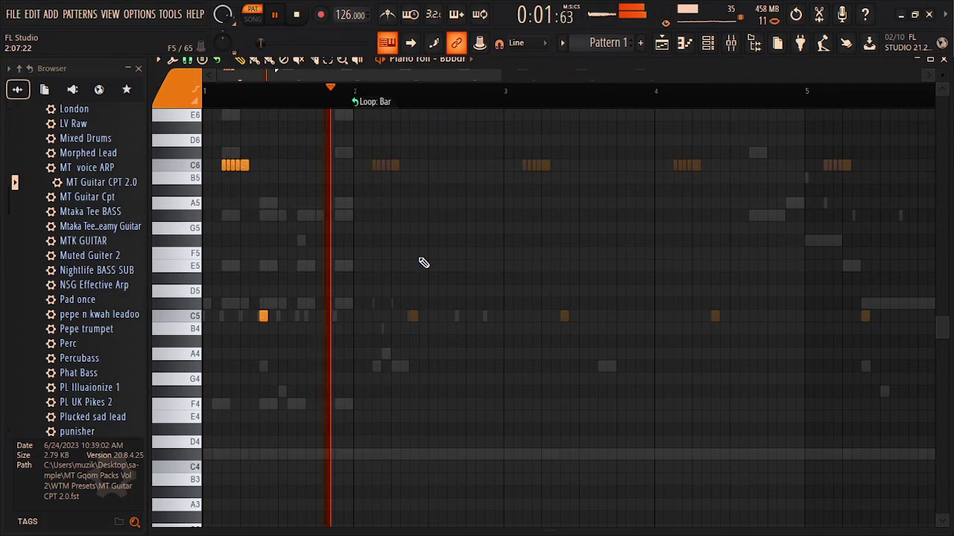
- Delete the C6 note at 1:05 and move the four chopped C6 notes to start at 1:07
right_click(244, 165)
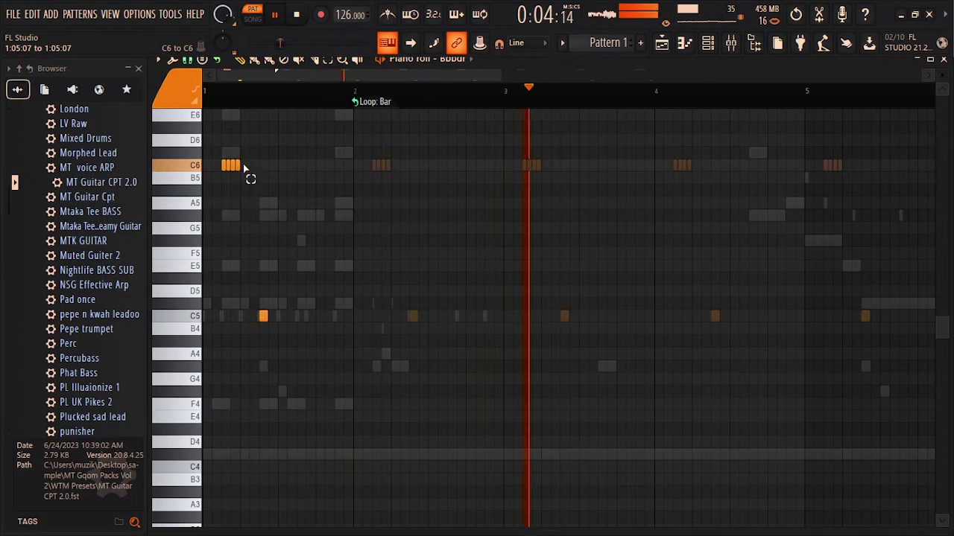
left_click_drag(245, 167, 339, 167)
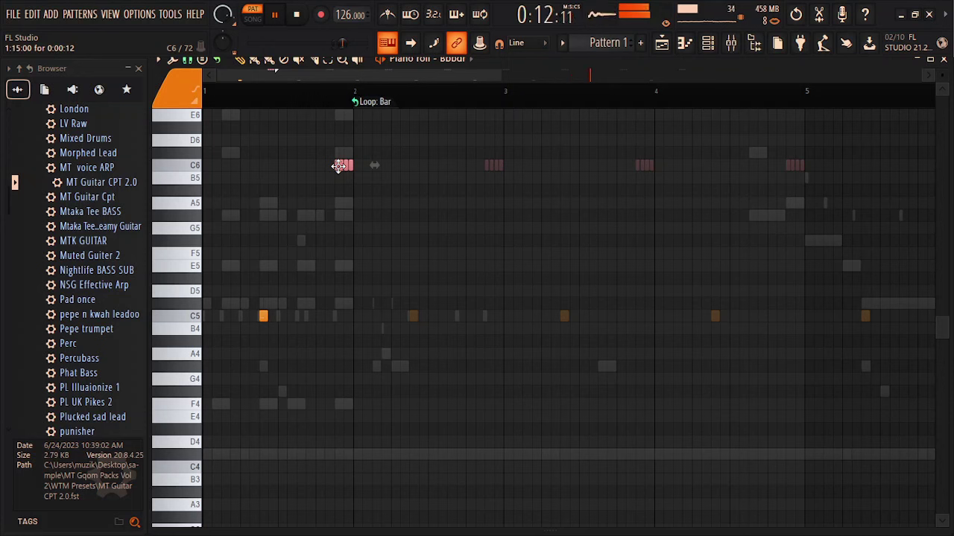
left_click_drag(339, 166, 265, 169)
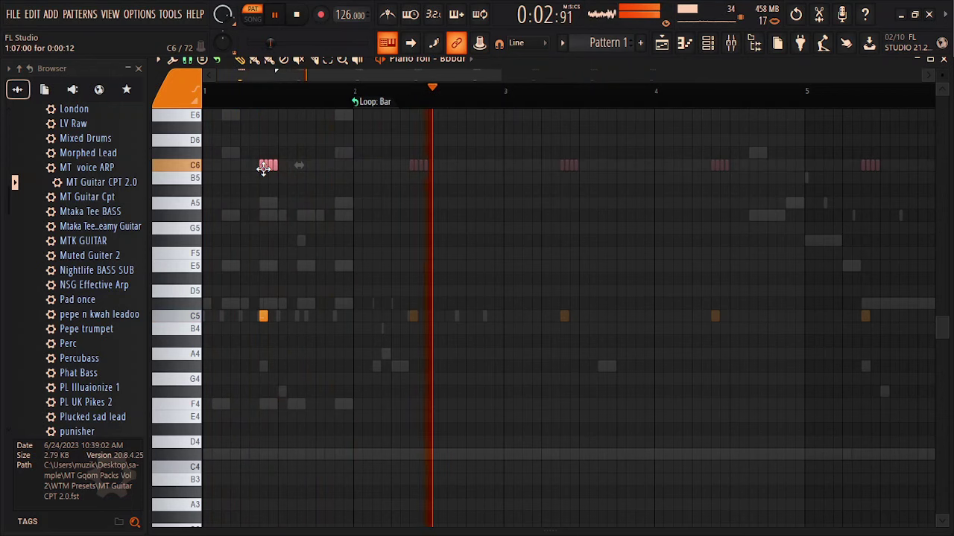
- Lower the four chopped Bbbdr notes at 1:07 from C6 to F#5, delete the C5 note there, and close the piano roll
left_click_drag(265, 169, 264, 236)
right_click(265, 318)
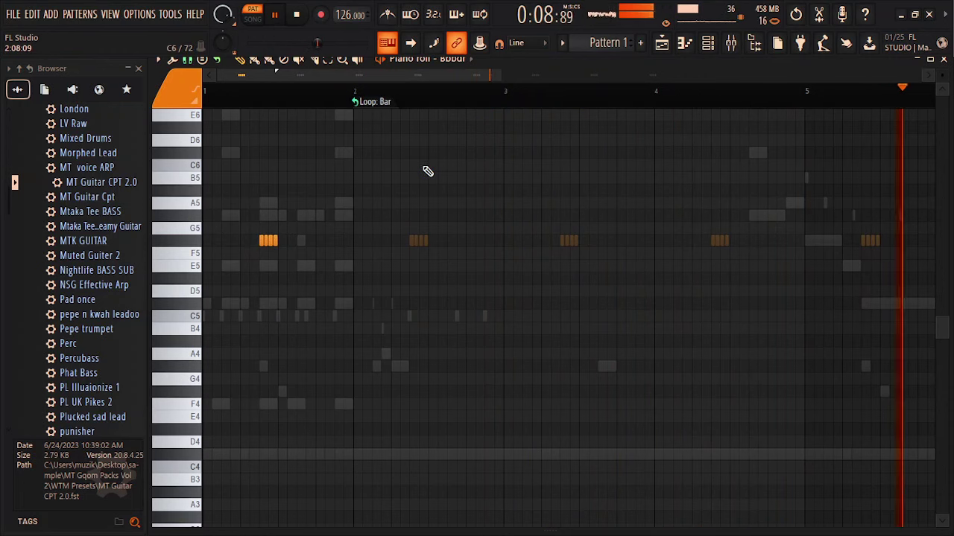
left_click(944, 59)
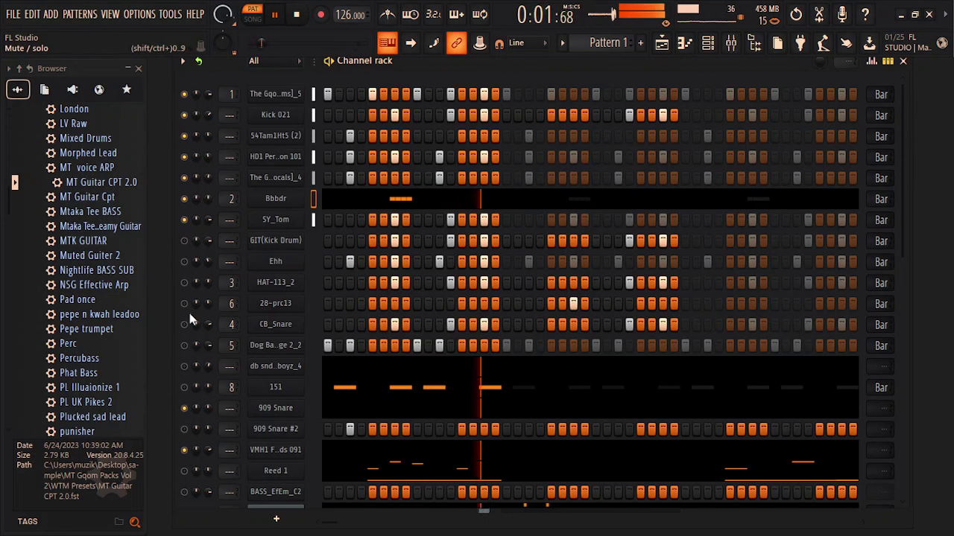
- Unmute the Ehh, GIT(Kick Drum), 28-prc13 and 909 Snare #2 channels
left_click(184, 262)
left_click(185, 240)
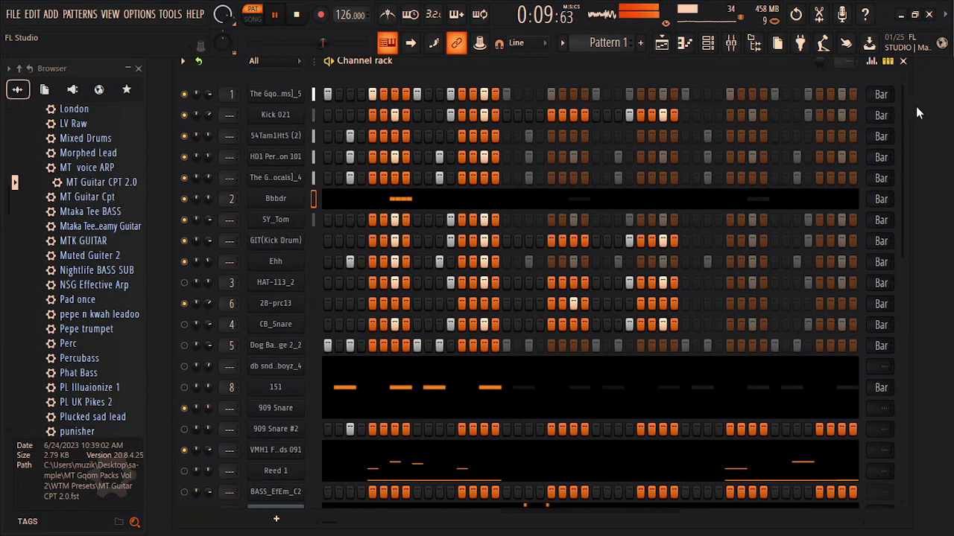
left_click_drag(904, 116, 904, 322)
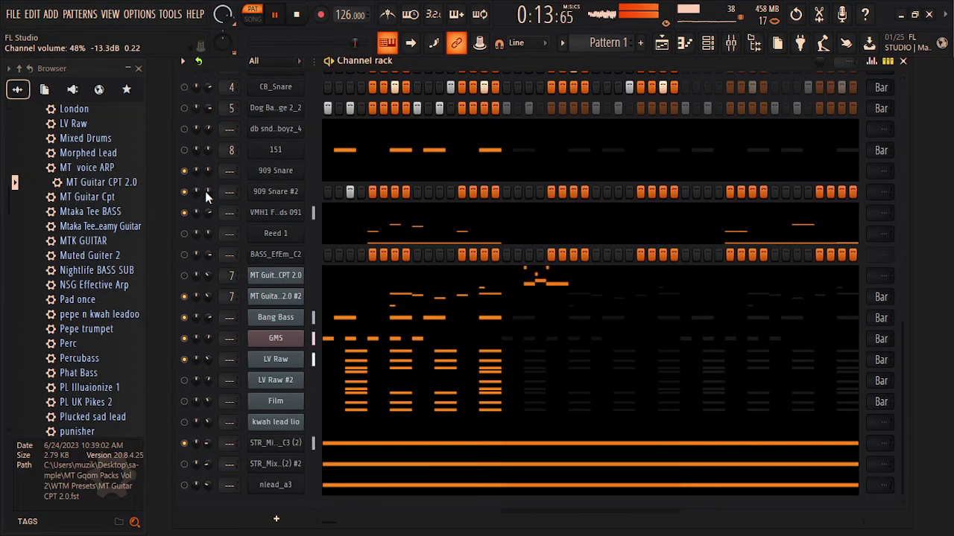
- In the 909 Snare #2 piano roll, set snap to Line and add C5 notes at 1:09, 1:11, 1:13 and 1:15
right_click(274, 193)
left_click(329, 191)
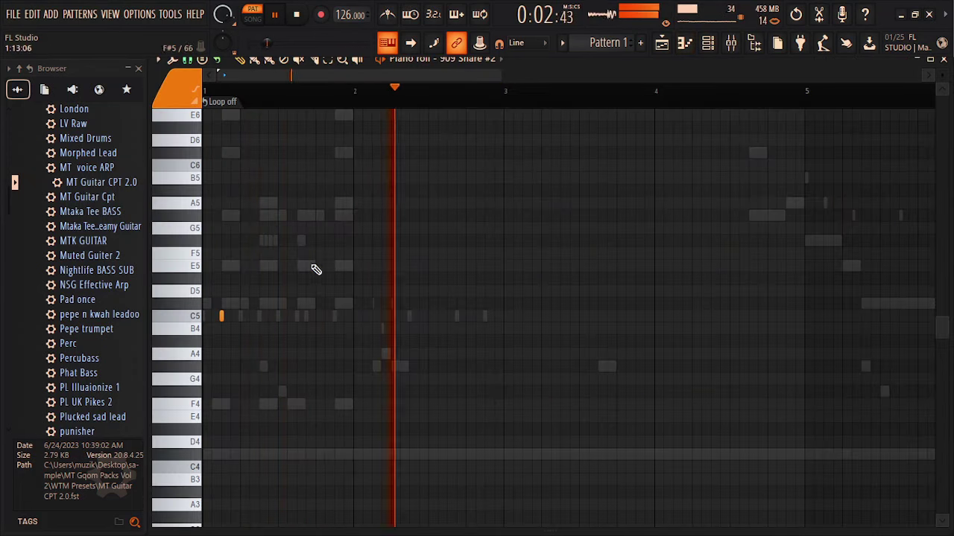
left_click(279, 316)
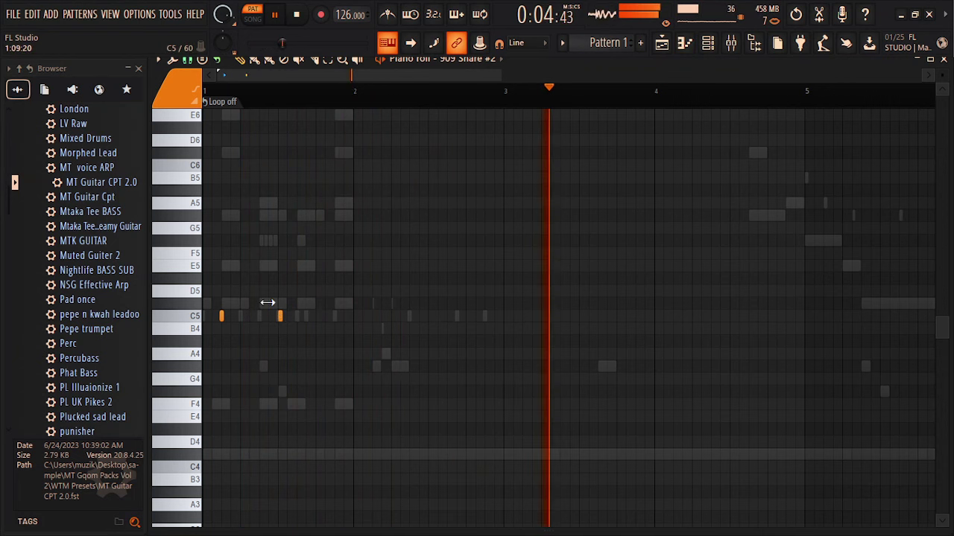
left_click(198, 72)
left_click(189, 61)
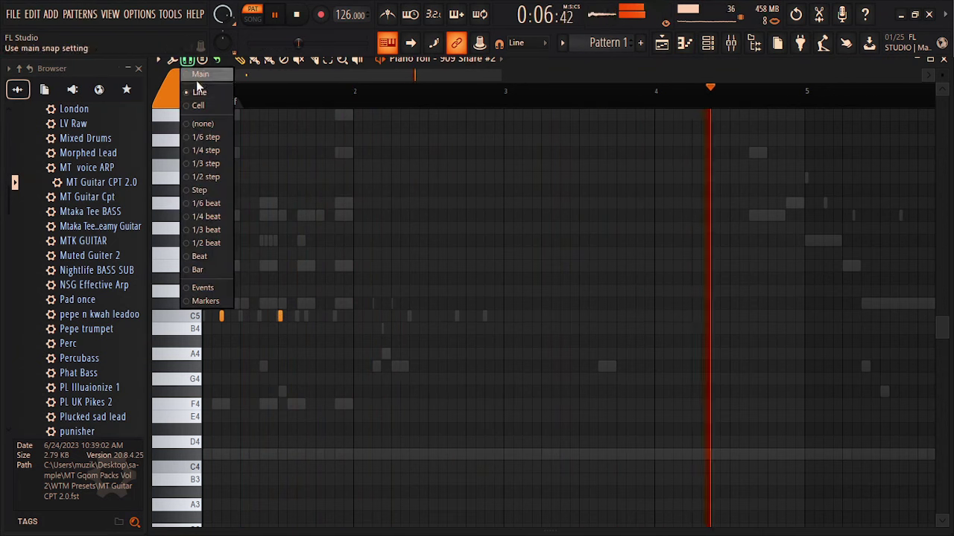
left_click(200, 94)
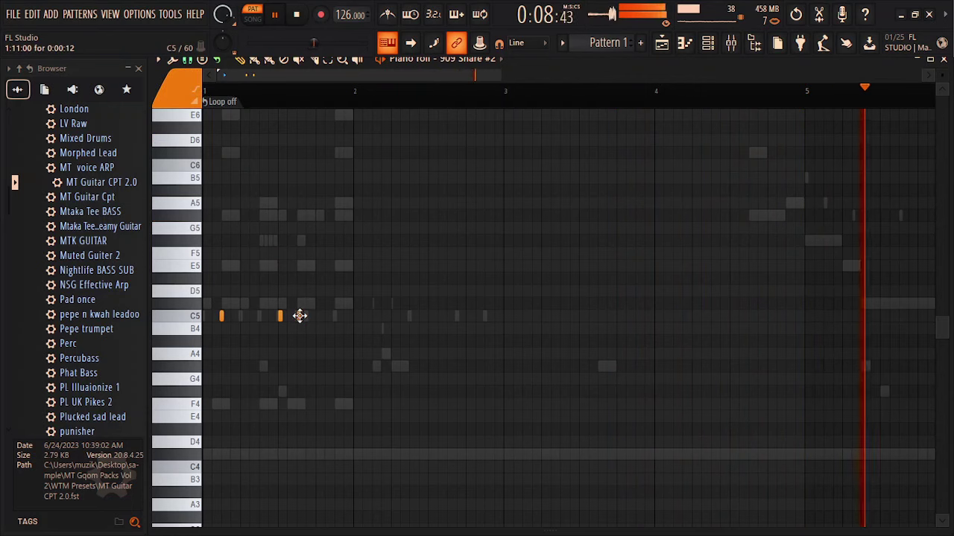
left_click(299, 316)
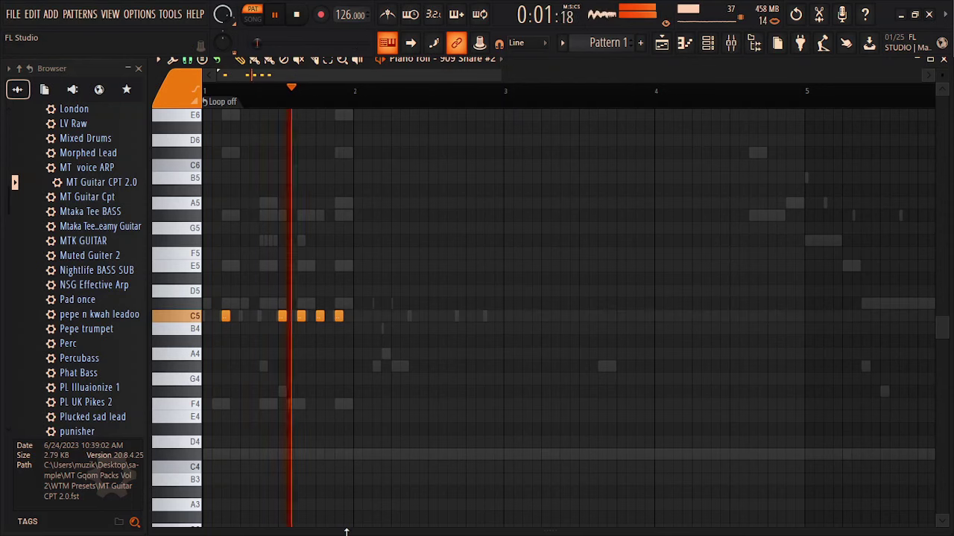
- Lower the velocities of the 909 Snare #2 notes at 1:11, 1:13 and 1:15 in a descending slope and close the piano roll
left_click_drag(347, 529, 334, 228)
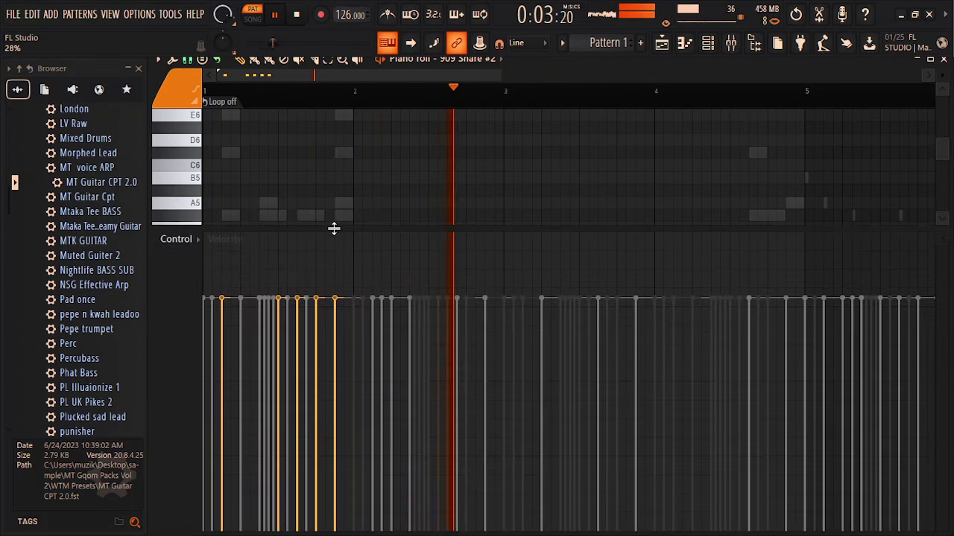
left_click_drag(296, 359, 336, 428)
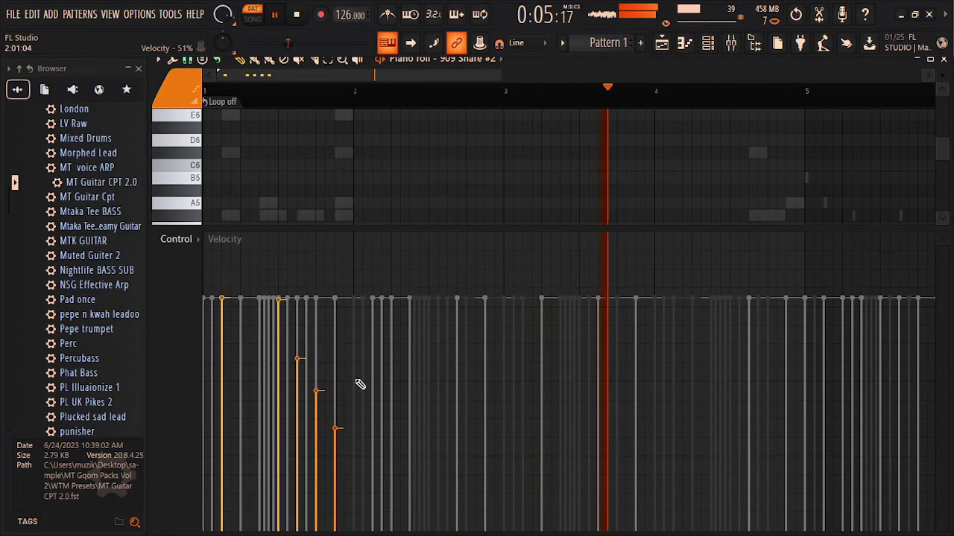
left_click_drag(350, 223, 330, 529)
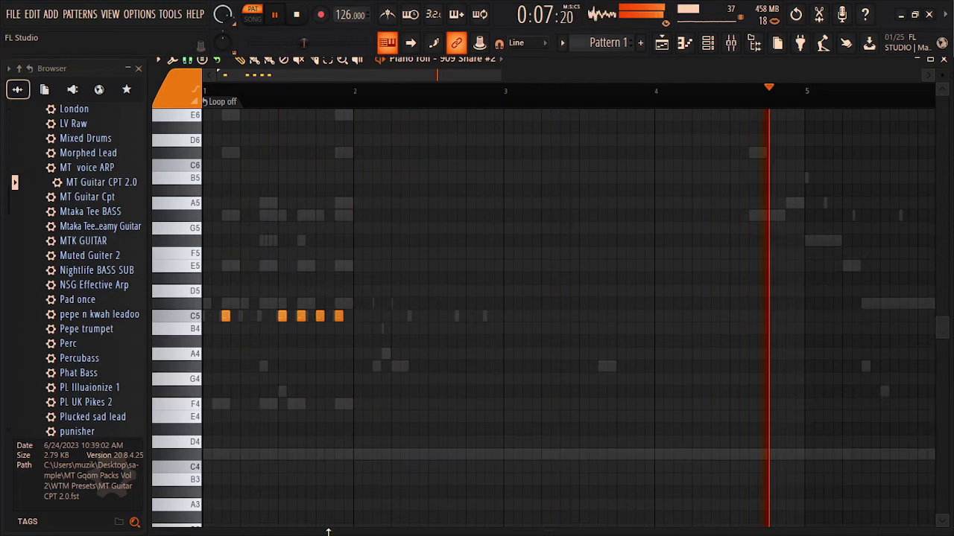
left_click(946, 67)
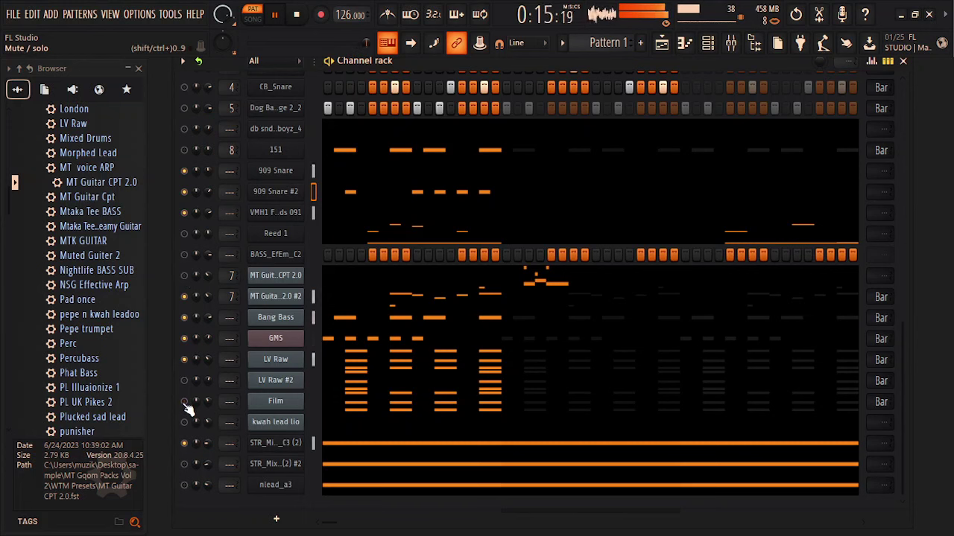
- Unmute Film and nlead_a3, and set the volume of nlead_a3 to 37% and of 909 Snare #2 to 70%
left_click(185, 486)
left_click_drag(208, 485, 208, 475)
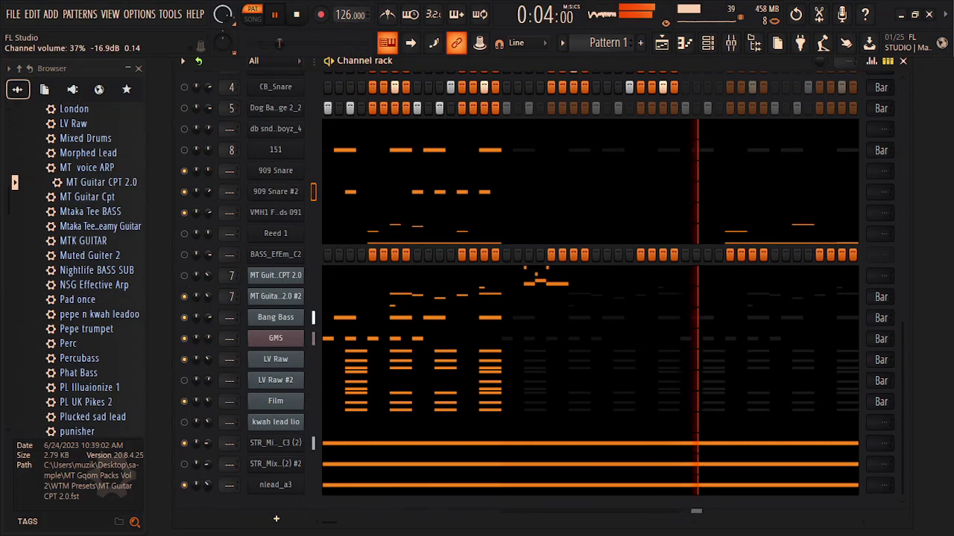
left_click_drag(209, 192, 212, 187)
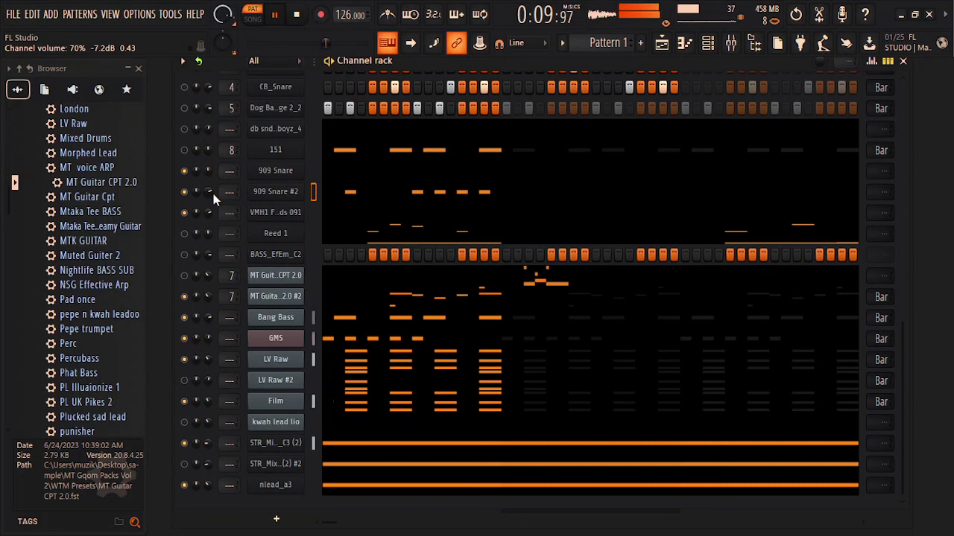
- Insert a Fruity DX10 channel above Bang Bass, load its Clunk Bass preset and close the plugin
right_click(275, 323)
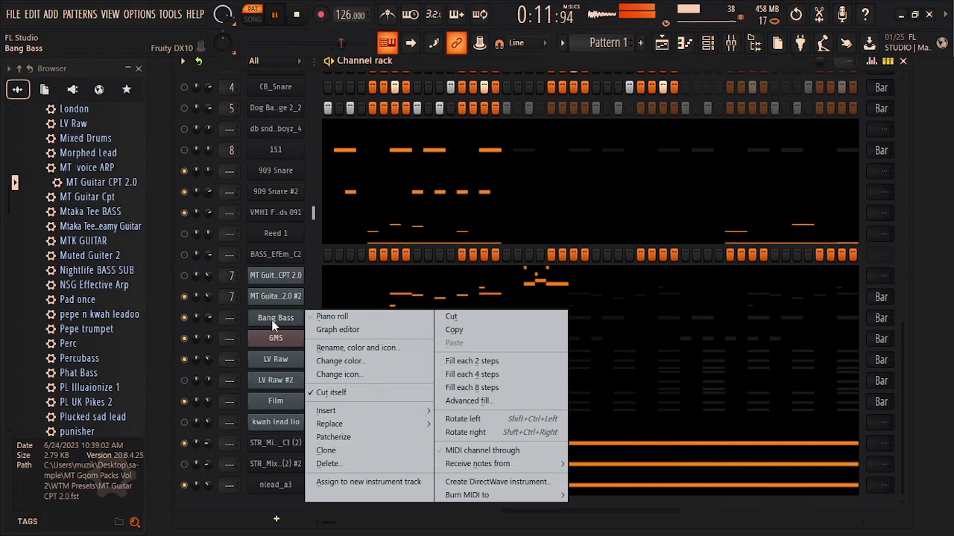
mouse_move(372, 414)
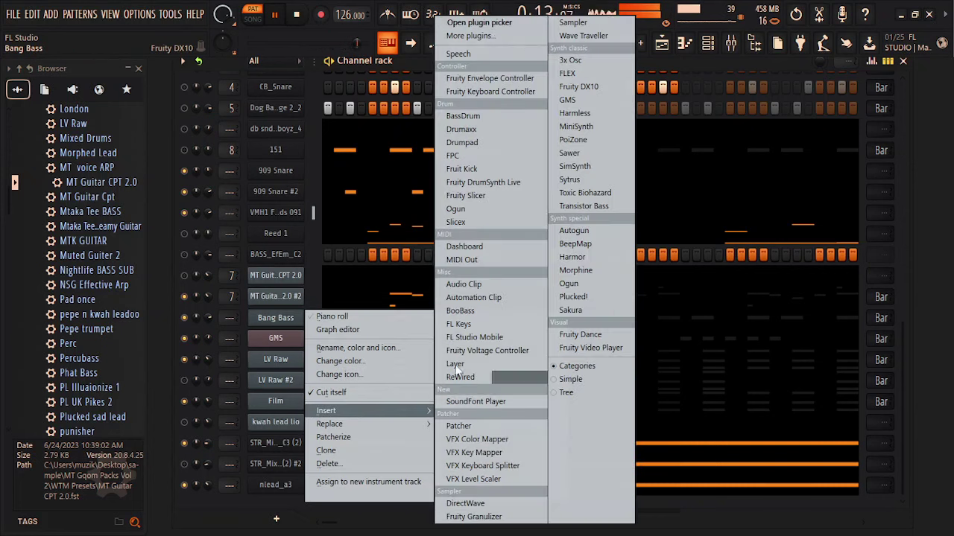
left_click(565, 86)
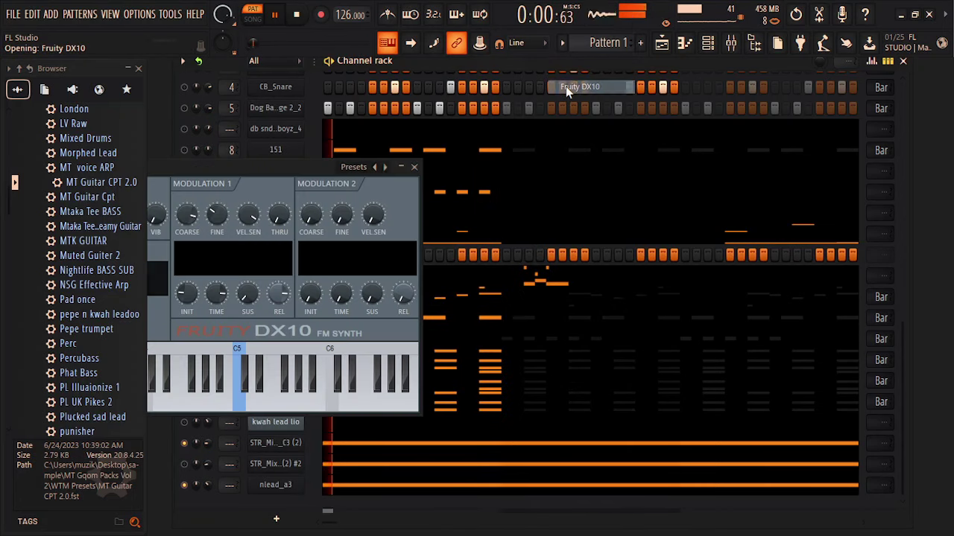
left_click_drag(167, 166, 345, 153)
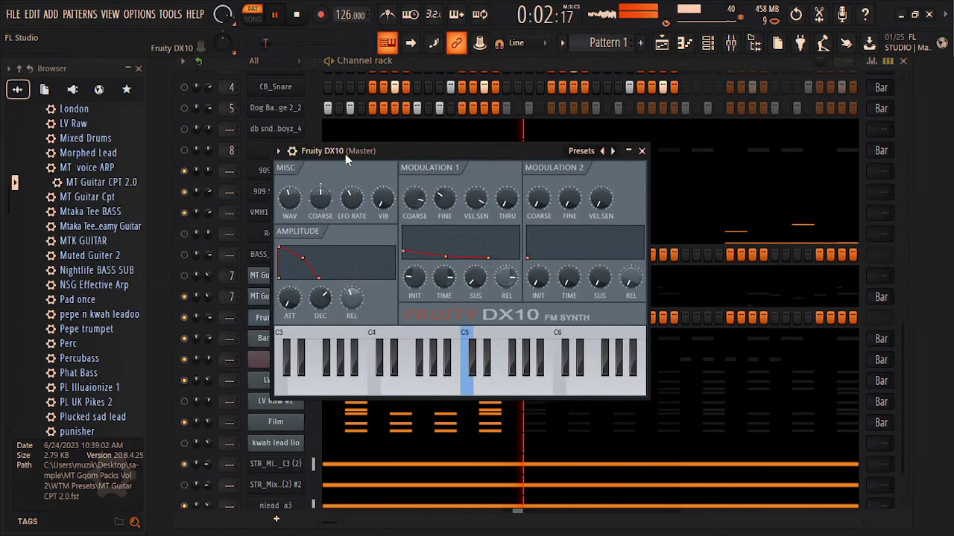
left_click(278, 151)
mouse_move(322, 189)
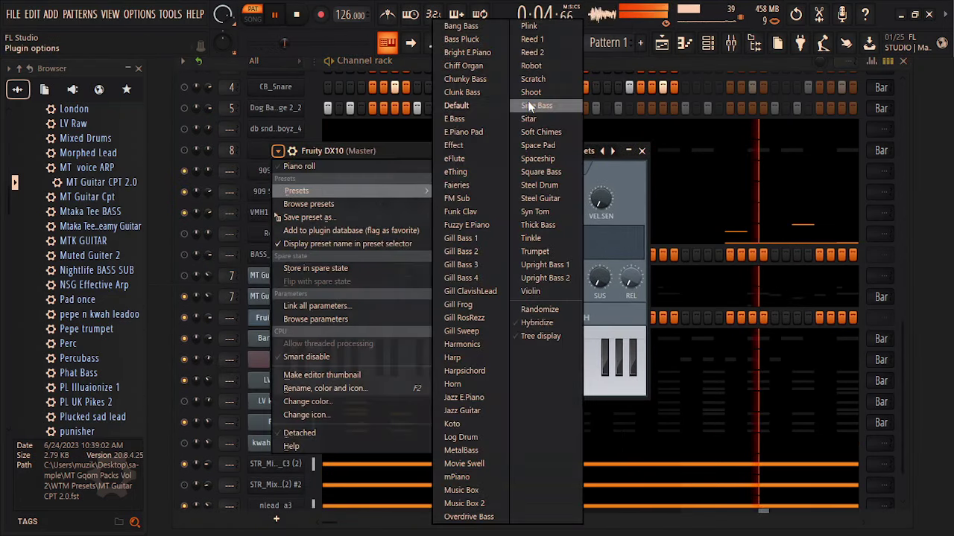
left_click(462, 91)
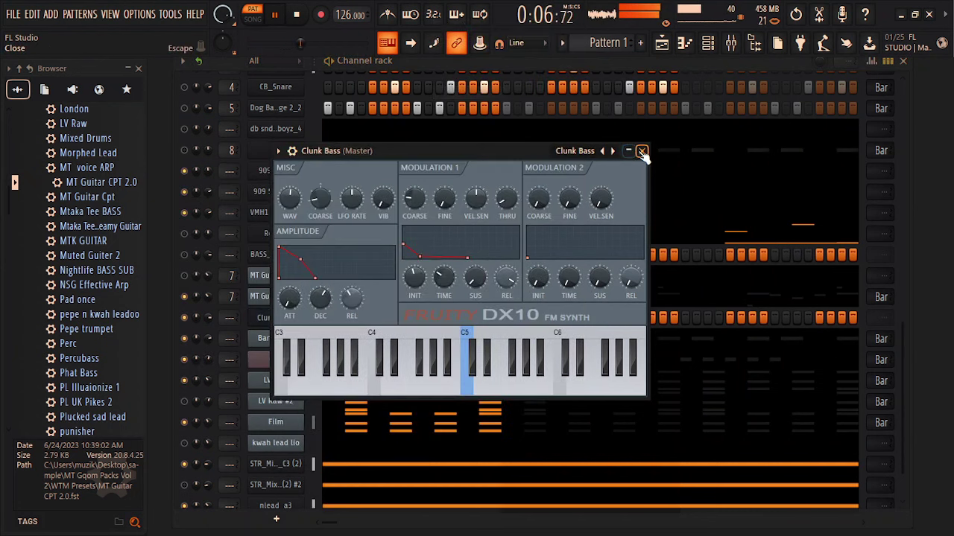
left_click(642, 150)
- In the Clunk Bass piano roll, place eight consecutive one-step C#5 notes from 5:01 to 5:08
right_click(274, 320)
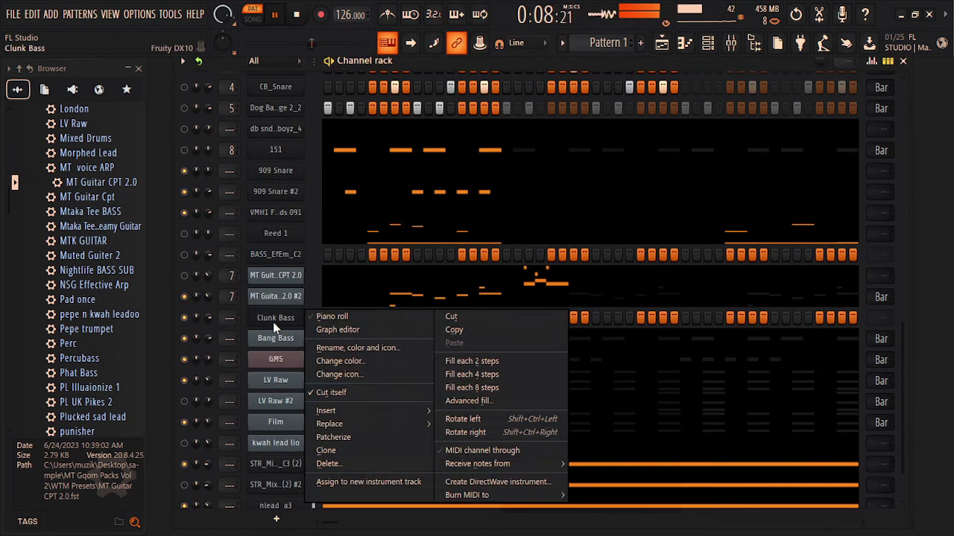
left_click(334, 316)
left_click_drag(262, 76, 459, 92)
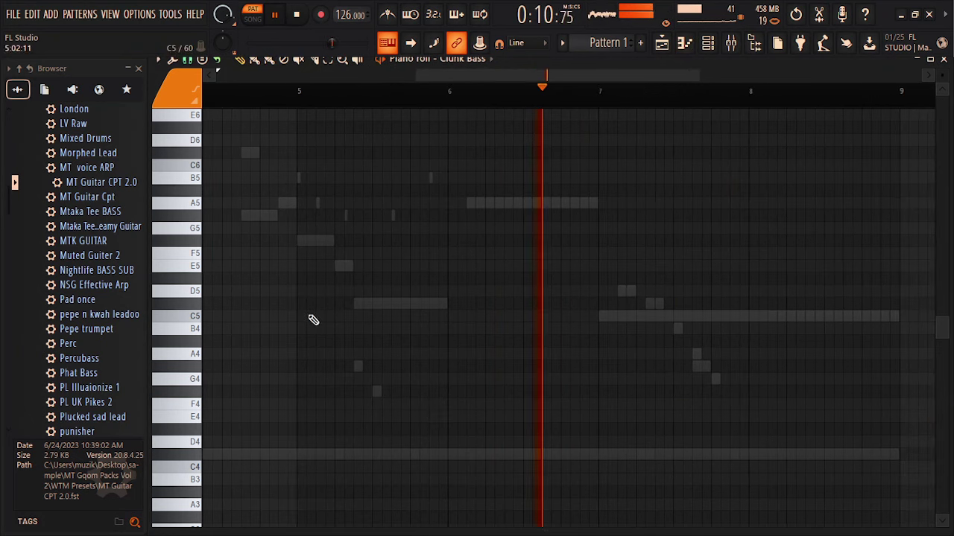
left_click(302, 303)
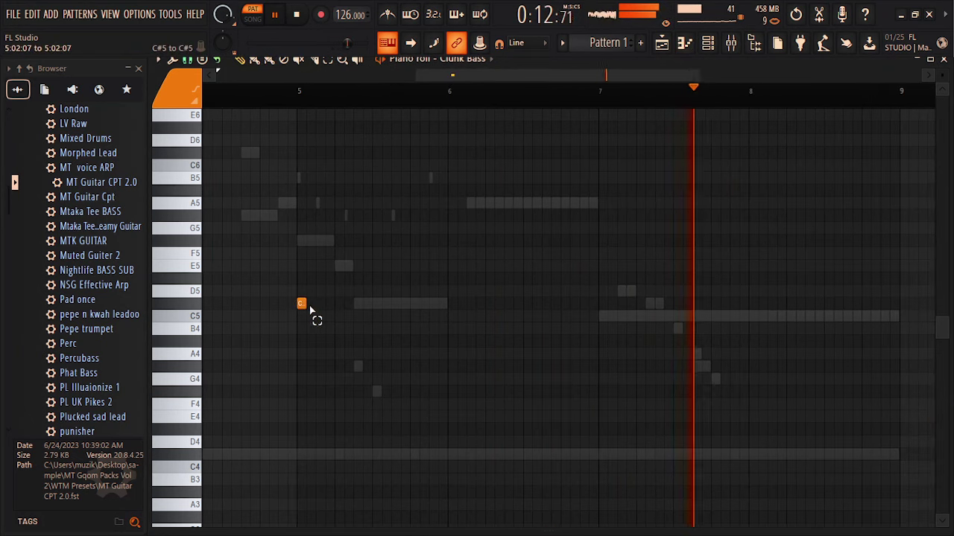
left_click_drag(303, 306, 371, 301)
- Try the eight Clunk Bass notes one octave lower at C#4 and return them to C#5
key("shift+Down")
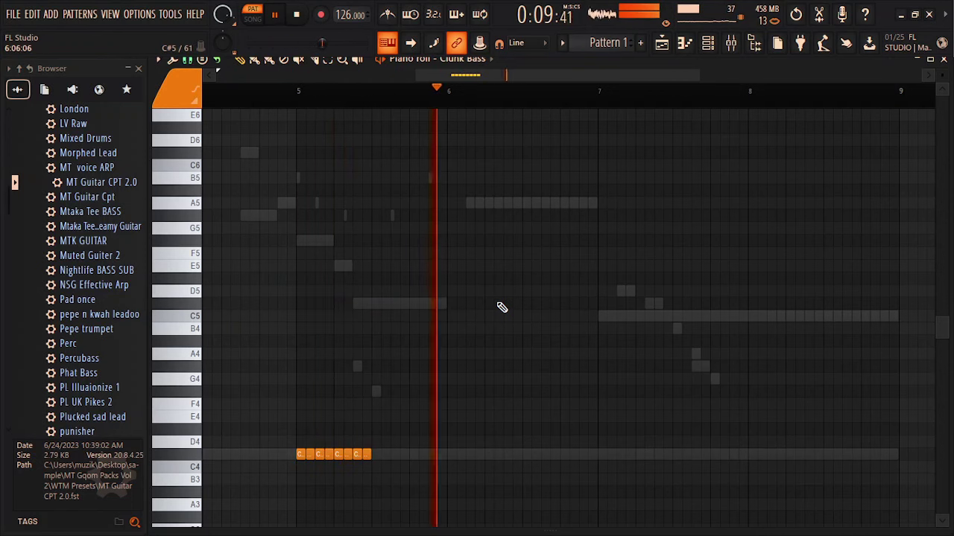
key("shift+Up")
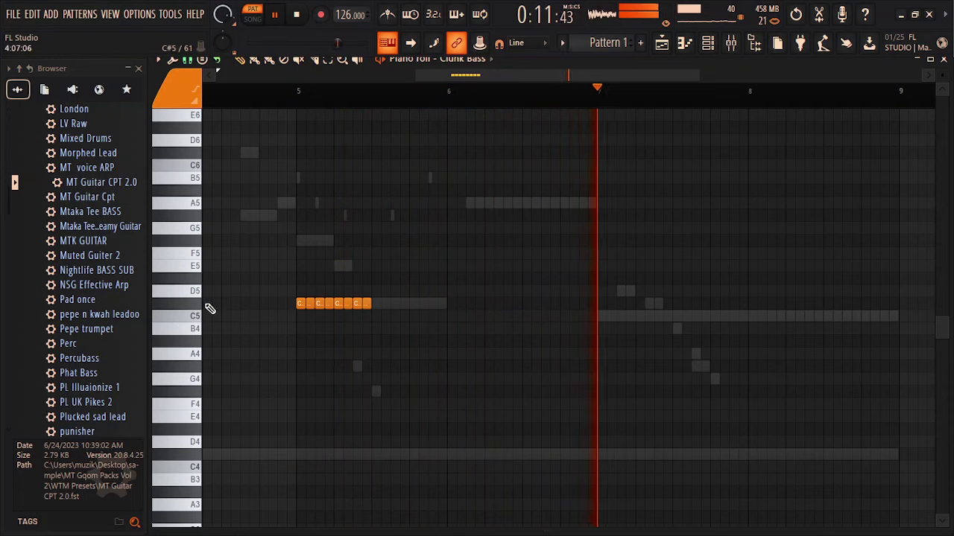
key("shift+Down")
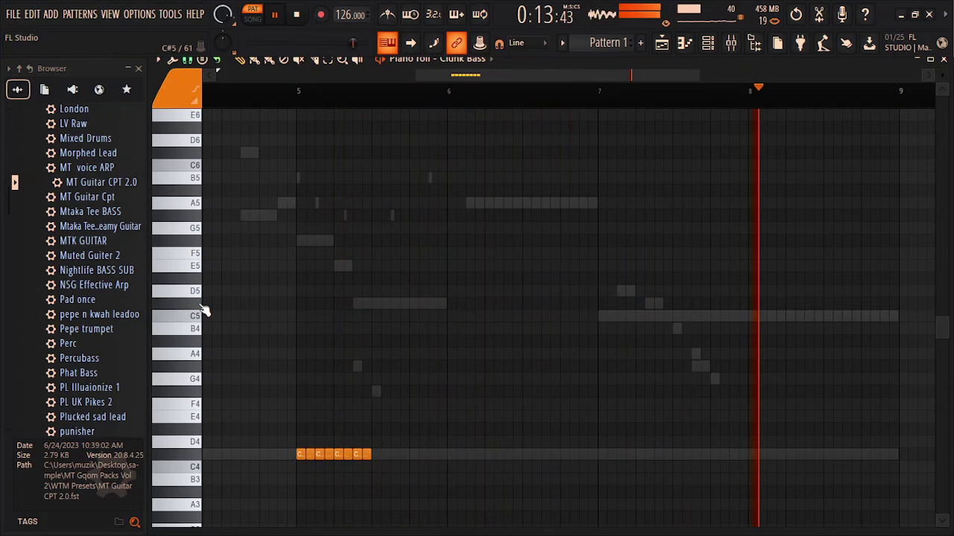
left_click(945, 59)
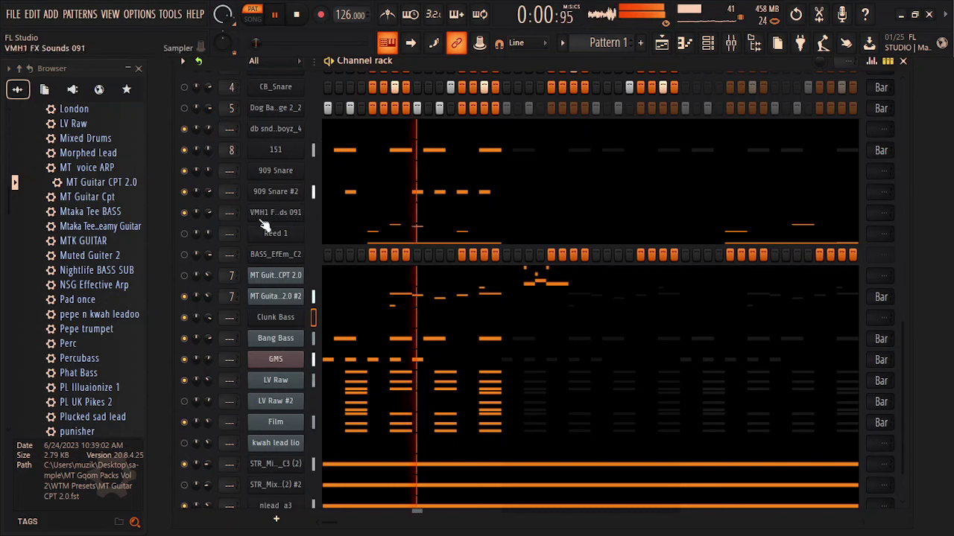
left_click(380, 322)
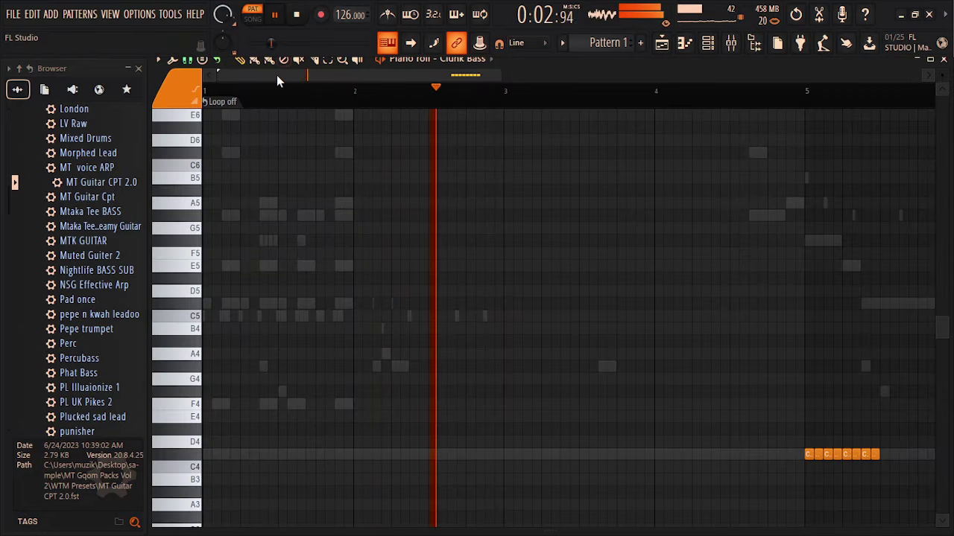
left_click_drag(277, 74, 479, 97)
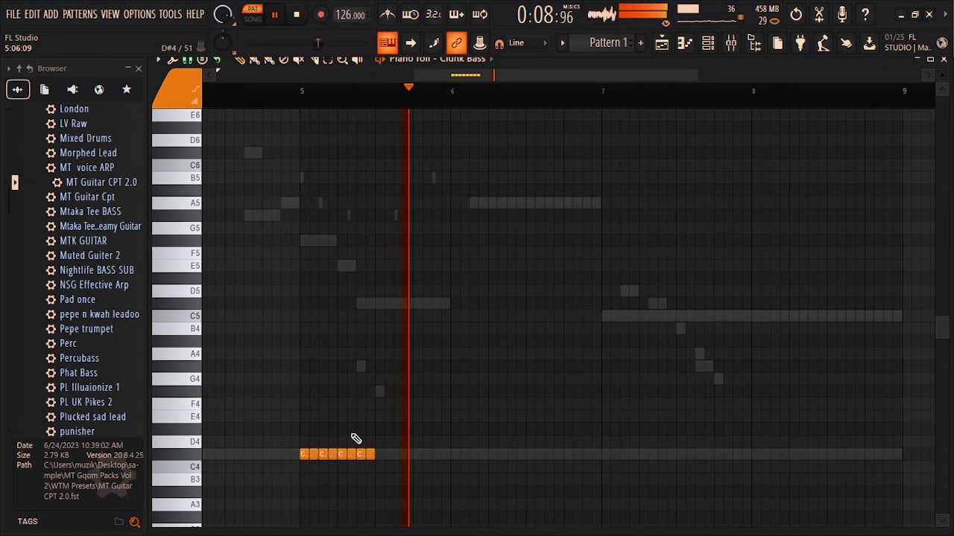
key("ctrl+Up")
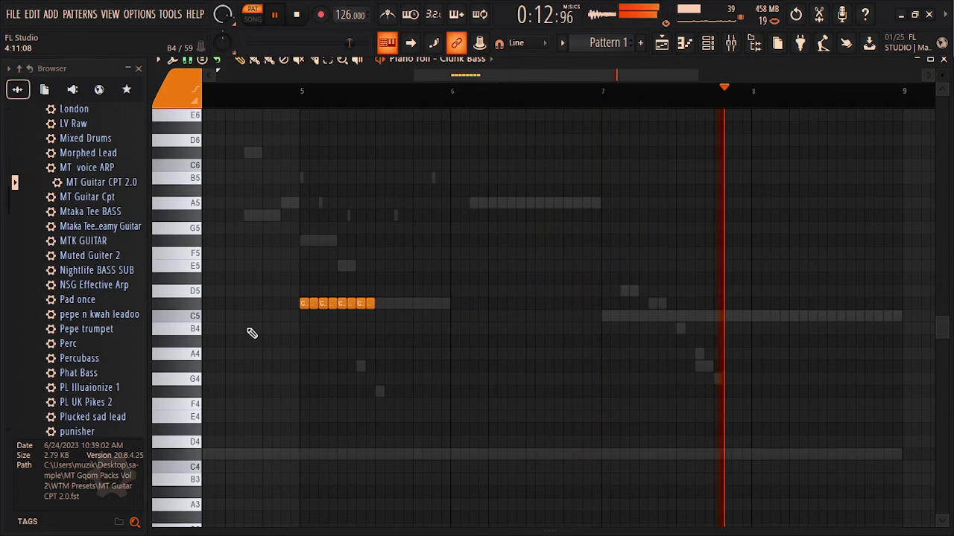
- Add a six-step C#5 note at 4:11 leading into the Clunk Bass notes at bar 5, and close the piano roll
left_click(242, 303)
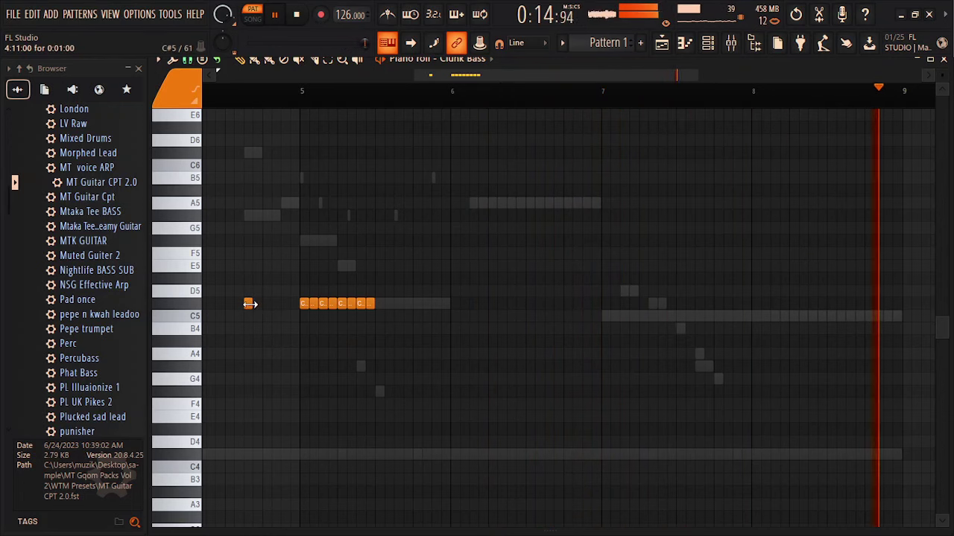
left_click_drag(248, 303, 283, 303)
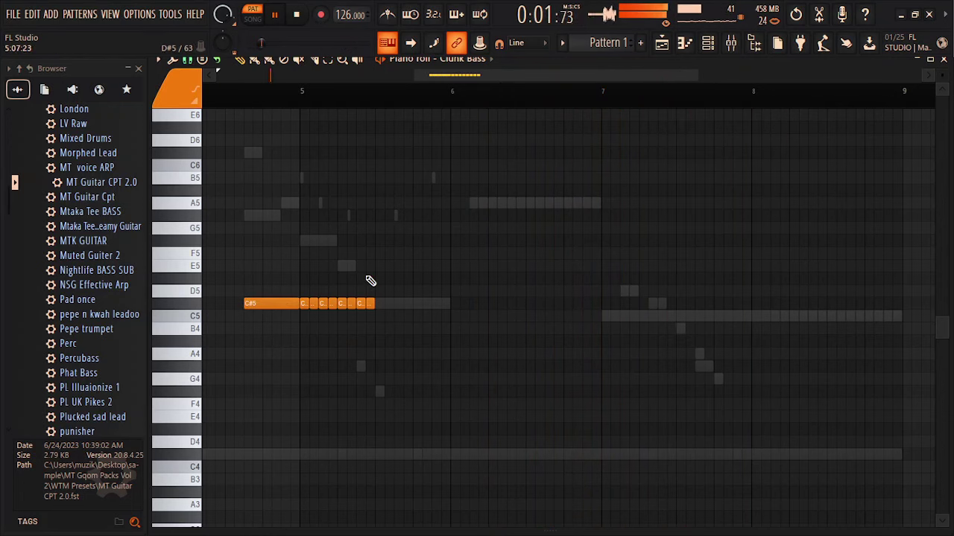
left_click(944, 60)
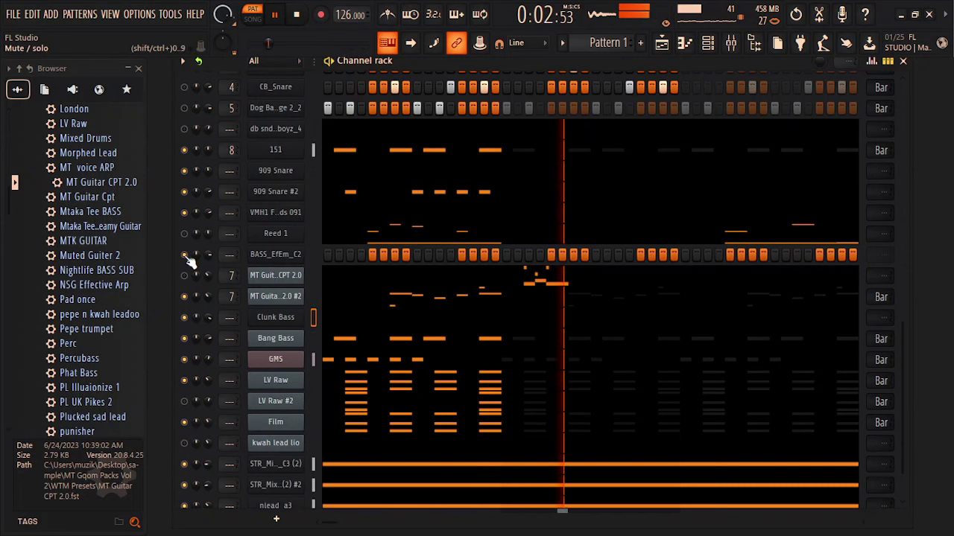
- In the BASS_EfEm_C2 piano roll, place three-step C#4 notes at steps 3 and 7 of bars 1 to 3 and a 14-step C#4 at 4:03
right_click(301, 254)
left_click(334, 256)
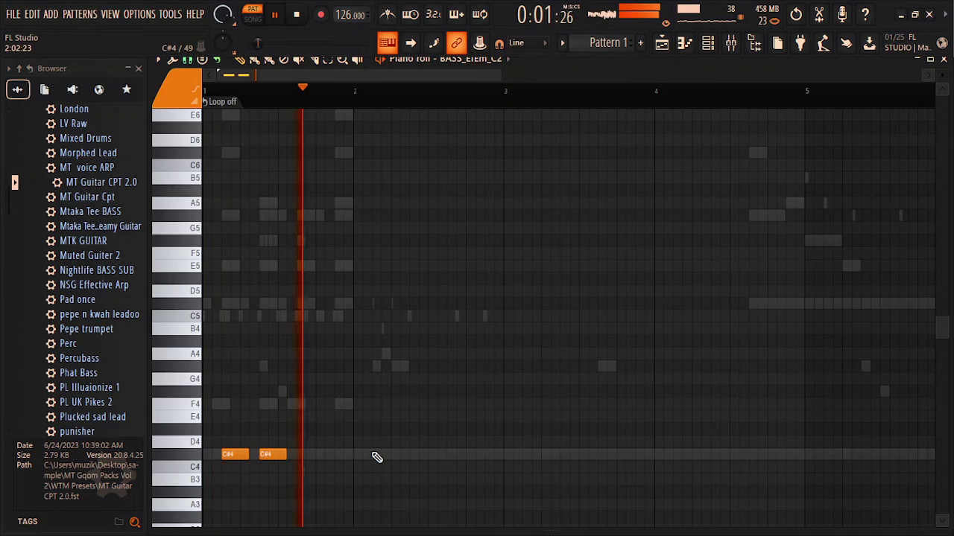
left_click(377, 455)
left_click(412, 455)
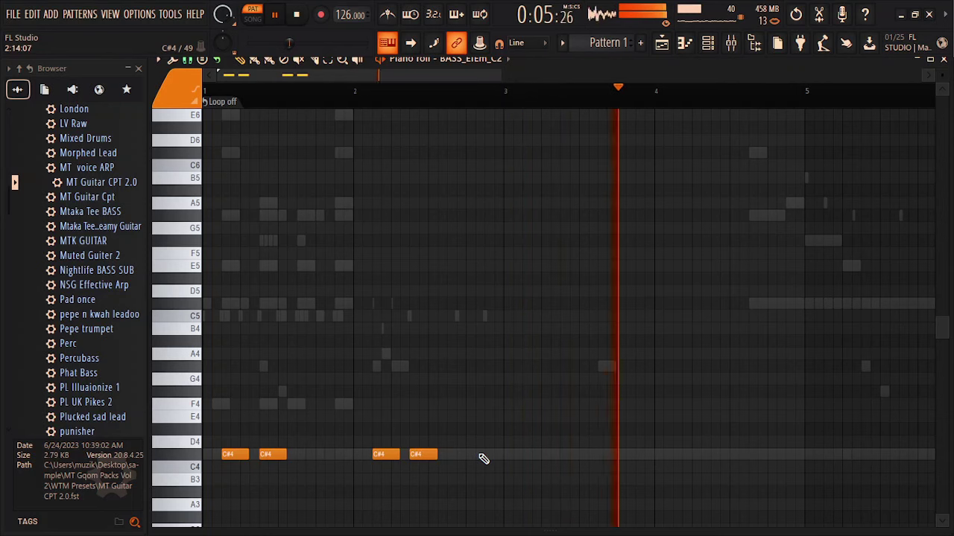
left_click(526, 455)
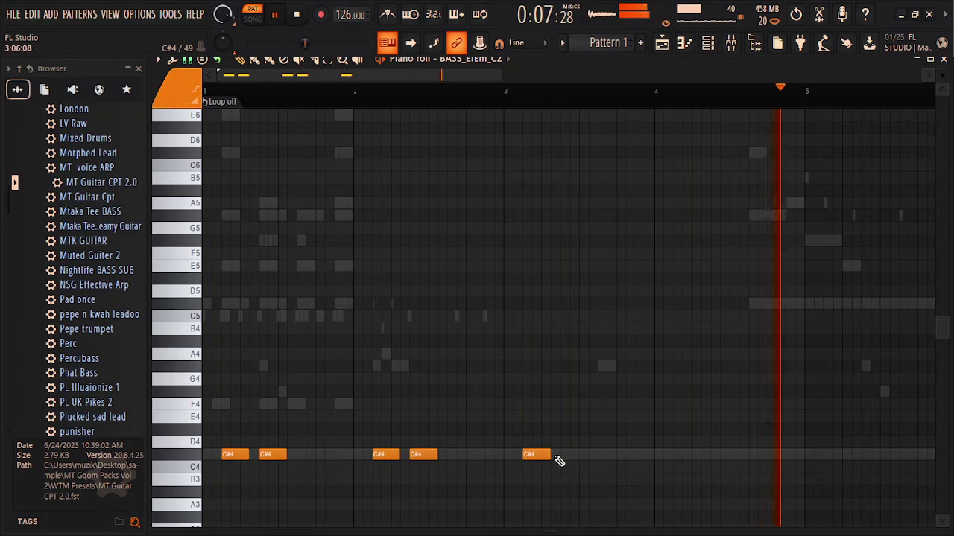
left_click(559, 455)
left_click(674, 454)
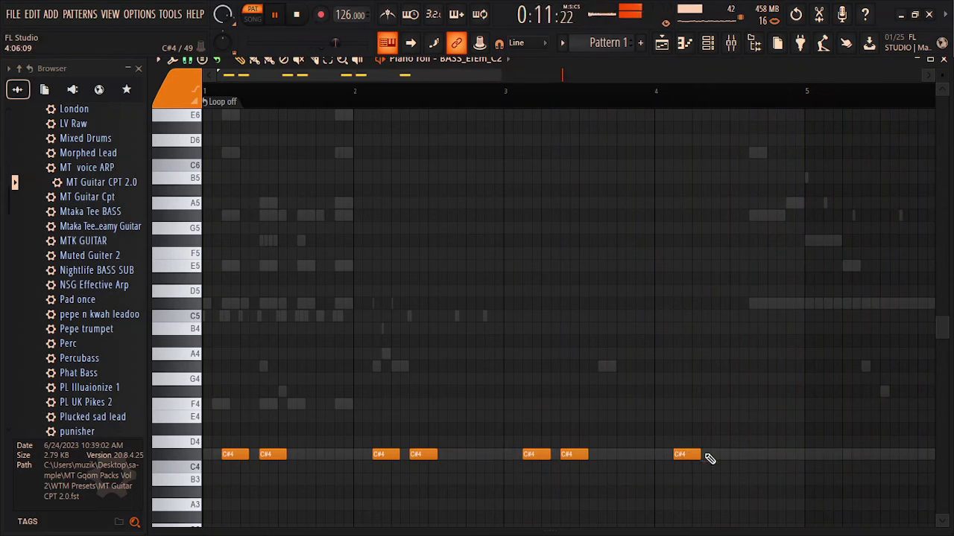
left_click_drag(700, 455, 795, 460)
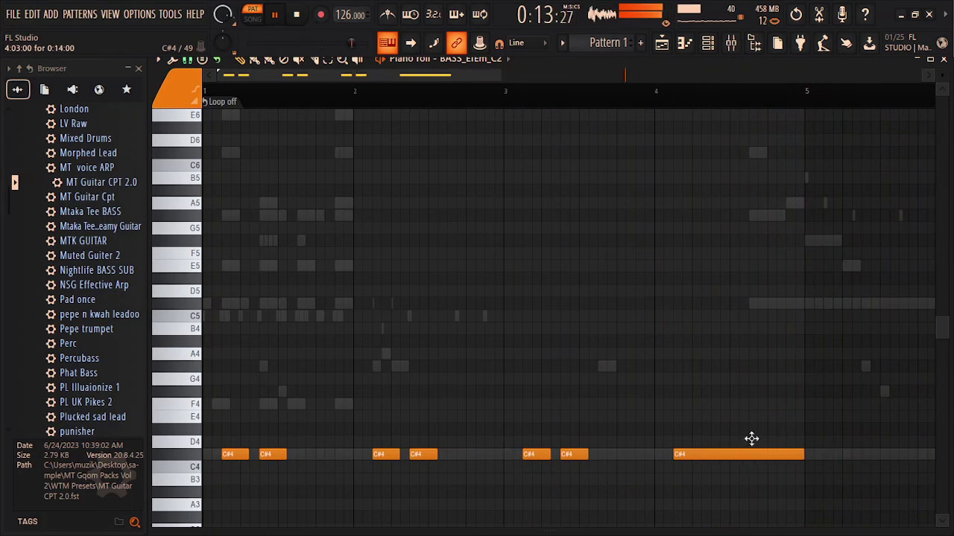
- Add a one-step C#5 slide note at 4:03 above the long bass note and raise it one octave to C#6
left_click(675, 304)
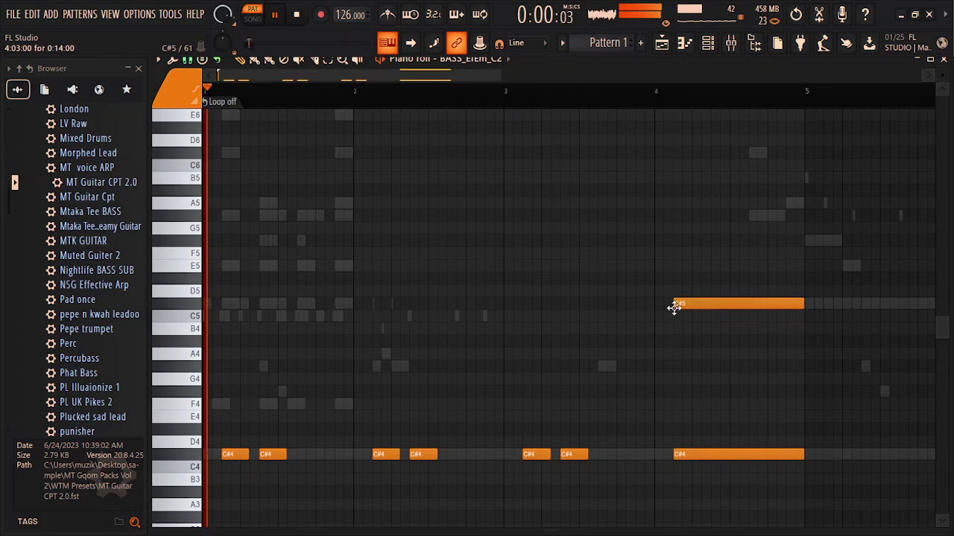
left_click_drag(700, 310, 674, 307)
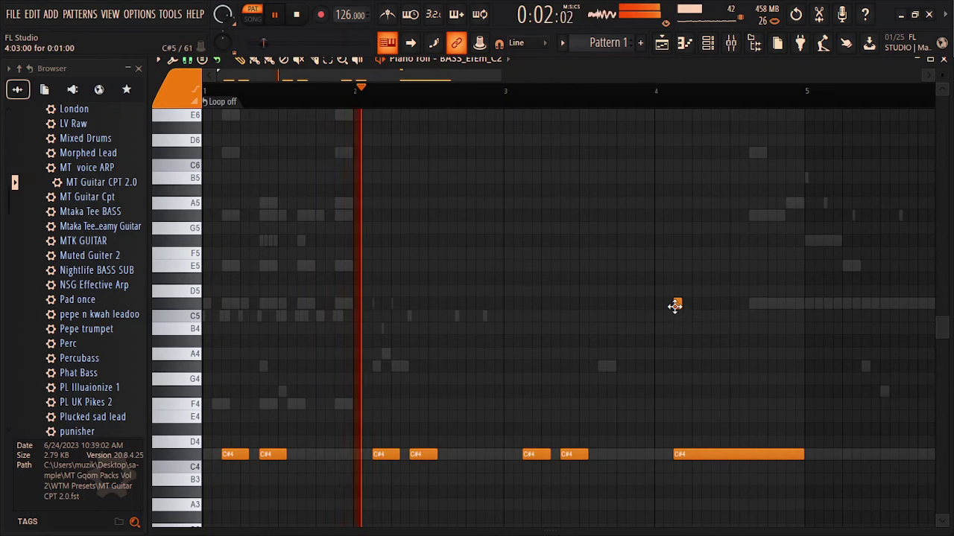
double_click(674, 307)
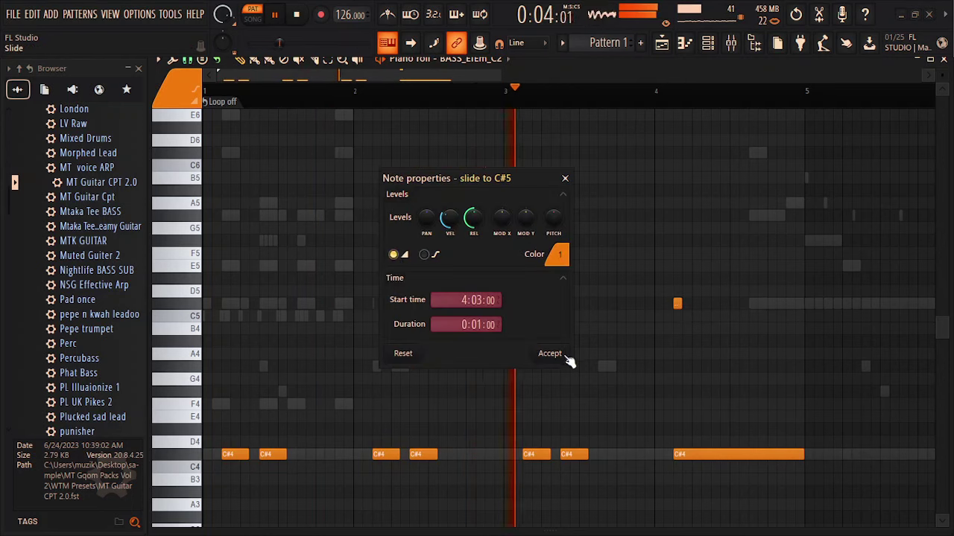
left_click(565, 359)
key("ctrl+Up")
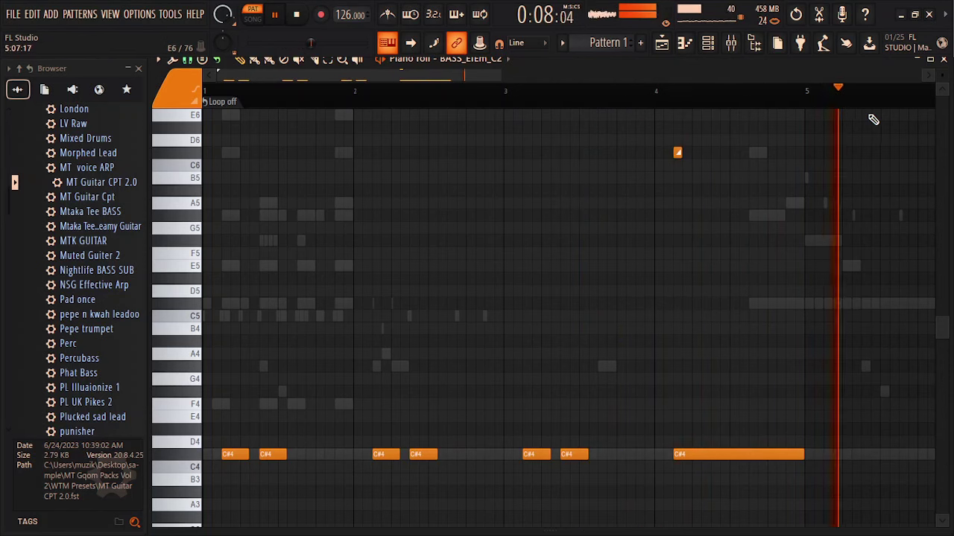
- Repeat the four-bar bass phrase from bar 5, lower all its notes one octave, and close the piano roll
left_click_drag(868, 114, 228, 508)
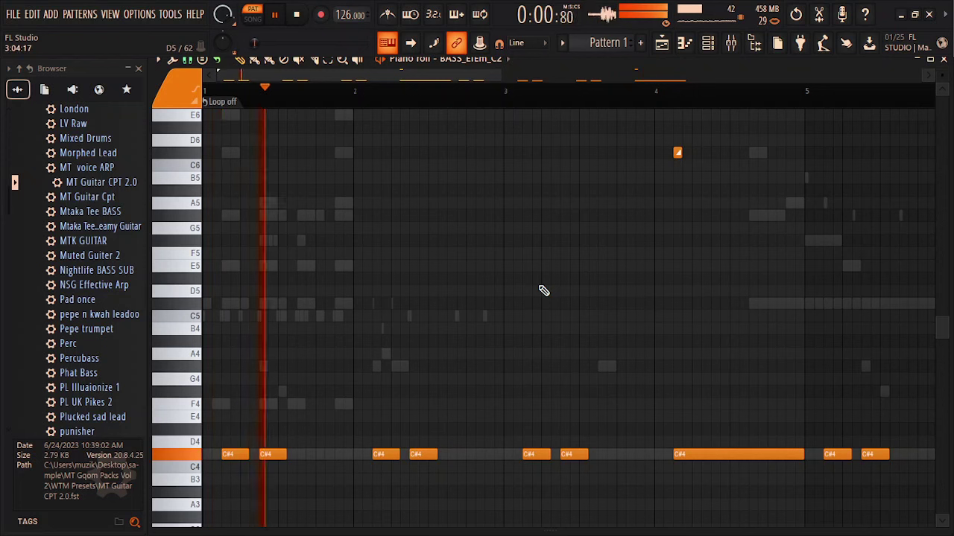
key("ctrl+Down")
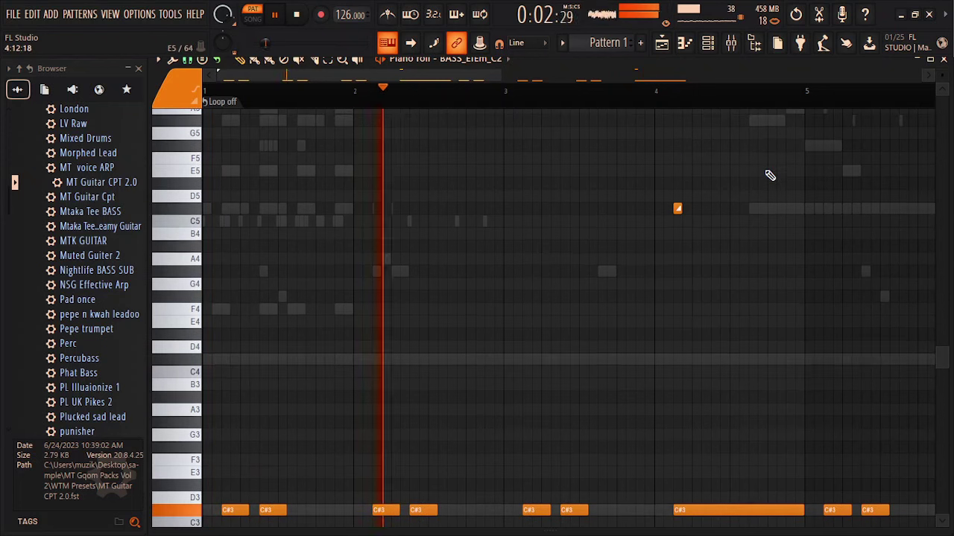
left_click(943, 60)
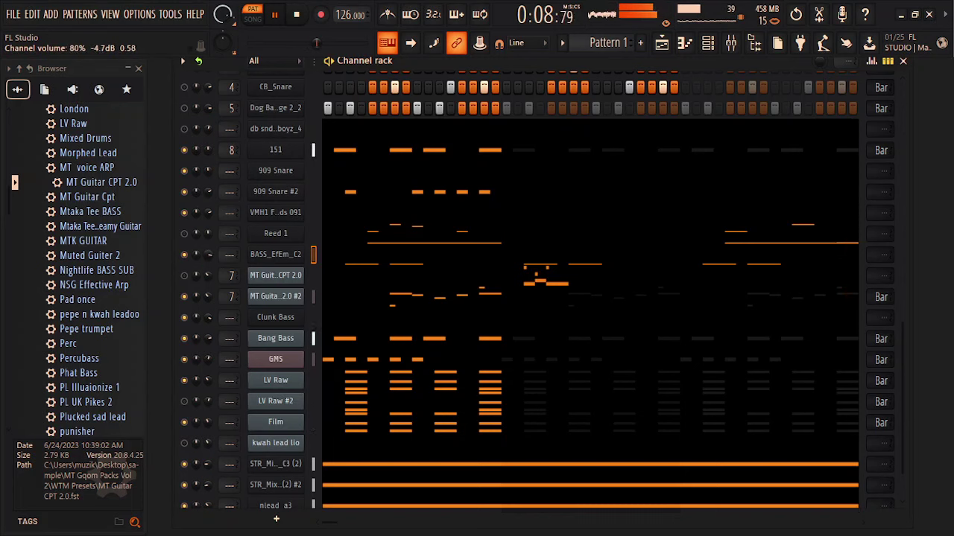
- Route BASS_EfEm_C2 to free mixer track 9 and load Fruity Blood Overdrive in its first effect slot
left_click(262, 256)
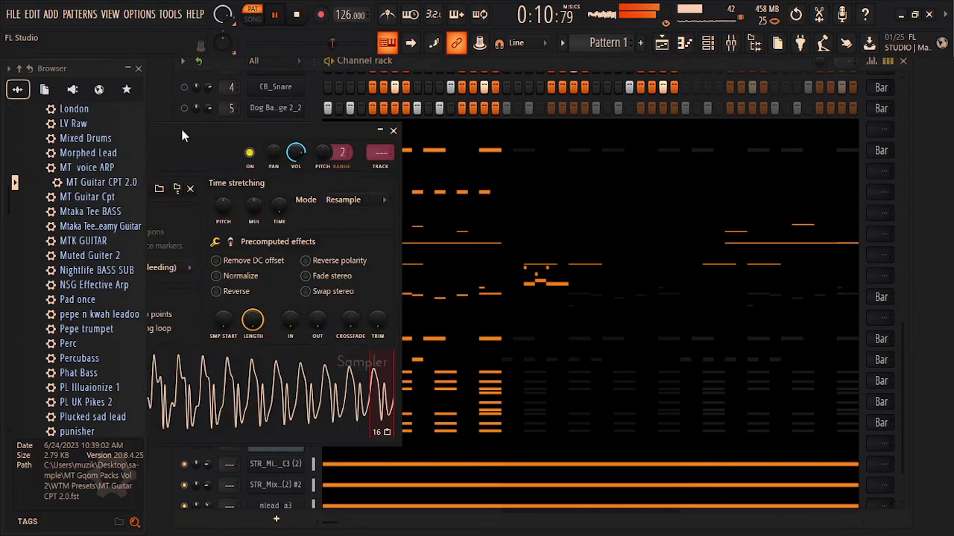
left_click(156, 140)
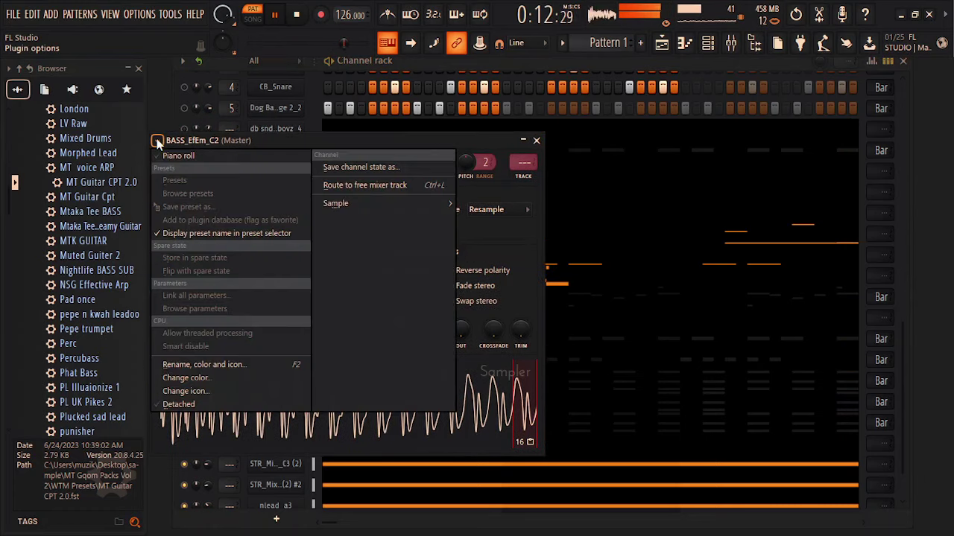
left_click(343, 186)
left_click(795, 126)
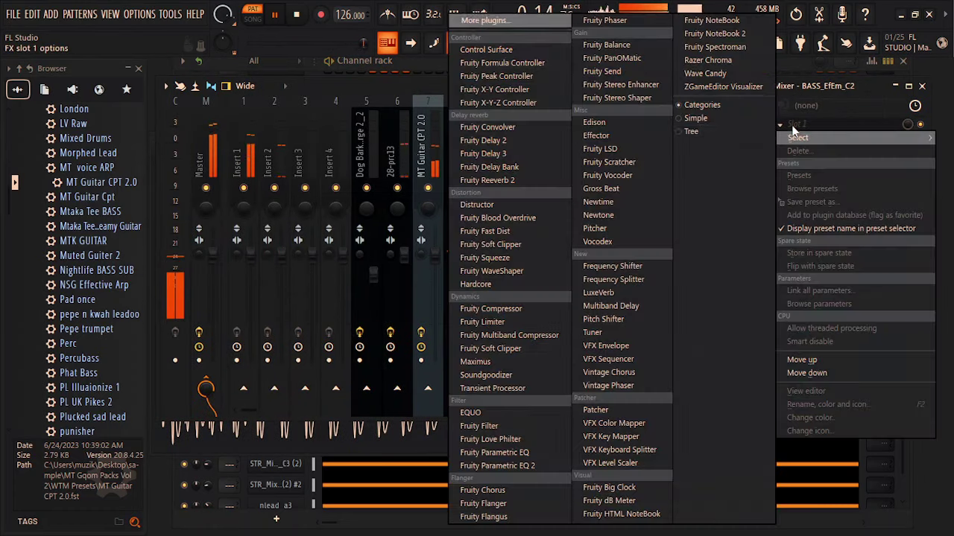
left_click(527, 218)
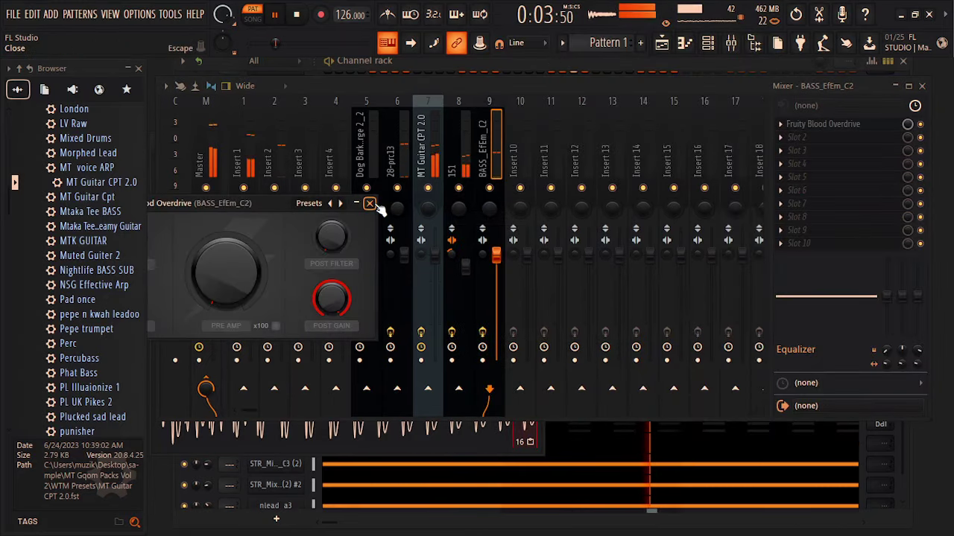
left_click(369, 203)
- Load Fruity Stereo Enhancer in the bass track's slot 2, adjust its separation, phase offset and volume, and set the track fader to 94%
left_click(788, 137)
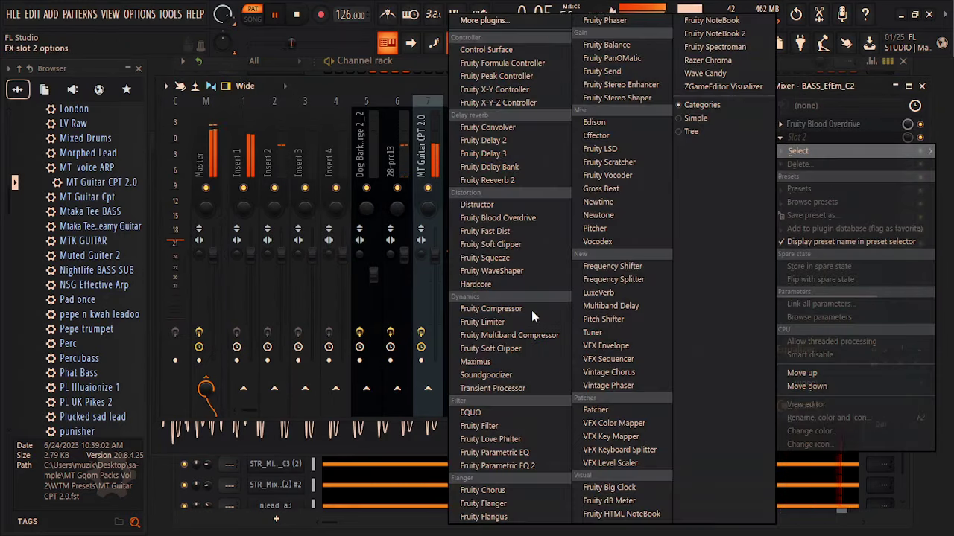
left_click(652, 85)
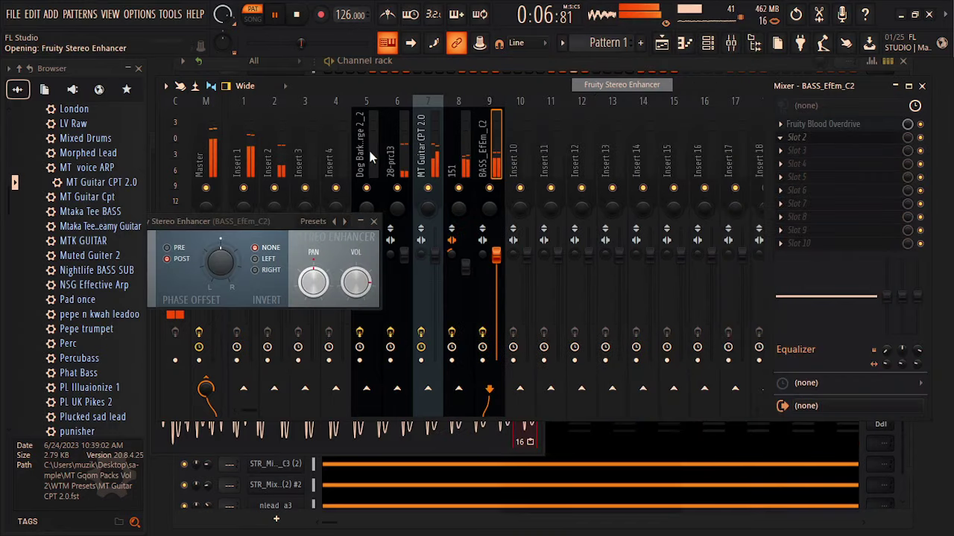
left_click_drag(285, 218, 479, 178)
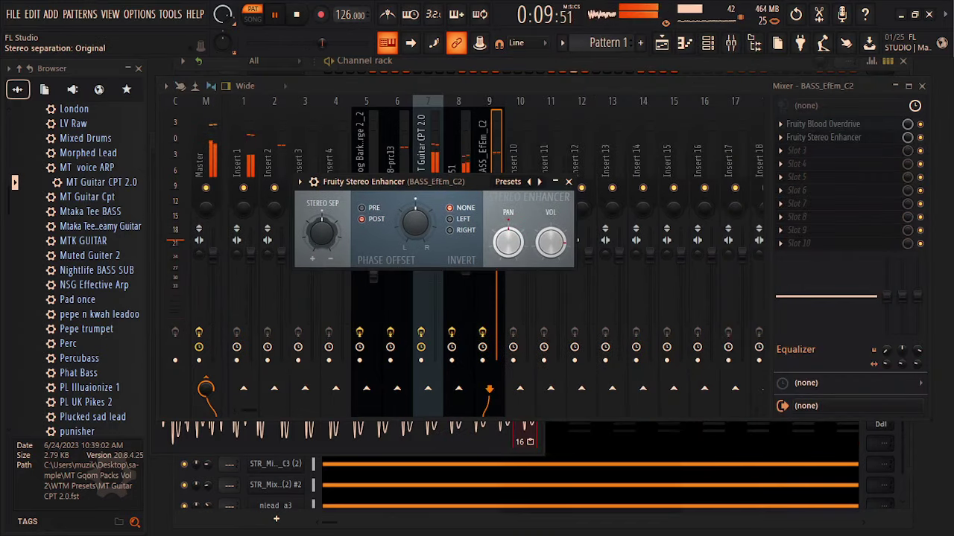
mouse_move(322, 232)
left_mouse_down()
mouse_move(322, 246)
mouse_move(318, 235)
left_mouse_up()
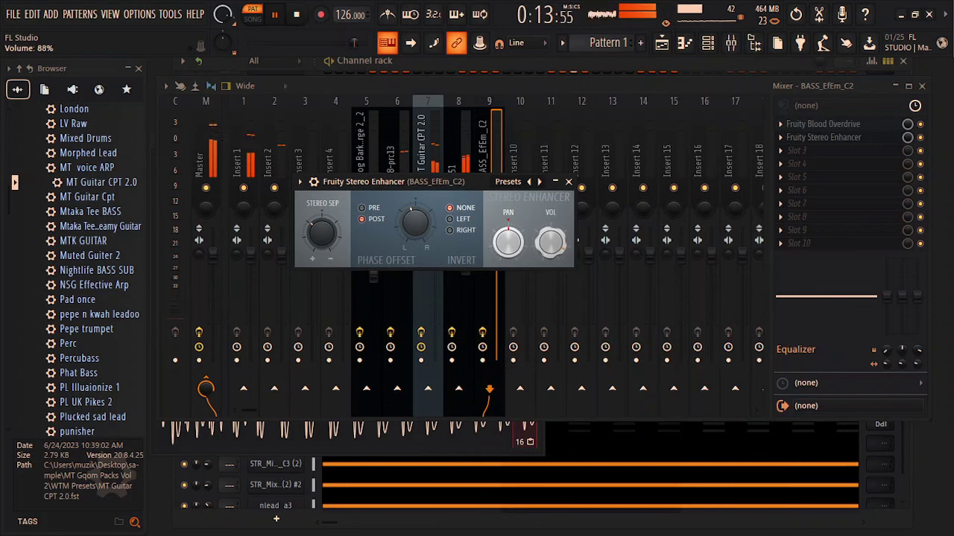
left_click_drag(551, 242, 550, 236)
left_click(569, 181)
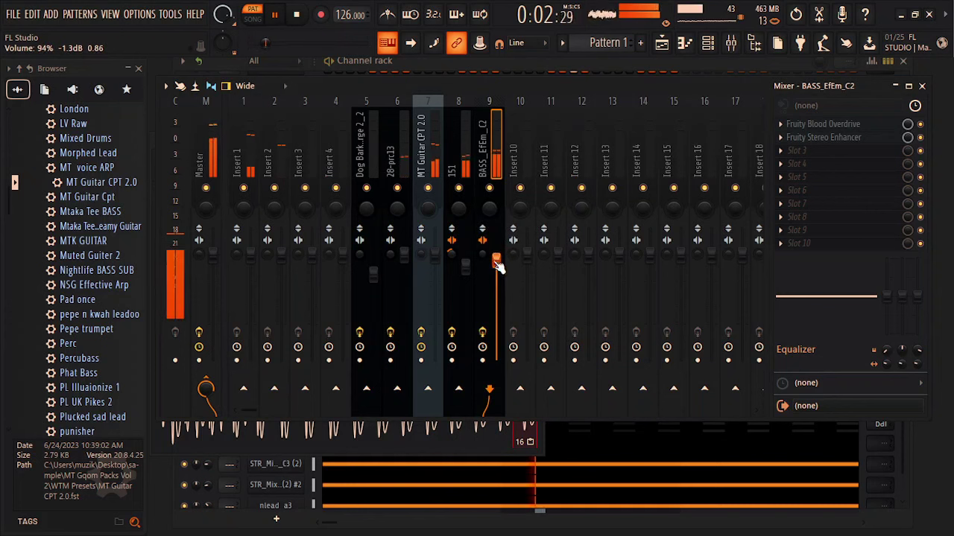
- Load Fruity Blood Overdrive in slot 3 of the Master track, and close the mixer and the BASS_EfEm_C2 channel settings
left_click(210, 141)
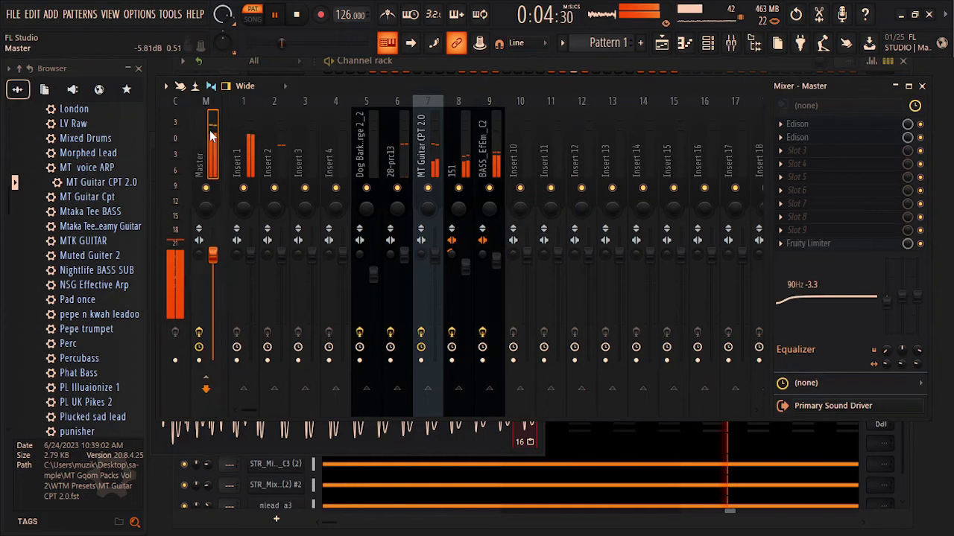
left_click(788, 151)
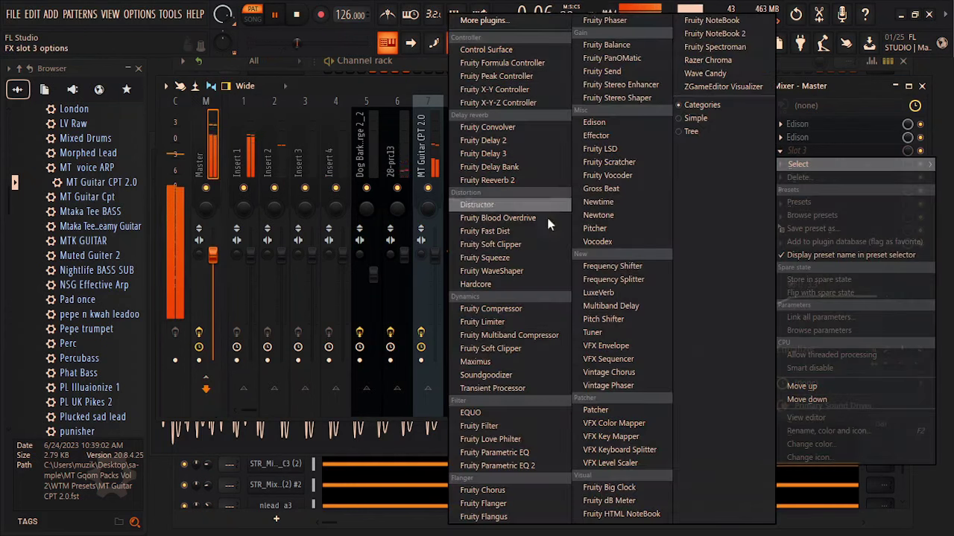
left_click(520, 219)
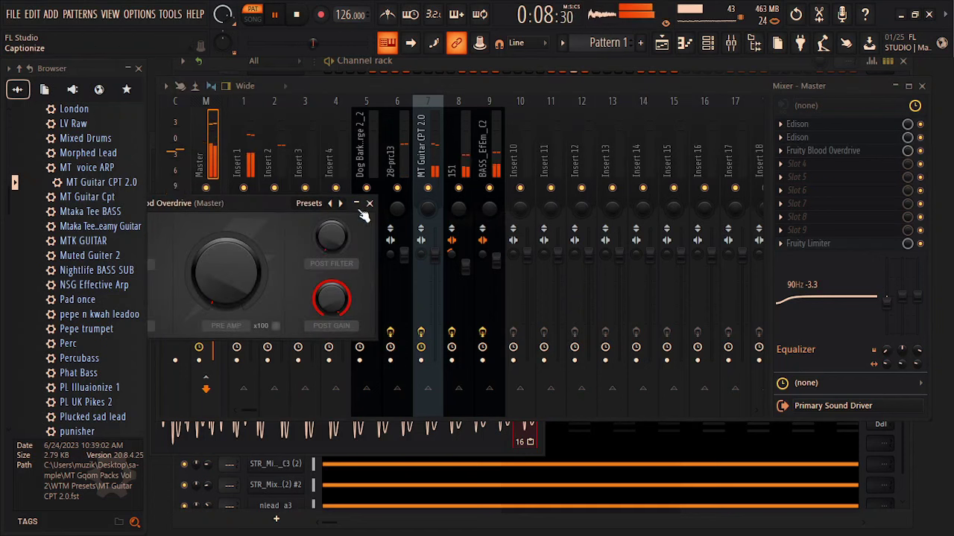
left_click(369, 204)
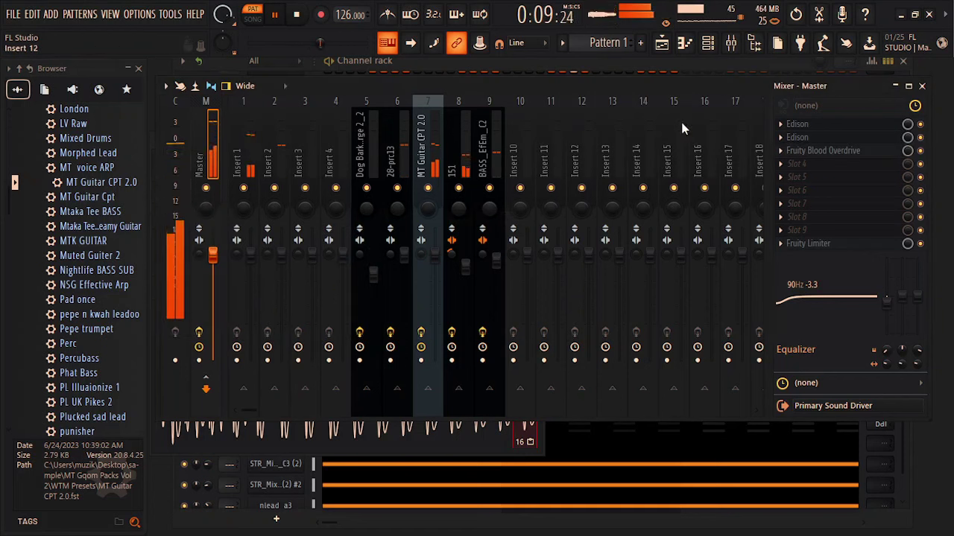
left_click(922, 86)
left_click(537, 140)
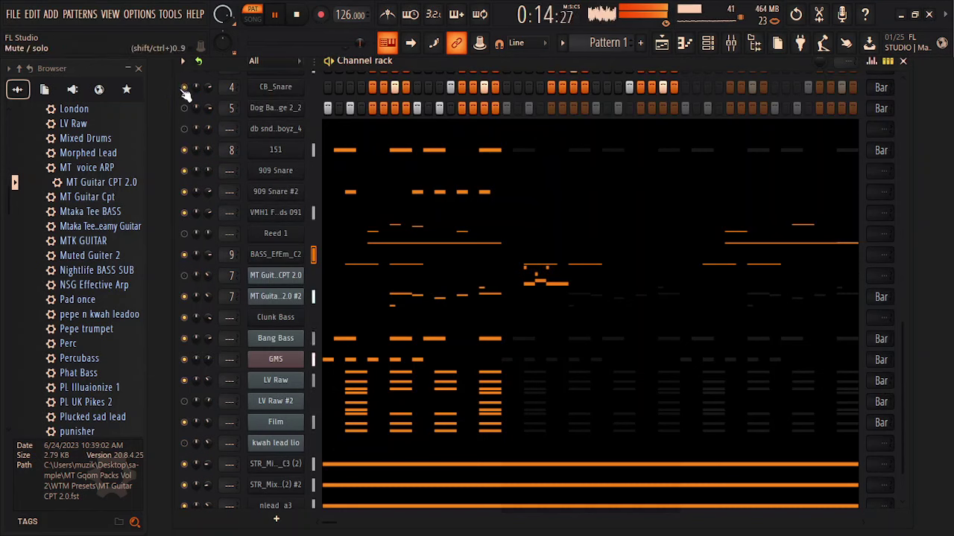
- Unmute CB_Snare and LV Raw #2, and add two-step notes A6 at 1:07, F#6 at 1:09 and G#6 at 1:11 to LV Raw #2
key("space")
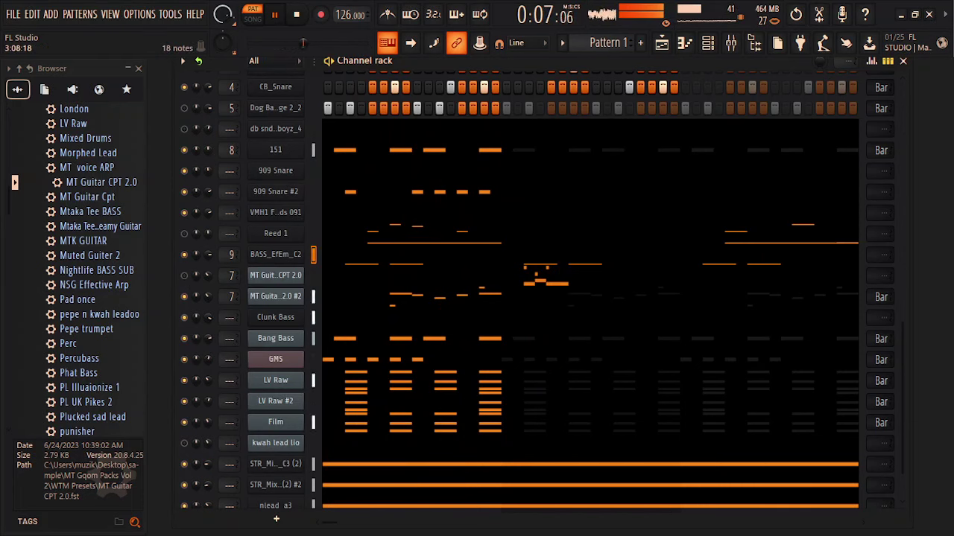
scroll(898, 155, "up", 5)
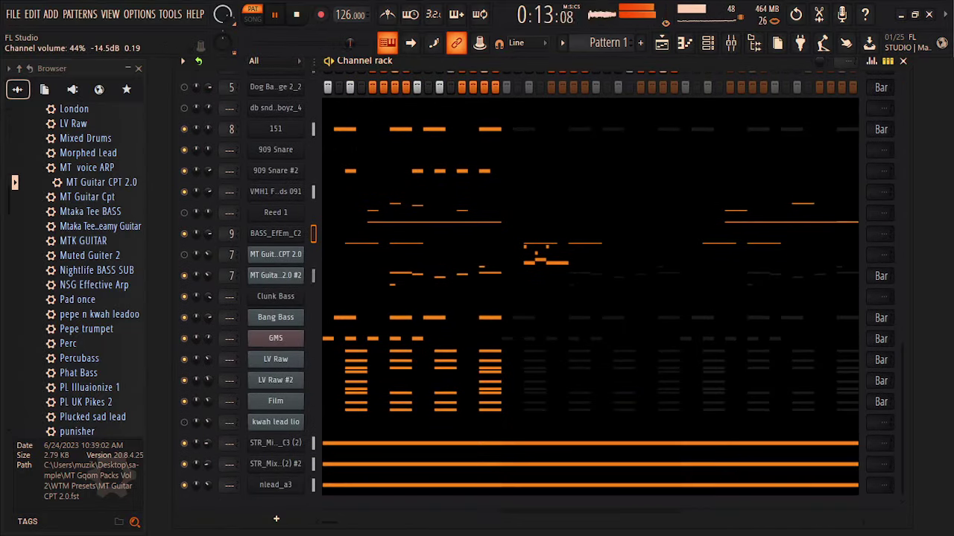
left_click(350, 383)
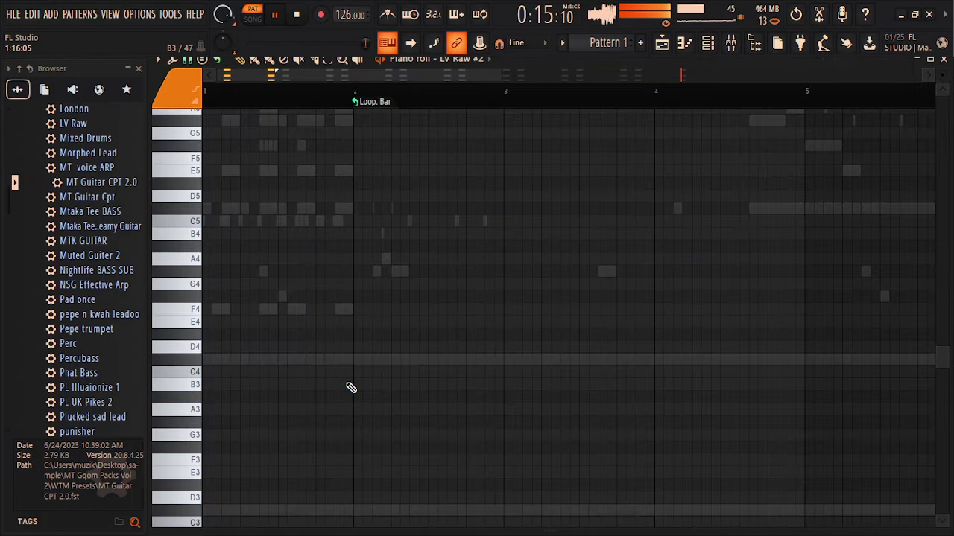
scroll(933, 311, "up", 2)
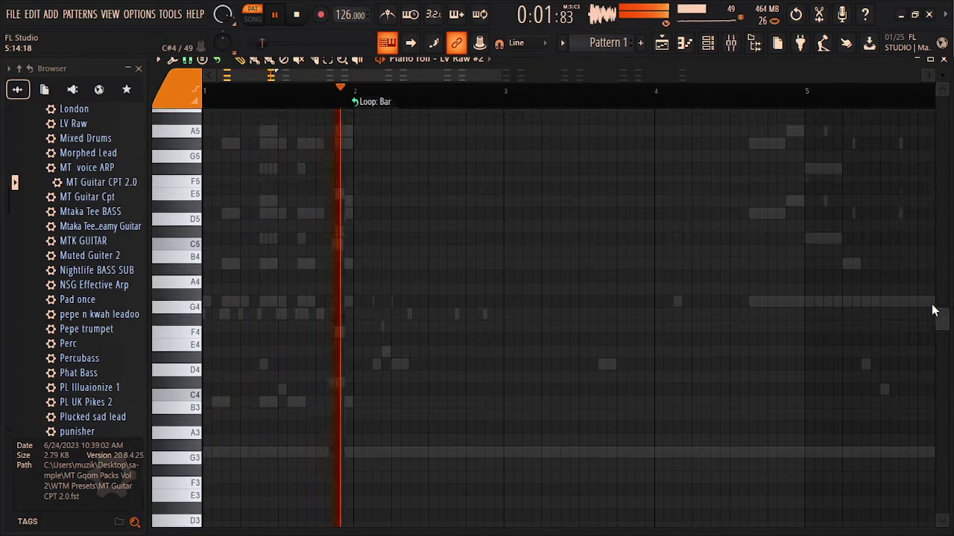
left_click_drag(940, 313, 941, 249)
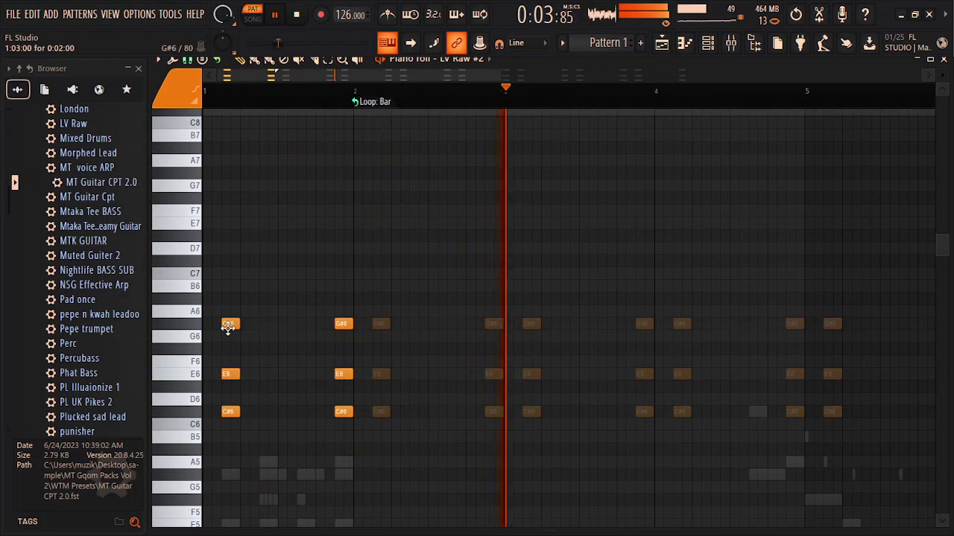
left_click(266, 310)
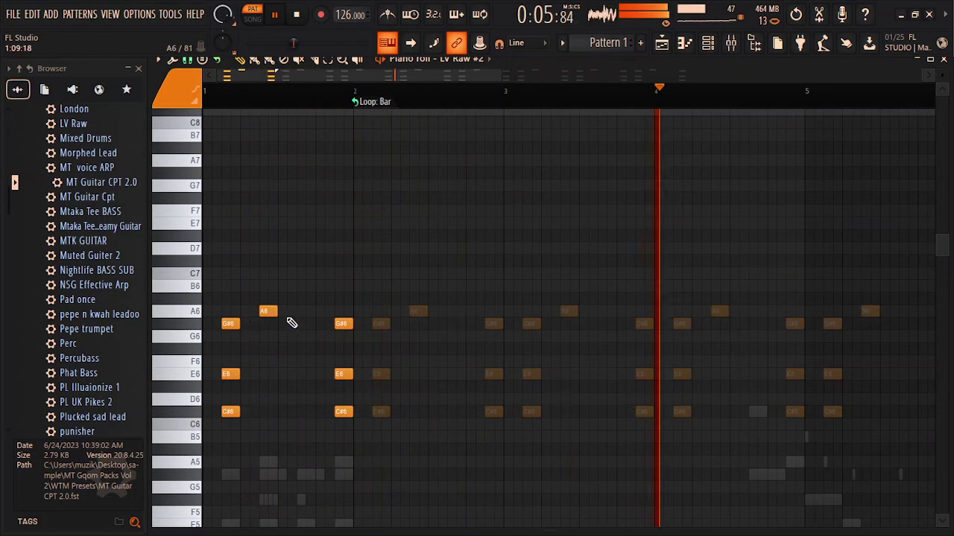
left_click(301, 323)
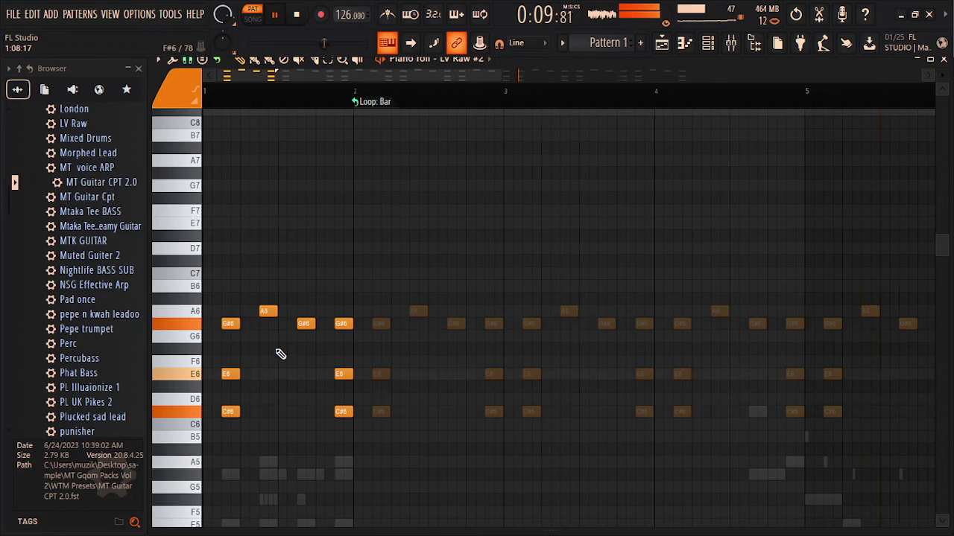
left_click(278, 349)
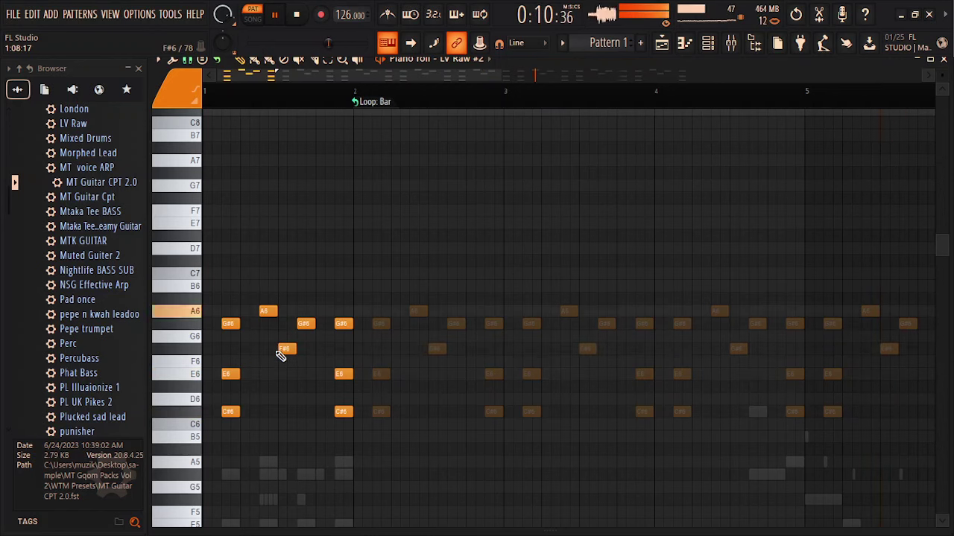
left_click(944, 58)
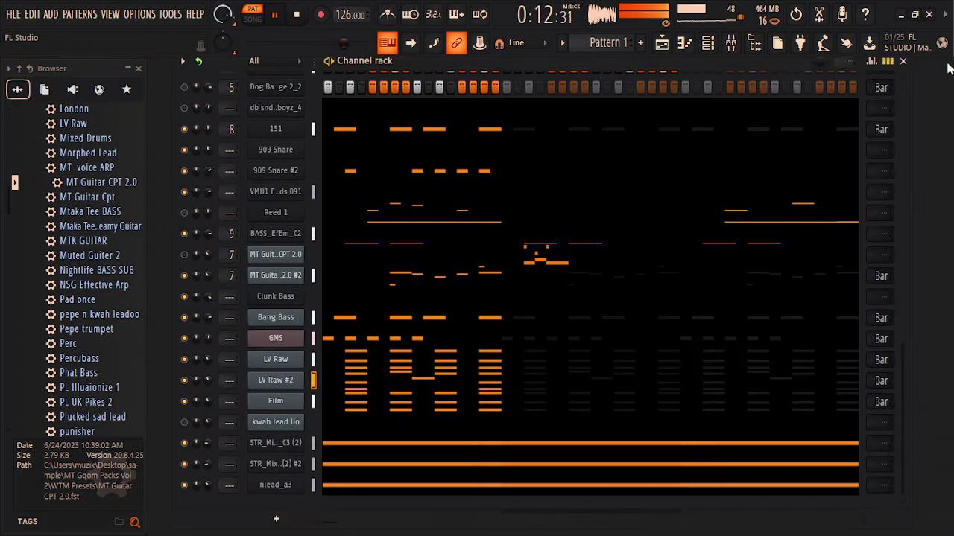
- Solo LV Raw #2, and unmute 151, BASS_EfEm_C2 and STR_Mi.._C3 (2) so they play alongside it
right_click(184, 381)
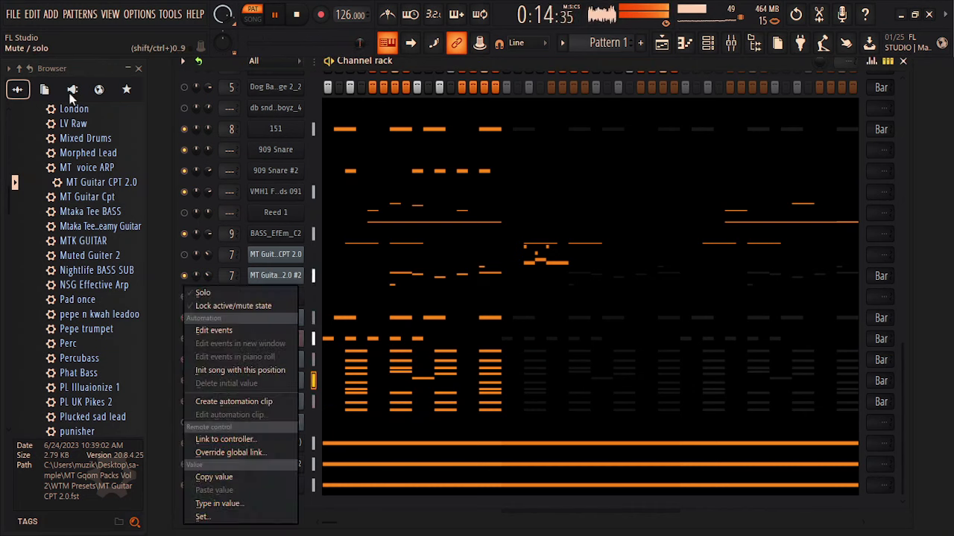
left_click(202, 295)
left_click(184, 233)
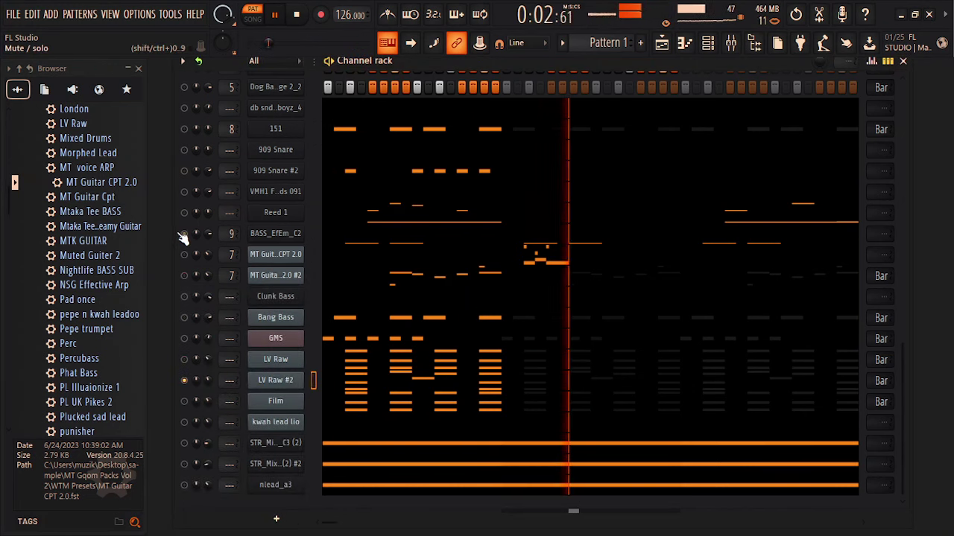
left_click(186, 443)
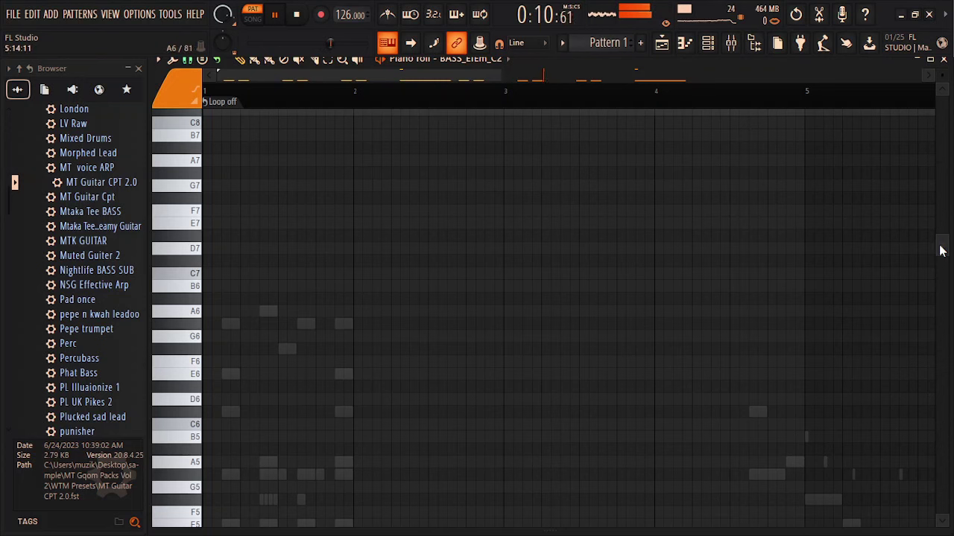
- In BASS_EfEm_C2, raise the short slide notes at the start of bars 4 and 8 by an octave to C#6
left_click_drag(940, 251, 946, 373)
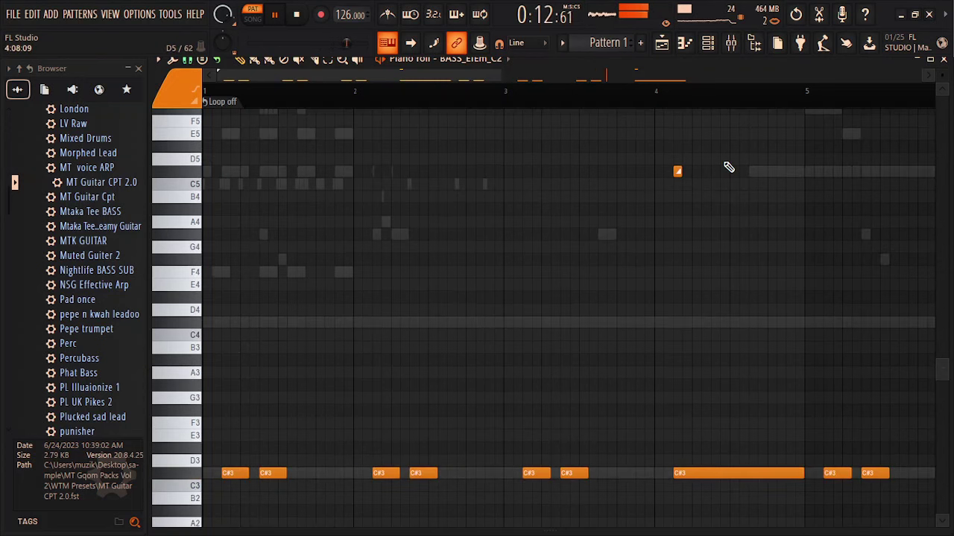
scroll(661, 191, "up", 3)
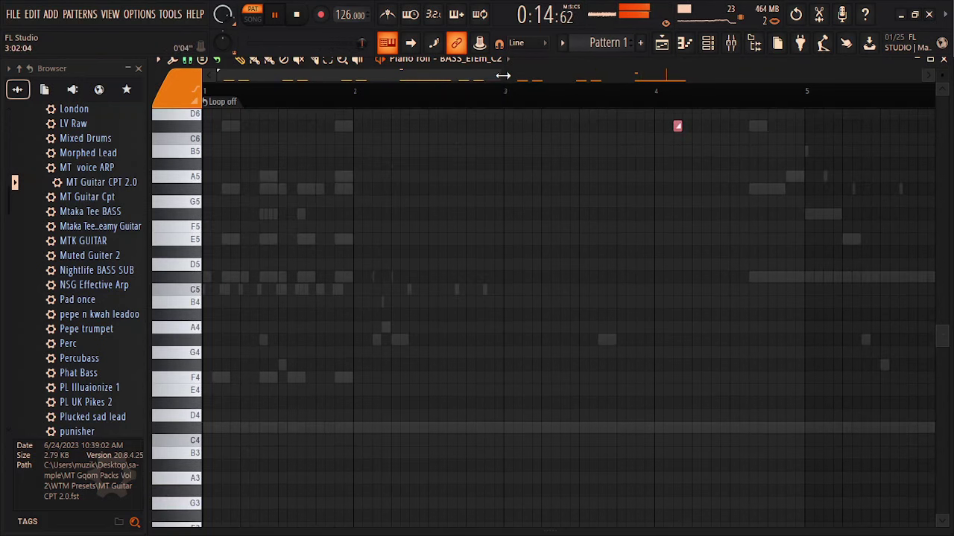
left_click_drag(503, 75, 857, 104)
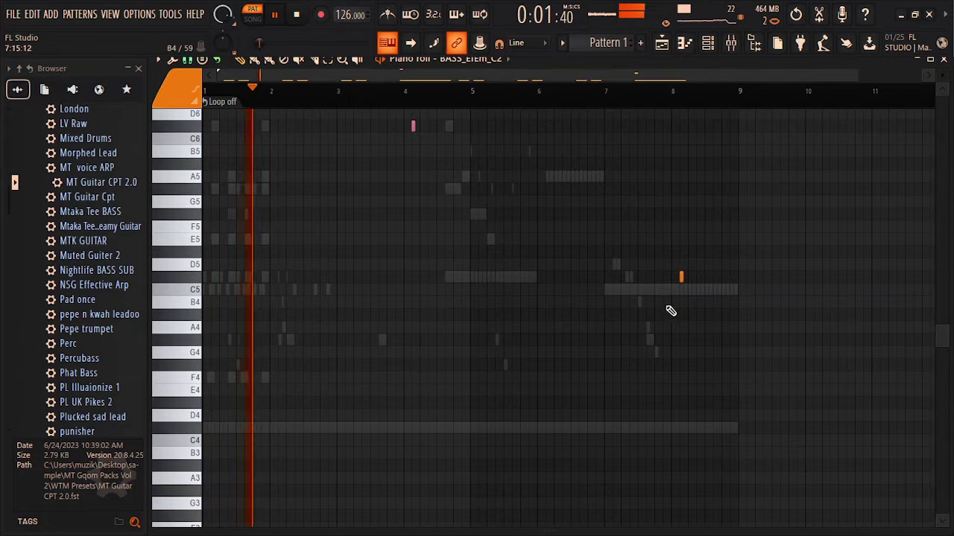
key("ctrl+Up")
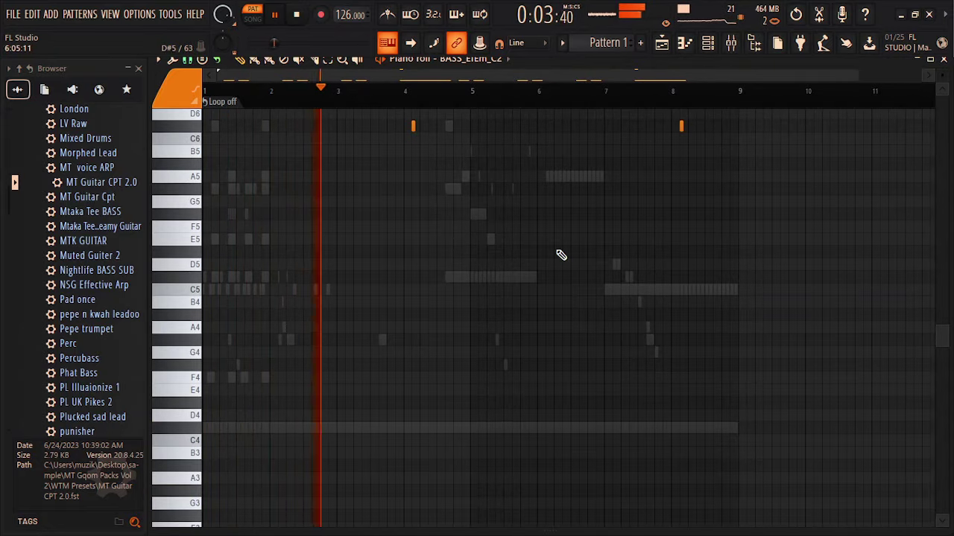
left_click_drag(943, 336, 943, 417)
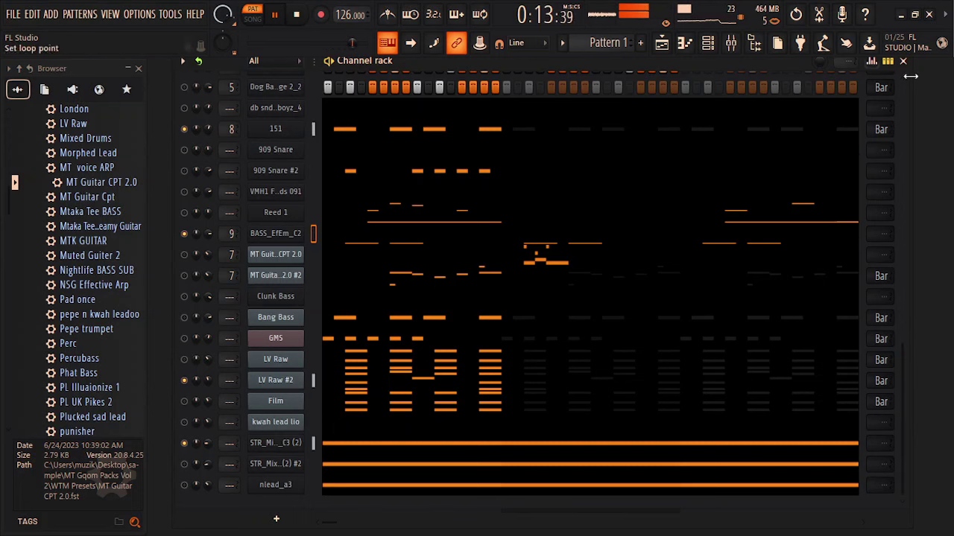
- Unmute The Gqo..ms]_5, 54Tam1Ht5 (2), The G..ocals]_4, 5Y_Tom, 28-prc13, both 909 Snare channels, MT Guitar CPT 2.0 and Clunk Bass
left_click_drag(903, 114, 902, 90)
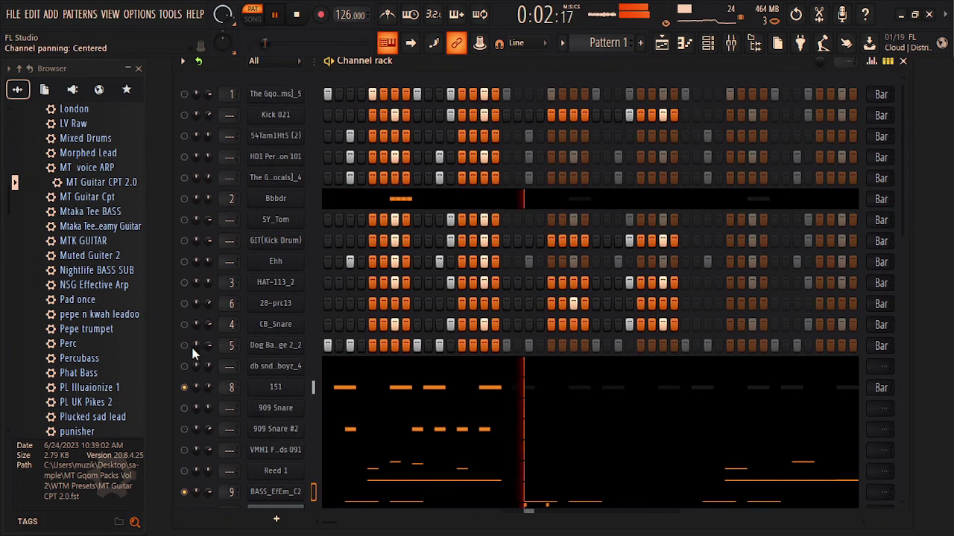
left_click(184, 179)
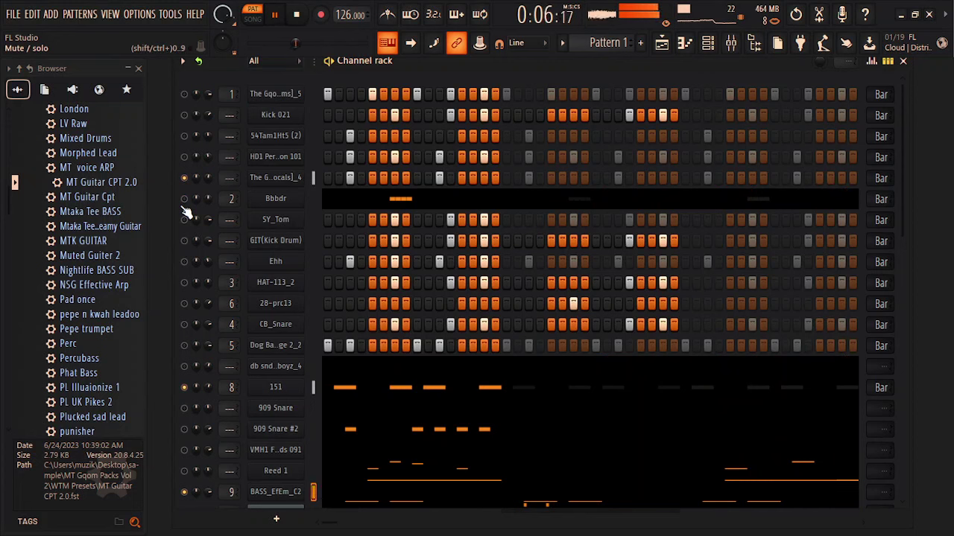
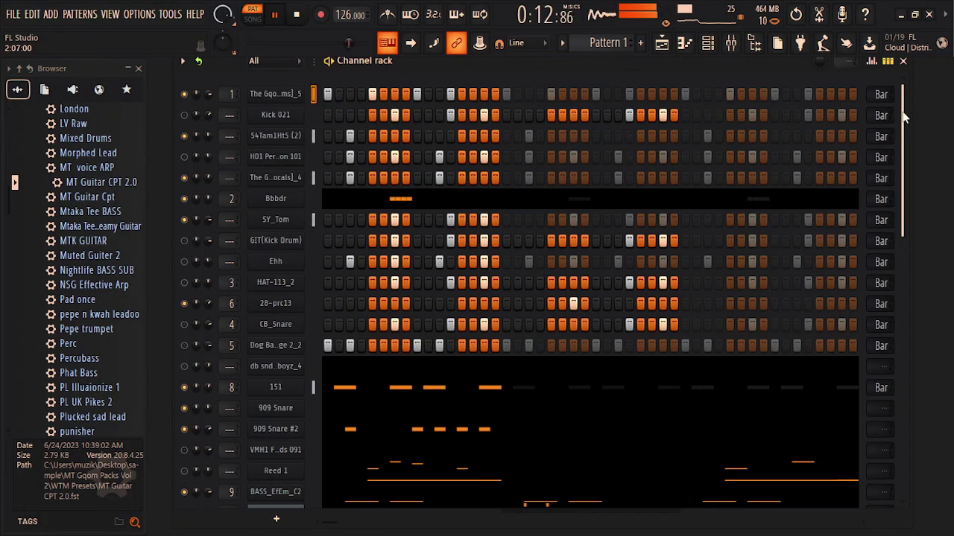
left_click_drag(903, 113, 874, 498)
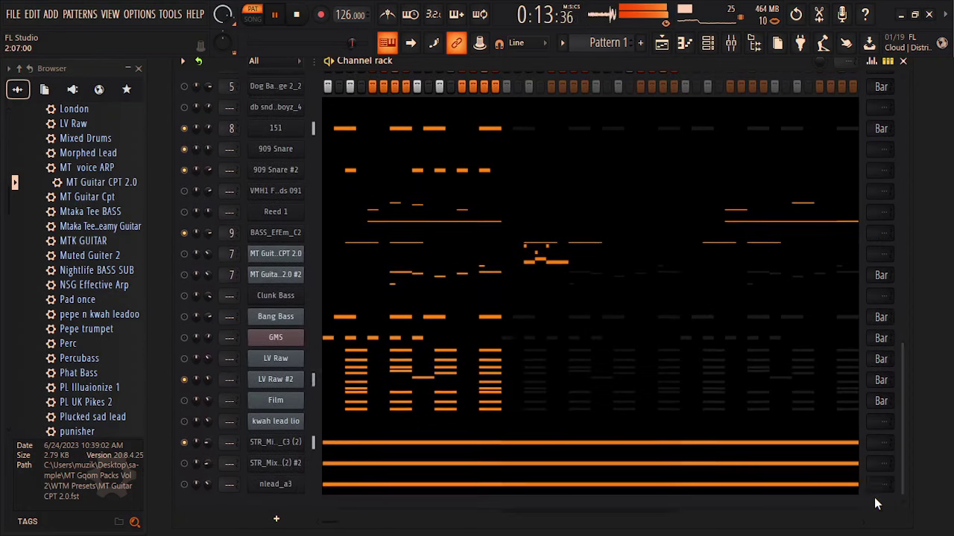
left_click(184, 254)
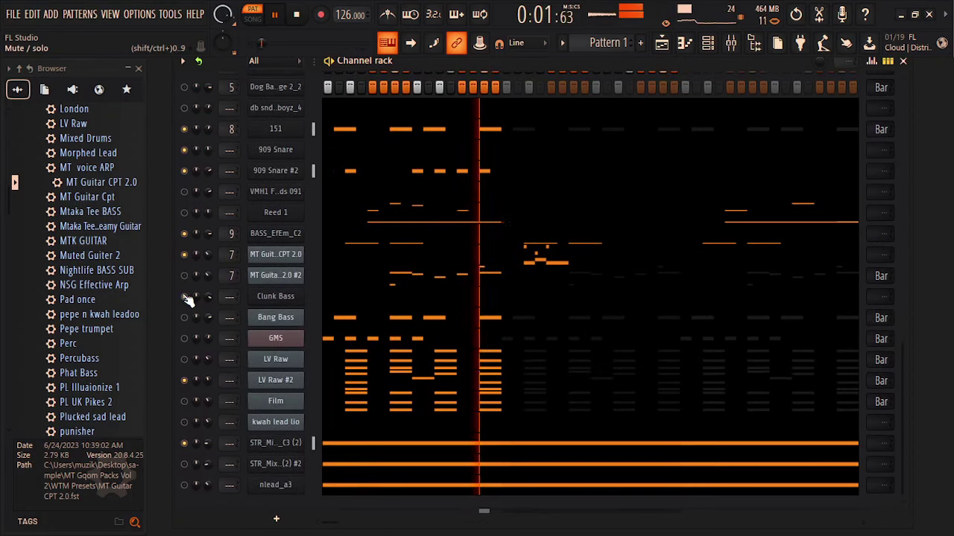
- Raise the velocity of Clunk Bass's C#5 notes around bar 5 to match the louder notes of the other channels
left_click(339, 299)
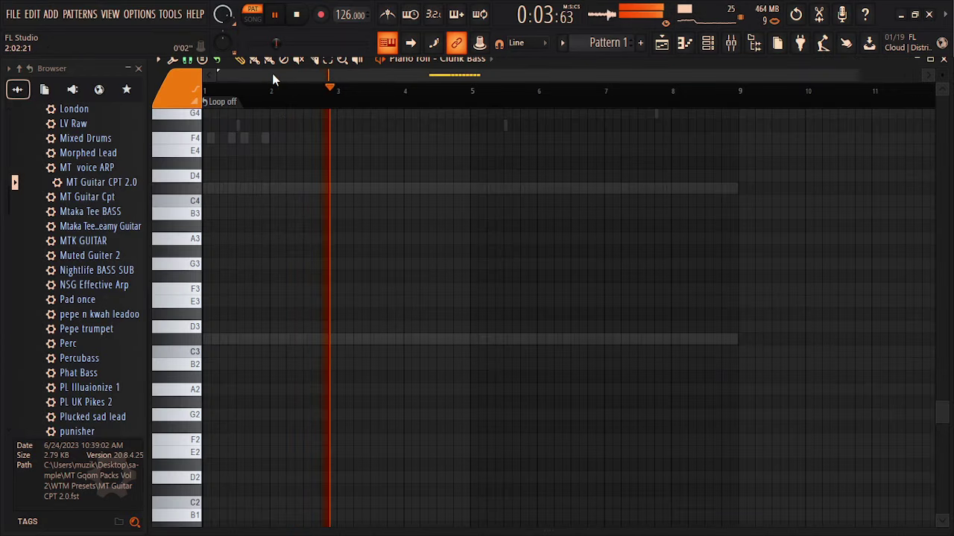
left_click_drag(273, 75, 433, 86)
left_click_drag(941, 409, 944, 292)
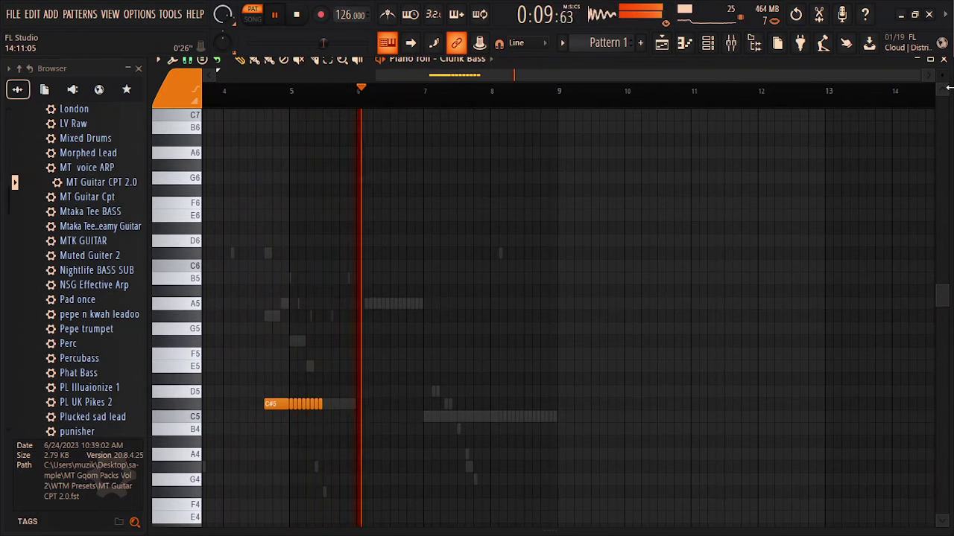
left_click(944, 60)
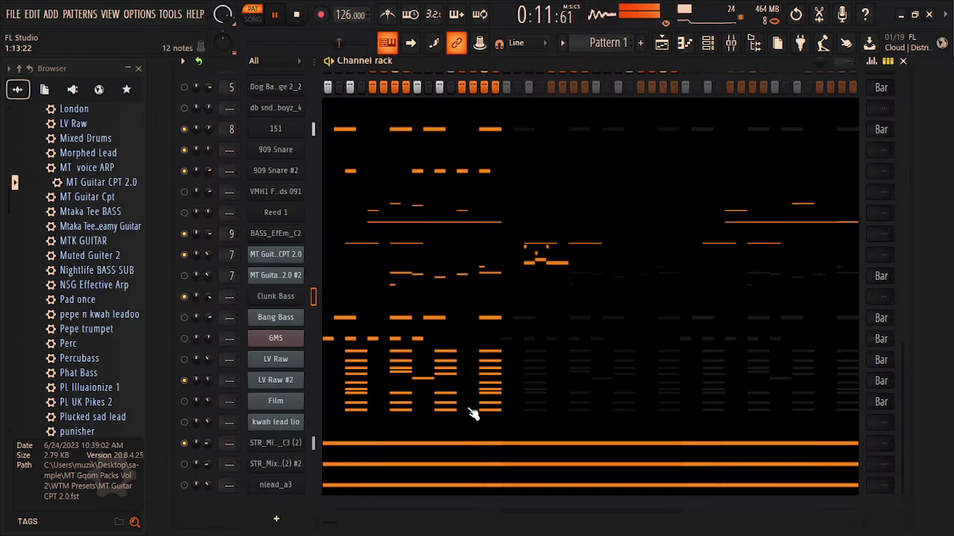
left_click(366, 305)
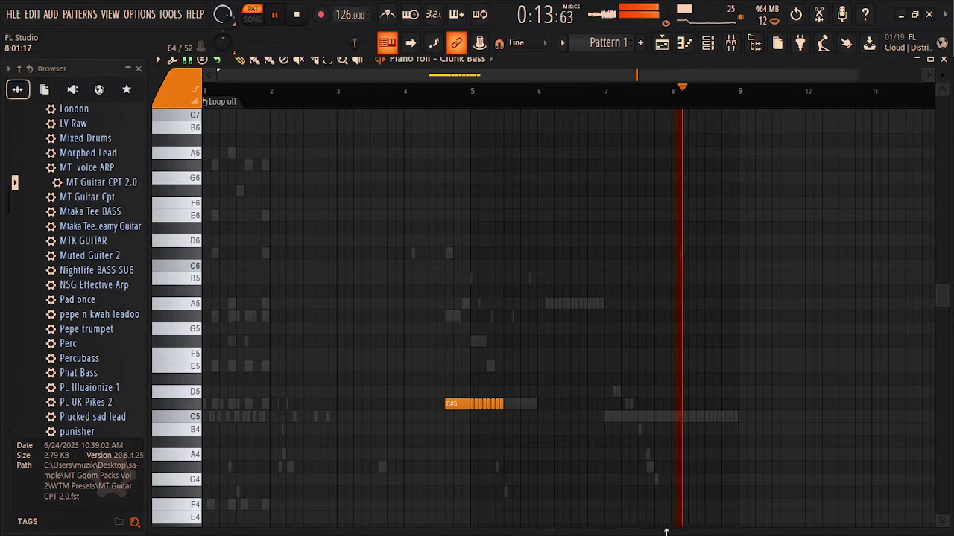
left_click_drag(662, 530, 596, 231)
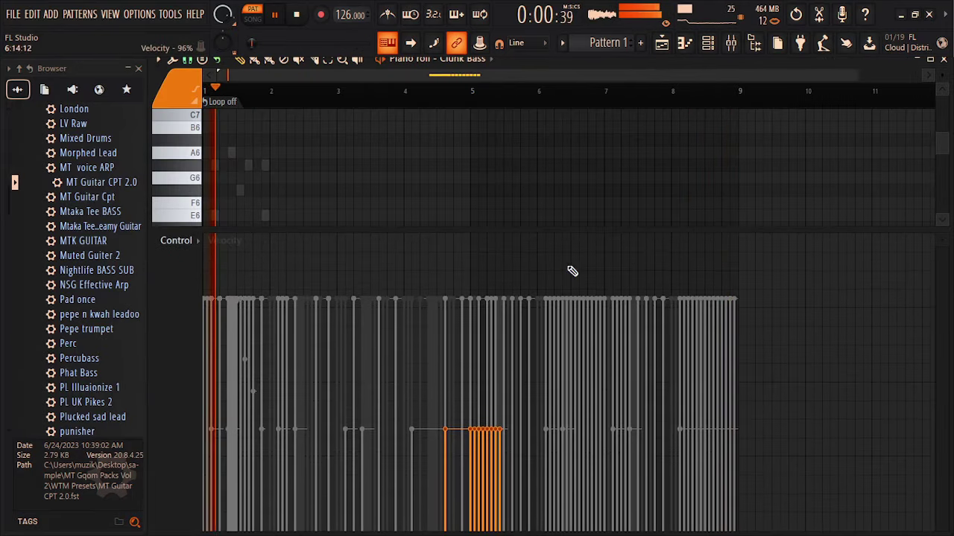
left_click_drag(483, 303, 456, 304)
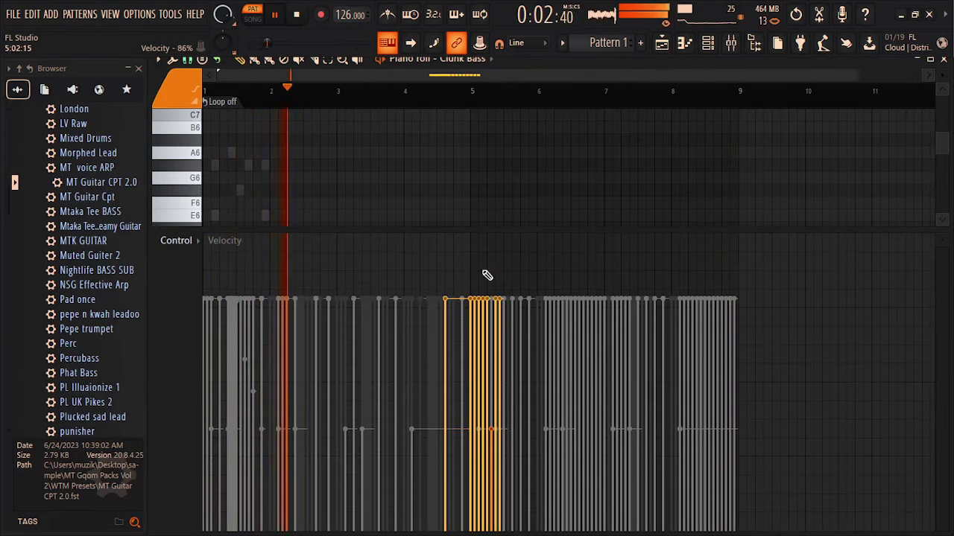
left_click_drag(508, 231, 509, 530)
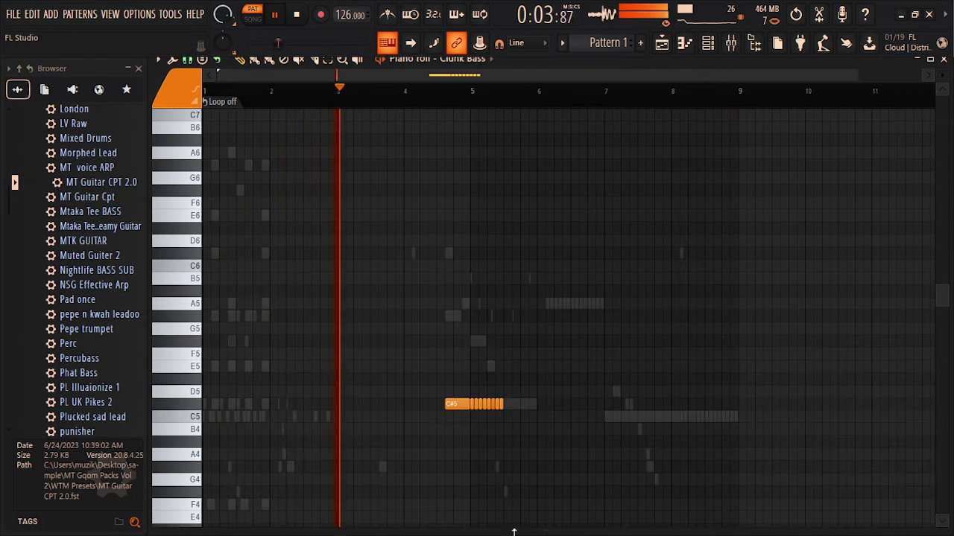
left_click(944, 59)
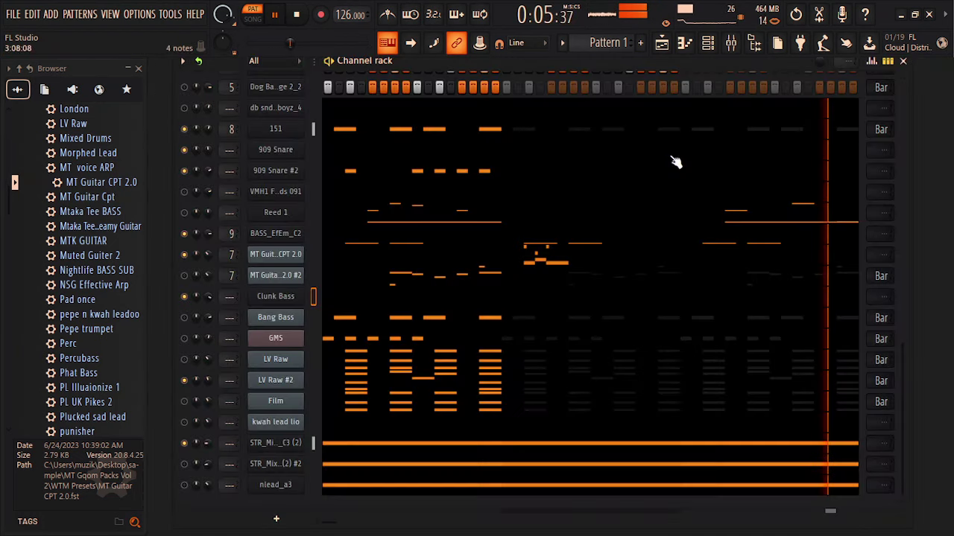
- Check MT Guitar CPT 2.0's notes, and raise the velocity of all BASS_EfEm_C2 notes to nearly the other channels' level
left_click(389, 251)
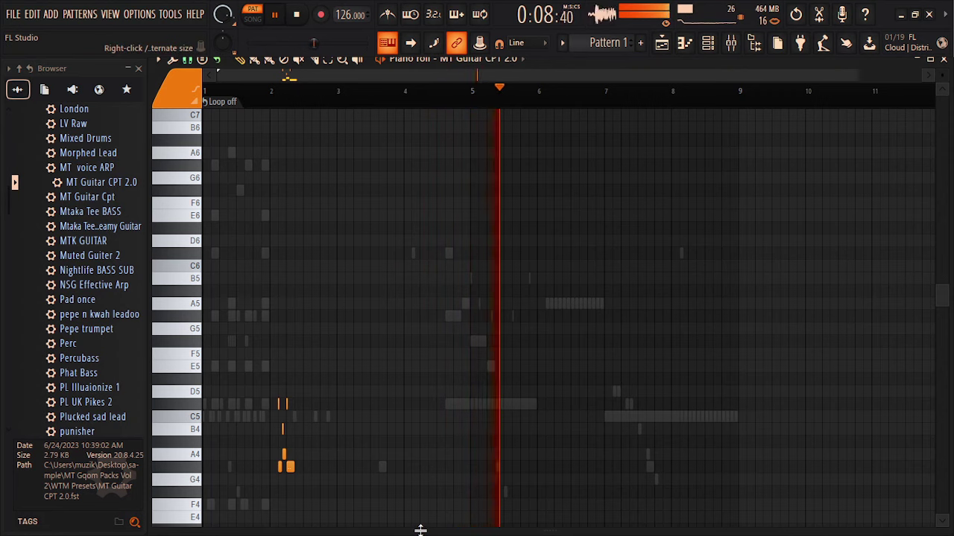
mouse_move(421, 531)
left_mouse_down()
mouse_move(428, 164)
mouse_move(428, 529)
left_mouse_up()
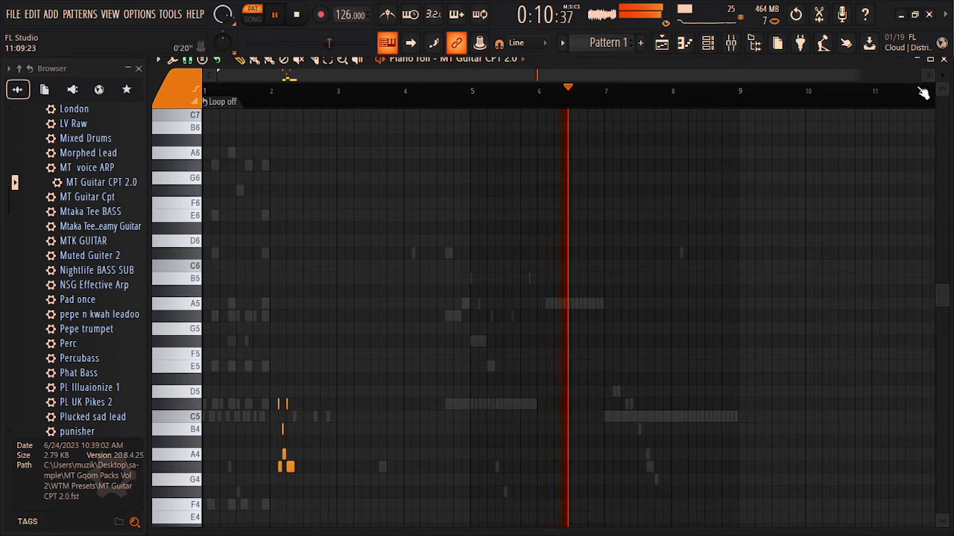
left_click(944, 59)
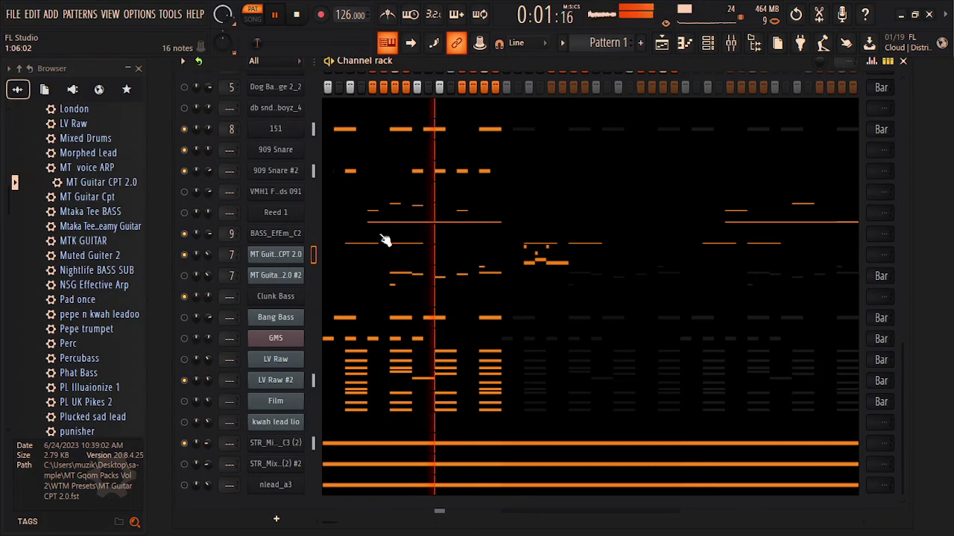
left_click(385, 238)
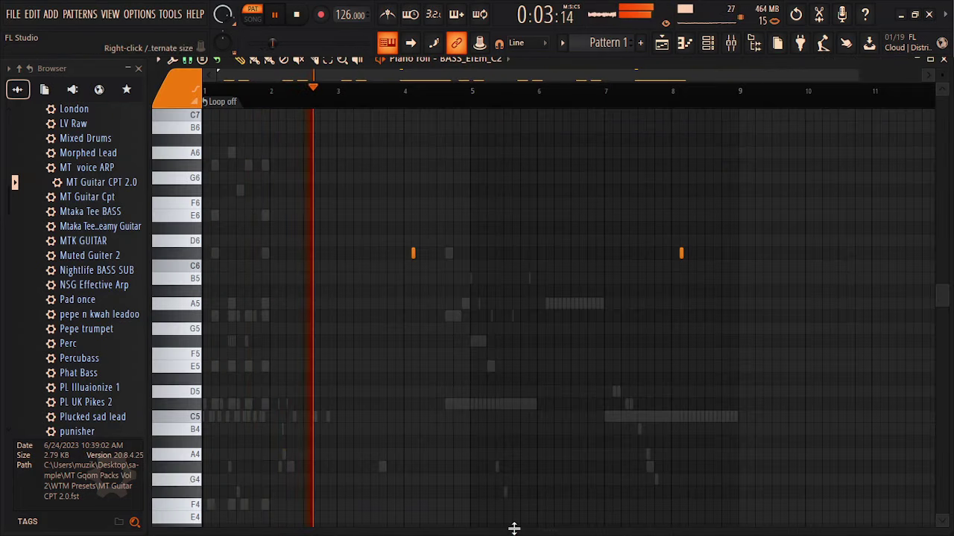
left_click_drag(513, 524, 506, 112)
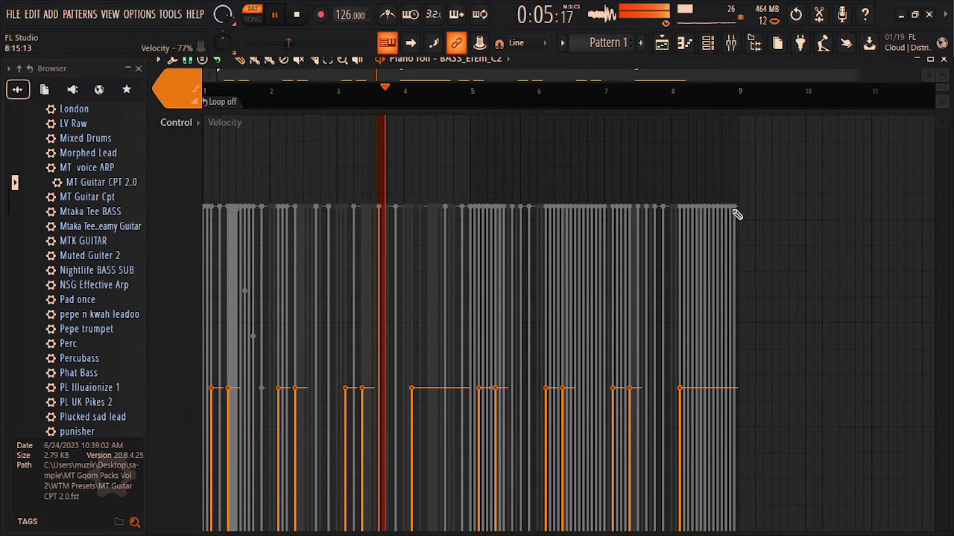
left_click_drag(735, 211, 221, 214)
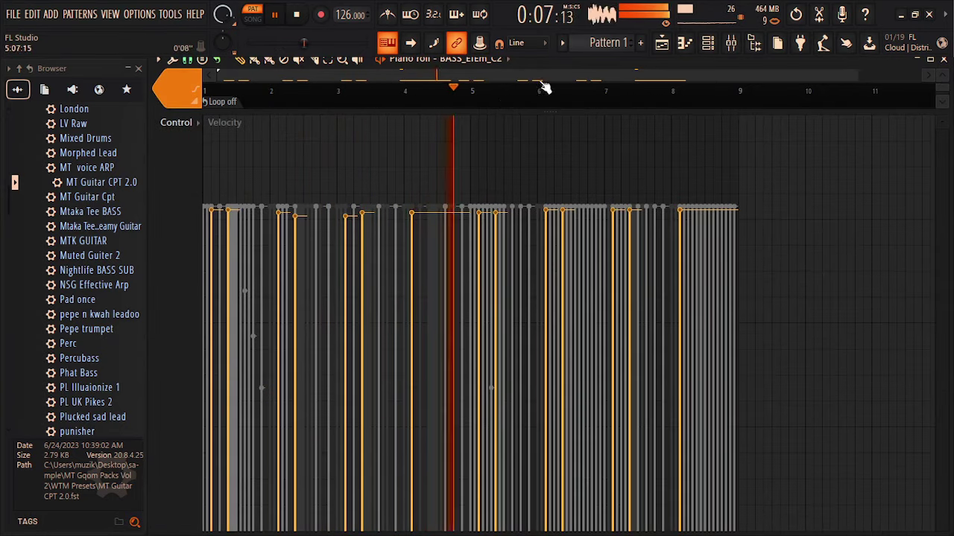
left_click_drag(525, 111, 457, 532)
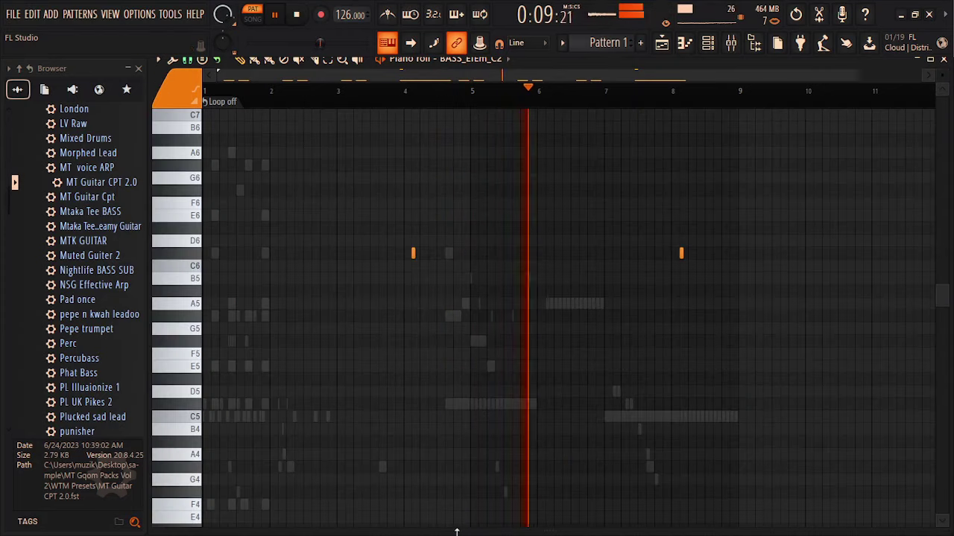
left_click(943, 60)
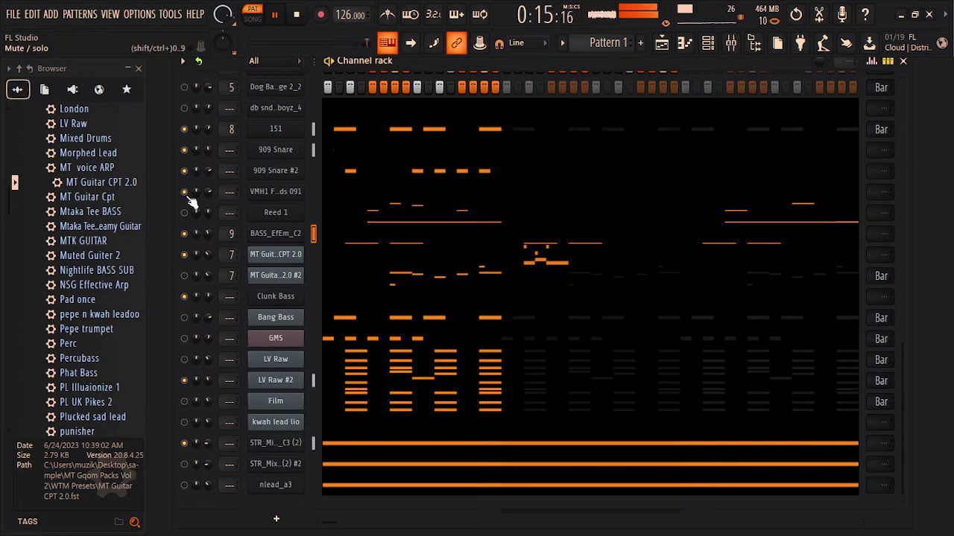
- Unmute Kick 021, HD1 Per..on 101, Bbbdr, HAT-113_2, db snd..boyz_4, VMH1 F..ds 091, LV Raw, Bang Bass and nlead_a3, and mute LV Raw #2 and BASS_EfEm_C2
left_click(184, 108)
left_click(184, 361)
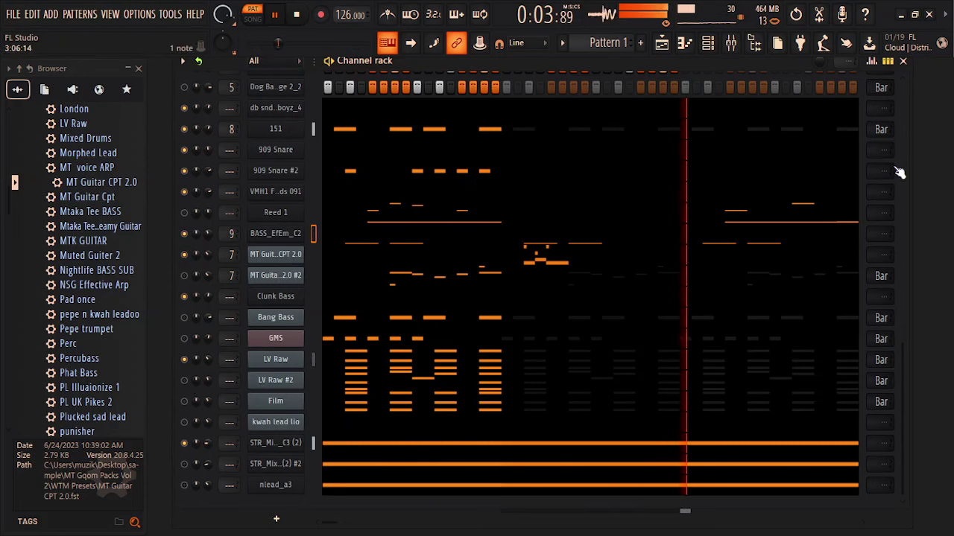
scroll(905, 123, "up", 5)
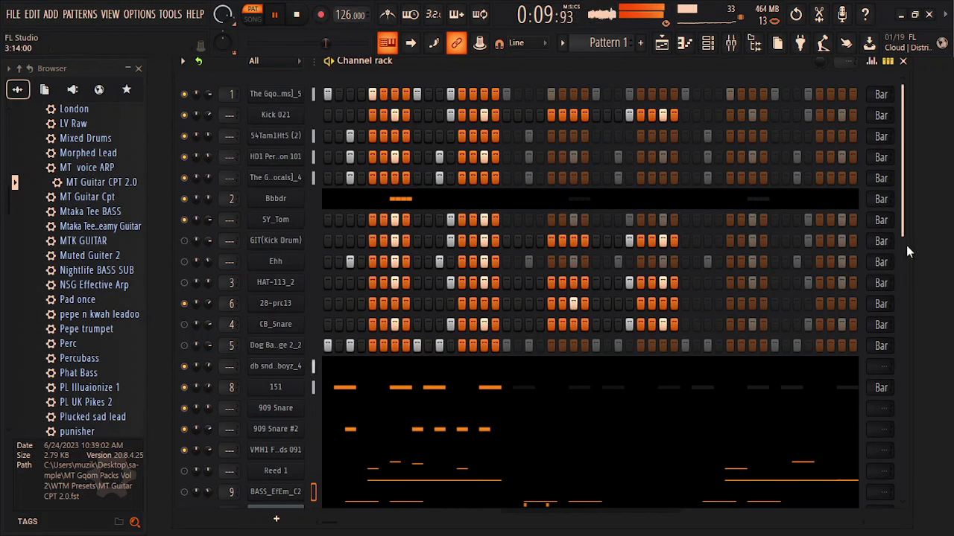
scroll(851, 407, "down", 5)
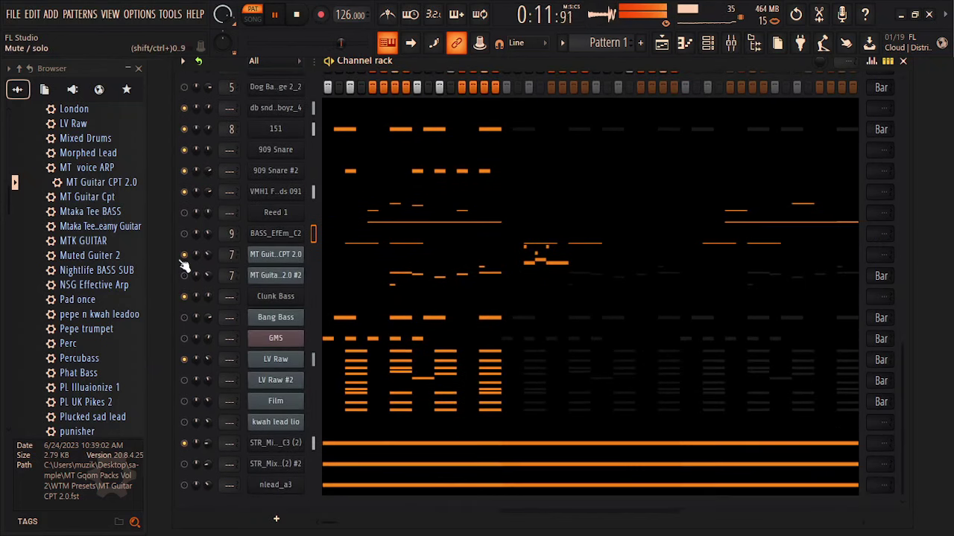
left_click(185, 318)
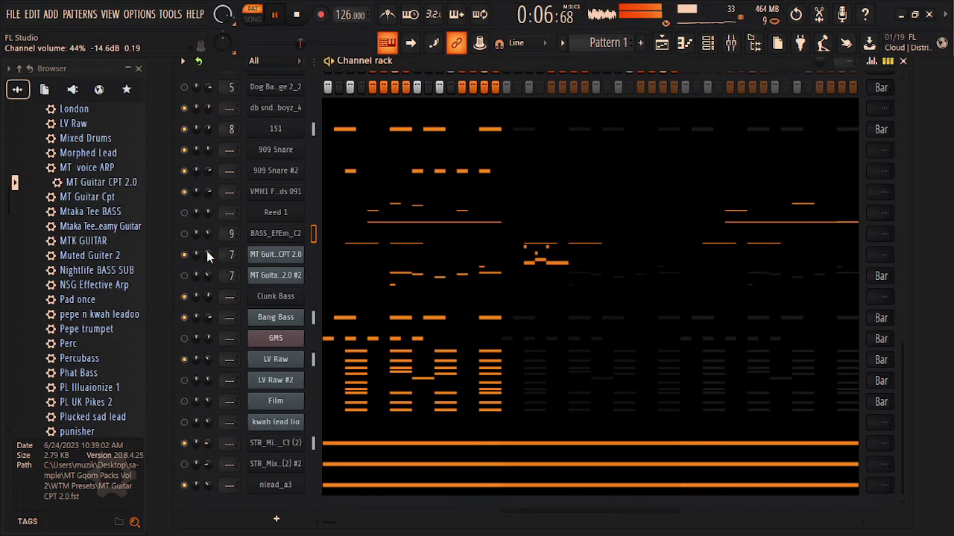
- Add one-step G#4, A4 and G#4 notes near the end of bar 6 in MT Guitar CPT 2.0
scroll(207, 252, "up", 3)
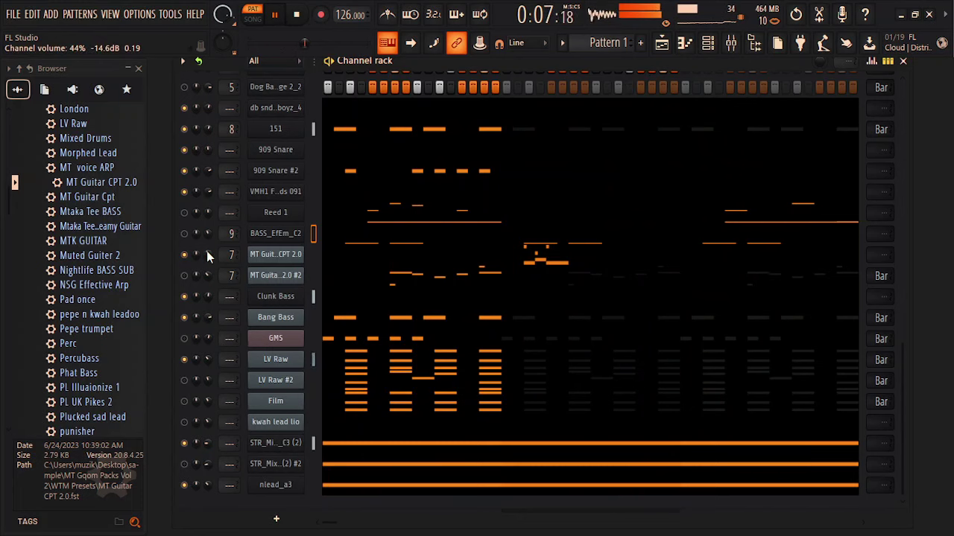
left_click(361, 260)
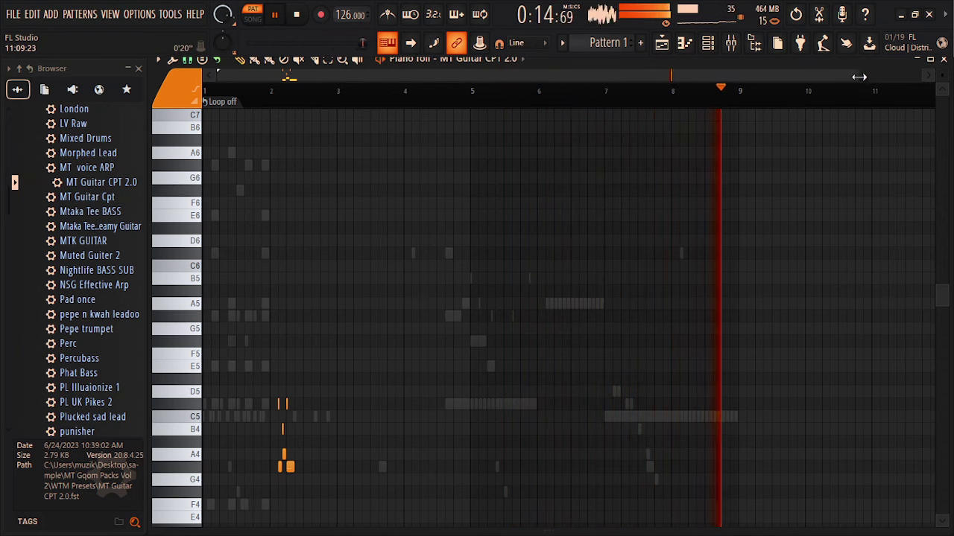
left_click_drag(857, 75, 392, 77)
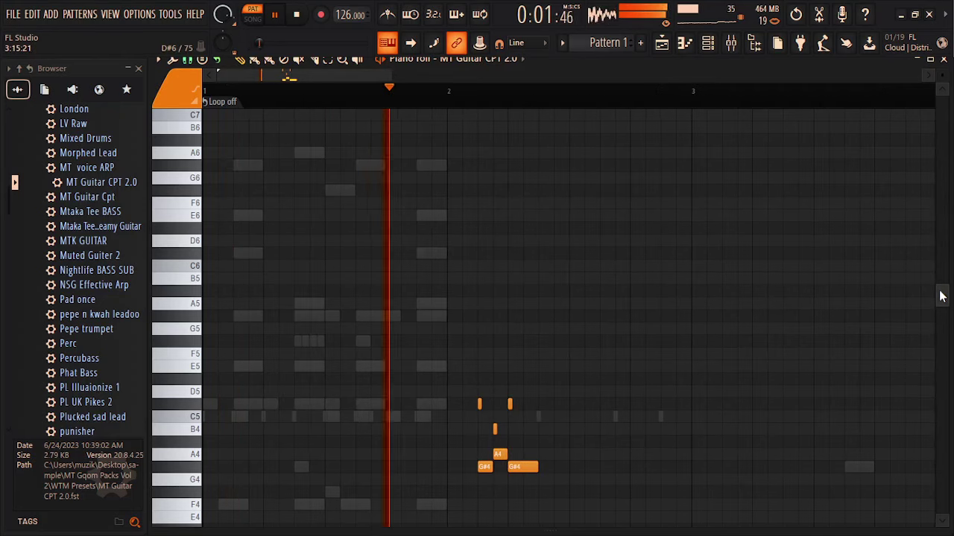
scroll(935, 354, "down", 5)
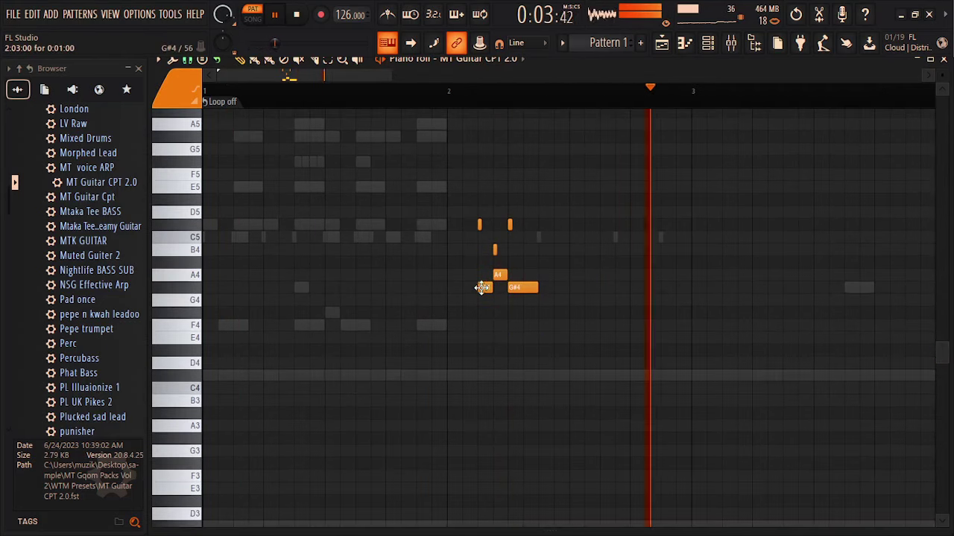
left_click_drag(319, 75, 529, 78)
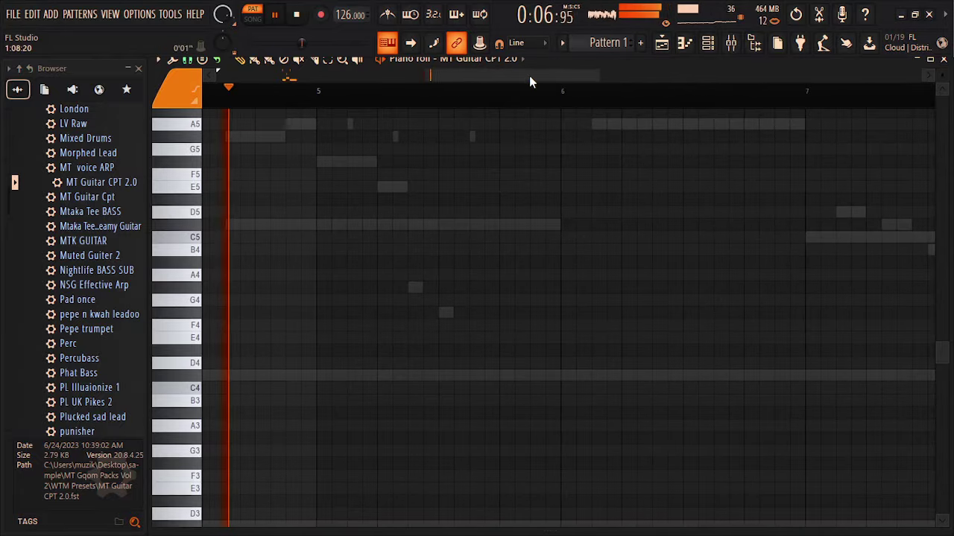
left_click(717, 275)
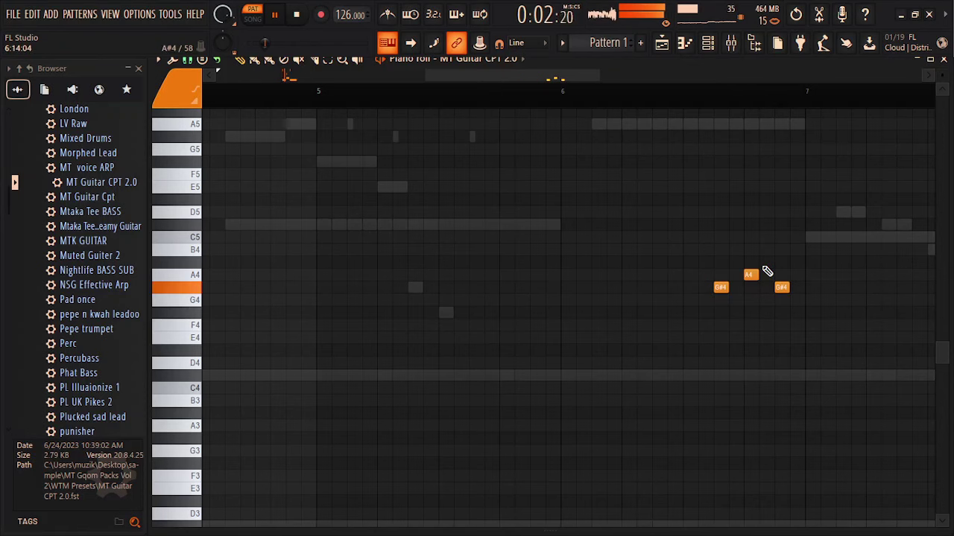
- Lengthen the three new MT Guitar CPT 2.0 notes to two steps each, and add a short C#5 above the last G#4
left_click_drag(804, 271, 711, 302)
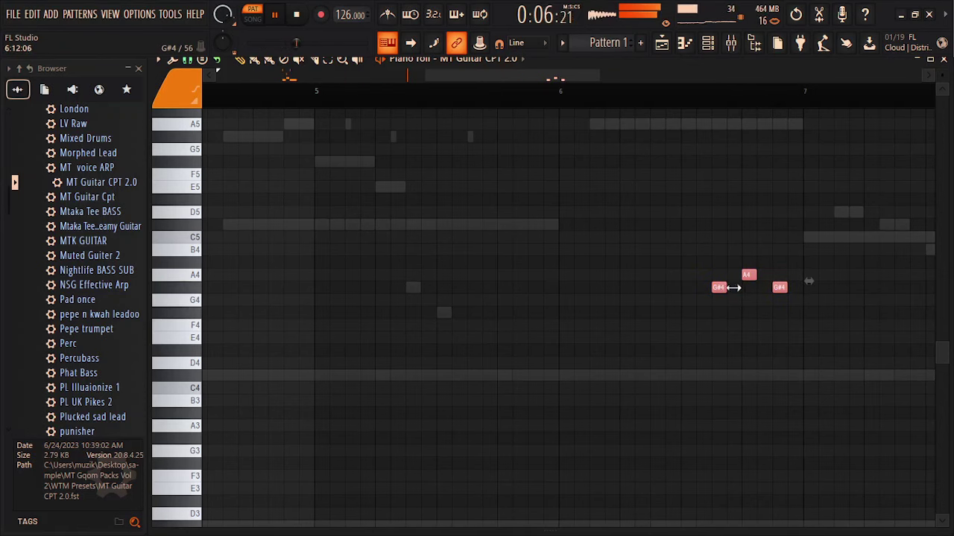
left_click(683, 262, "ctrl")
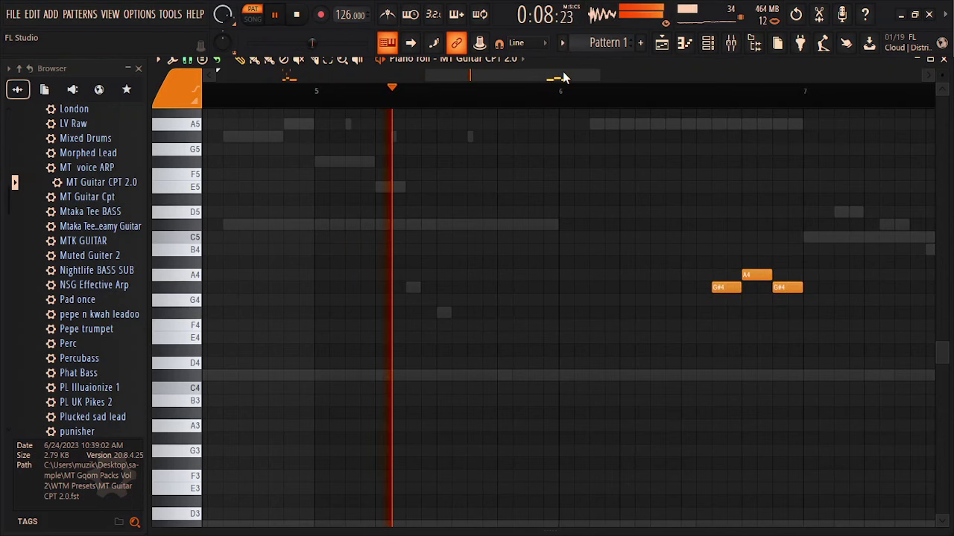
left_click_drag(562, 77, 413, 78)
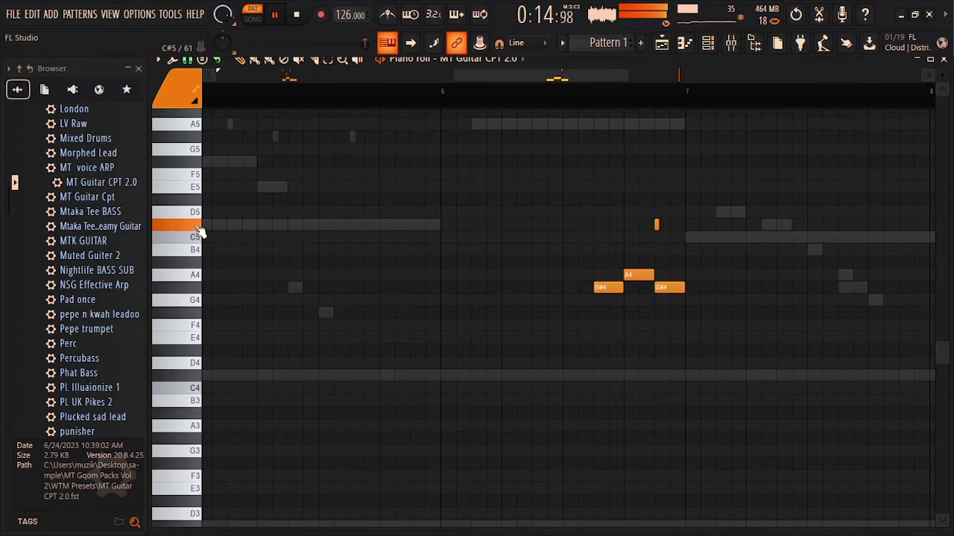
left_click(944, 59)
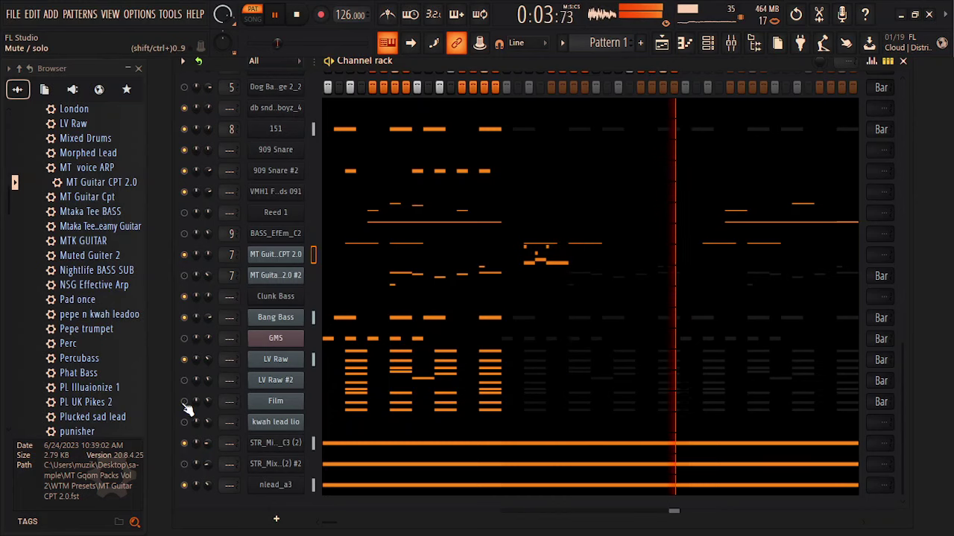
- Unmute Film, then clone 54Tam1Ht5 (2) and lower the clone's time-stretching pitch
left_click(184, 464)
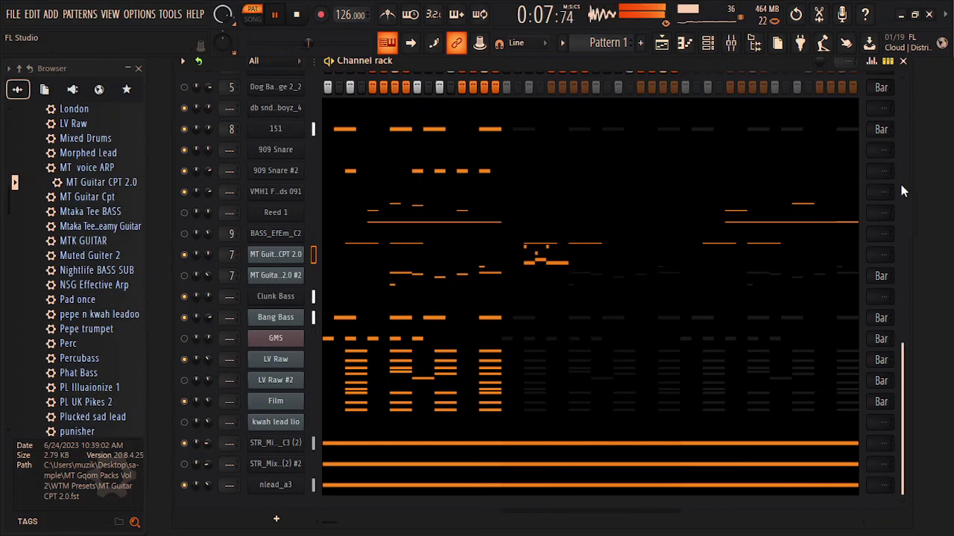
scroll(902, 191, "up", 5)
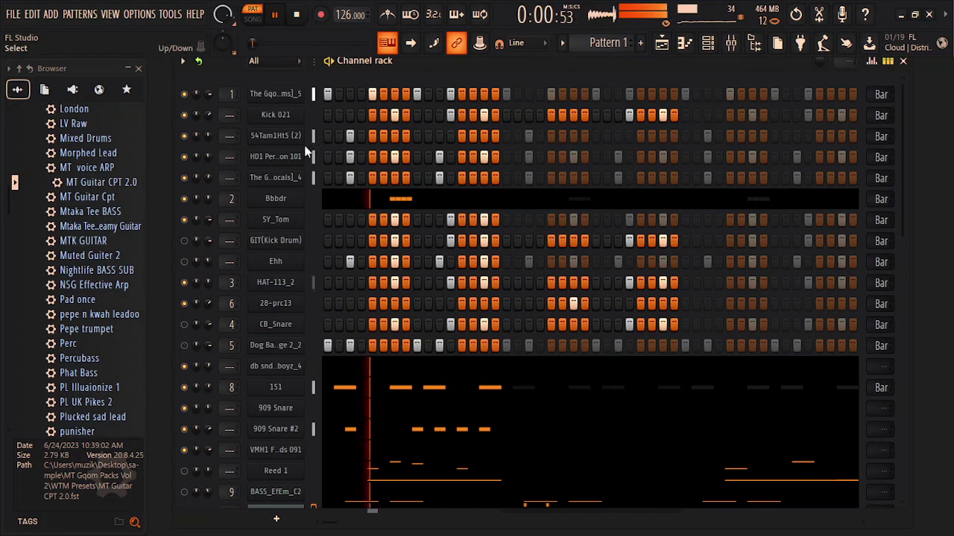
right_click(283, 135)
left_click(325, 283)
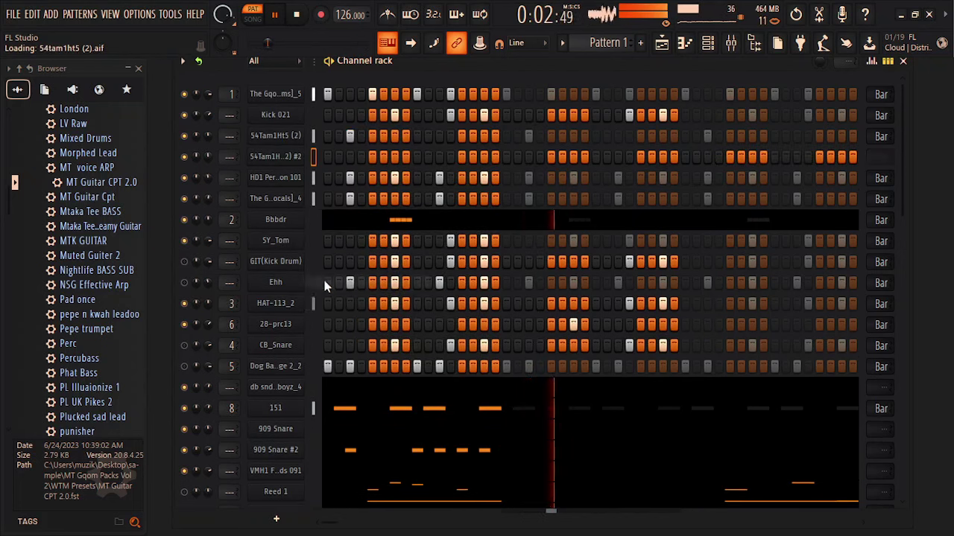
left_click(276, 156)
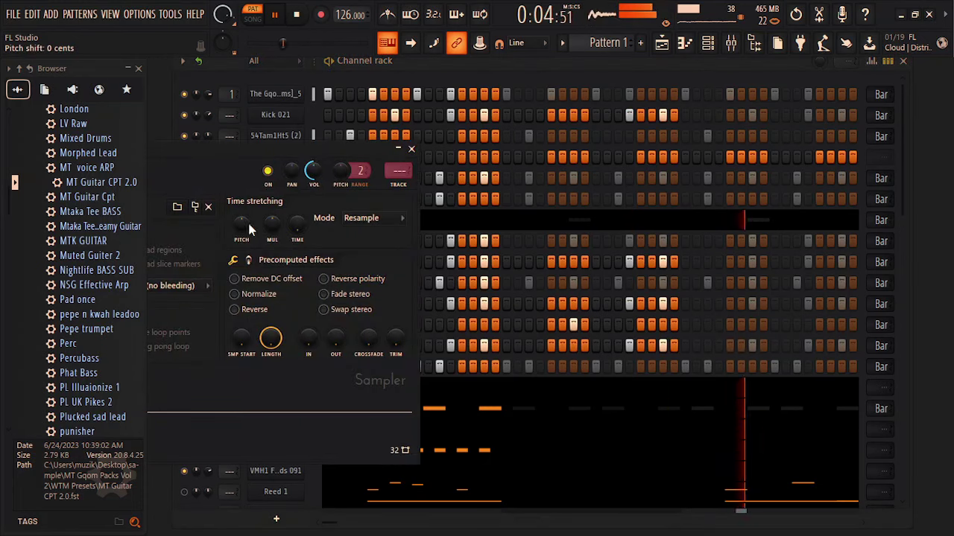
left_click_drag(245, 223, 245, 255)
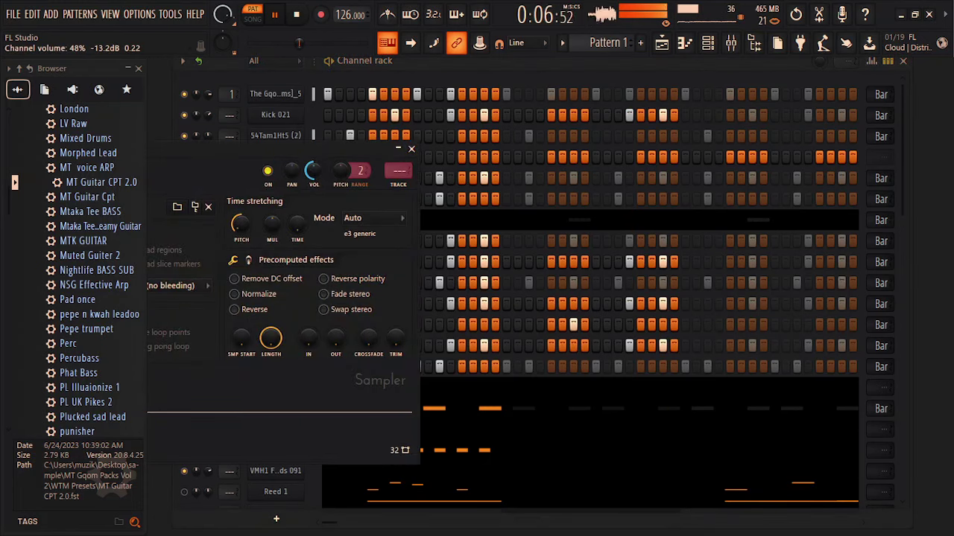
left_click(410, 150)
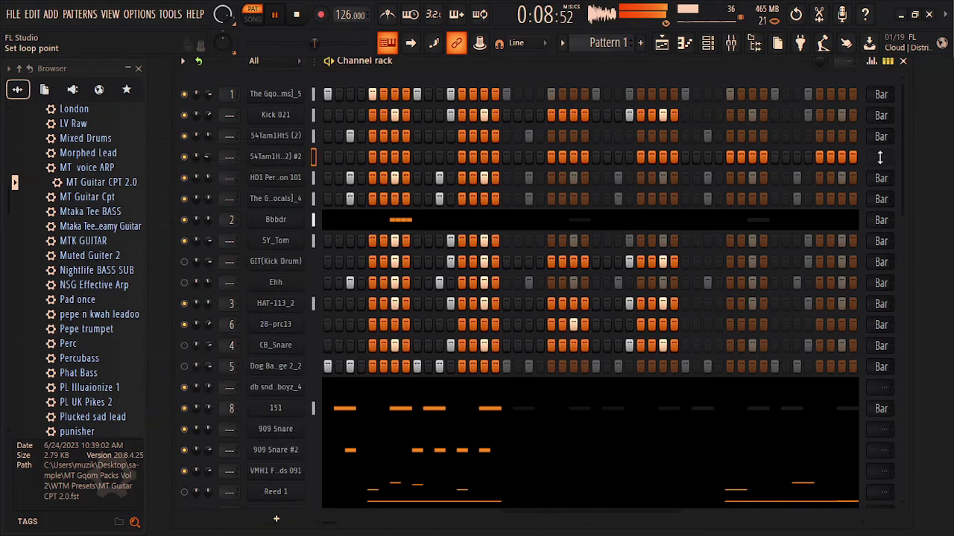
- Fill the first 16 steps of 54Tam1Ht5 (2) #2, and unmute GIT(Kick Drum), Ehh and CB_Snare
left_click_drag(494, 156, 324, 159)
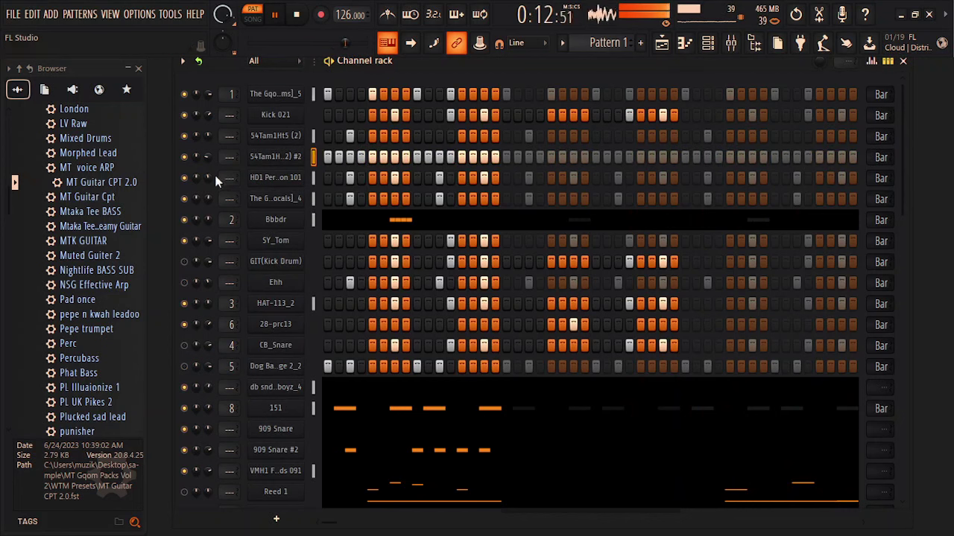
left_click(185, 283)
left_click(185, 346)
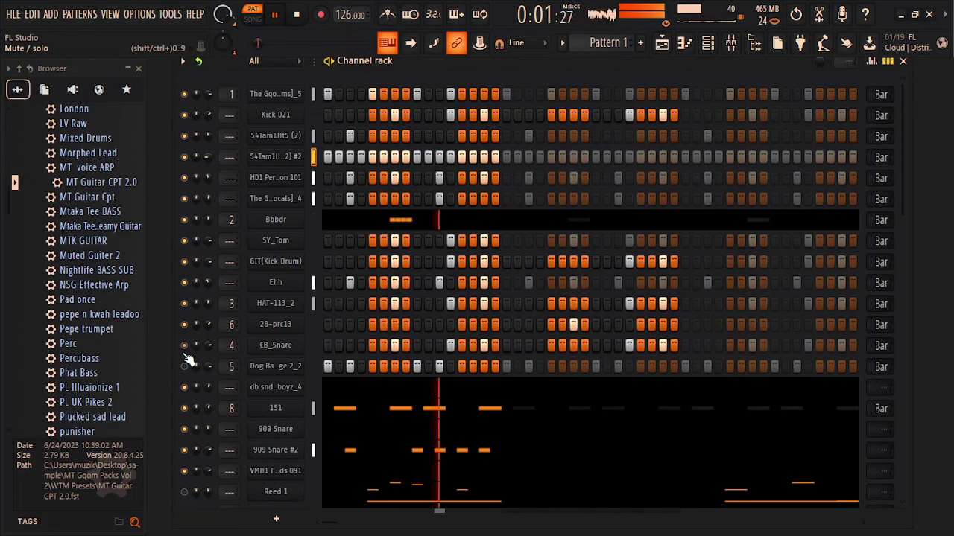
- Delete Clunk Bass's long C#5 note just before bar 5
scroll(308, 275, "down", 5)
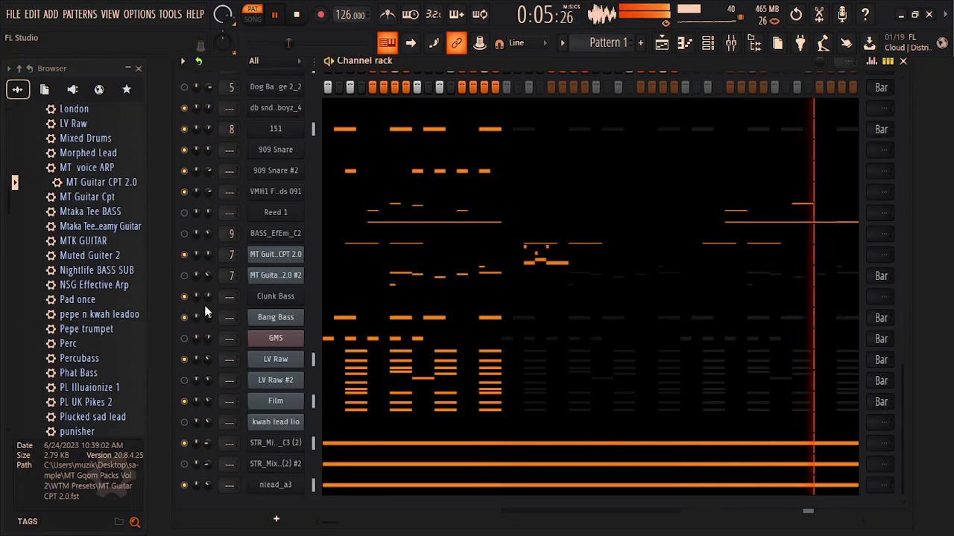
left_click(345, 297)
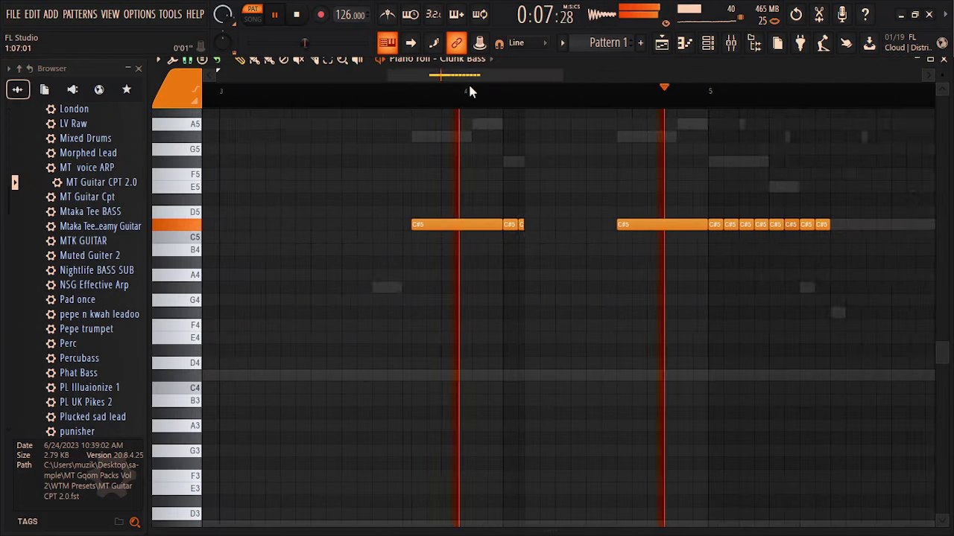
right_click(339, 221)
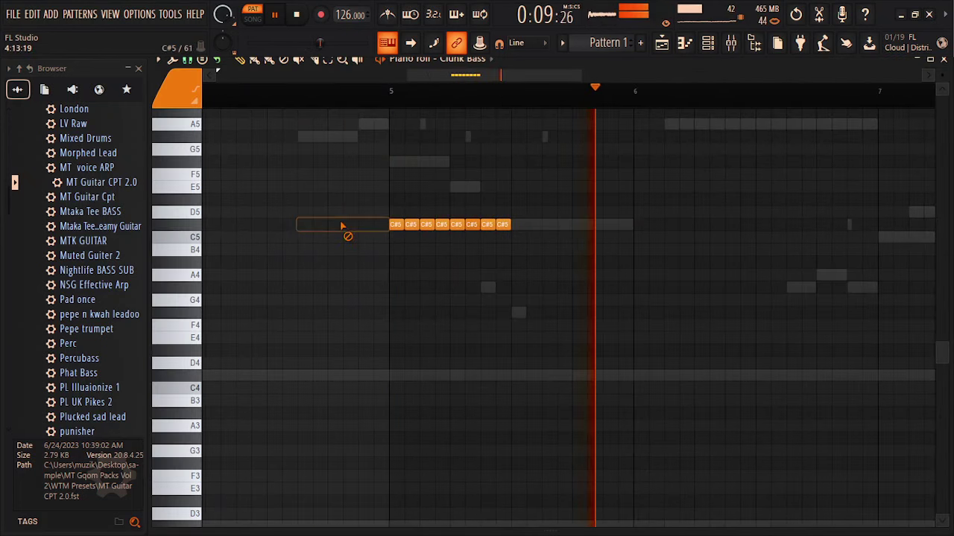
left_click(943, 59)
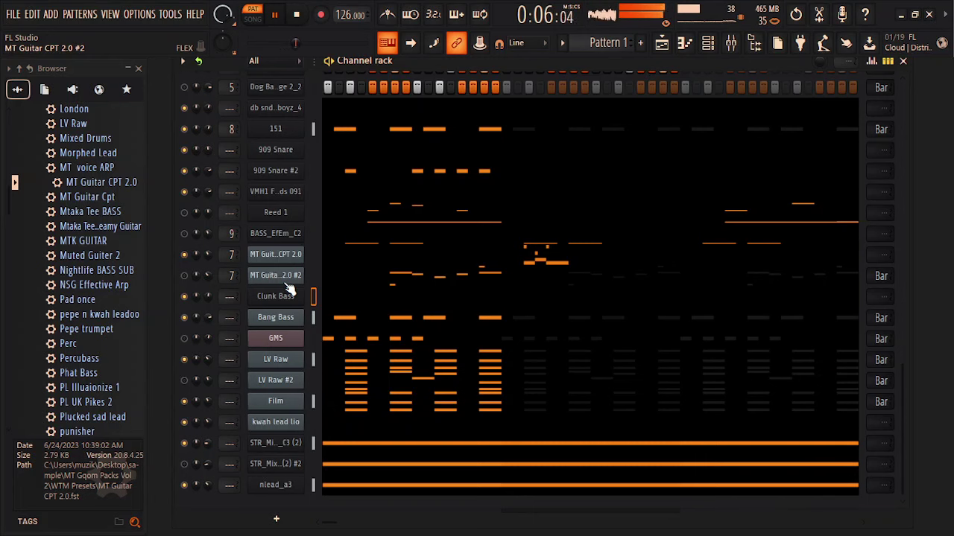
- Add a C#4 note on the second beat of bar 1 in Bang Bass, and unmute GMS with its volume at about 63%
left_click(377, 319)
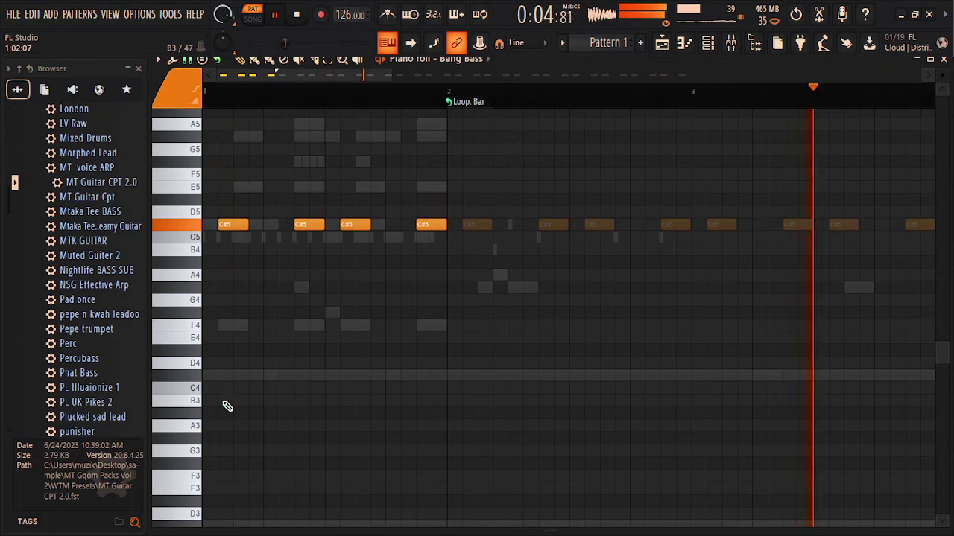
left_click(267, 375)
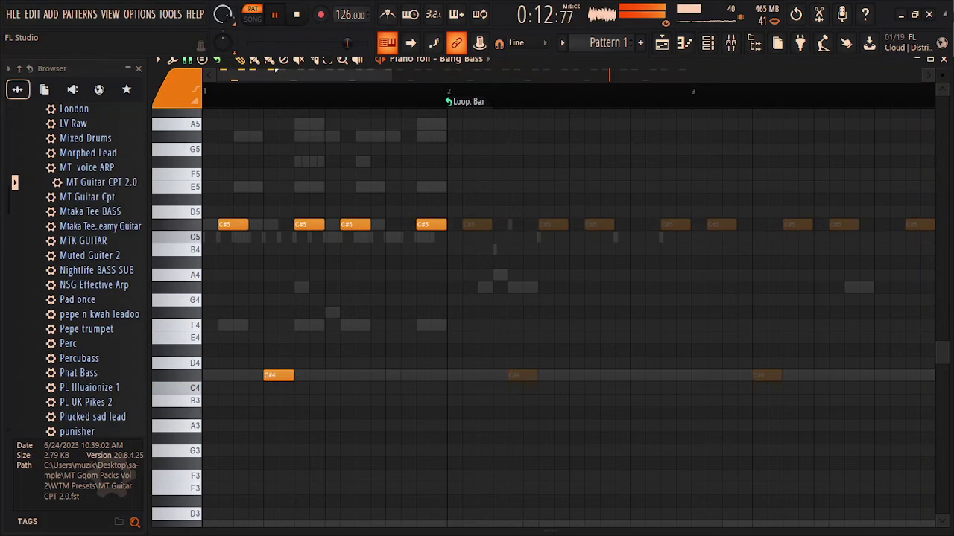
left_click(945, 62)
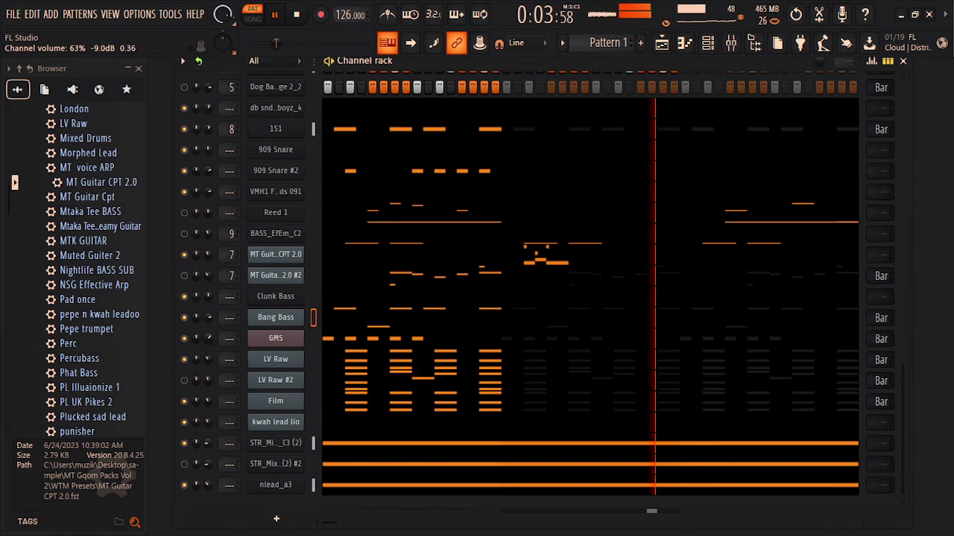
left_click_drag(206, 341, 208, 335)
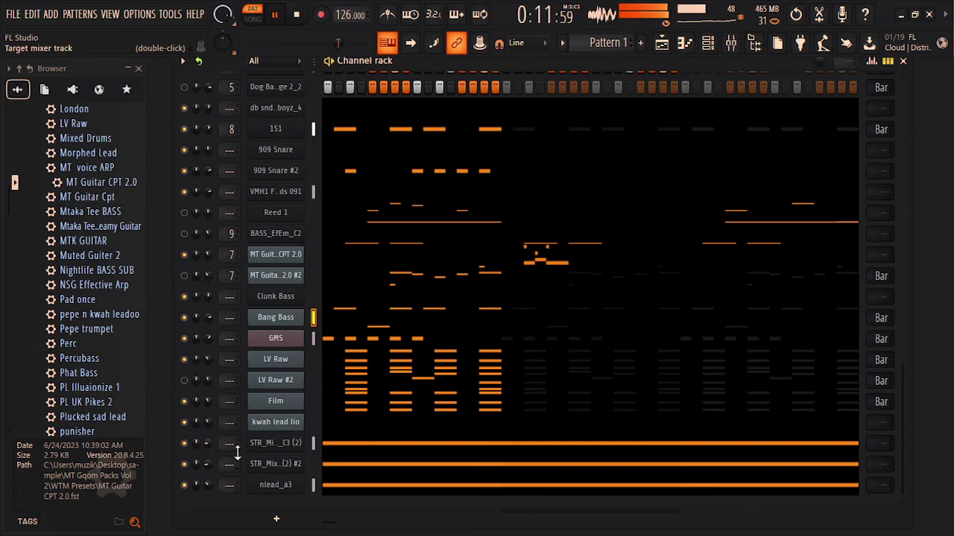
- Cut all existing notes from LV Raw #2 and open its empty piano roll
right_click(298, 385)
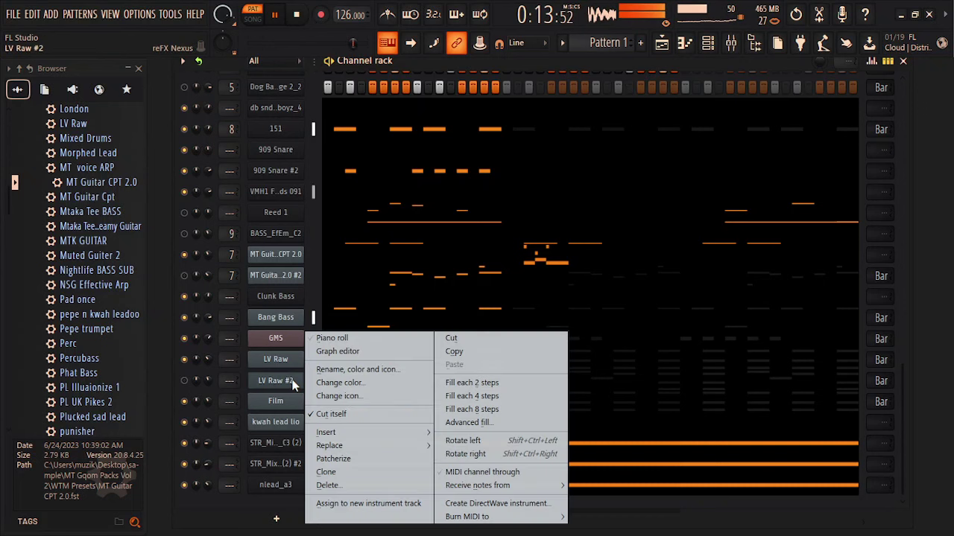
left_click(452, 336)
right_click(291, 382)
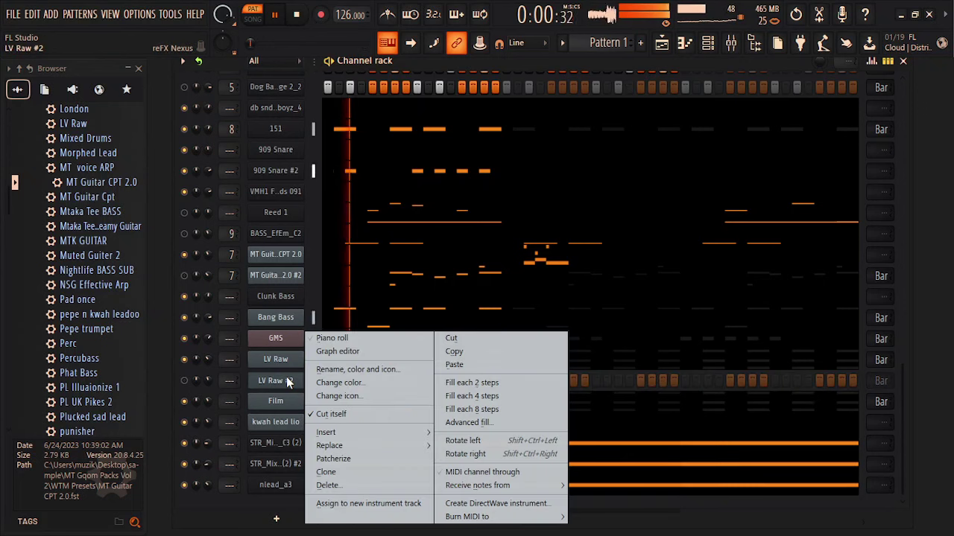
left_click(334, 336)
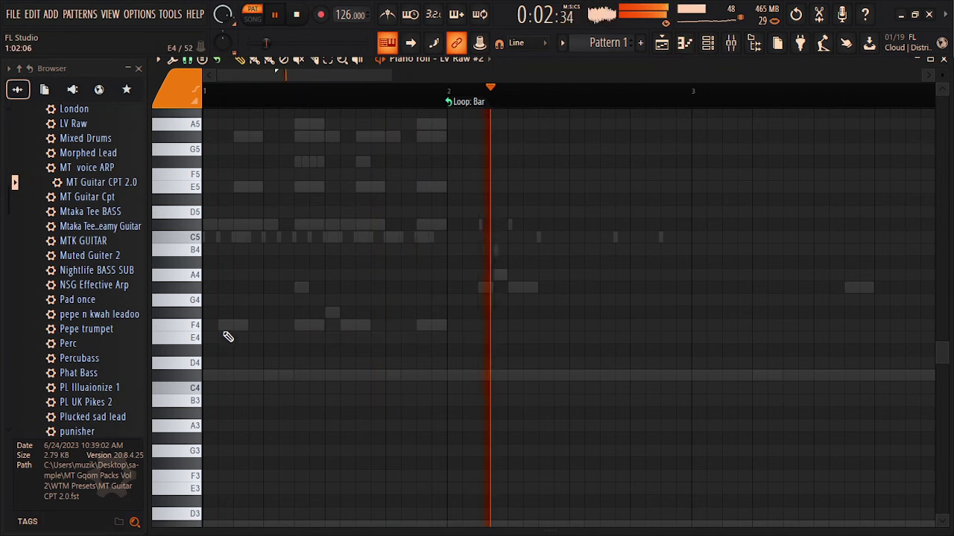
- Write a bar 1 melody of C#6, A6, G#6, A6, F#6 and C#6 in LV Raw #2, and unmute the channel
left_click(232, 163)
left_click_drag(229, 167, 230, 186)
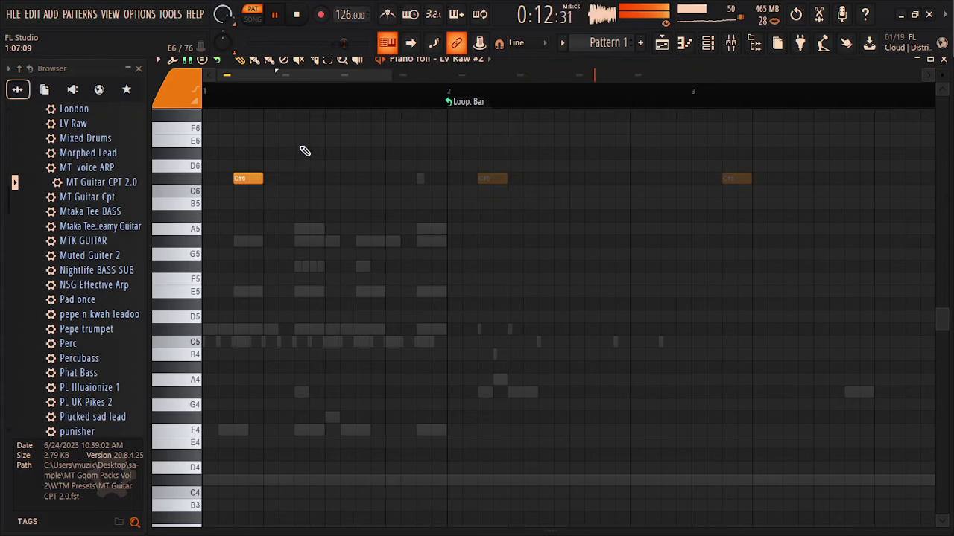
mouse_move(298, 113)
left_mouse_down()
mouse_move(304, 139)
mouse_move(299, 124)
left_mouse_up()
left_click(328, 136)
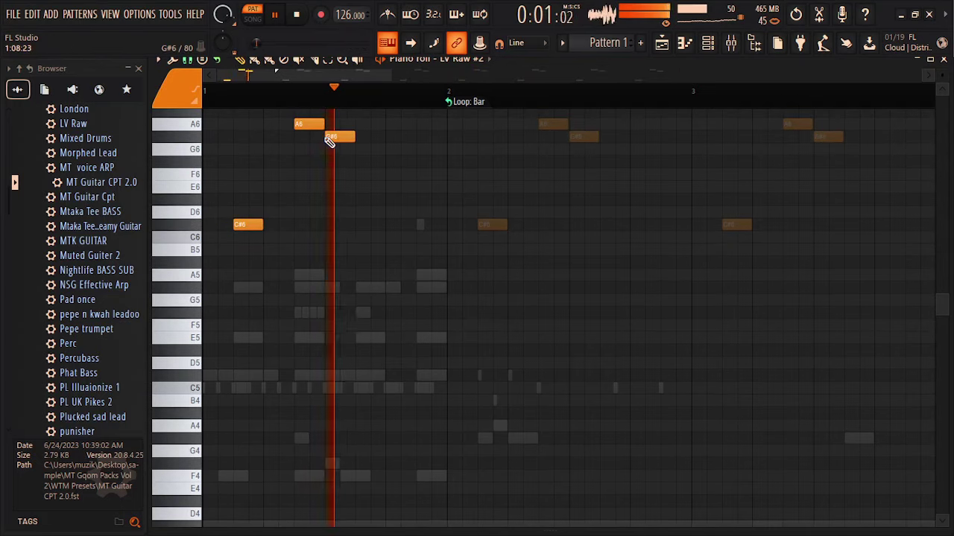
left_click(363, 124)
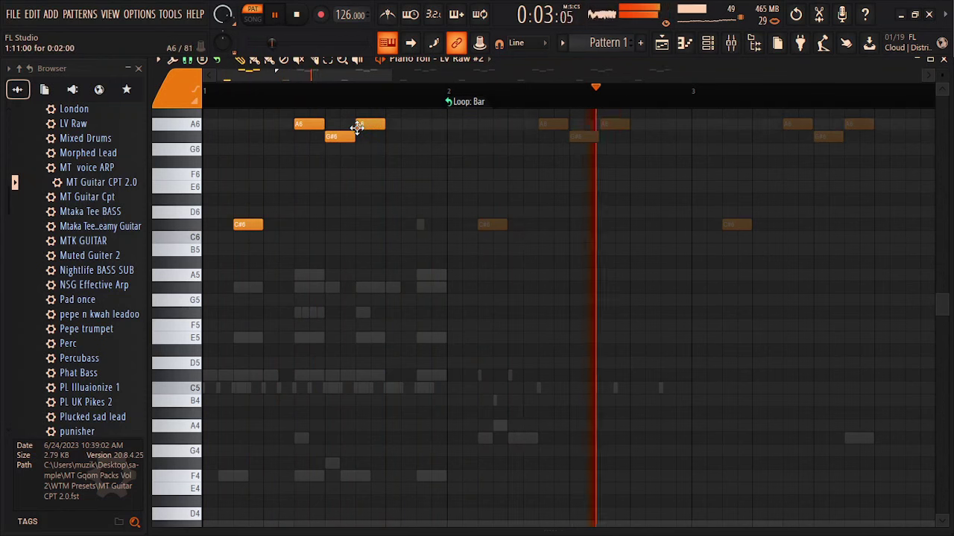
left_click(388, 162)
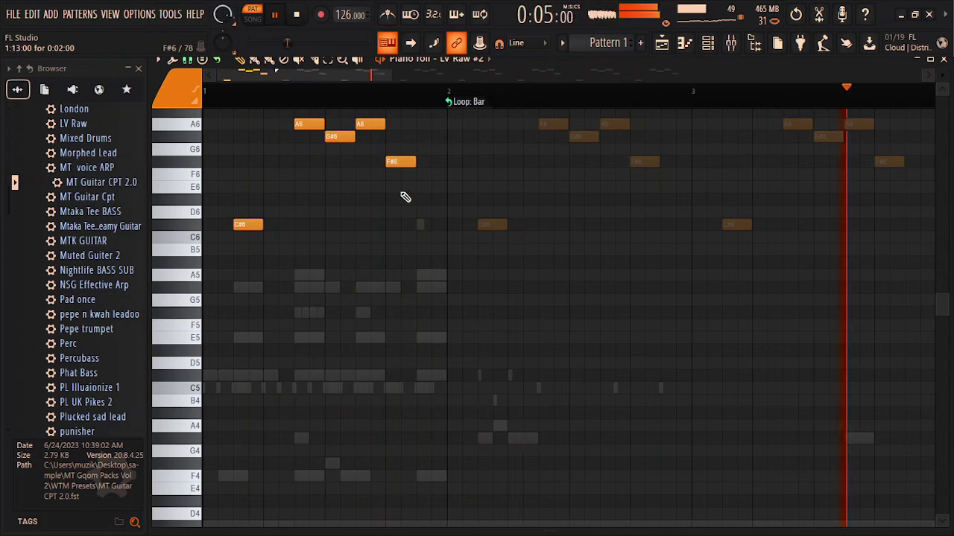
left_click(419, 225)
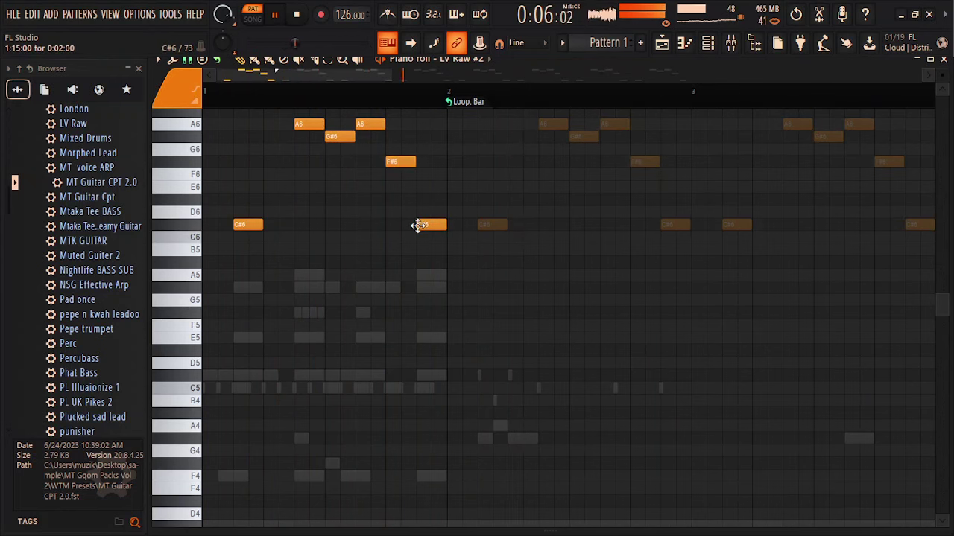
left_click(944, 59)
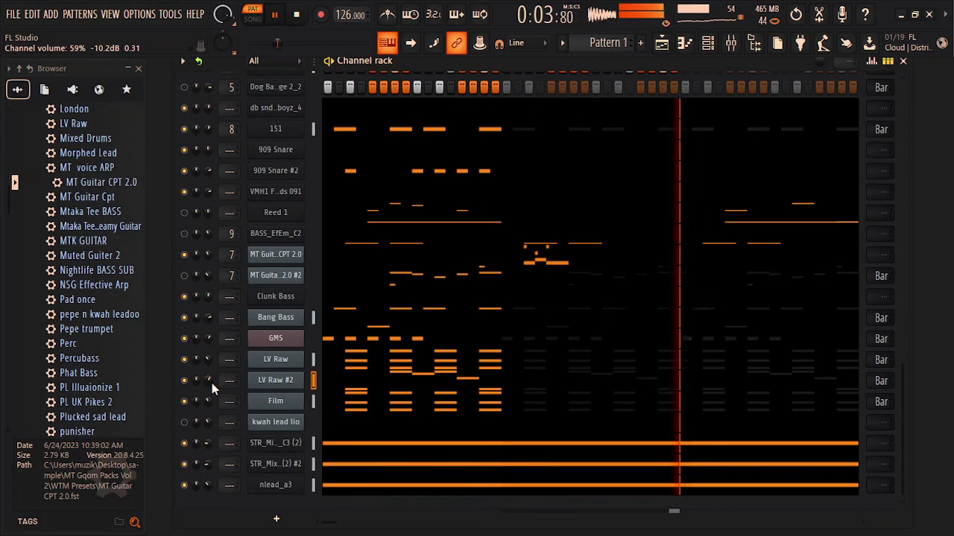
- Lower the LV Raw #2 channel volume to about 55%
scroll(211, 382, "down", 4)
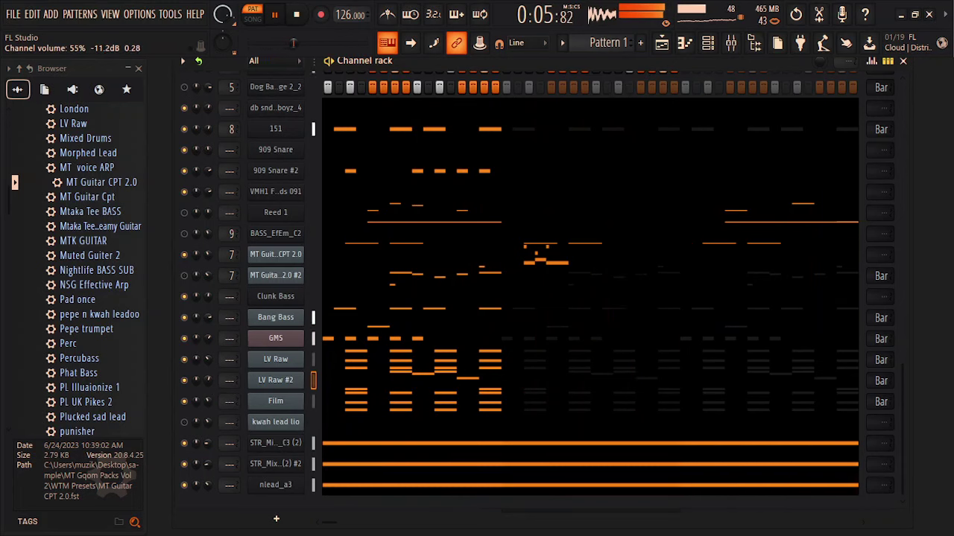
scroll(211, 383, "down", 2)
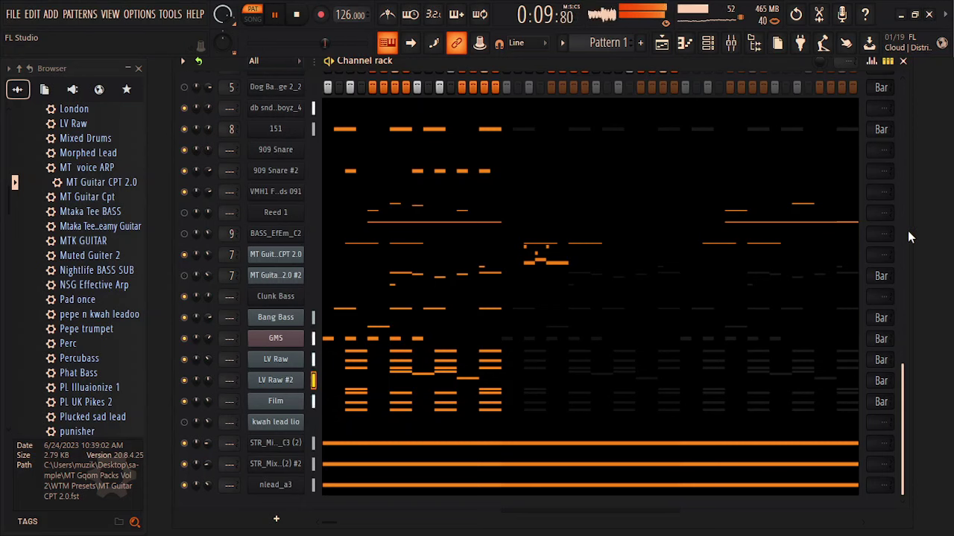
- Unmute the MT Guitar CPT 2.0 #2 channel and lower its volume slightly
scroll(906, 231, "up", 5)
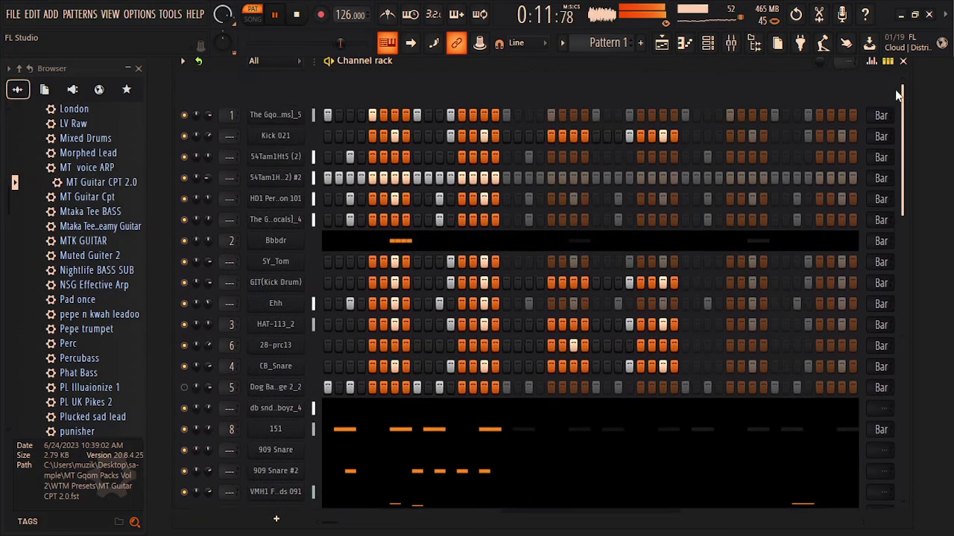
scroll(890, 309, "down", 4)
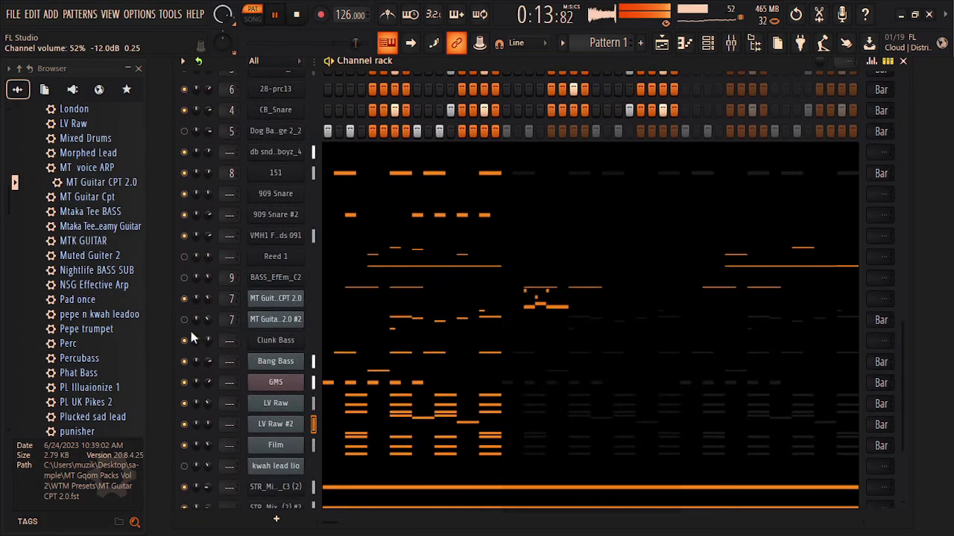
left_click(185, 320)
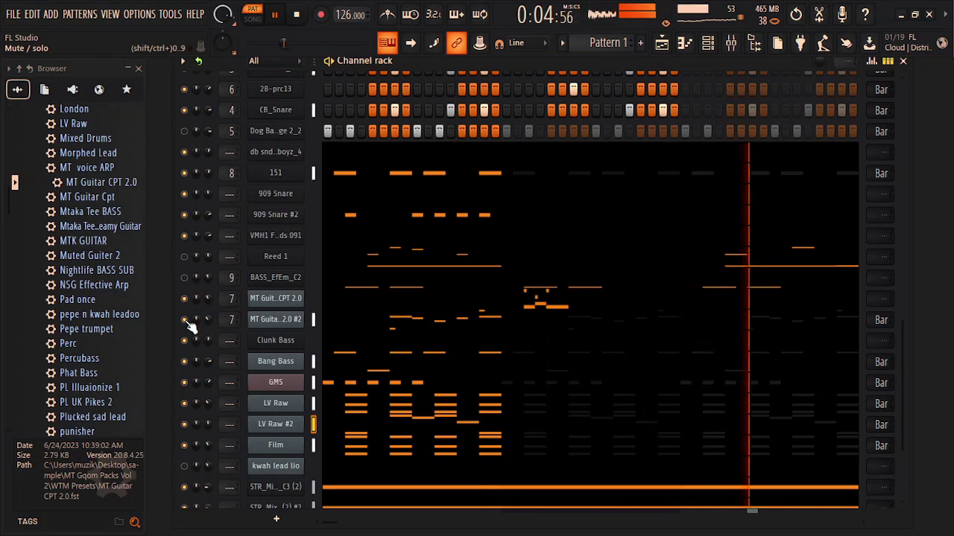
left_click_drag(207, 319, 208, 332)
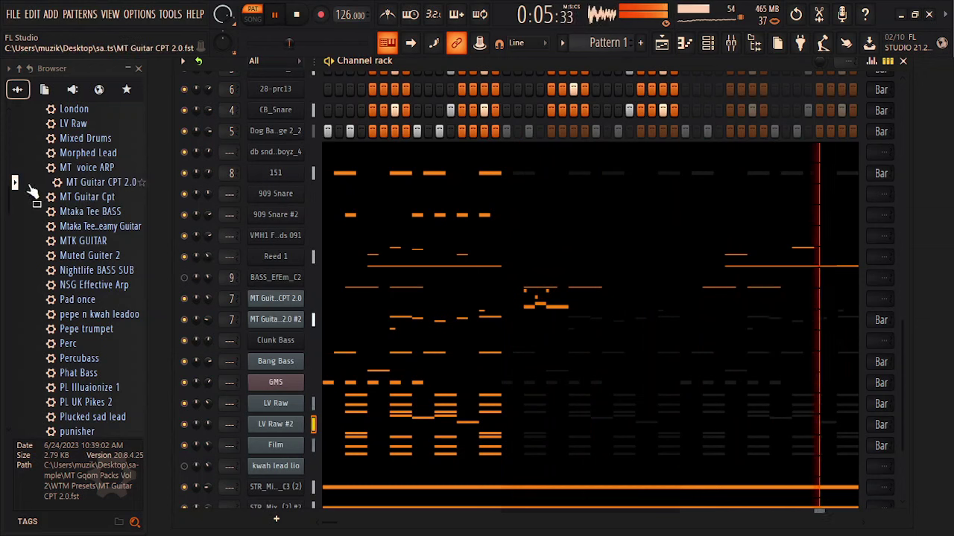
- Insert a Purity generator from the full plugin list as a new channel directly above db snd cruel boyz_4
left_click_drag(8, 205, 5, 157)
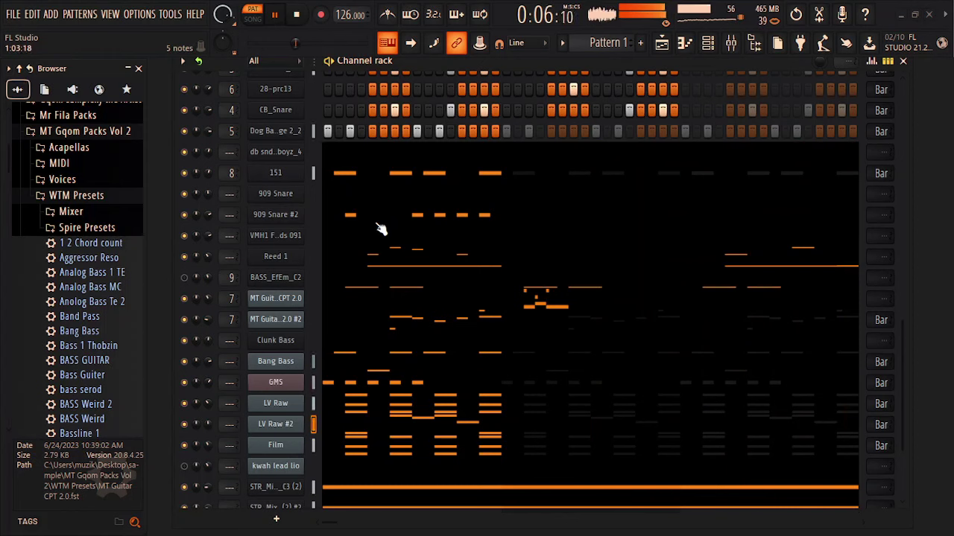
right_click(273, 156)
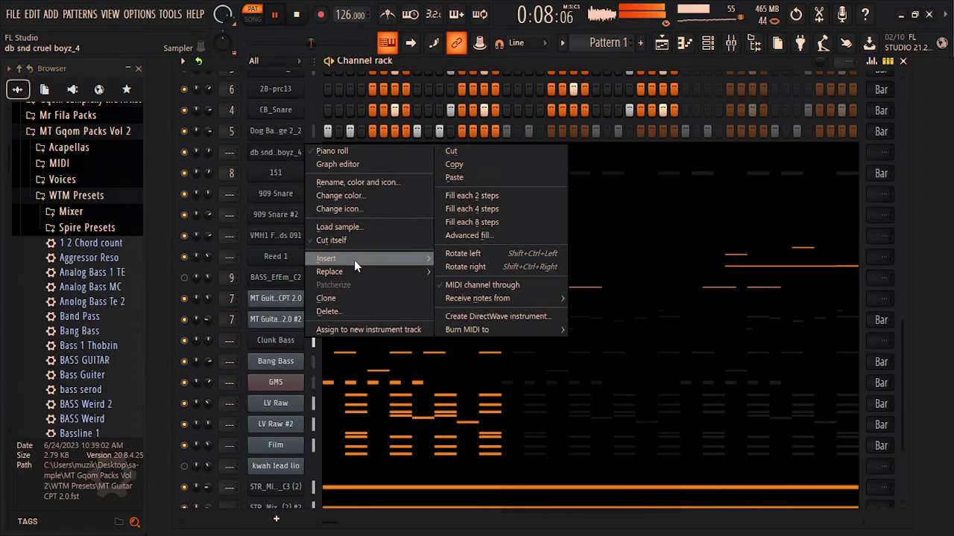
mouse_move(353, 260)
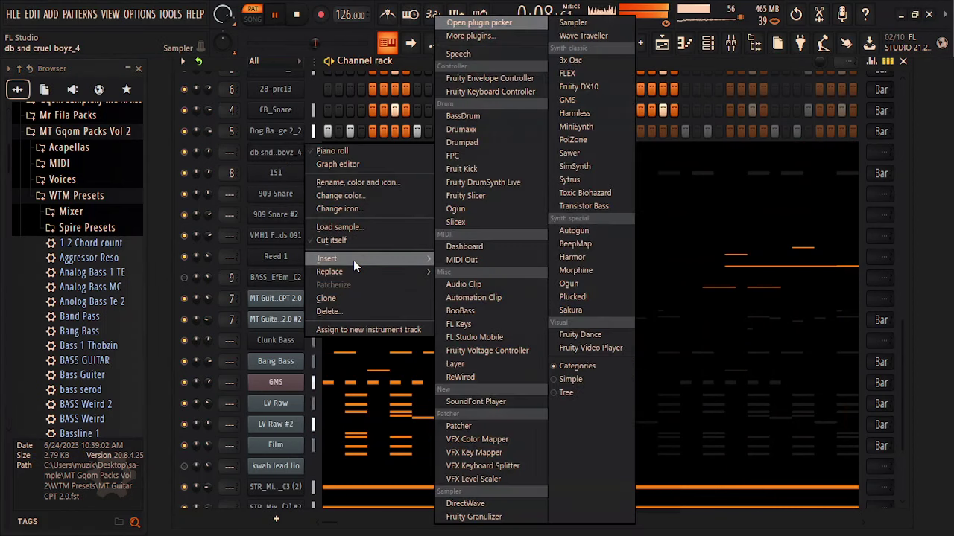
left_click(469, 36)
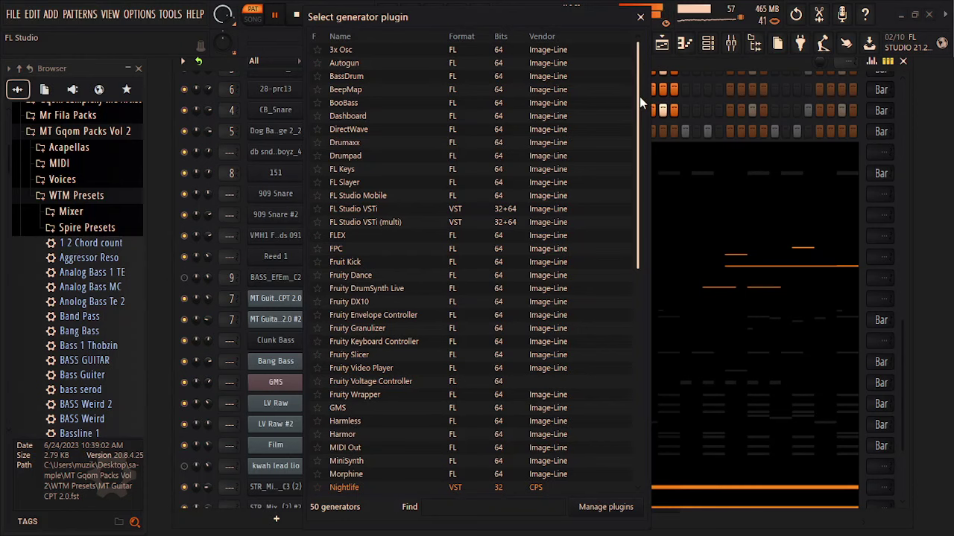
left_click_drag(639, 96, 619, 369)
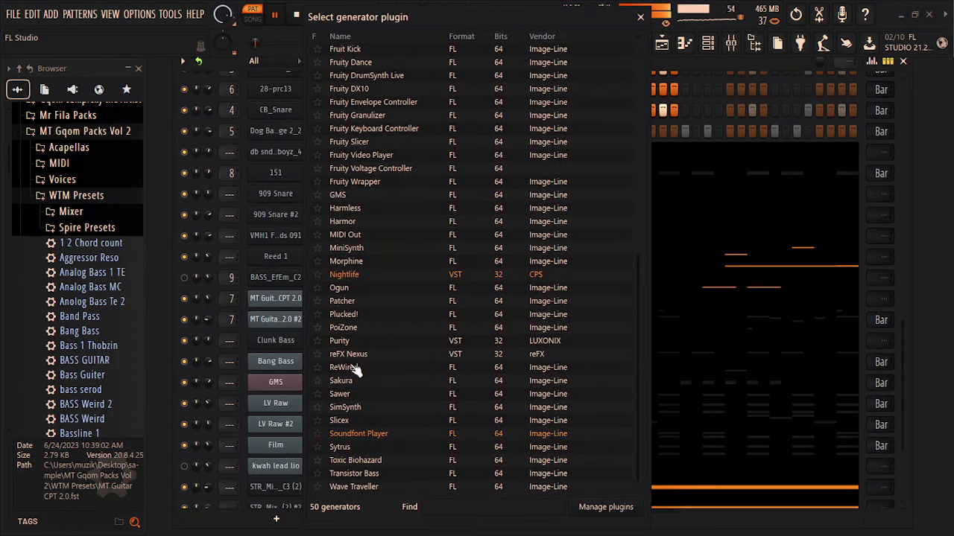
left_click(347, 342)
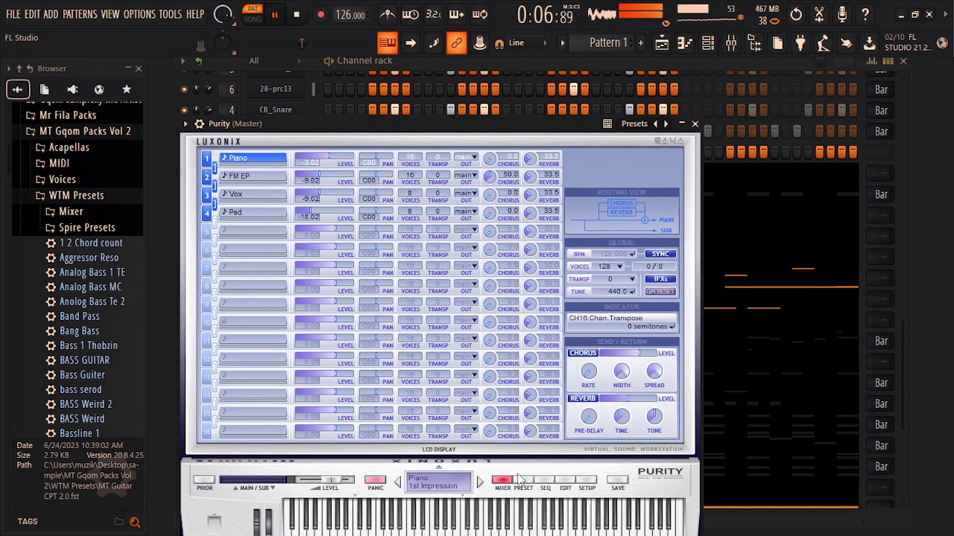
- Load the Drum category preset 036 Spirit Dreams in Purity and close the plugin window
left_click(524, 482)
left_click(630, 216)
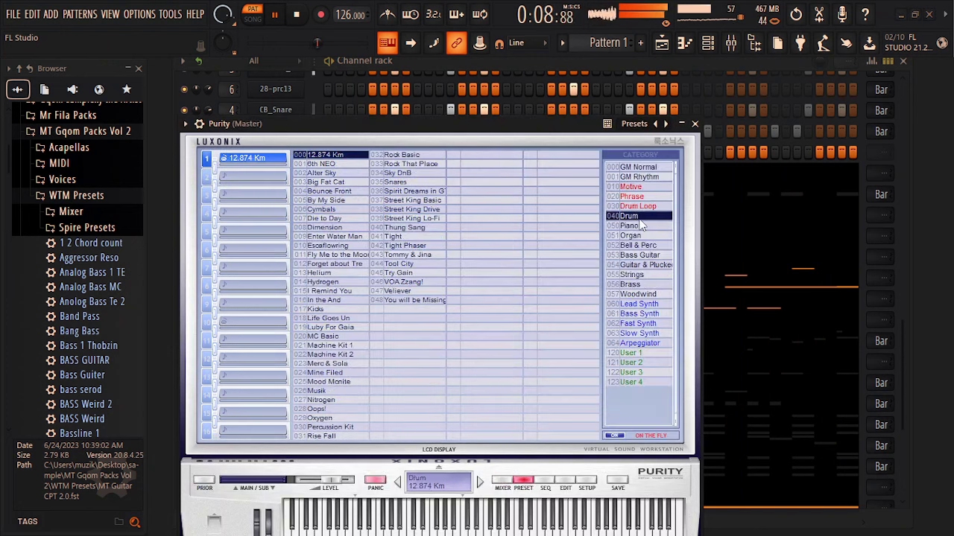
left_click(423, 192)
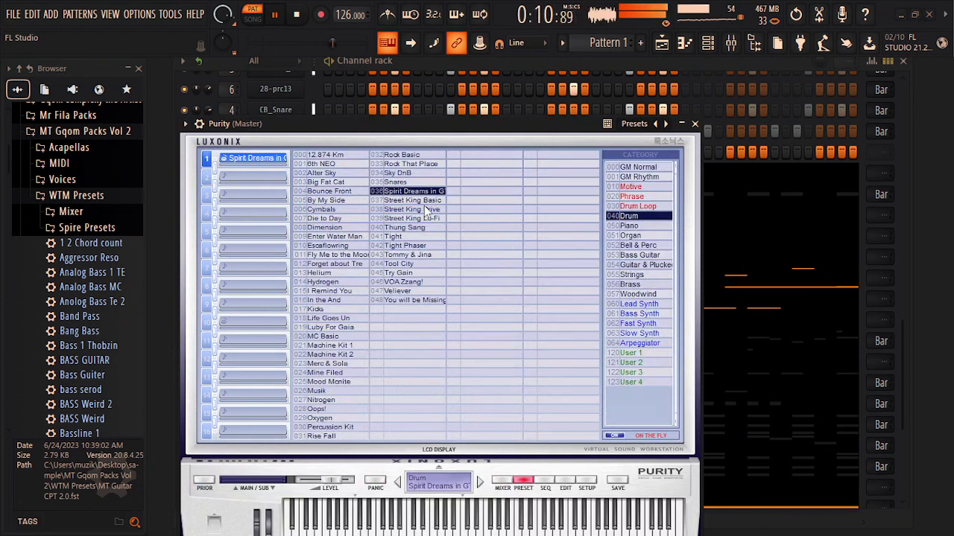
left_click(693, 125)
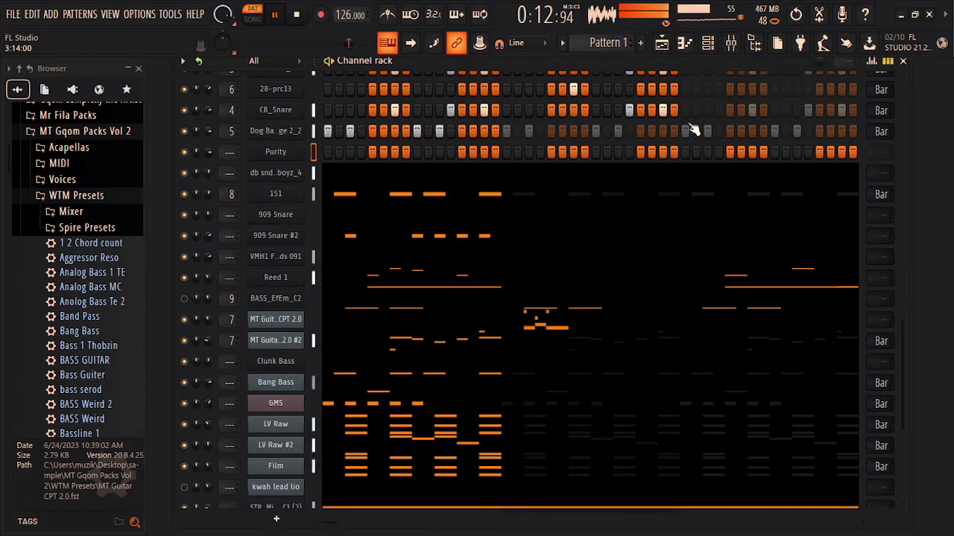
- Solo the first drum channel, unmute Dog Ba..ge 2_2 and Purity, and add Purity hits on steps 9 and 11
scroll(897, 102, "up", 5)
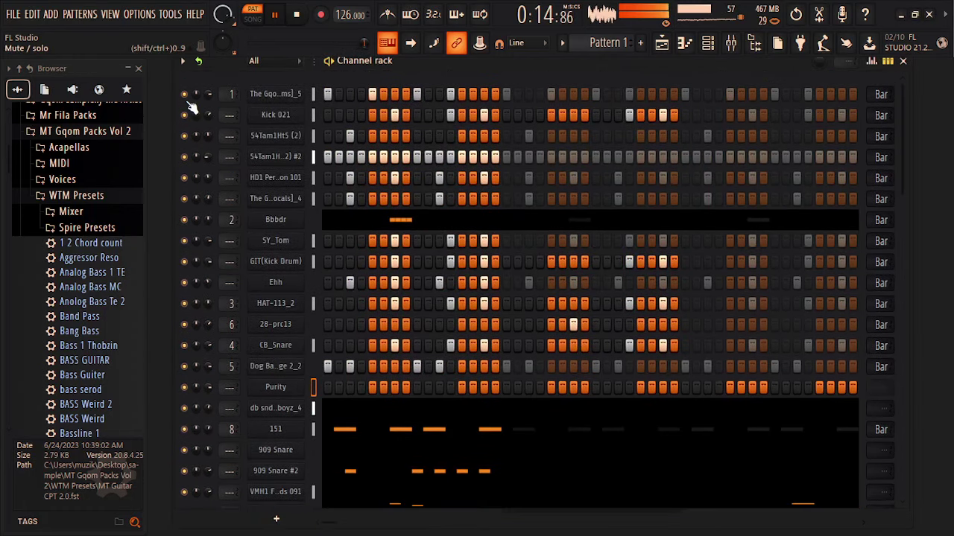
right_click(187, 99)
left_click(186, 100)
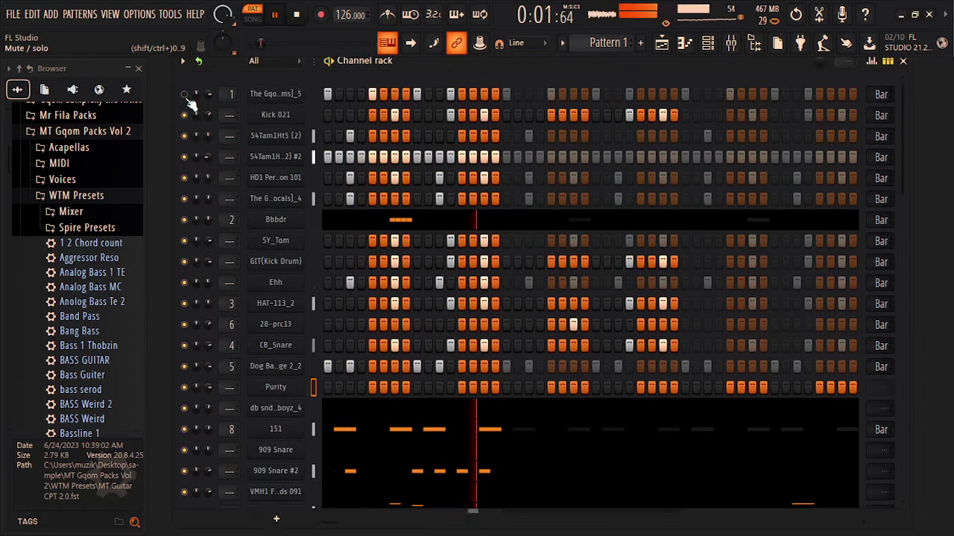
right_click(186, 100)
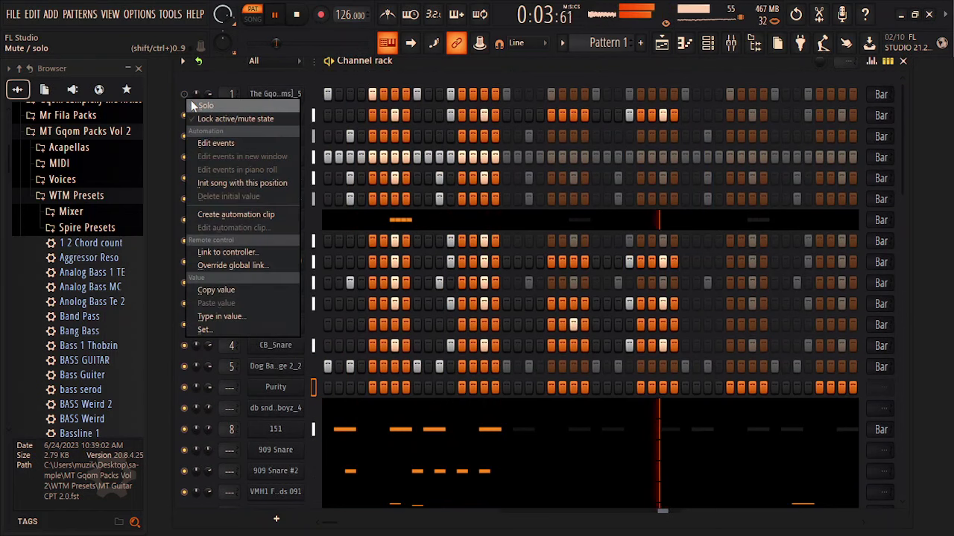
left_click(201, 106)
left_click(184, 387)
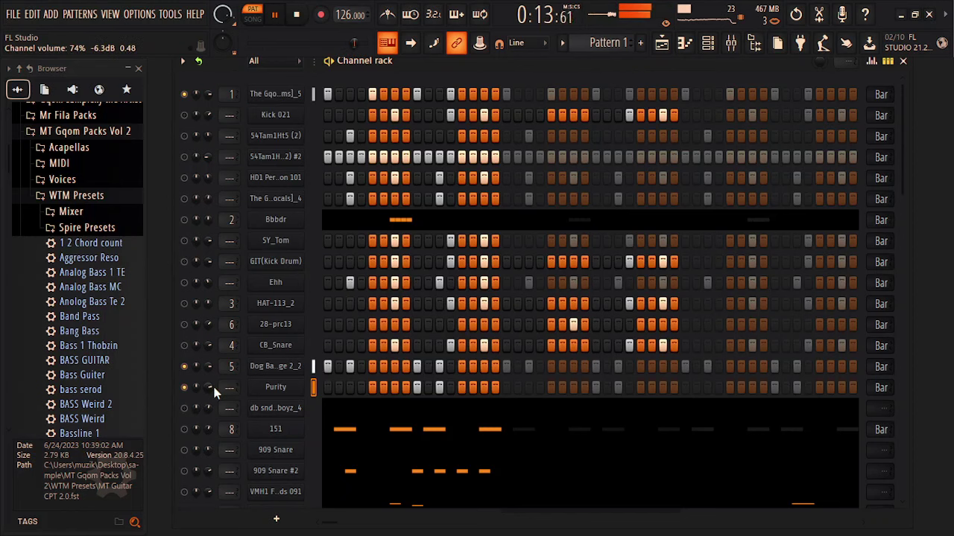
- Unmute LV Raw, GMS, STR_Mi.._C3 (2) and BASS_EfEm_C2 alongside the soloed drums
left_click_drag(904, 150, 903, 469)
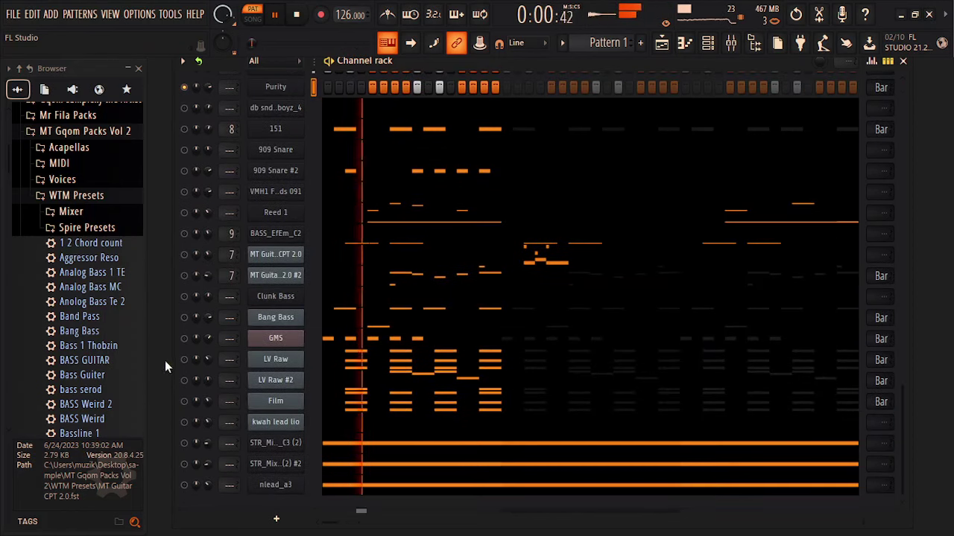
left_click(185, 360)
left_click(186, 340)
left_click(185, 442)
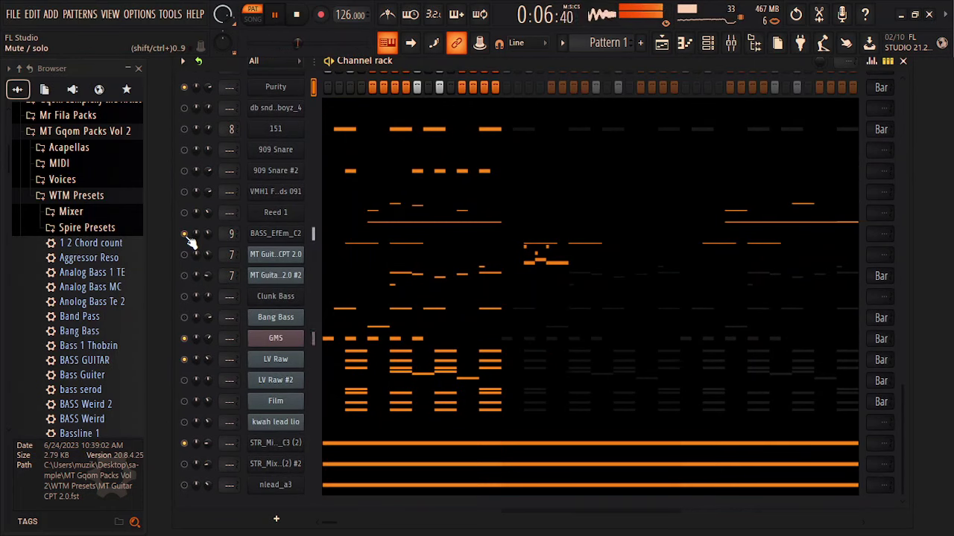
- Add short slide notes C#6, B5 and C#6 on steps 3, 7 and 11 of bar 4 in BASS_EfEm_C2
left_click(375, 246)
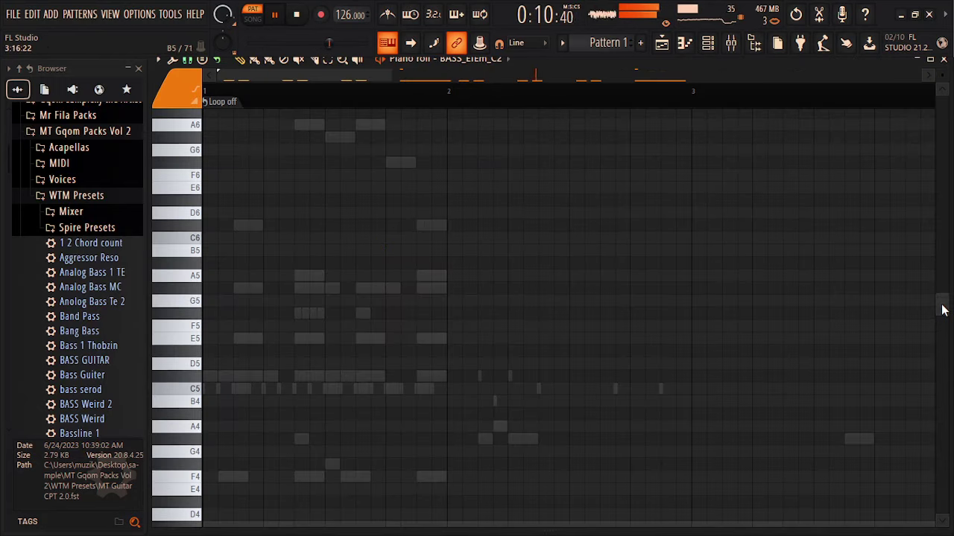
left_click_drag(945, 318, 930, 422)
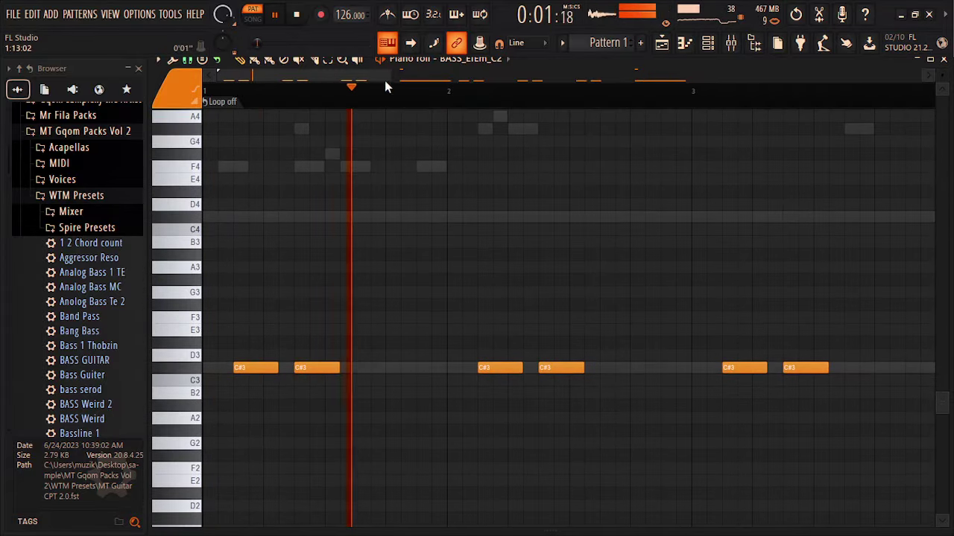
scroll(713, 166, "down", 2, "ctrl")
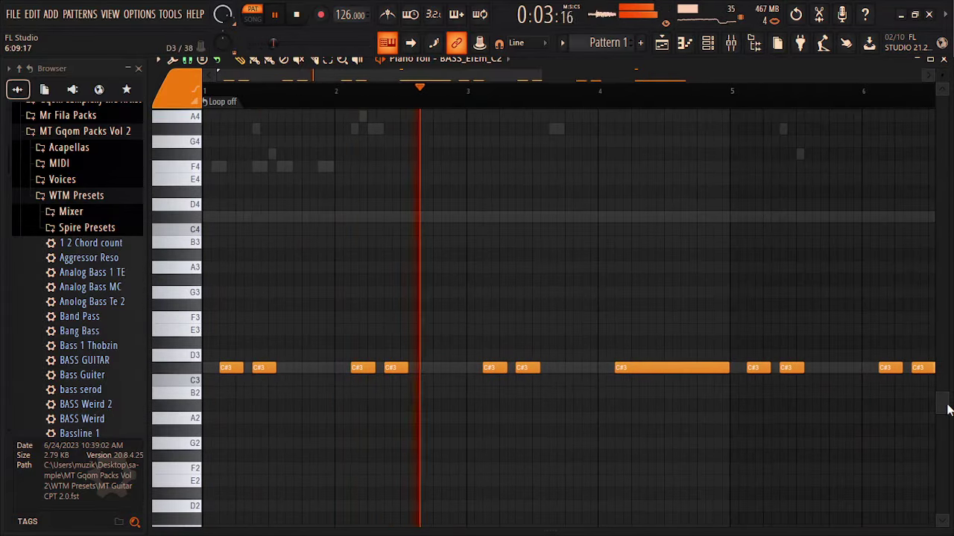
left_click_drag(938, 402, 937, 319)
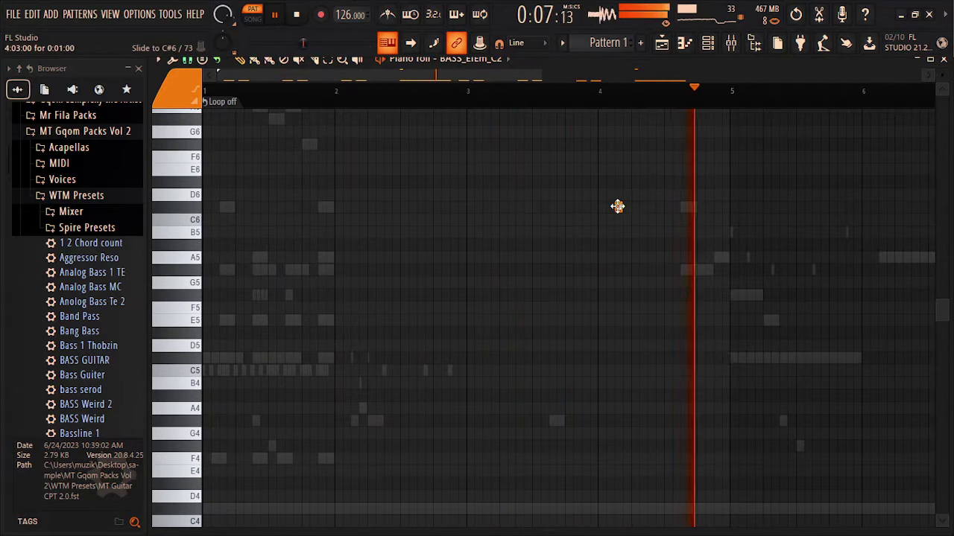
left_click(651, 233)
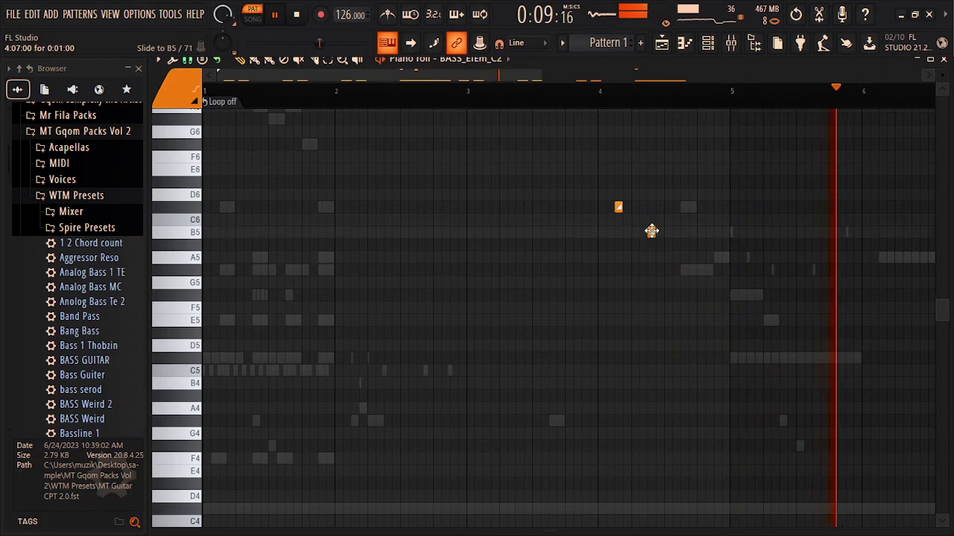
left_click(683, 206)
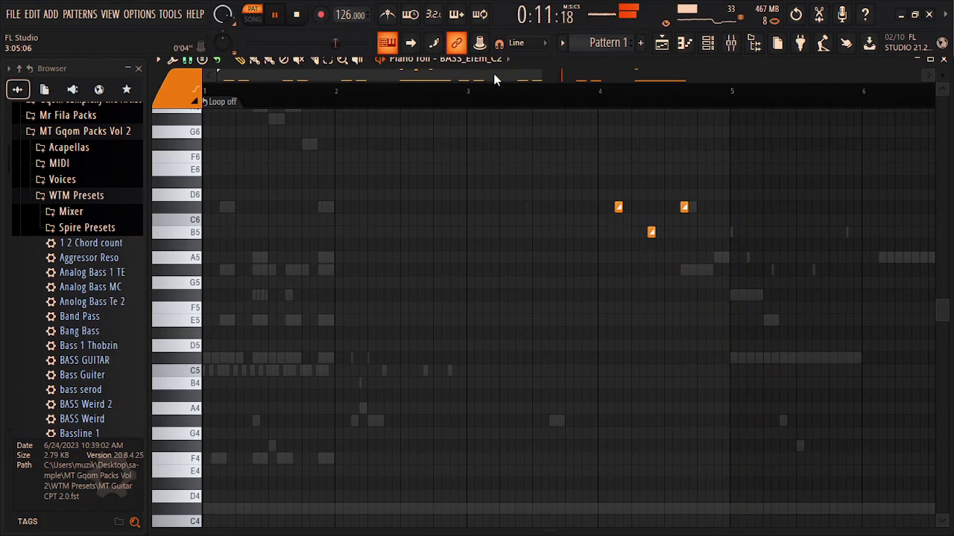
left_click(944, 59)
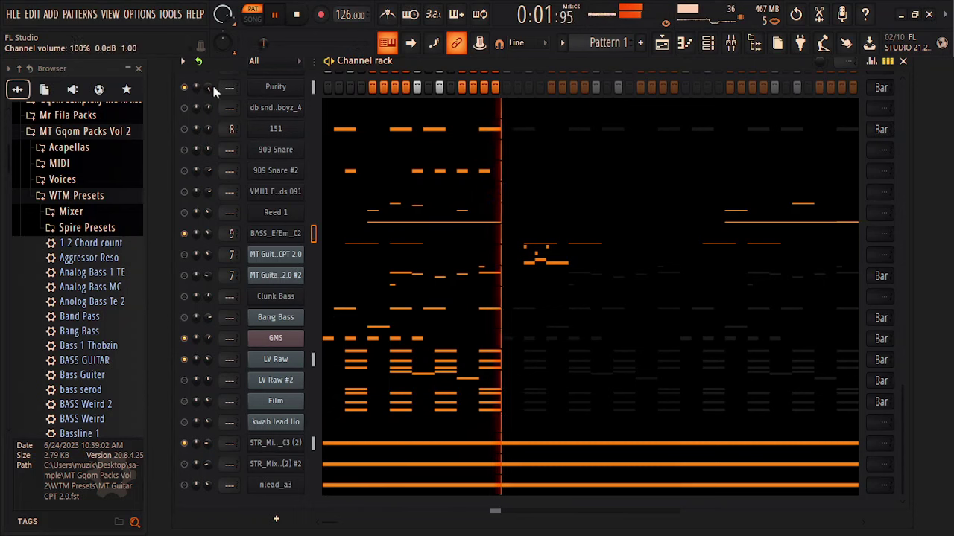
- Transpose Purity's two bar 1 notes down to B3 in the piano roll, one semitone at a time while the pattern plays
right_click(273, 87)
left_click(328, 98)
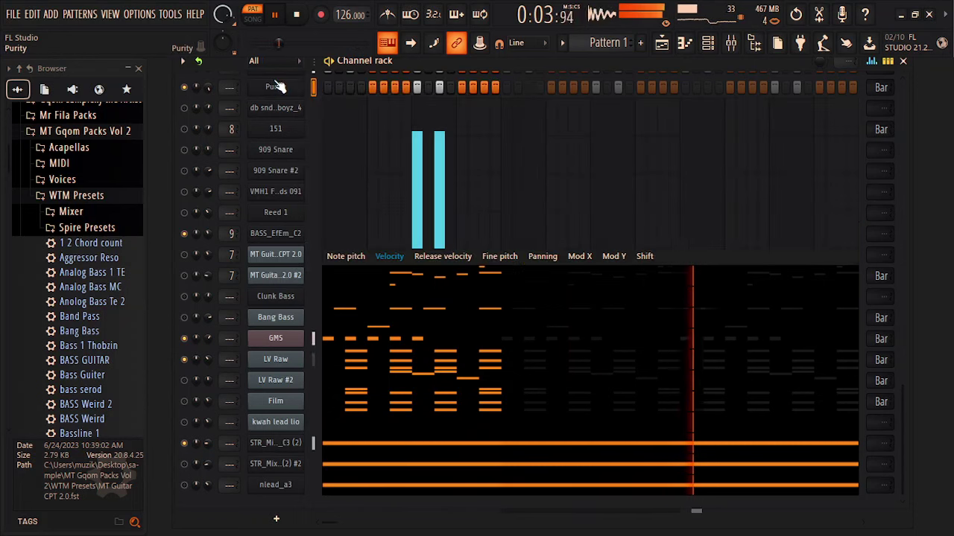
right_click(274, 85)
left_click(298, 88)
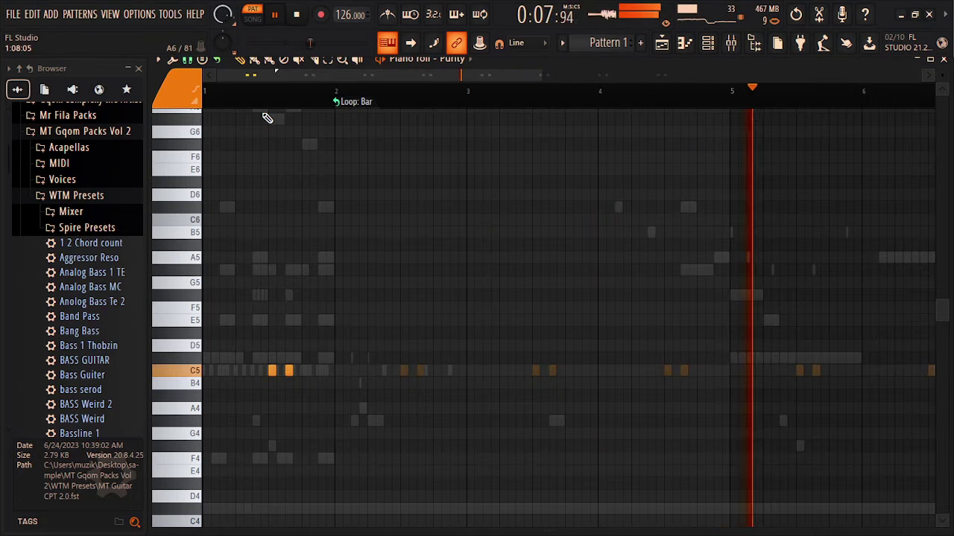
key("shift+Down")
key("shift+Down")
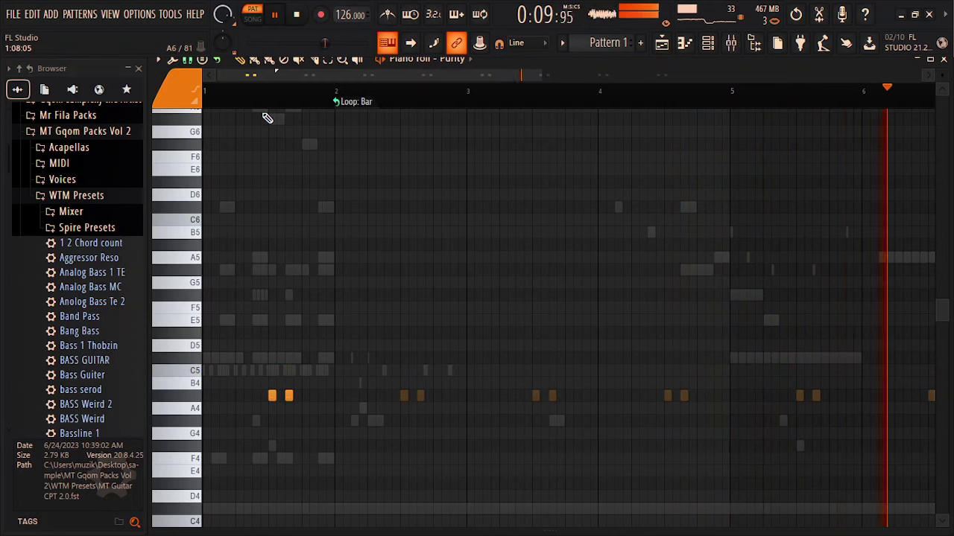
key("shift+Down")
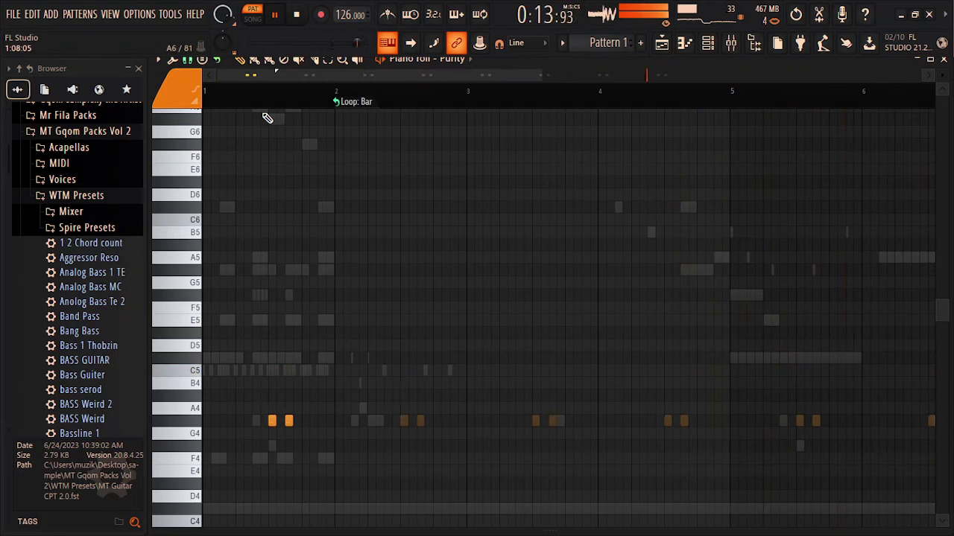
key("shift+Down")
key("shift+Down")
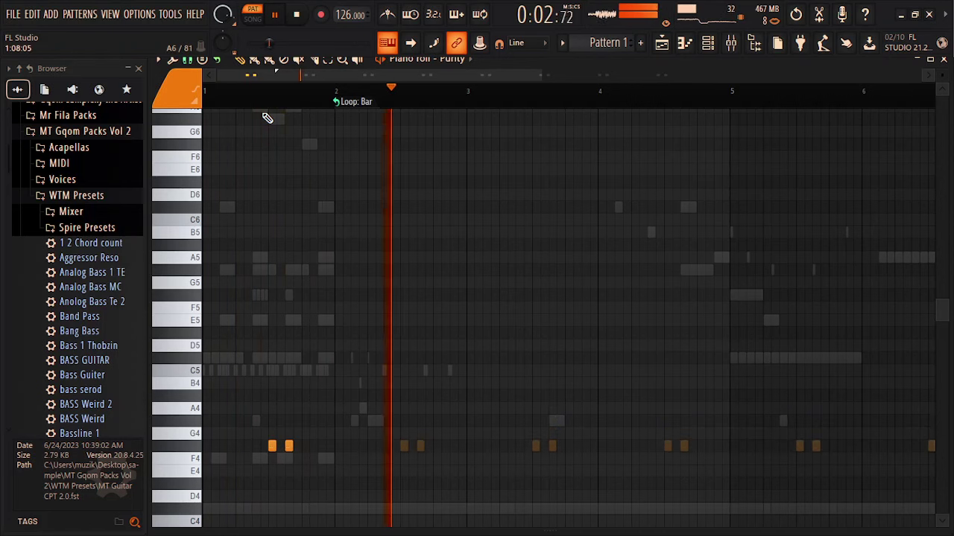
key("shift+Down")
key("shift+Down")
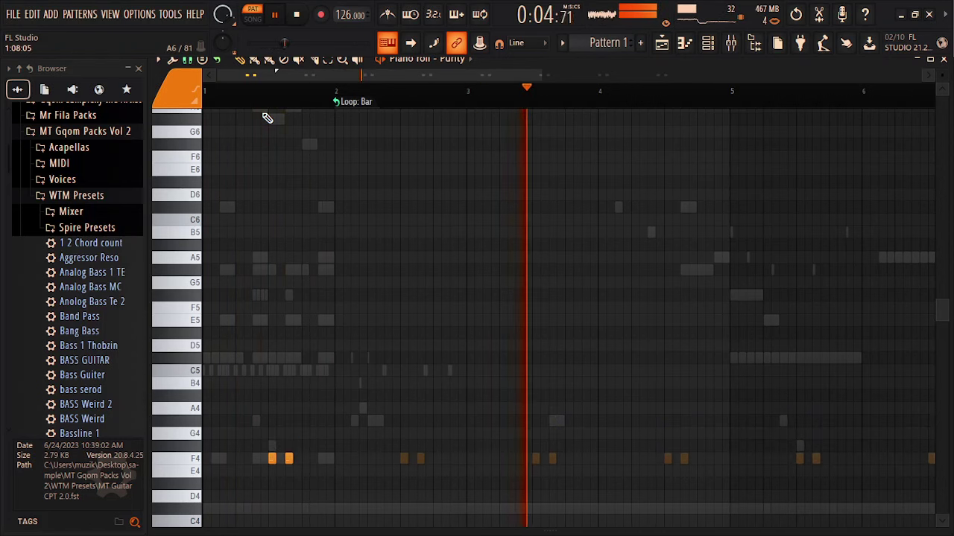
key("shift+Down")
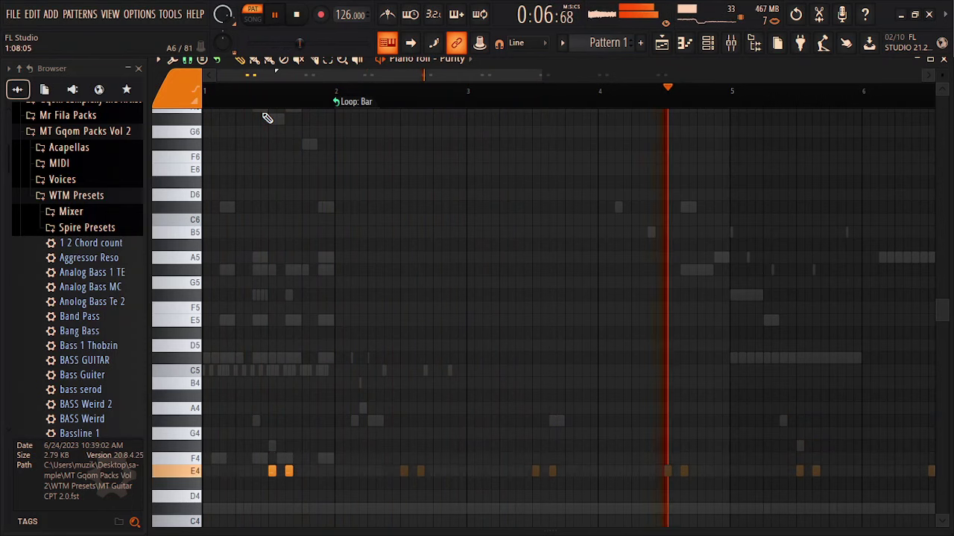
key("shift+Down")
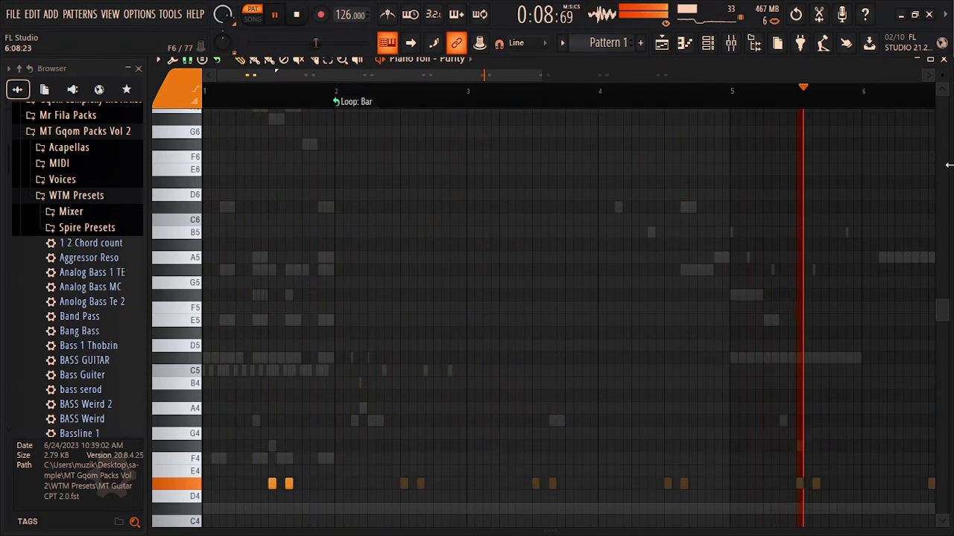
left_click_drag(945, 313, 946, 358)
key("shift+Down")
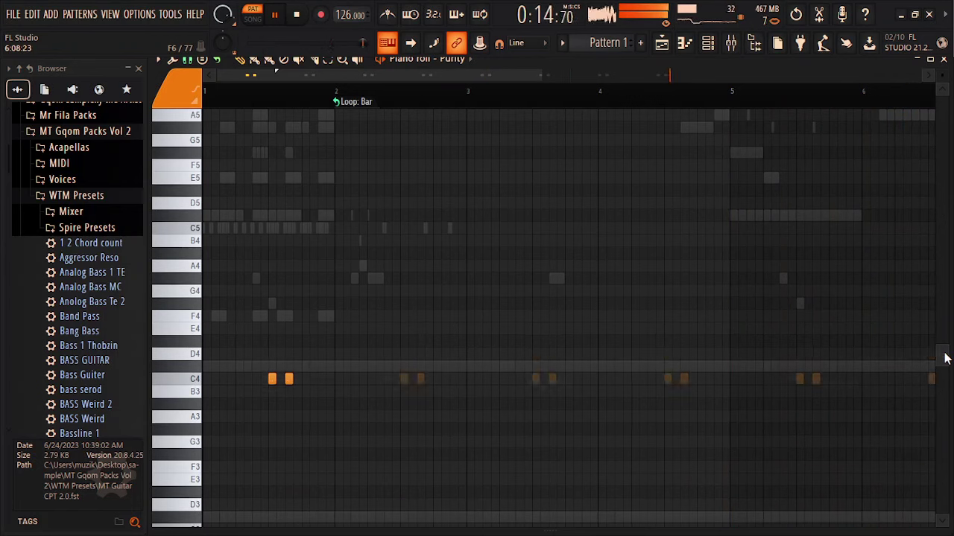
key("shift+Down")
key("shift+Down")
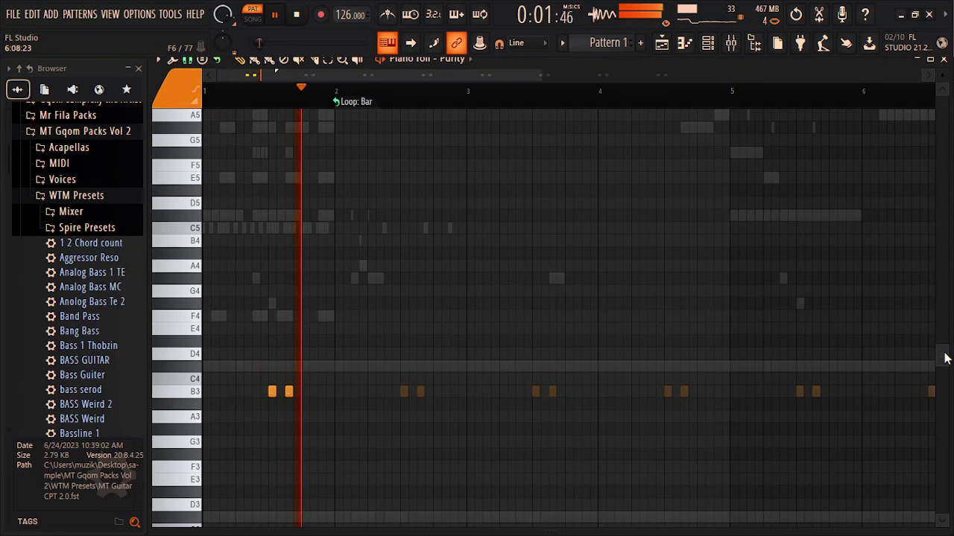